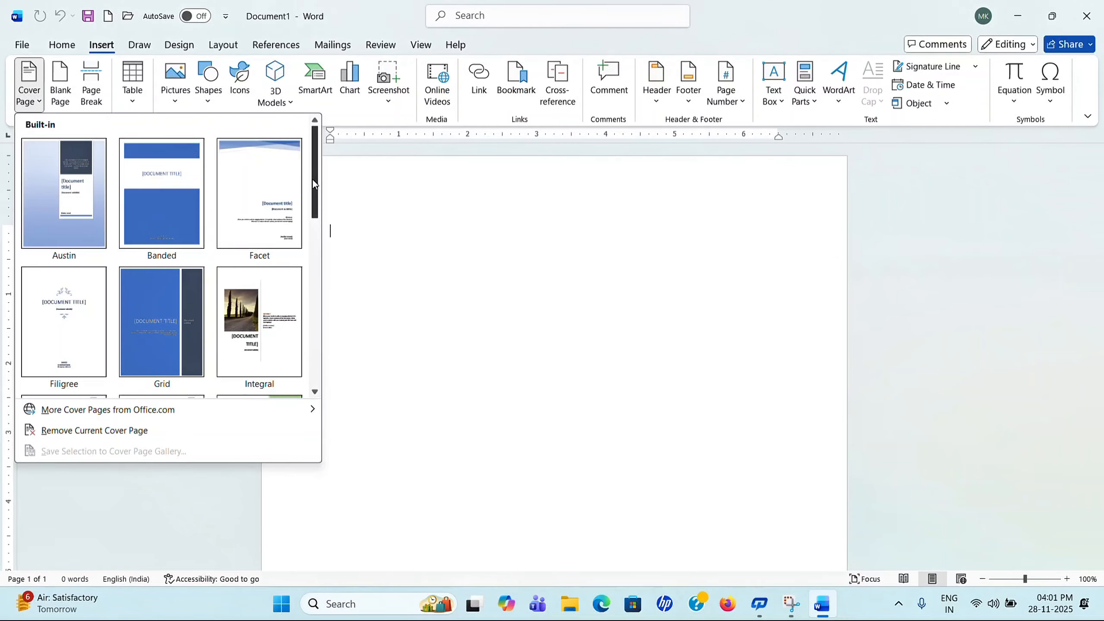
Step: Insert the Facet cover page and select its Document title placeholder
mouse_move(313, 180)
left_mouse_down()
mouse_move(308, 343)
mouse_move(330, 249)
mouse_move(318, 174)
left_mouse_up()
left_click(246, 220)
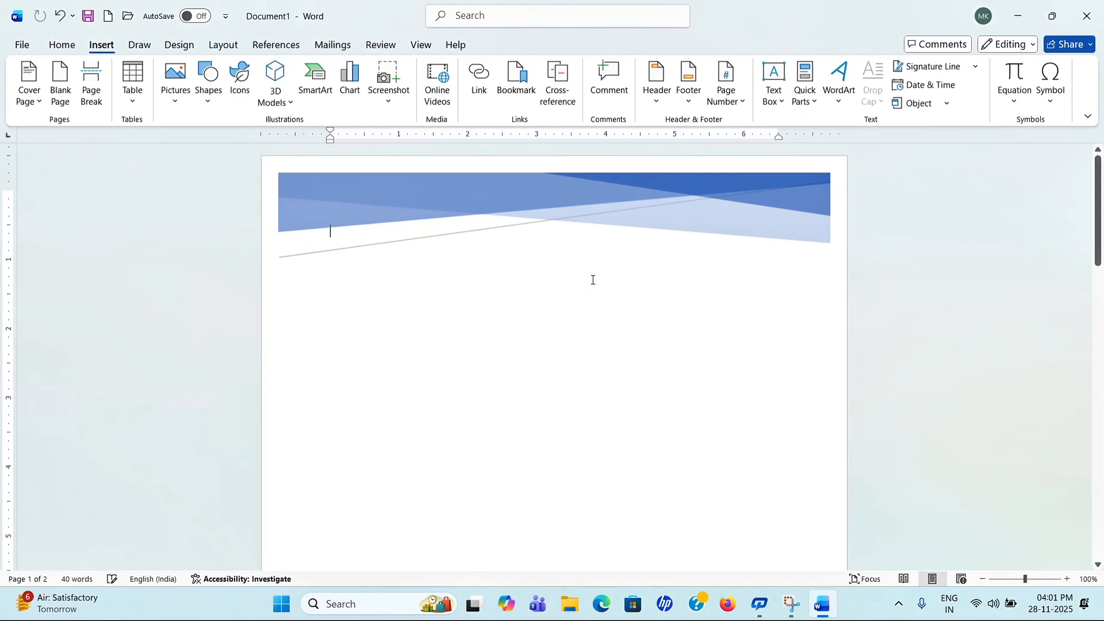
scroll(592, 278, "down", 5)
scroll(666, 264, "down", 3)
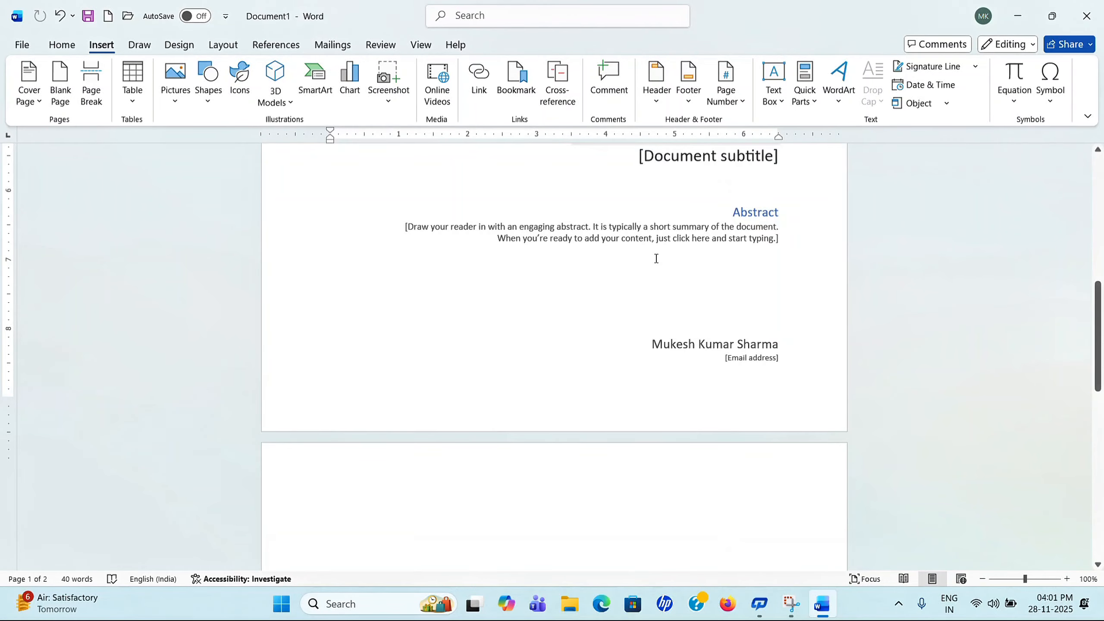
scroll(652, 257, "up", 2)
left_click(634, 233)
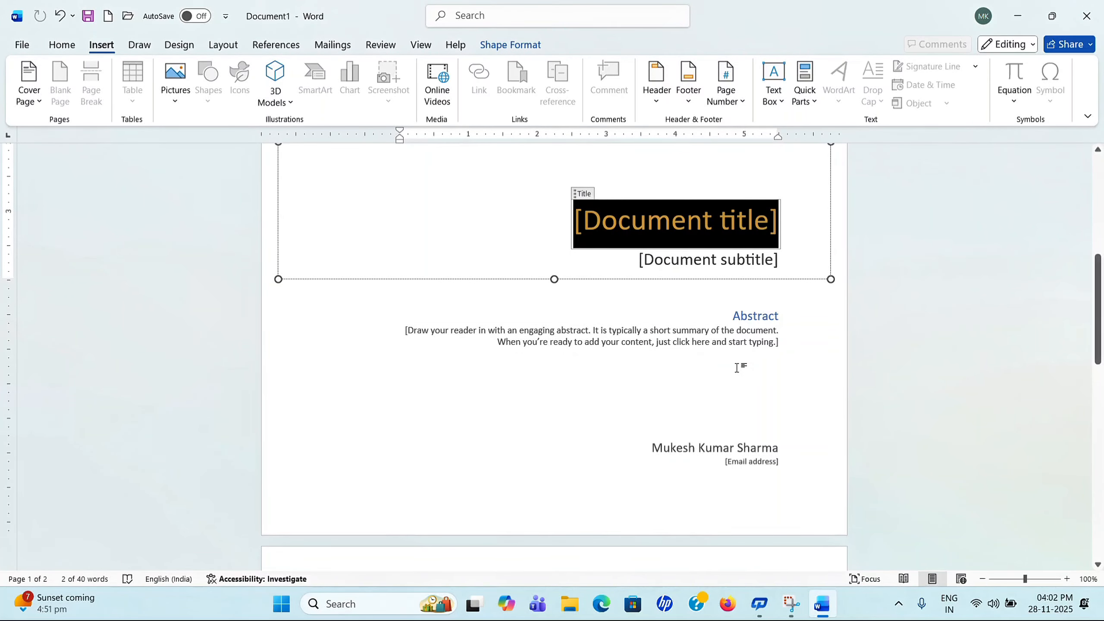
scroll(655, 343, "up", 5)
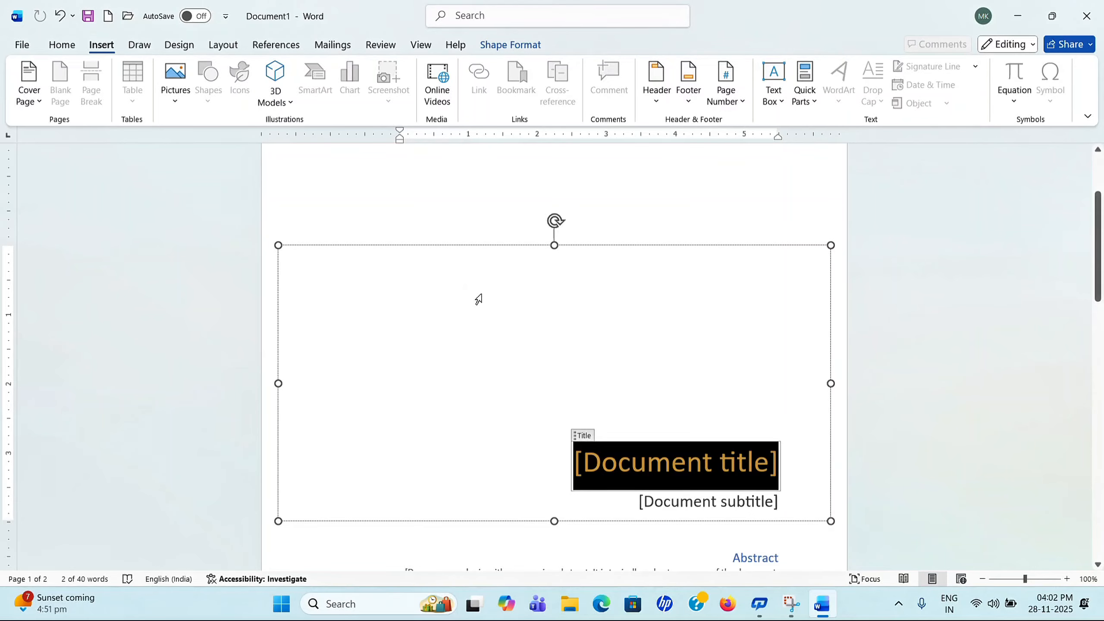
Step: Remove the Facet cover page with Remove Current Cover Page
left_click(39, 96)
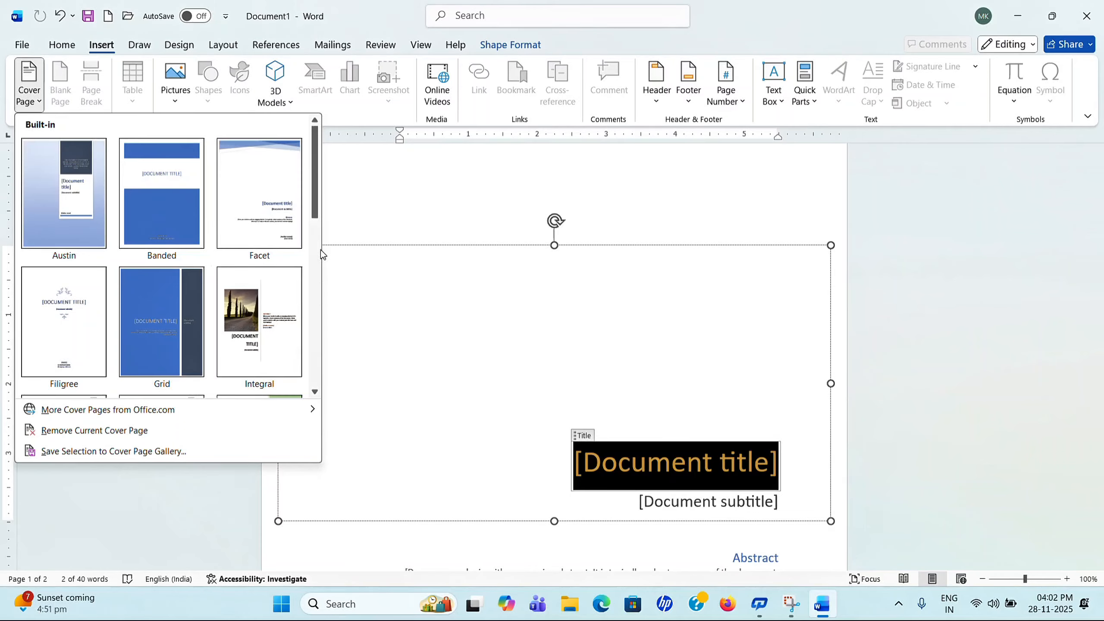
left_click_drag(313, 187, 307, 321)
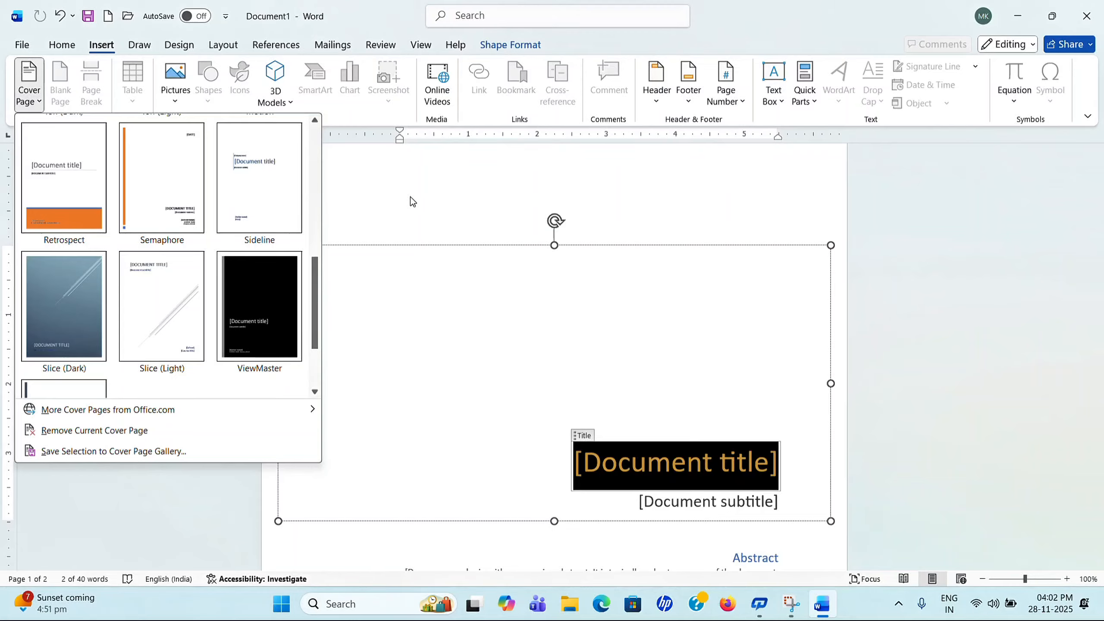
mouse_move(54, 418)
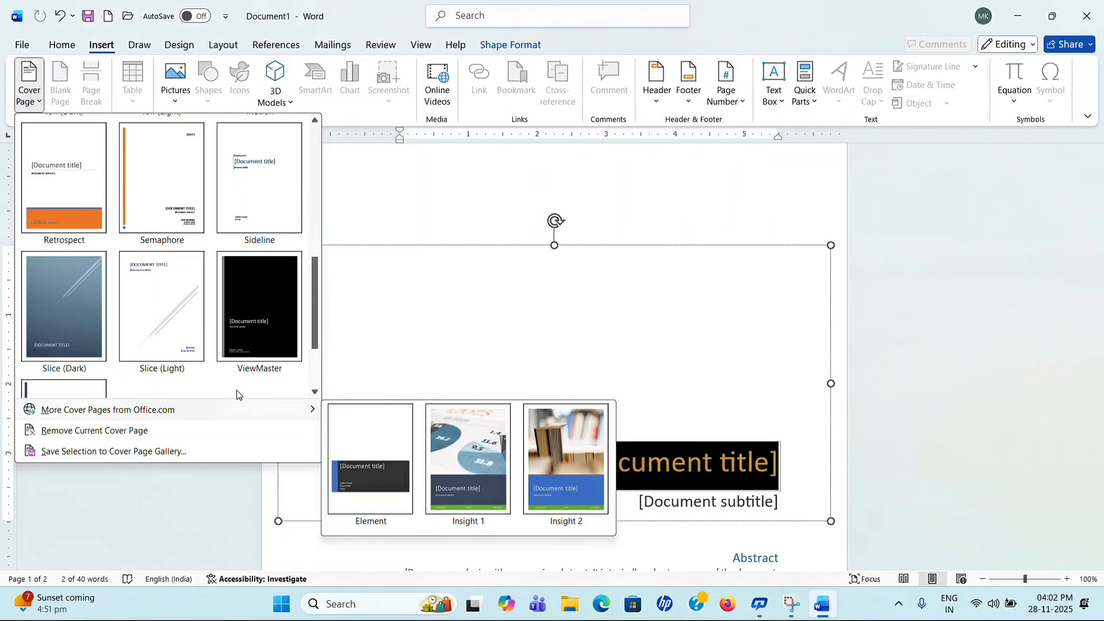
mouse_move(264, 411)
left_click(146, 431)
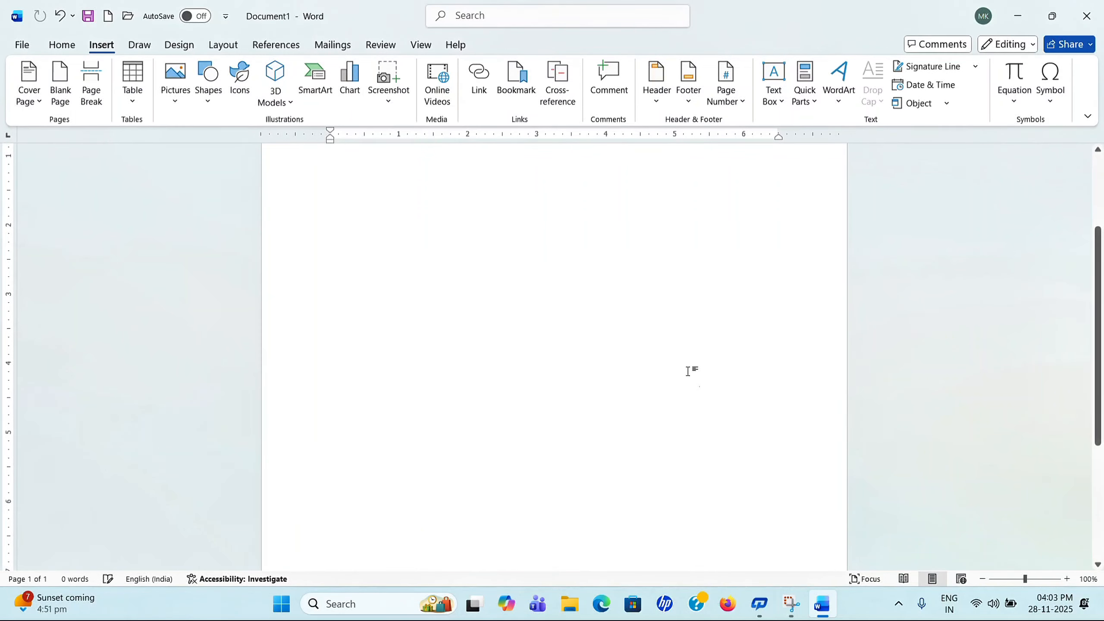
Step: Reopen the Cover Page gallery and close it without choosing a design
scroll(603, 345, "up", 2)
scroll(552, 311, "down", 4)
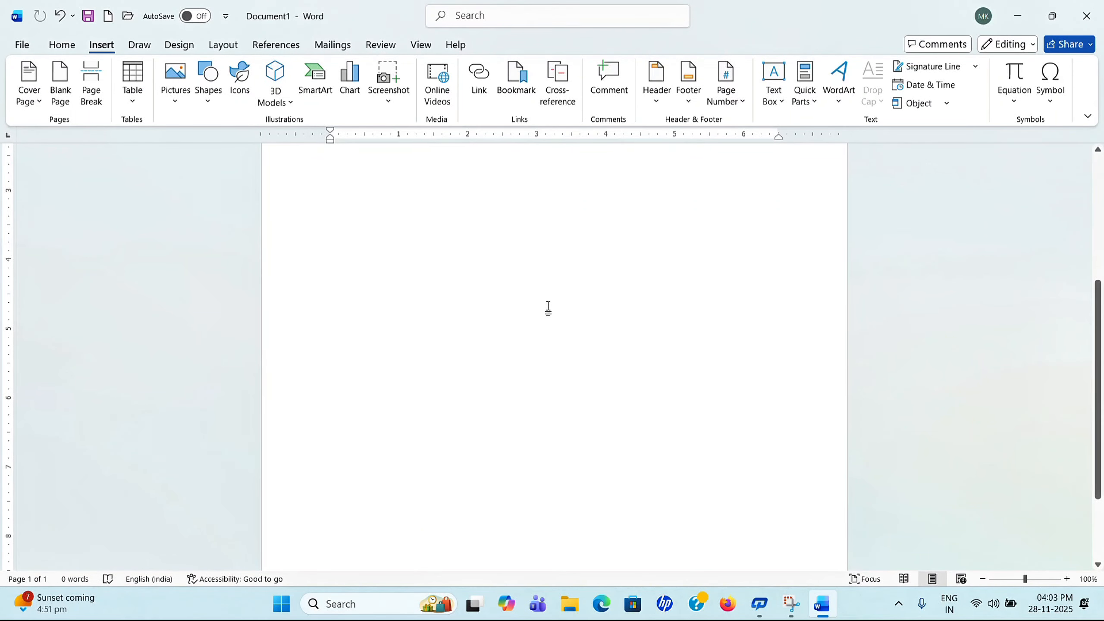
left_click(37, 99)
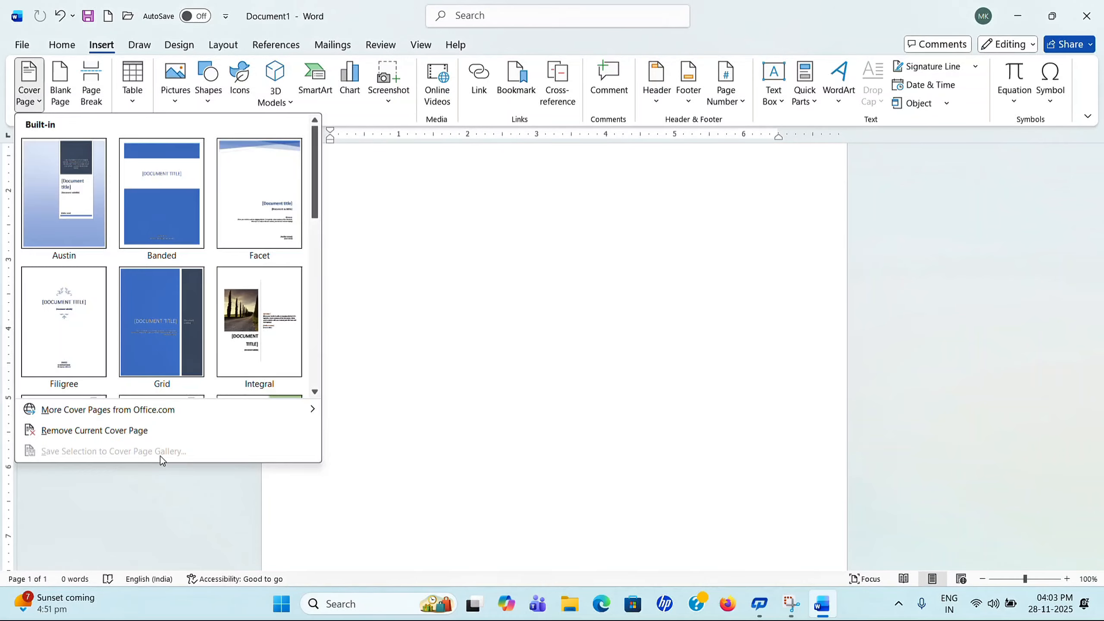
left_click(597, 461)
Step: Start inserting a picture from this device and browse to the Pictures folder
left_click(183, 103)
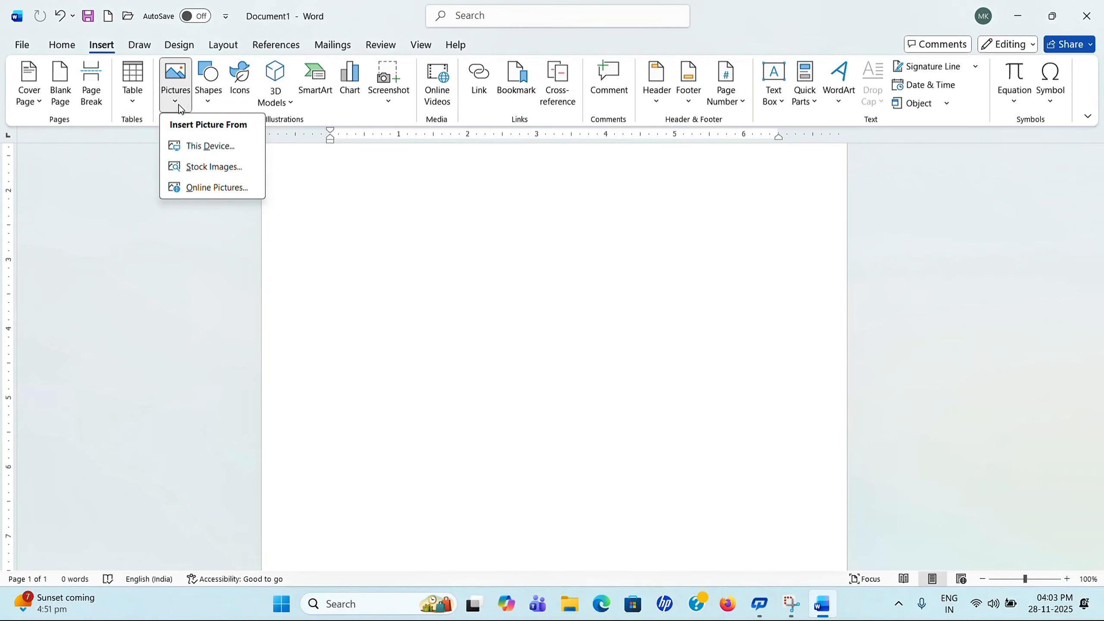
left_click(202, 147)
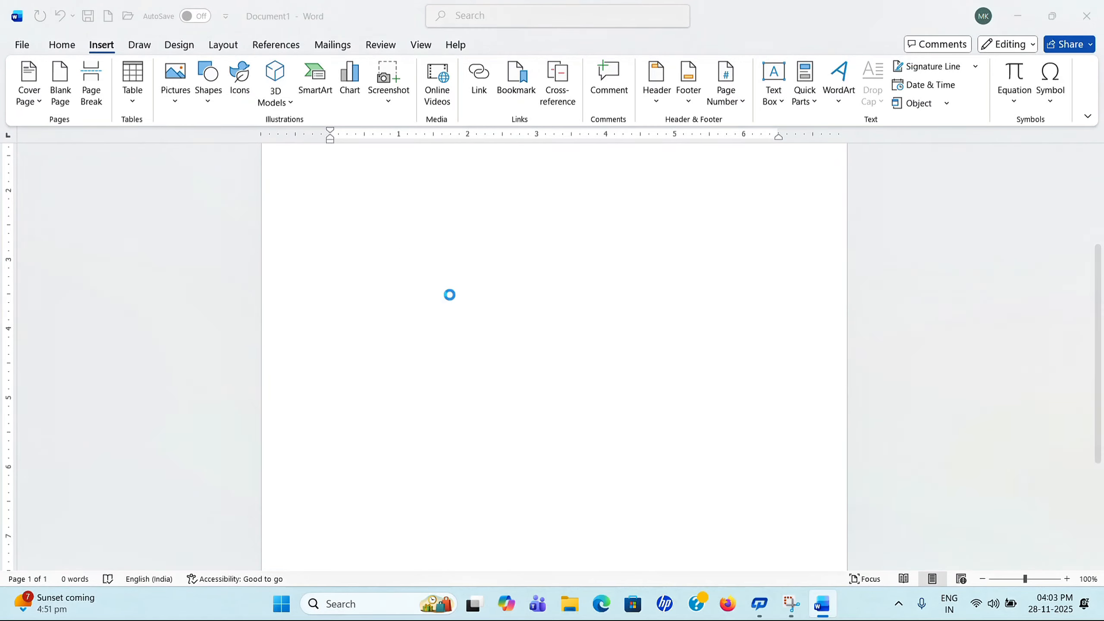
scroll(117, 282, "up", 1)
scroll(126, 272, "up", 3)
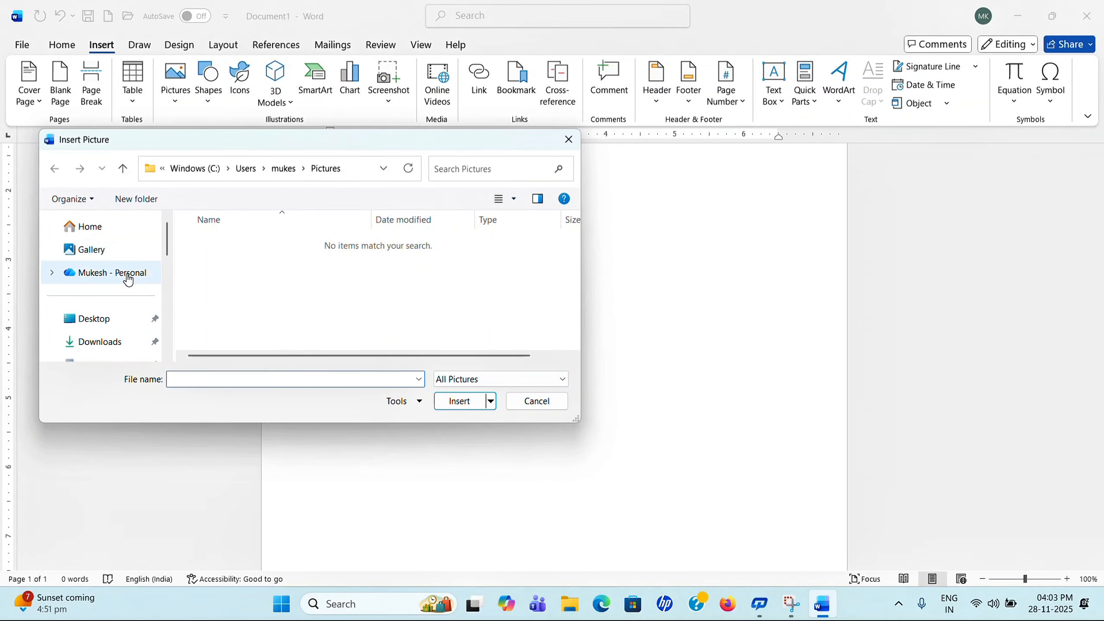
left_click(119, 254)
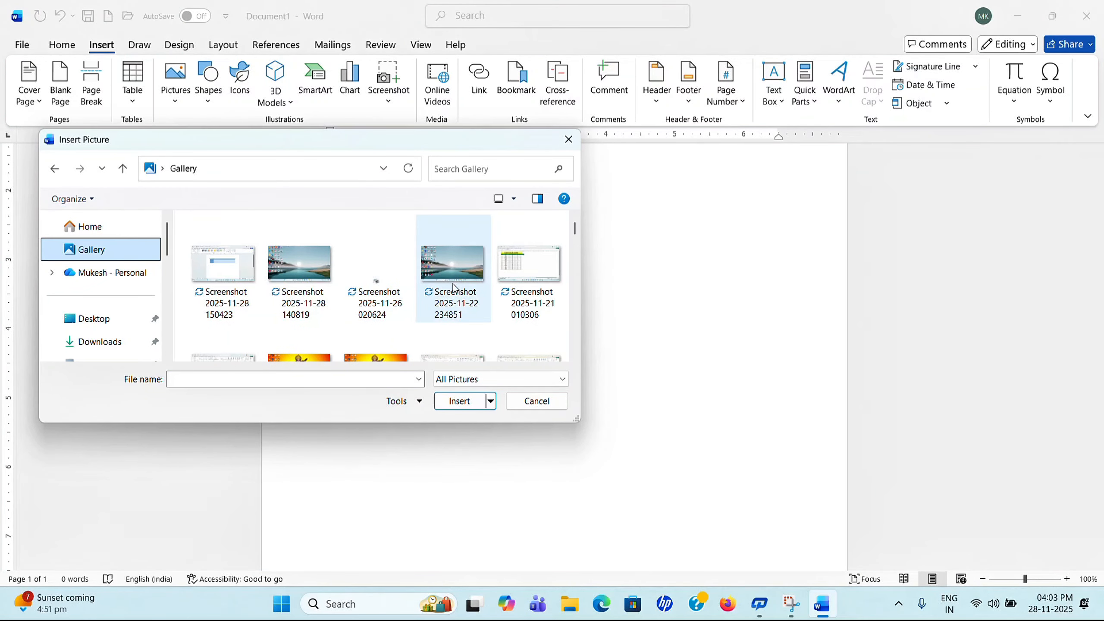
scroll(485, 292, "down", 5)
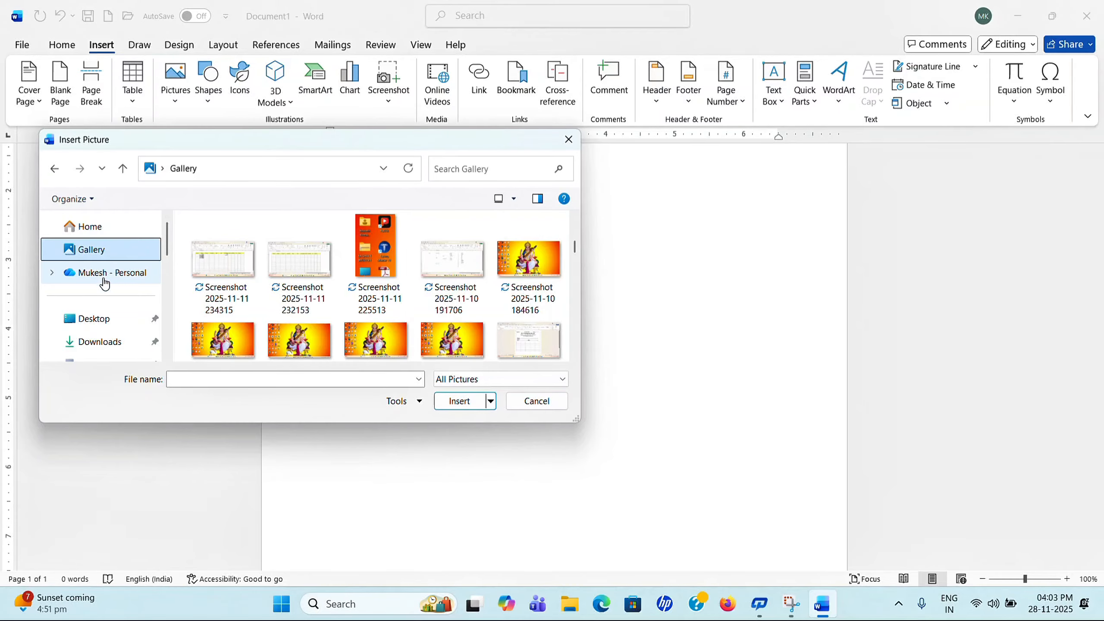
scroll(116, 304, "down", 1)
left_click(110, 313)
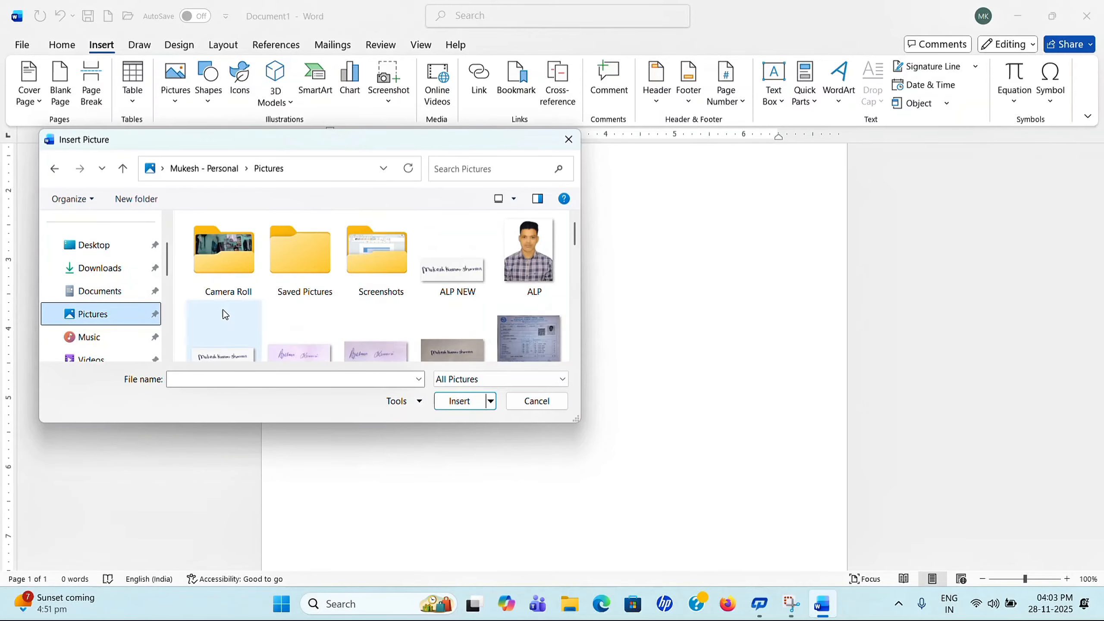
Step: Insert the ALP photo, 5.9" tall by 4.59" wide, at the top of the page
left_click(528, 273)
left_click(461, 401)
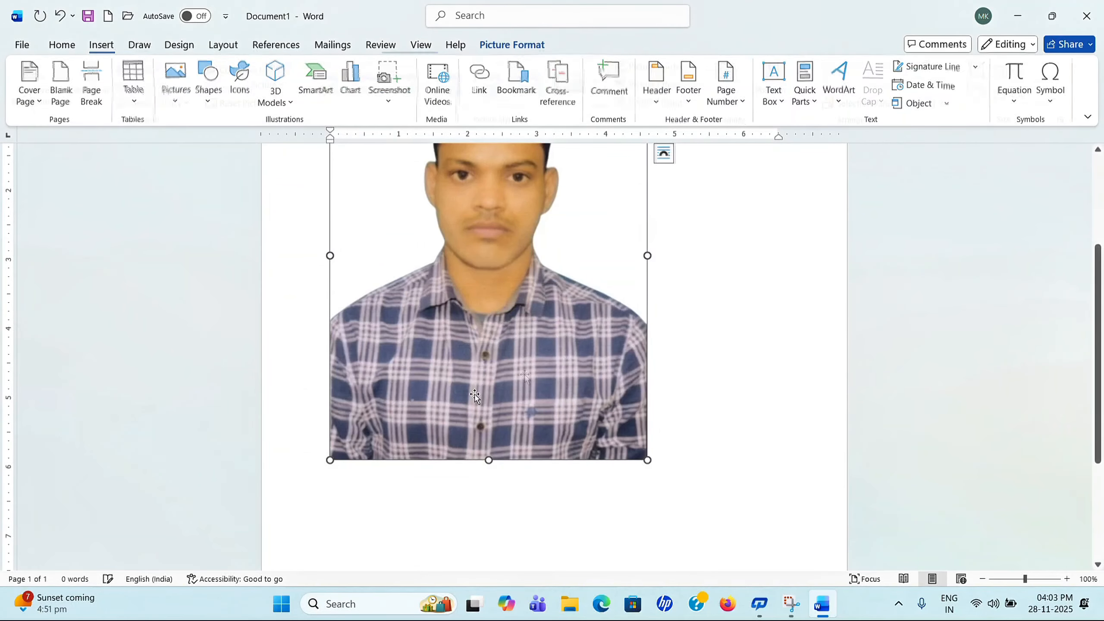
scroll(432, 313, "up", 3)
scroll(687, 290, "down", 2)
scroll(687, 290, "down", 3)
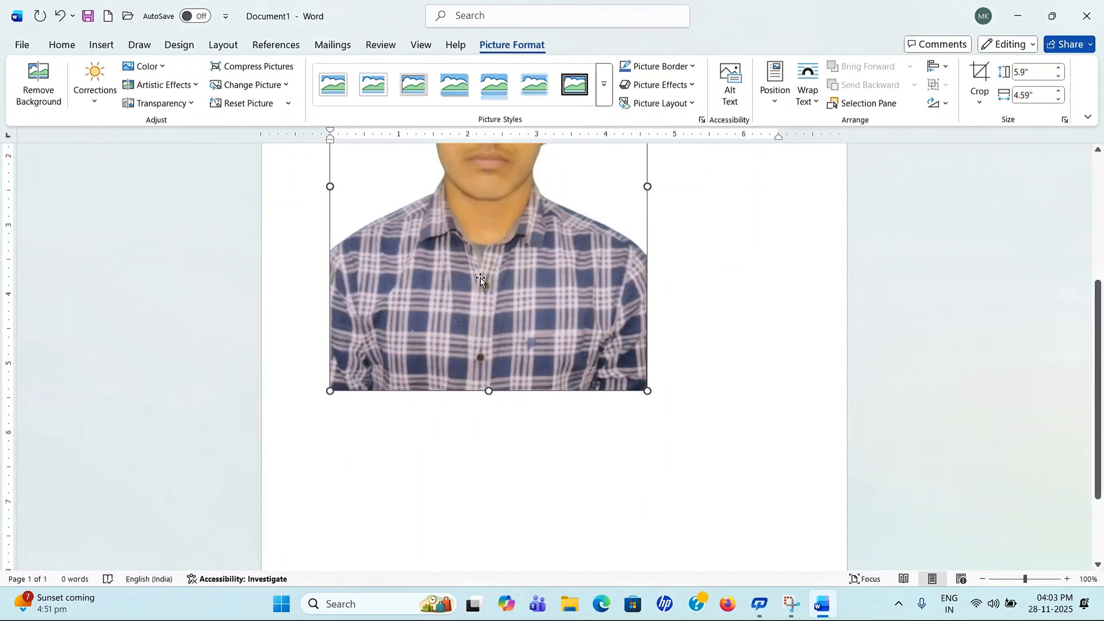
scroll(480, 281, "up", 3)
scroll(547, 310, "up", 3)
scroll(567, 308, "down", 5)
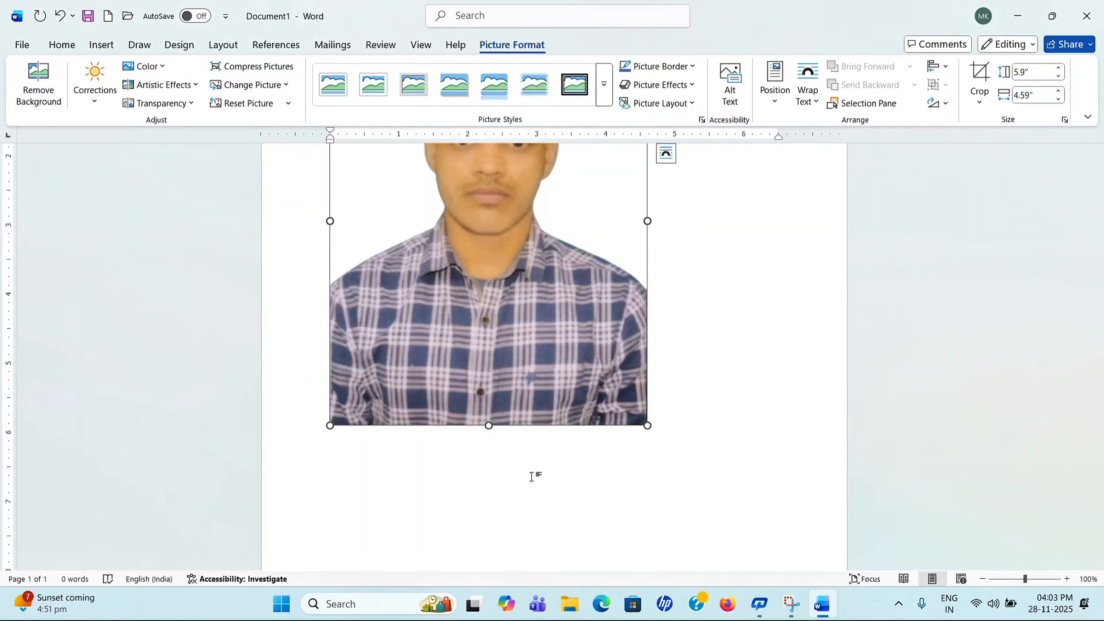
scroll(622, 312, "up", 5)
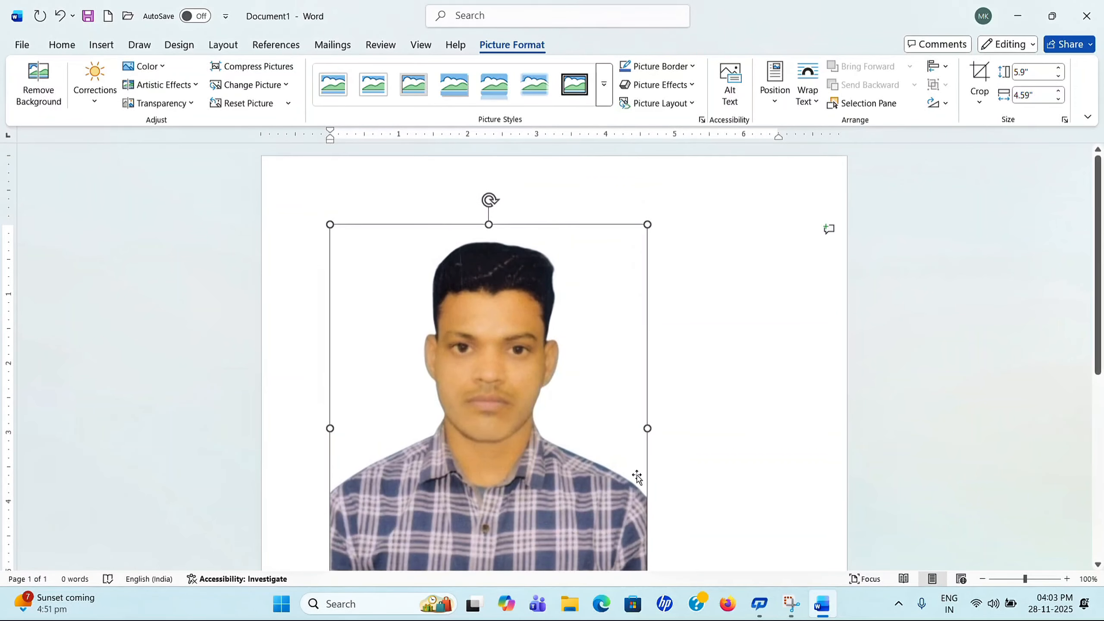
Step: Save the selected photo to the Cover Page gallery as 'muk' and find it under General
left_click(104, 45)
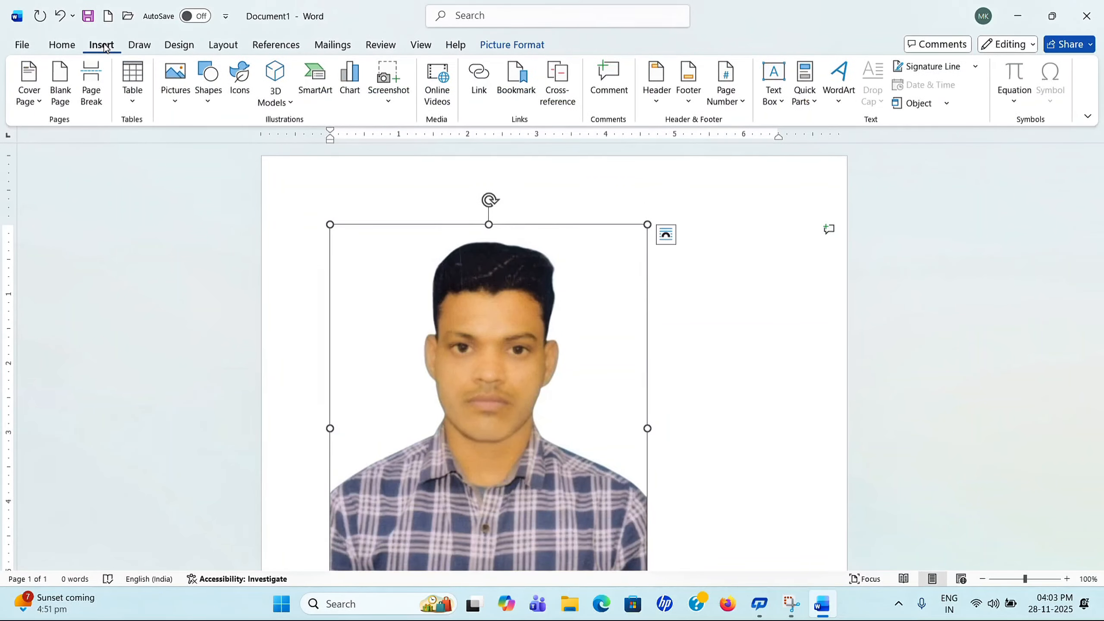
left_click(39, 104)
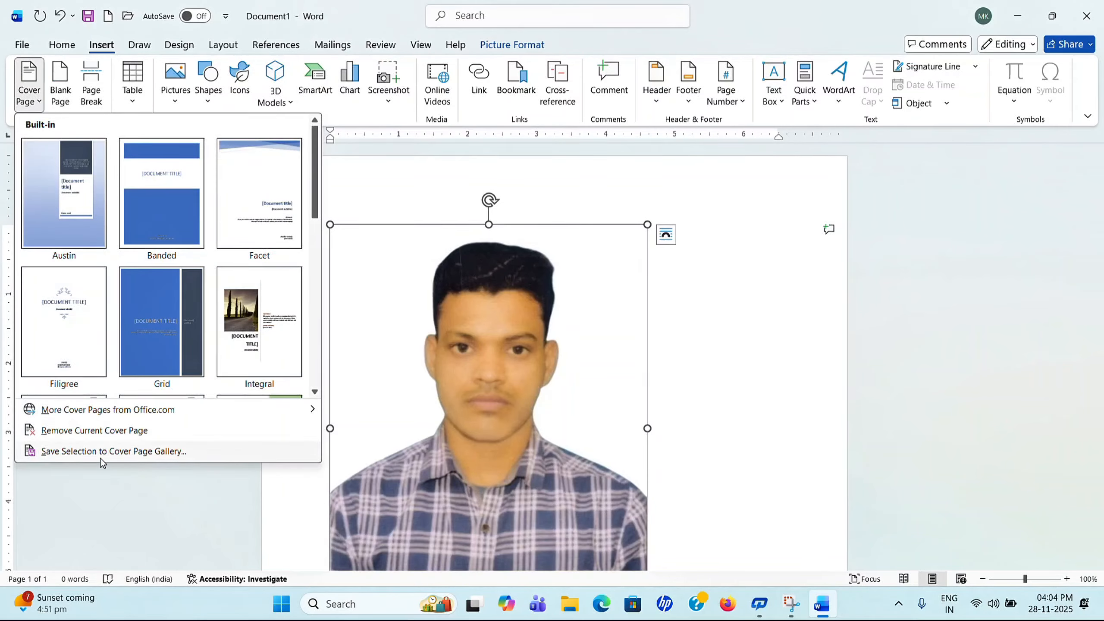
left_click(152, 456)
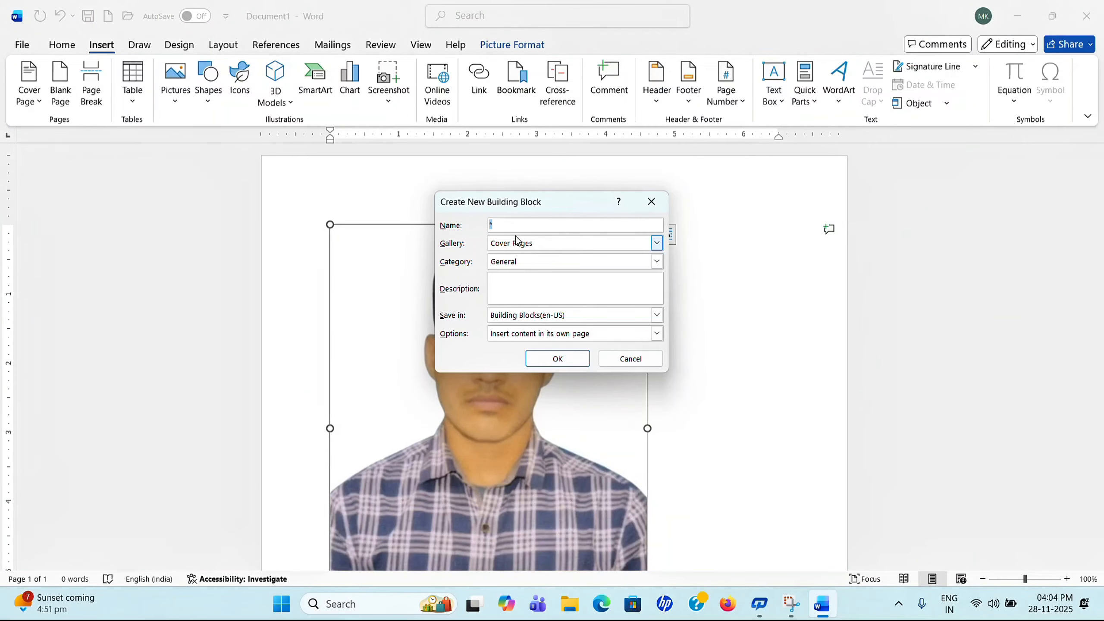
type("mukesh")
left_click(561, 357)
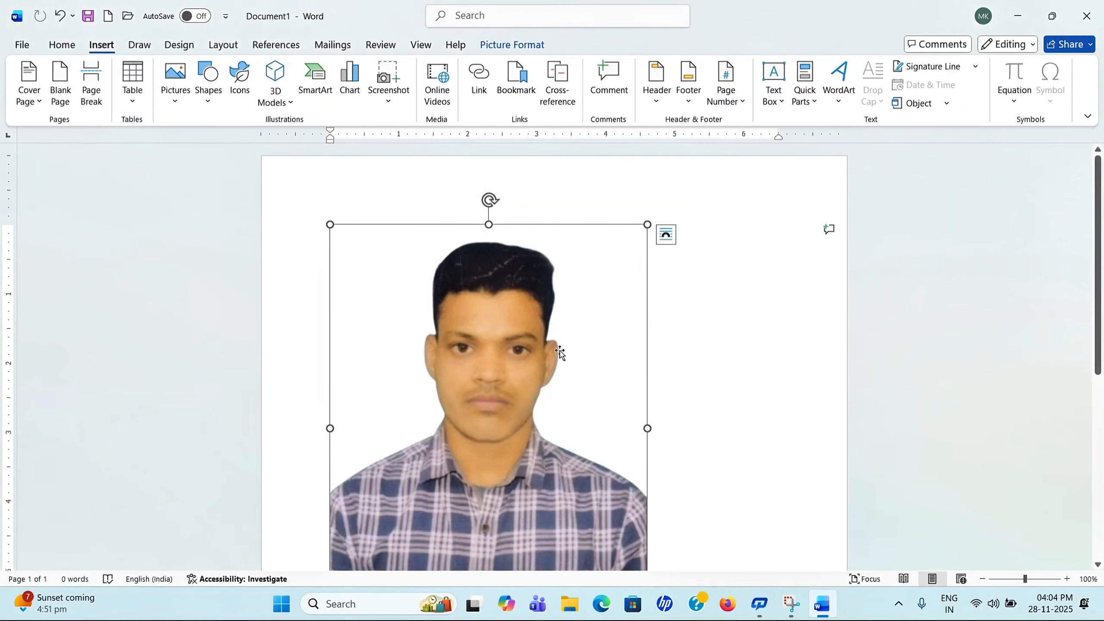
left_click(38, 111)
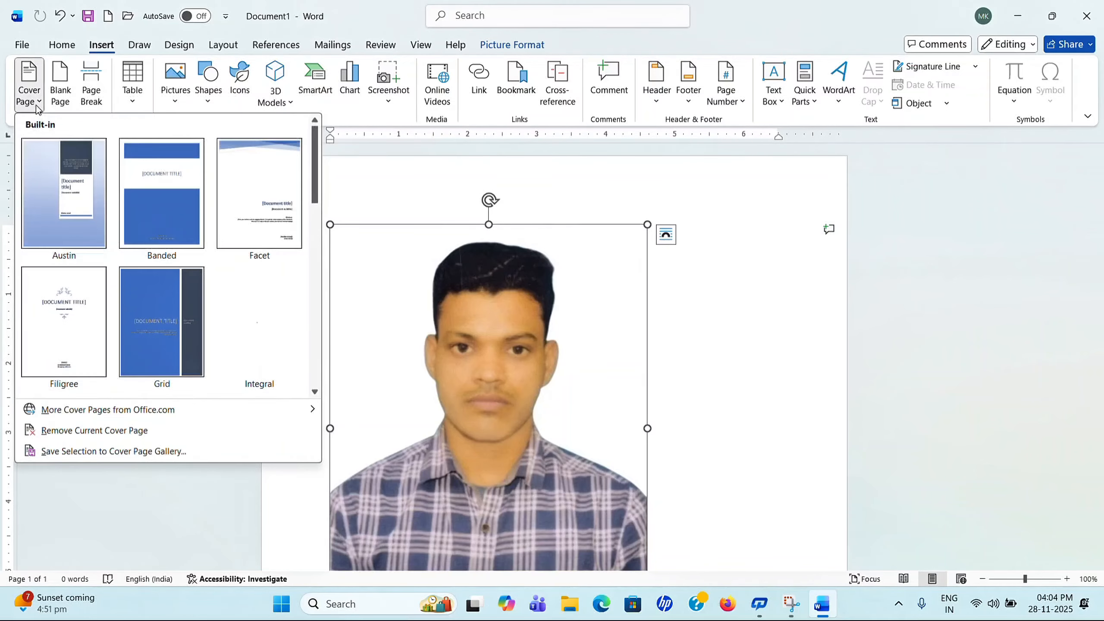
left_click_drag(318, 198, 315, 357)
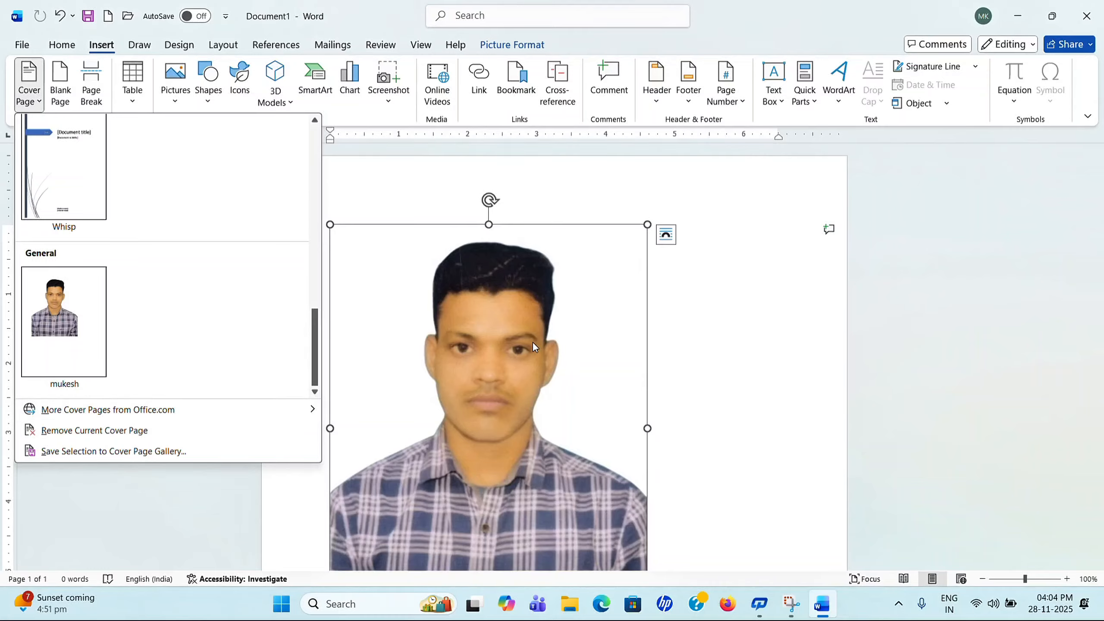
Step: Close the cover page gallery and delete the ALP photo from the page
left_click(709, 302)
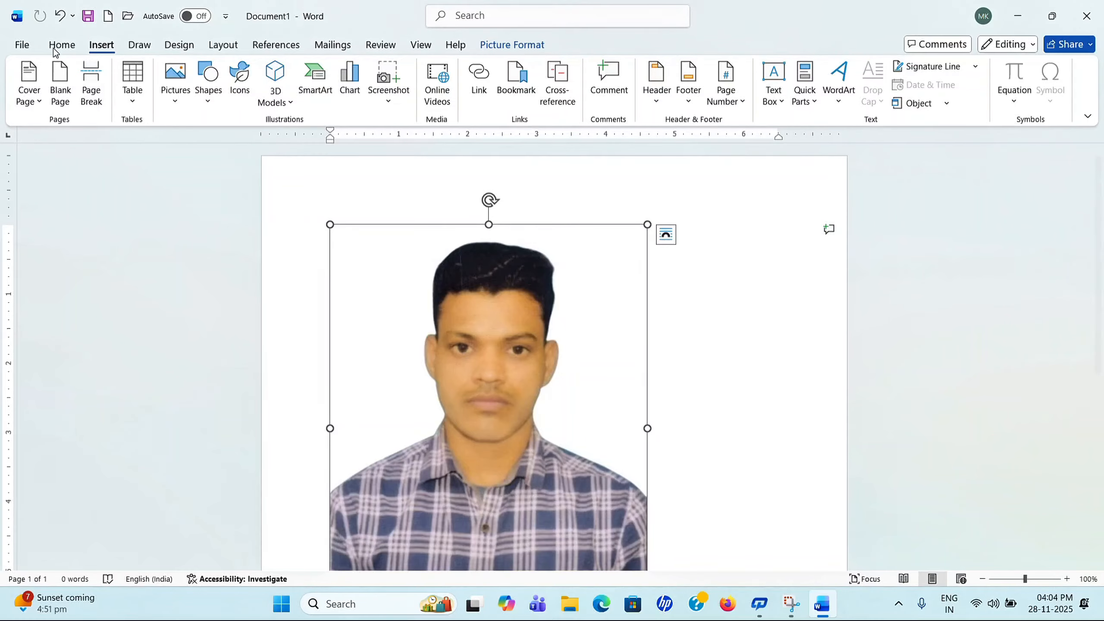
left_click(28, 49)
left_click(18, 51)
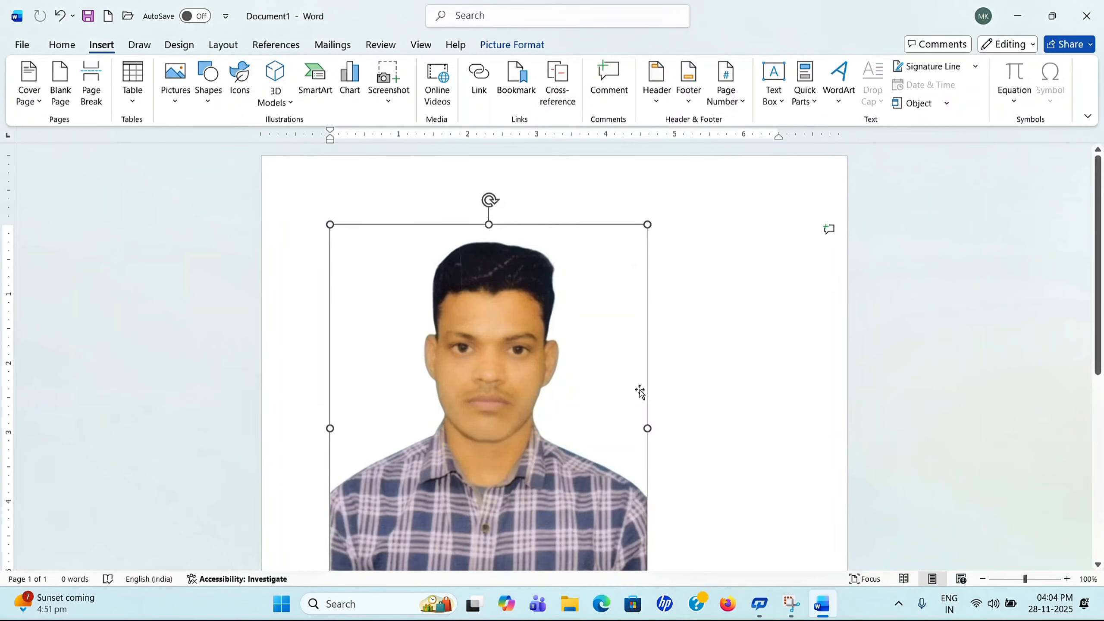
key("Delete")
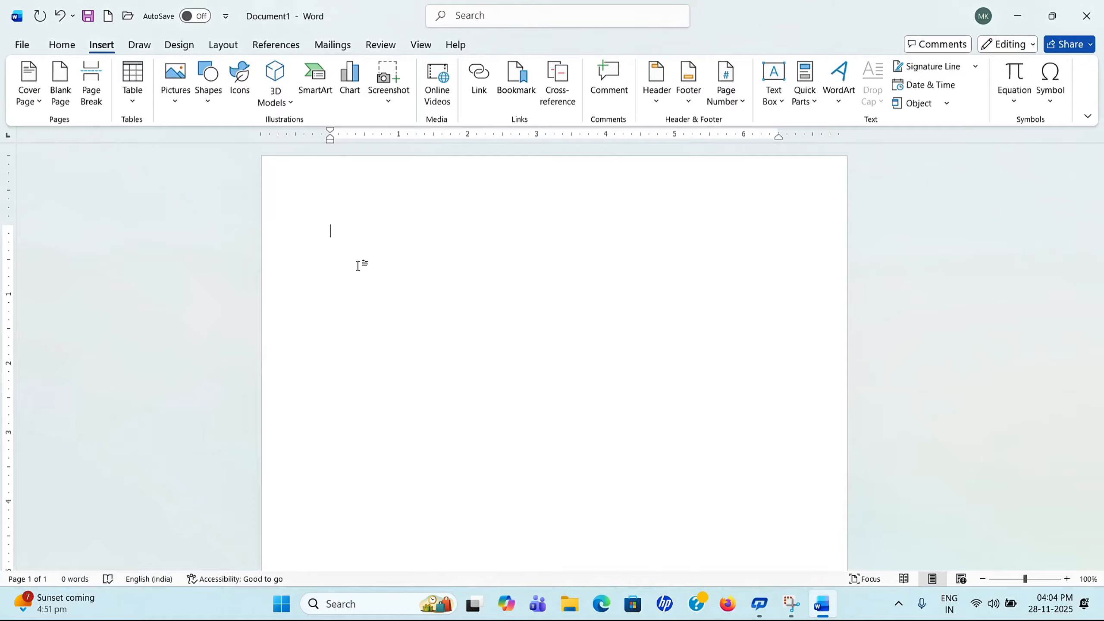
Step: Generate five sample paragraphs with =rand(5,2) and place the cursor after the second paragraph
type("=rand(5,2")
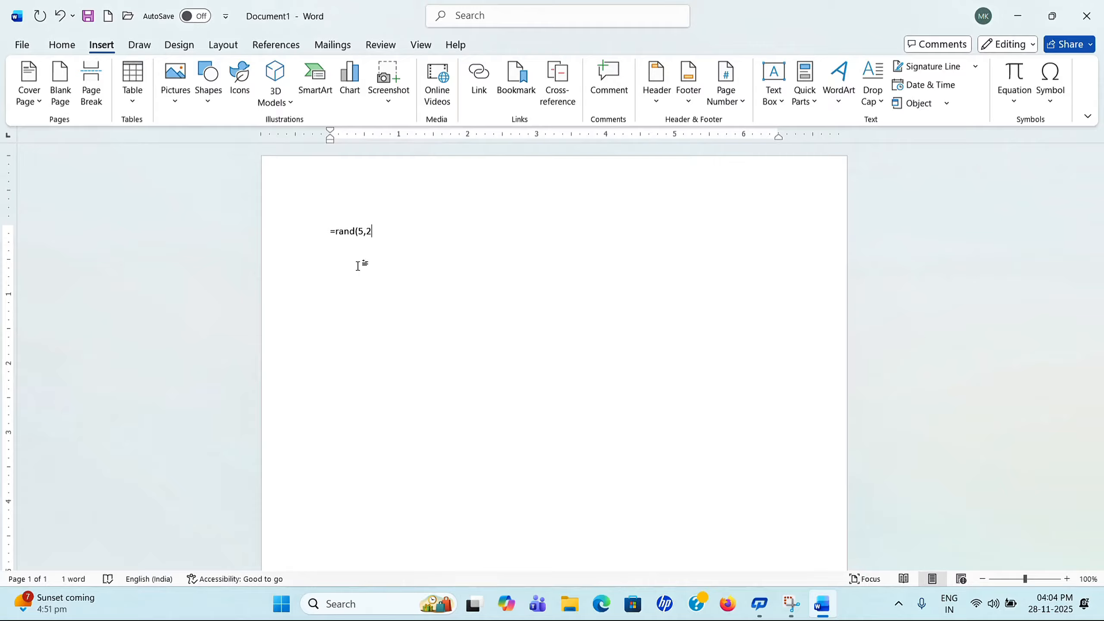
type(")")
key("Return")
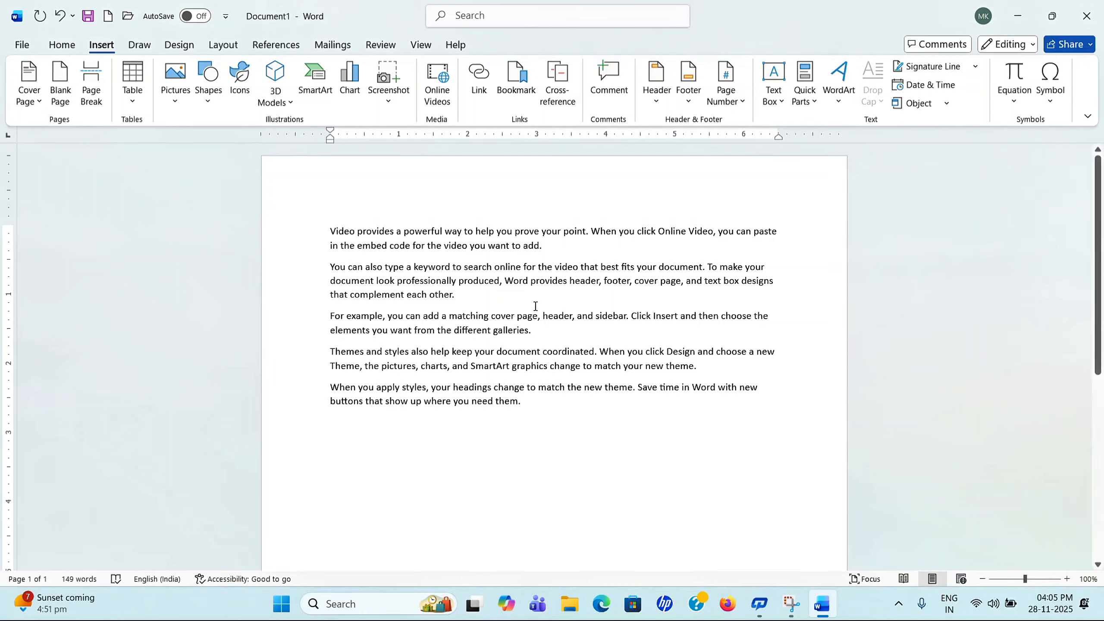
left_click(468, 295)
left_click(60, 93)
scroll(495, 348, "up", 10)
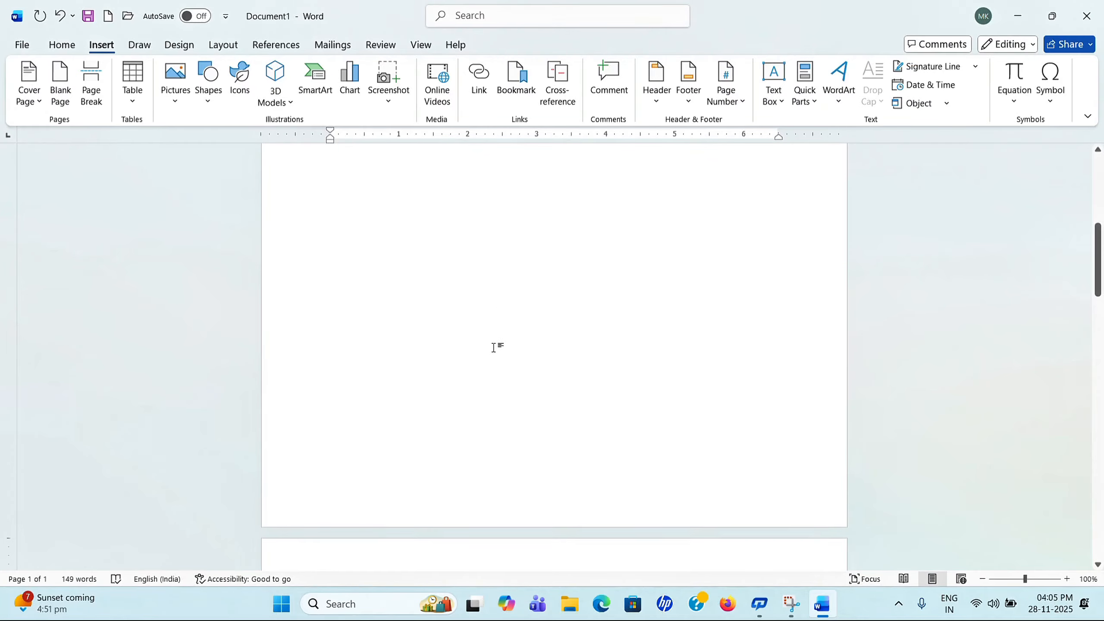
scroll(544, 244, "down", 1)
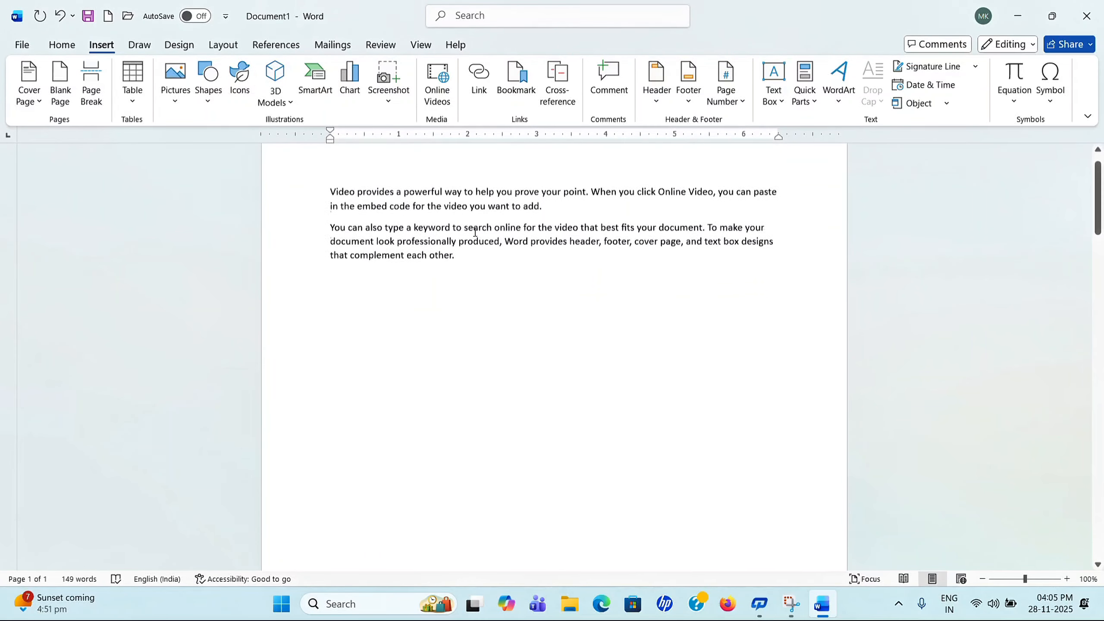
scroll(548, 278, "down", 15)
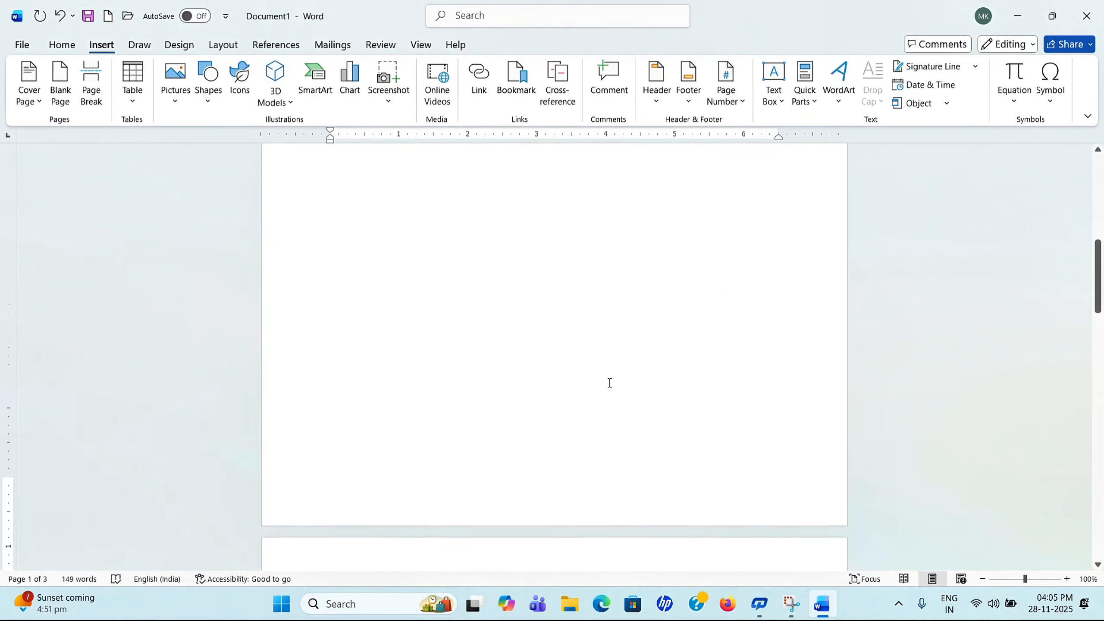
scroll(603, 363, "down", 15)
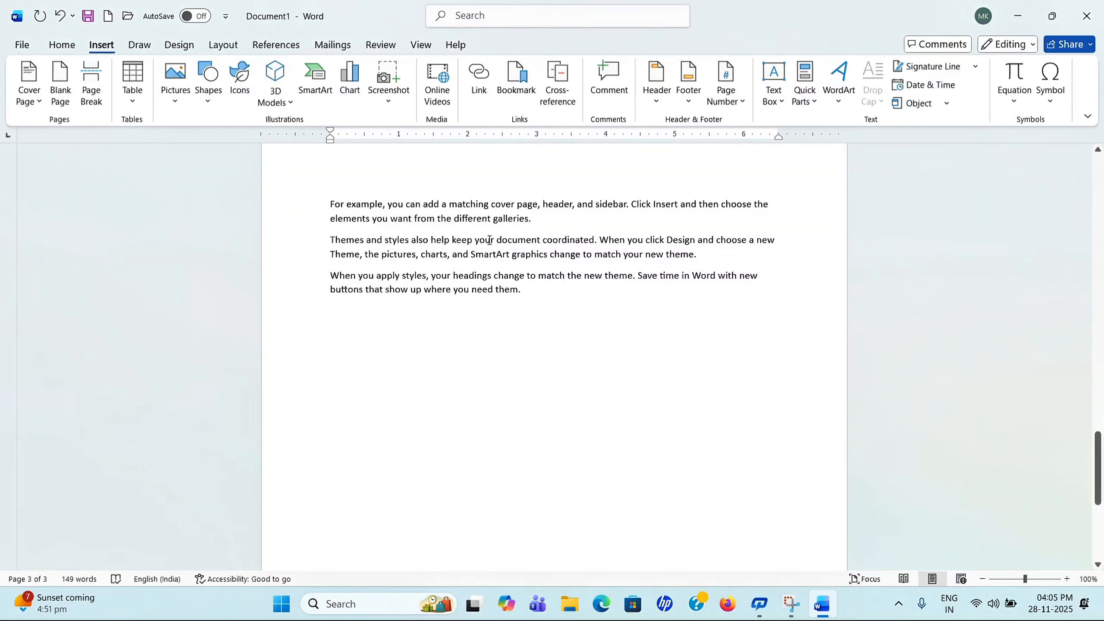
left_click(59, 16)
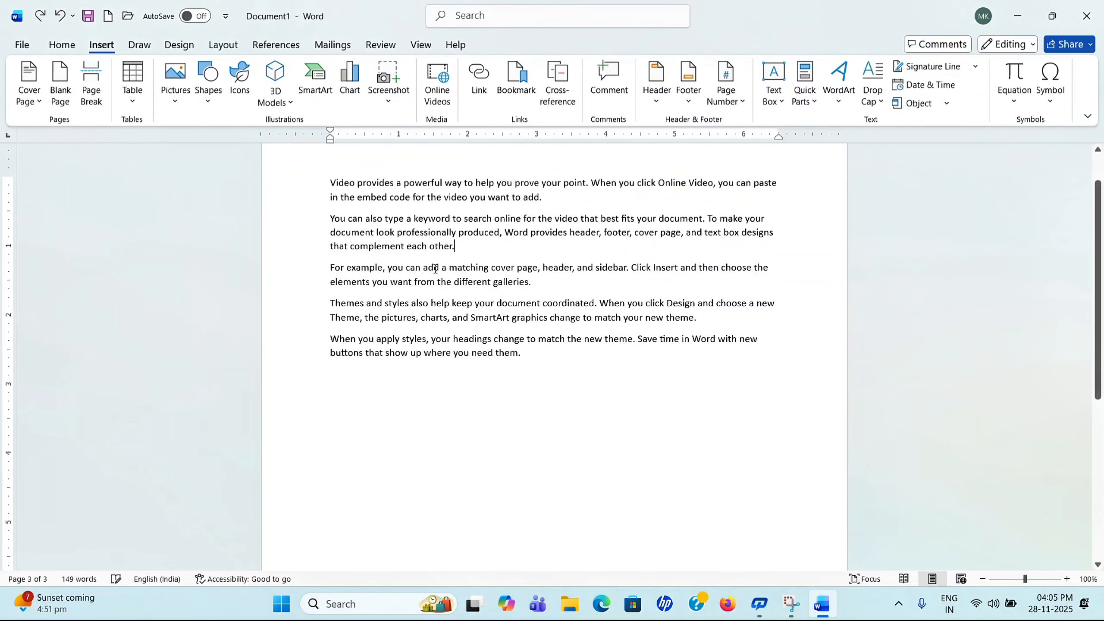
scroll(436, 268, "up", 1)
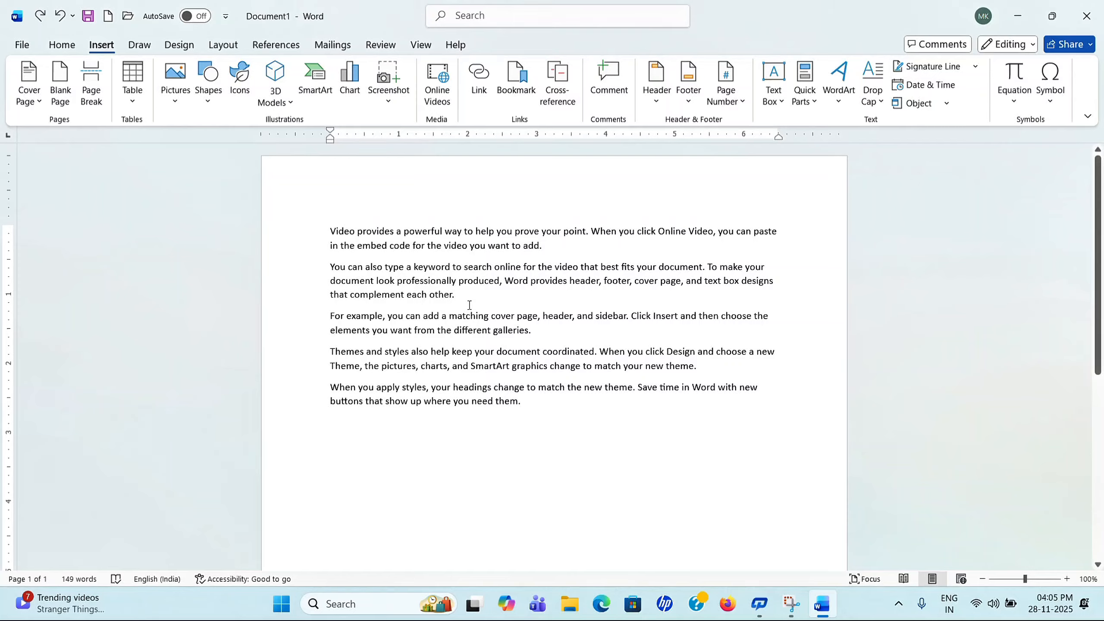
Step: Insert a page break before 'For example' and zoom out to view both pages
left_click(92, 85)
scroll(699, 382, "up", 10)
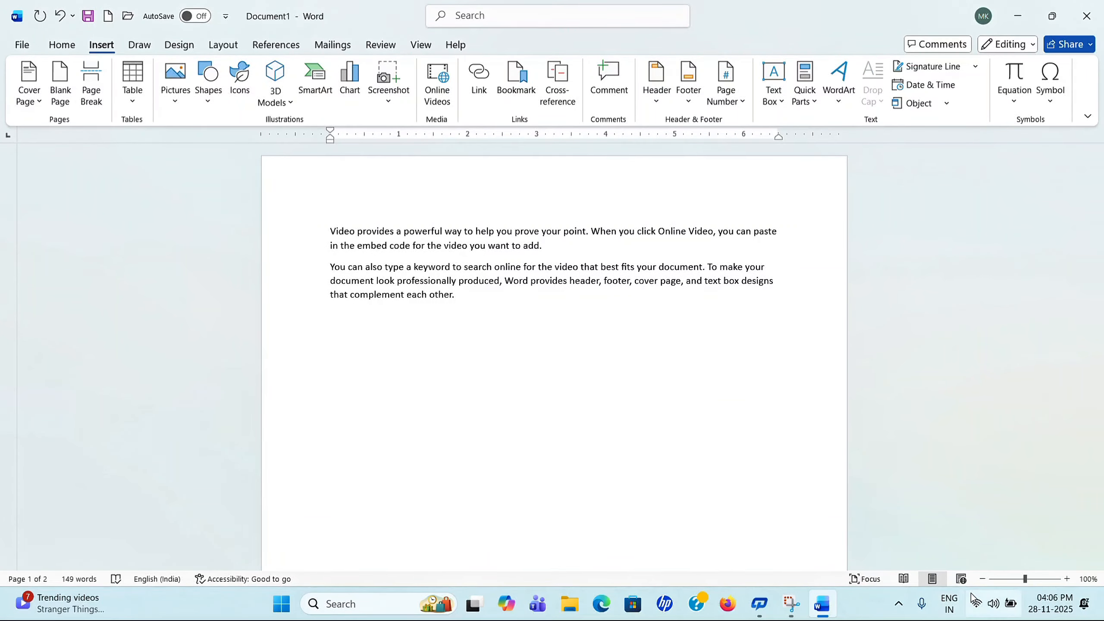
left_click(982, 578)
left_click(983, 579)
left_click(982, 578)
left_click(983, 579)
left_click(982, 579)
left_click(982, 579)
left_click(982, 579)
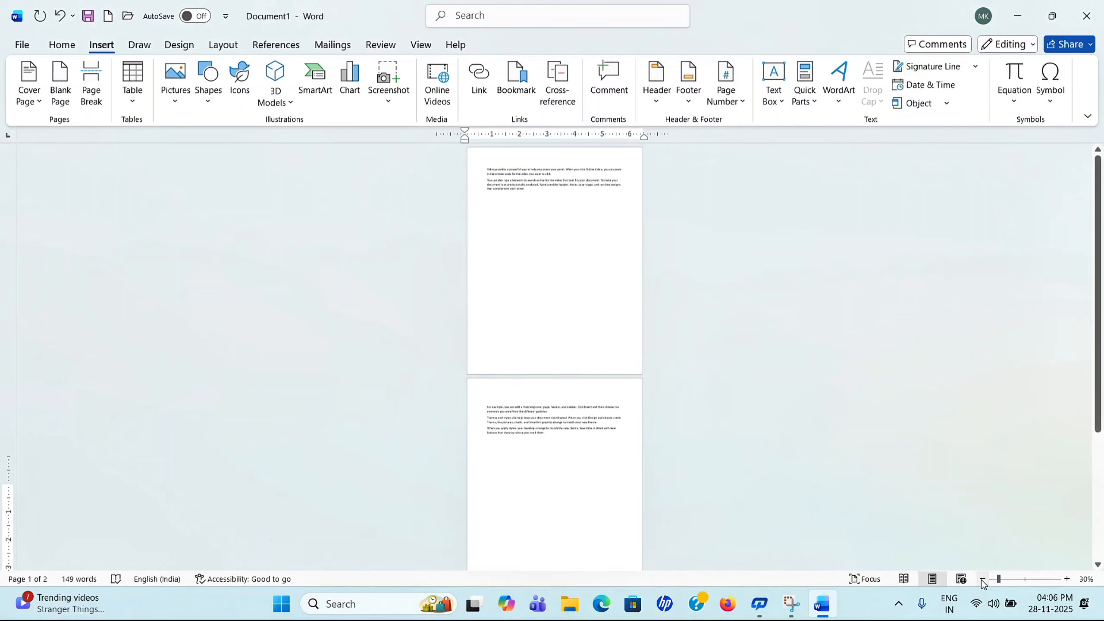
Step: Zoom back in to 100% to read page 2's text
scroll(531, 305, "down", 3)
scroll(534, 305, "up", 3)
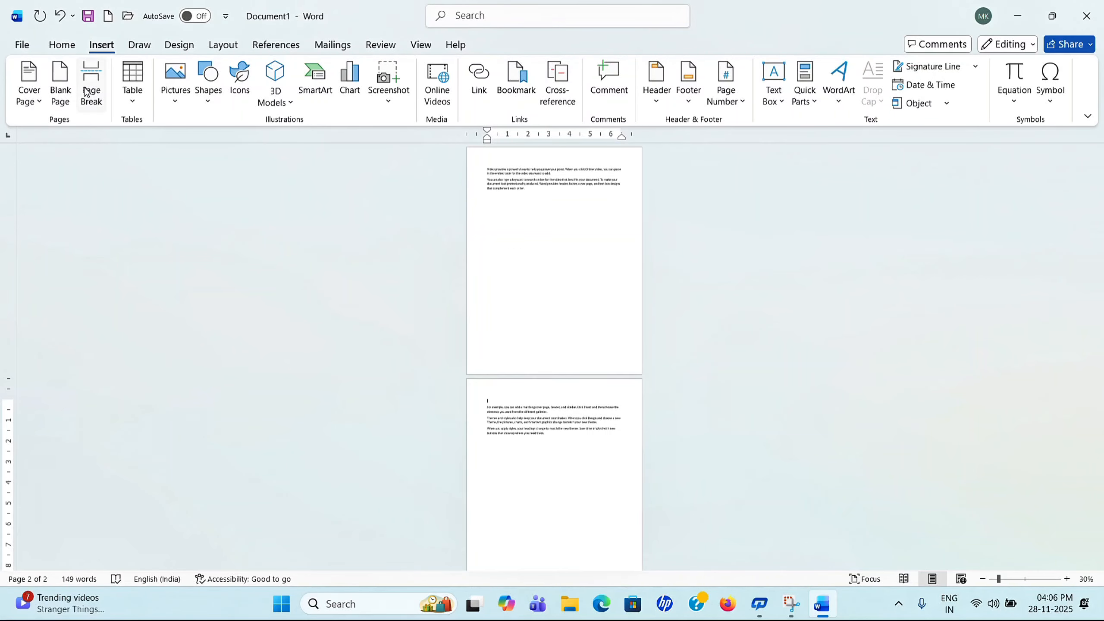
left_click_drag(998, 579, 1027, 585)
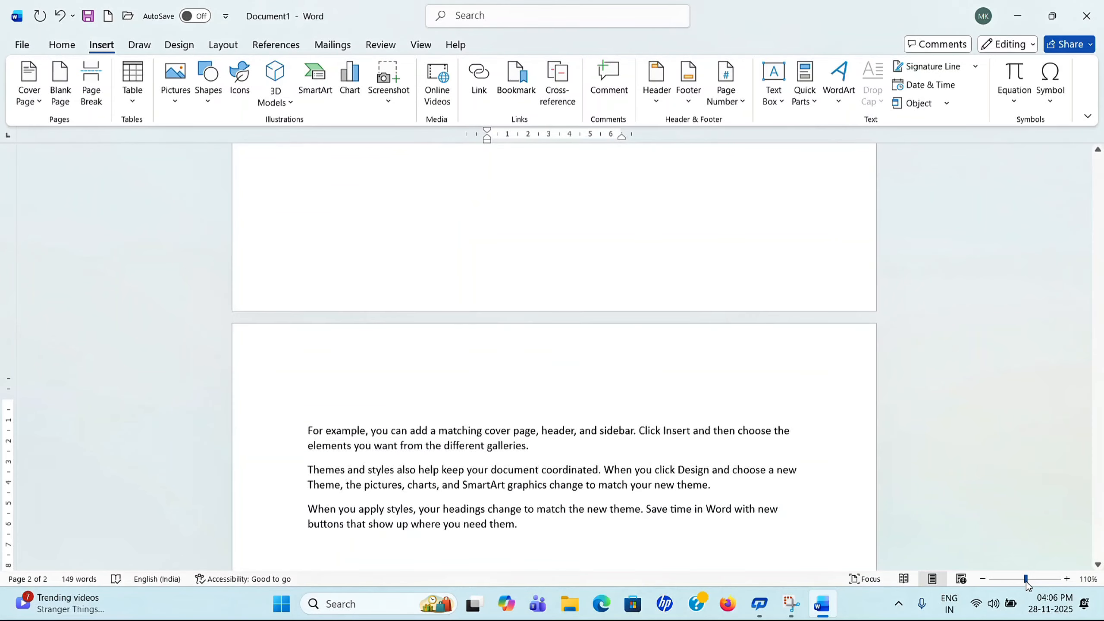
left_click(984, 579)
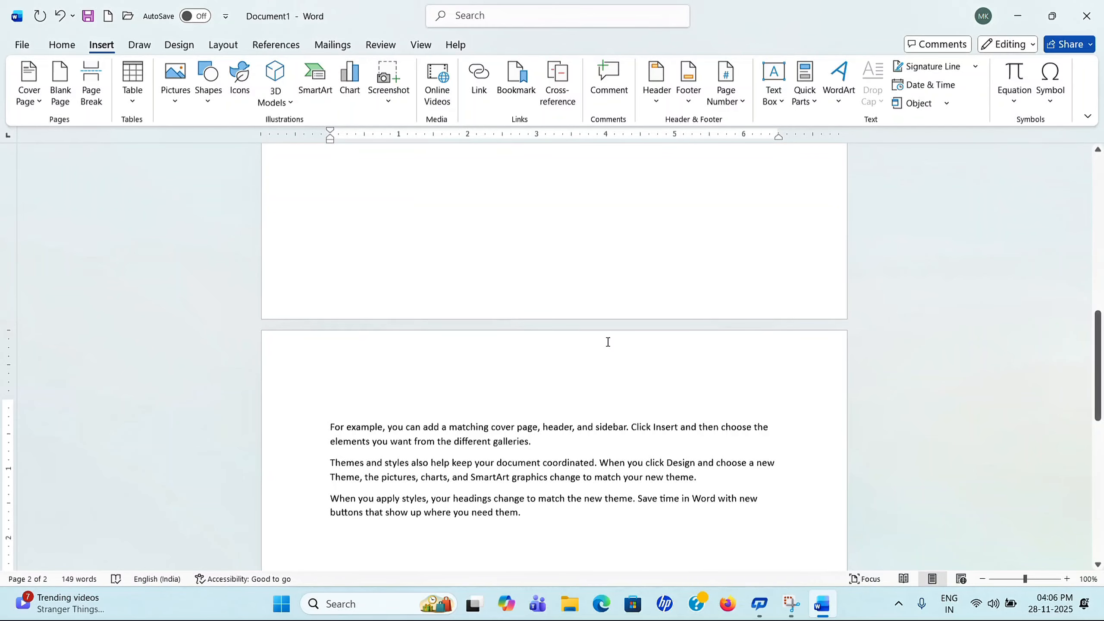
Step: Undo the page break so all five paragraphs sit on one page
scroll(608, 342, "up", 3)
left_click(62, 45)
left_click(67, 17)
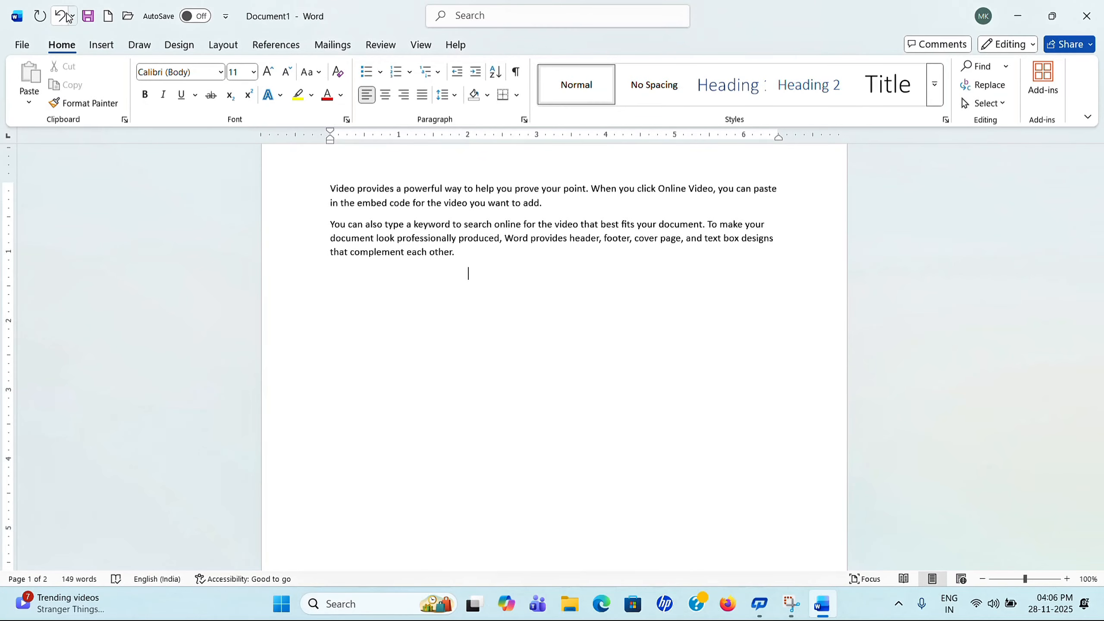
left_click(68, 16)
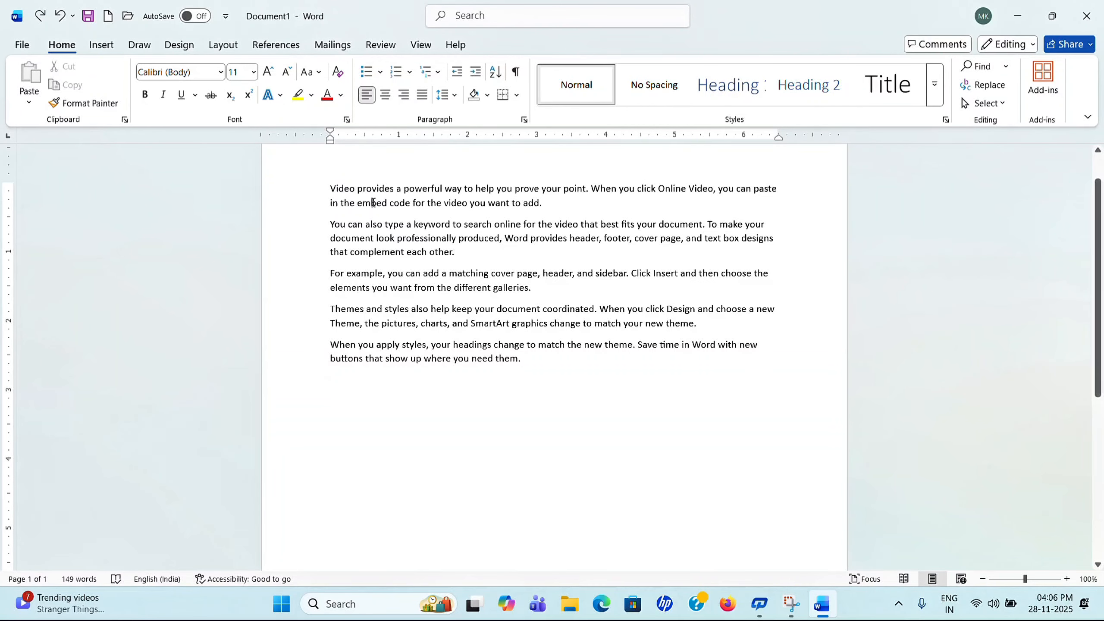
left_click(103, 44)
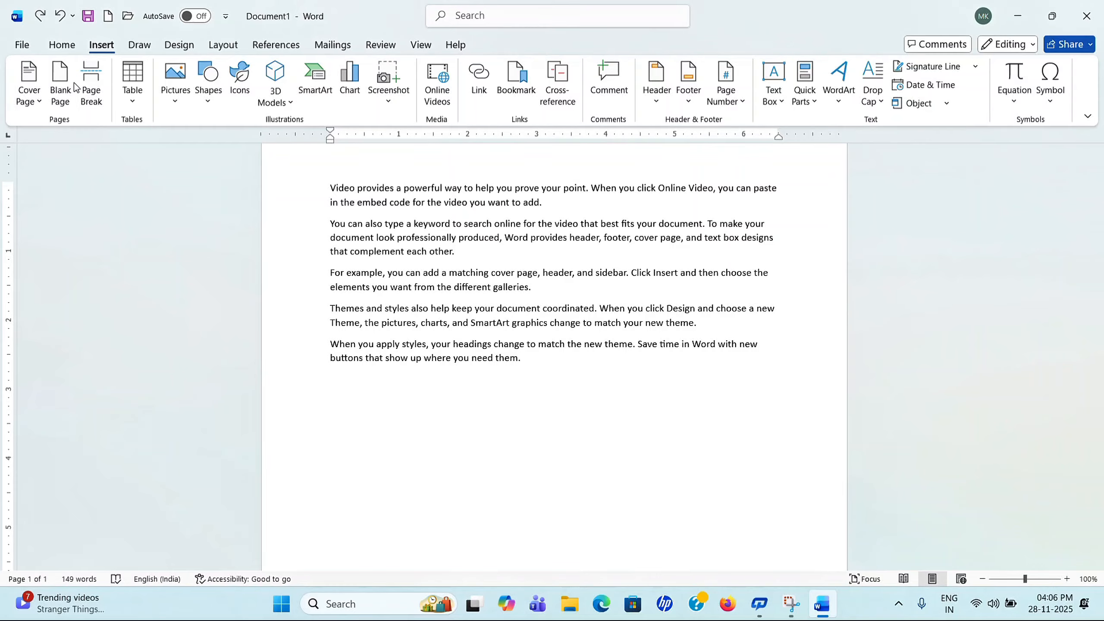
Step: Dismiss the Table options, then select all sample text with Ctrl+A and delete it
left_click(136, 105)
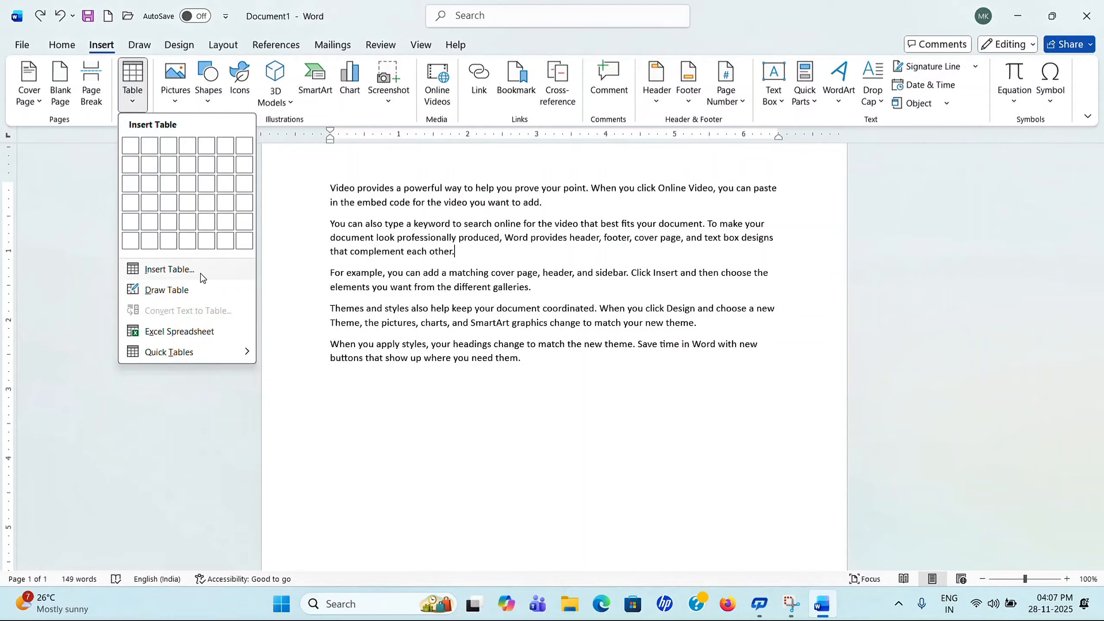
left_click(798, 503)
scroll(654, 432, "down", 5)
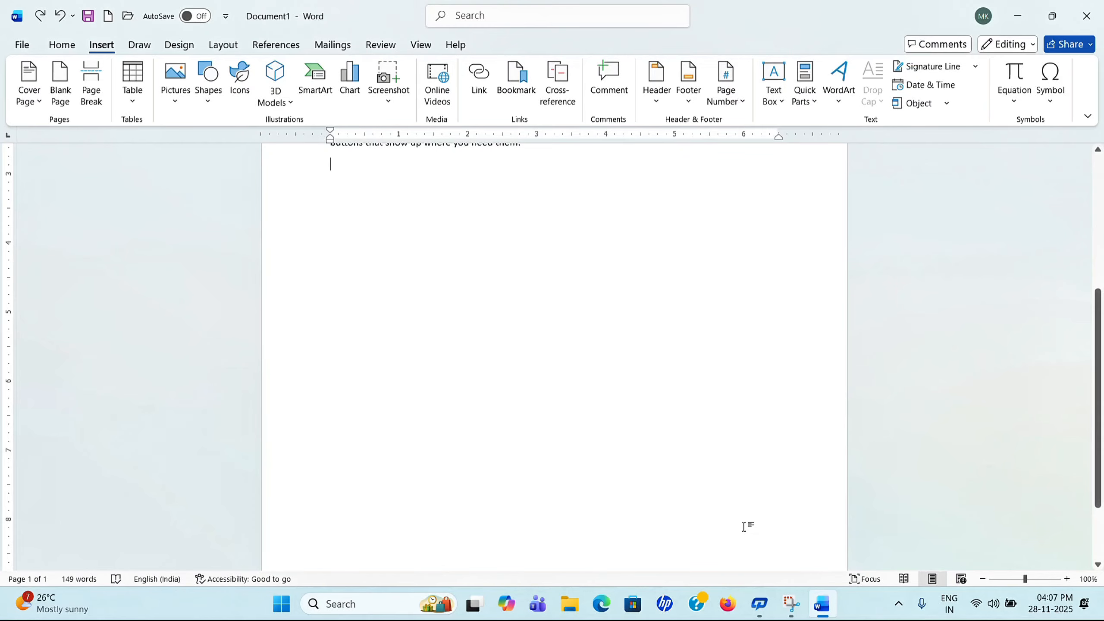
scroll(555, 503, "down", 2)
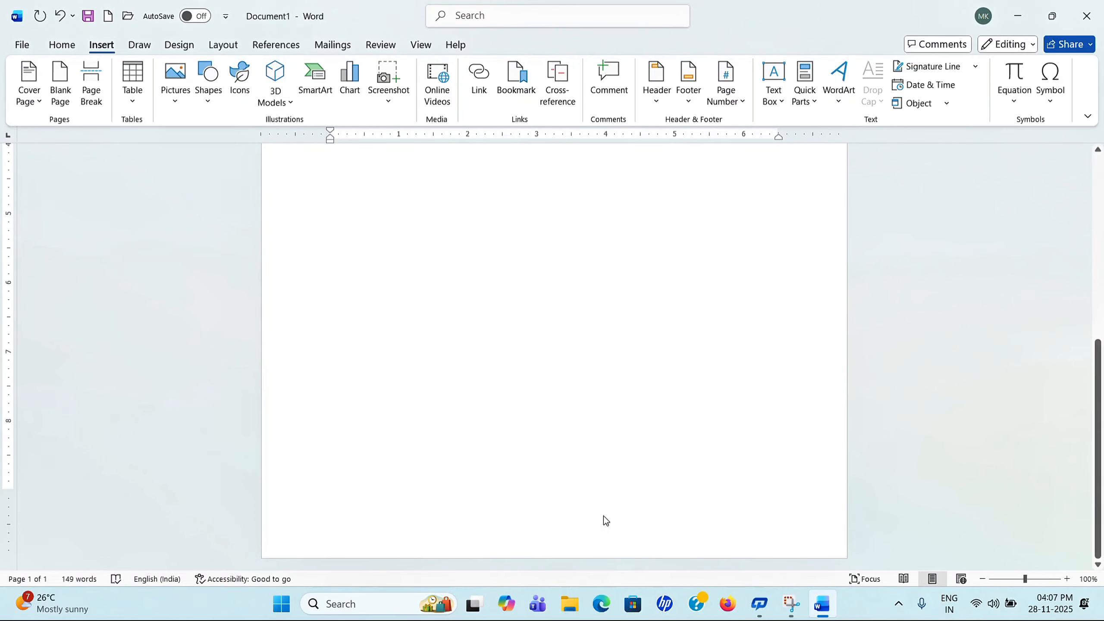
key("ctrl+a")
key("Delete")
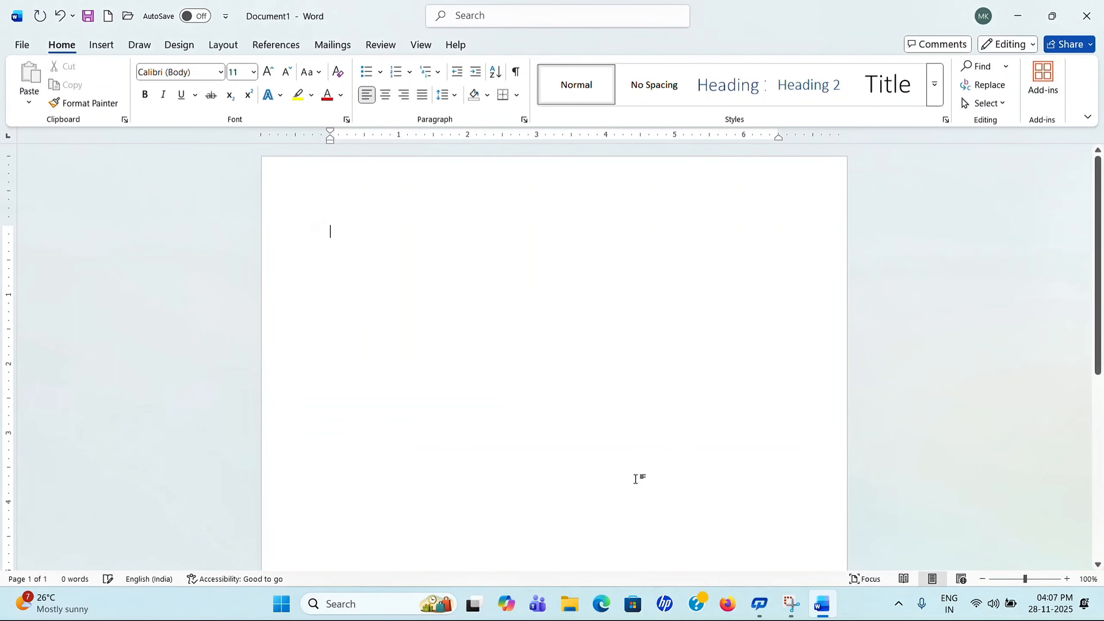
Step: Insert a 10-column, 30-row table through the Insert Table dialog
left_click(101, 45)
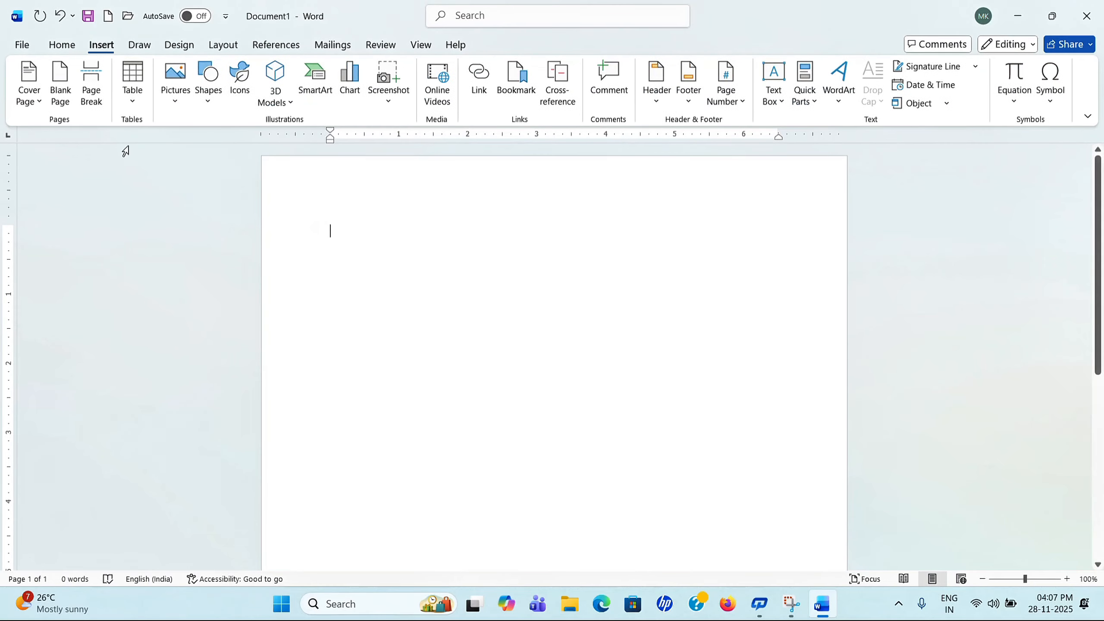
left_click(131, 107)
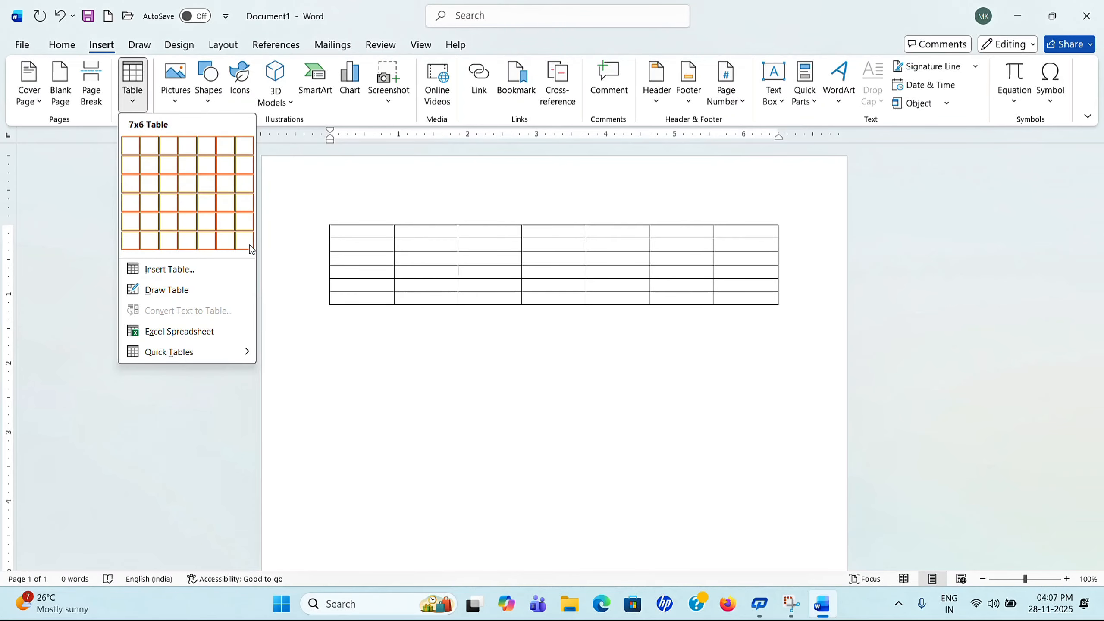
left_click(194, 270)
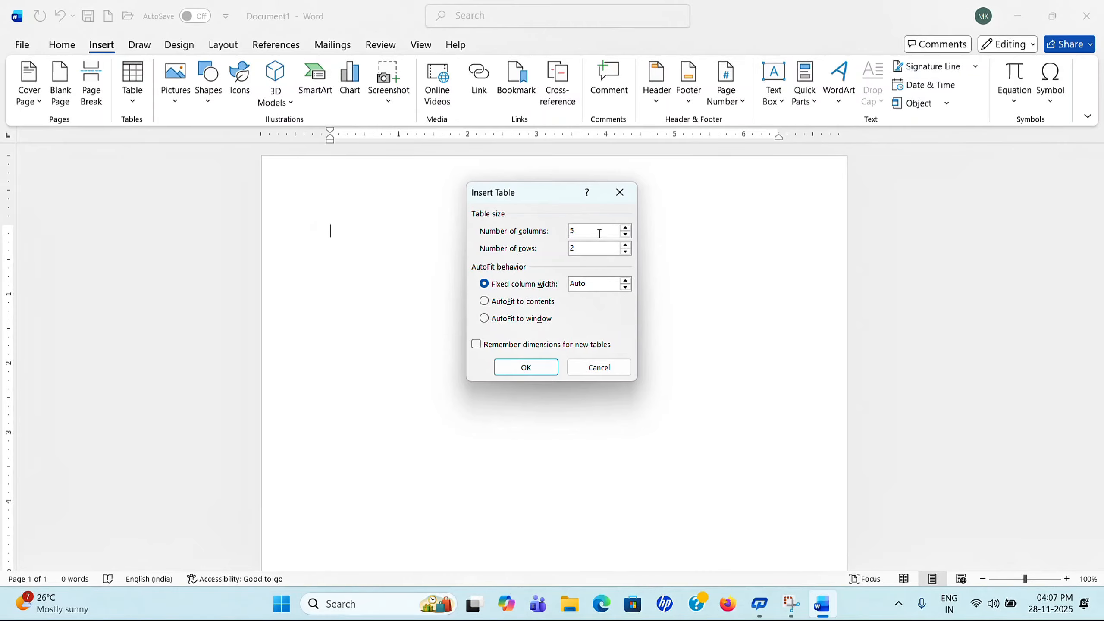
key("BackSpace")
type("10")
left_click(593, 247)
key("BackSpace")
type("30")
left_click(539, 370)
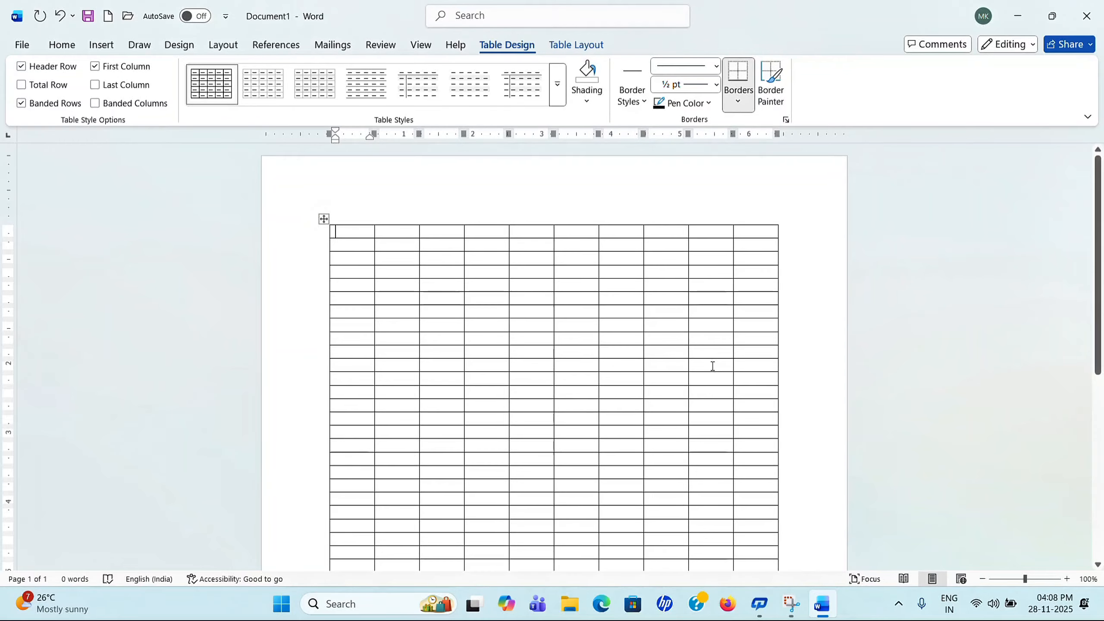
Step: Select the whole 30-row table and bring up its Delete options
scroll(713, 366, "down", 5)
scroll(641, 328, "up", 5)
left_click(325, 219)
key("alt+space")
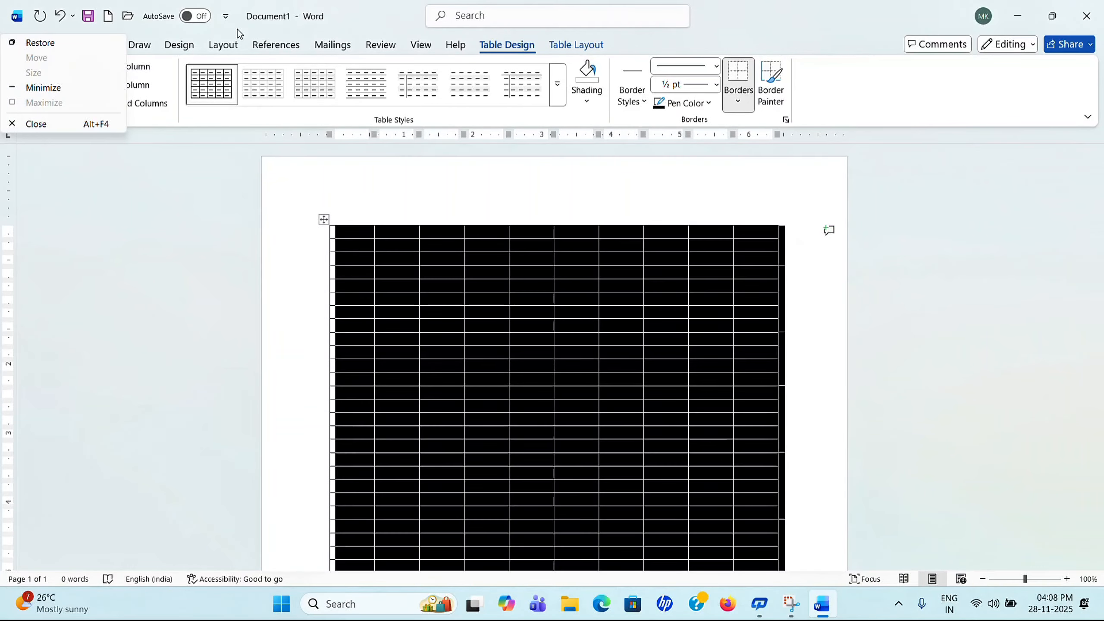
left_click(179, 45)
left_click(507, 250)
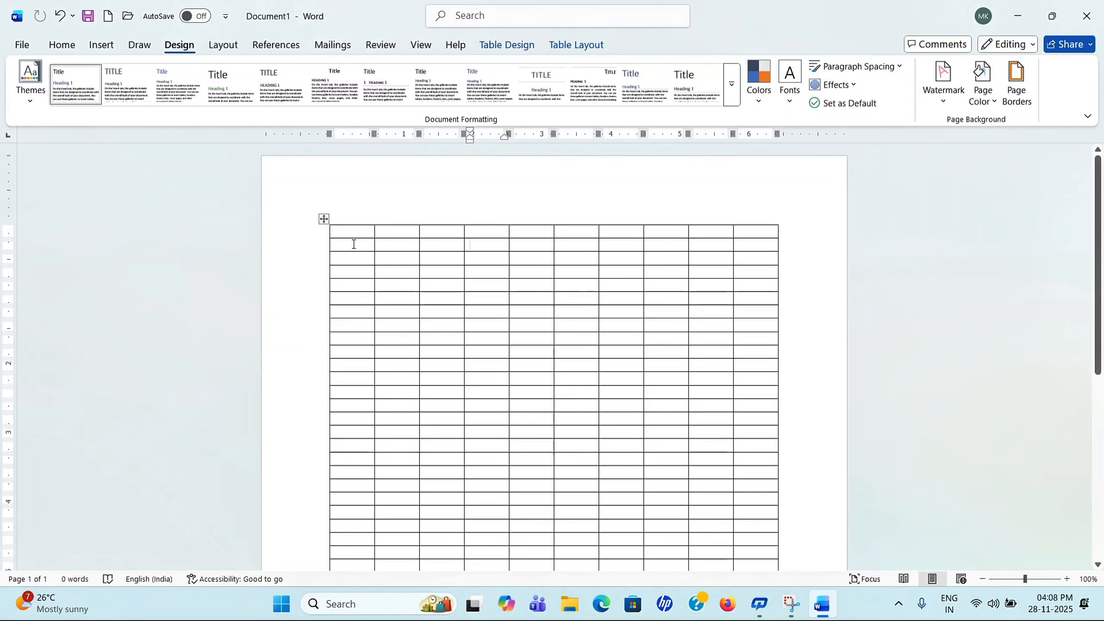
left_click(324, 219)
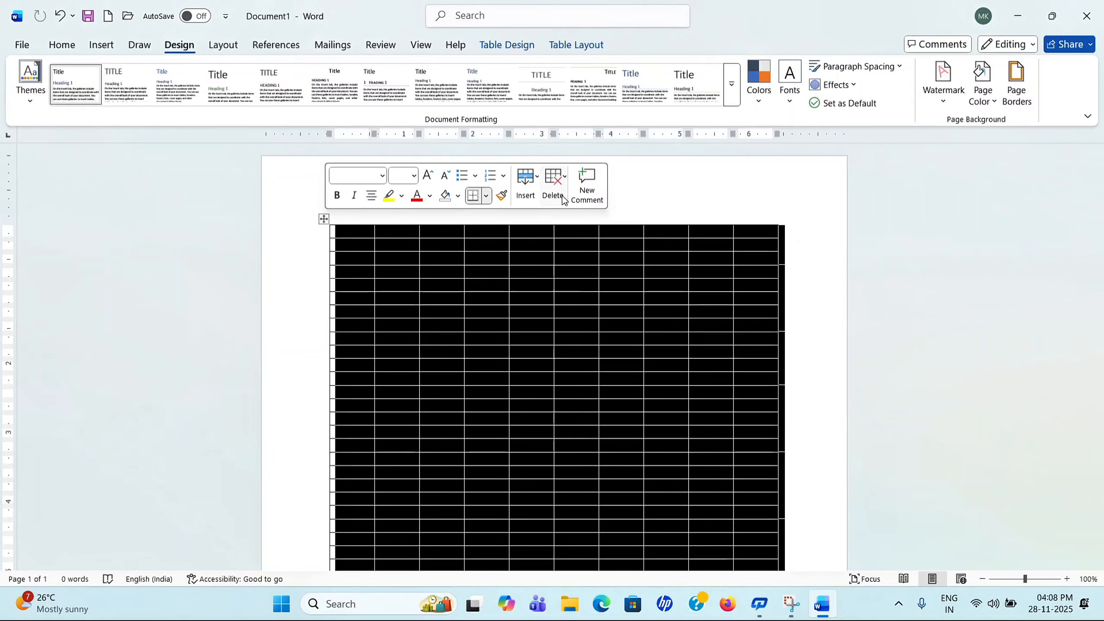
left_click(561, 193)
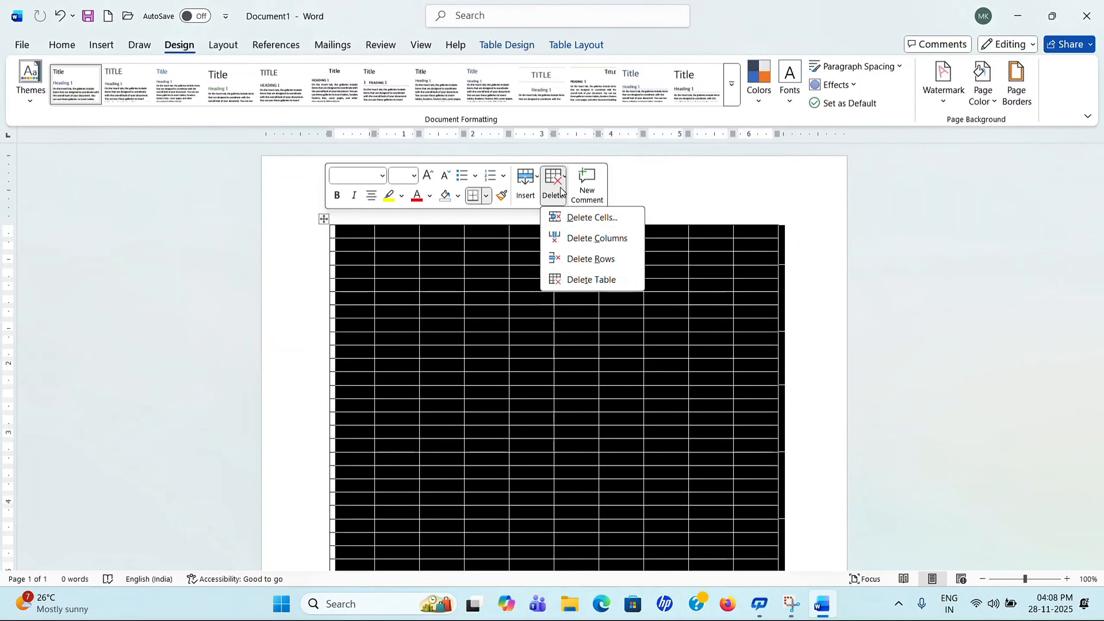
Step: Delete the 30-row table and insert a 10-column, 5-row table with 0.6" columns
left_click(579, 283)
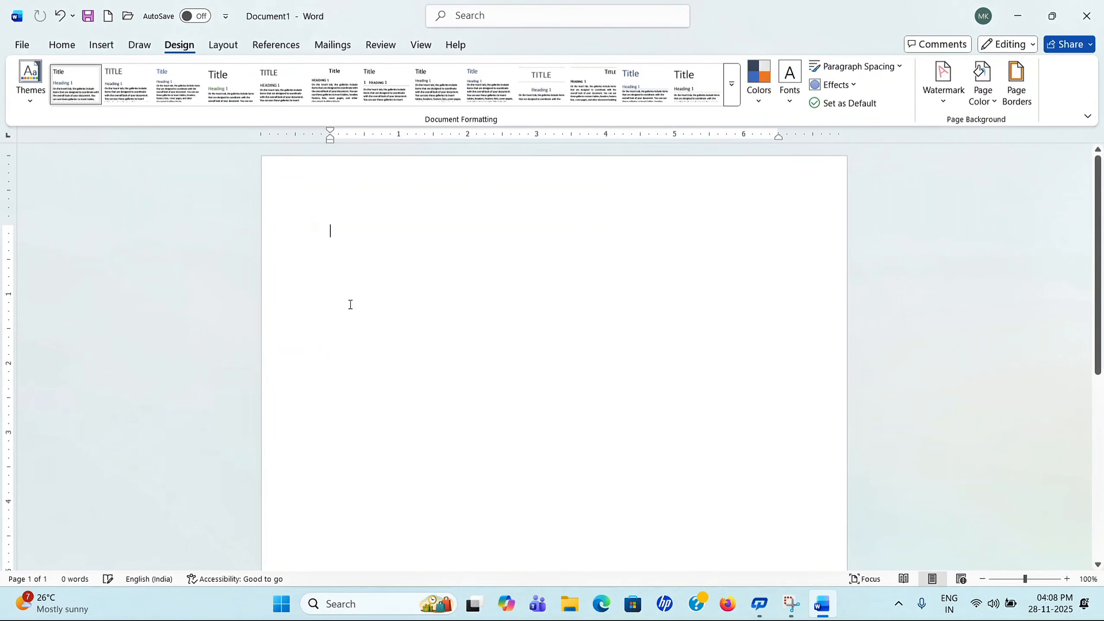
left_click(101, 44)
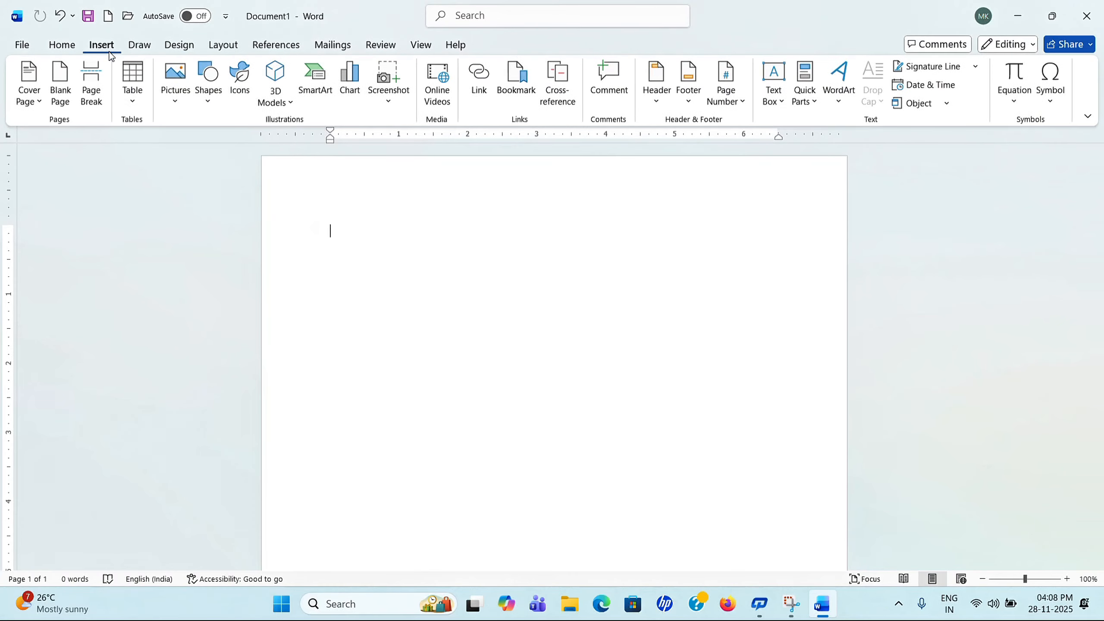
left_click(144, 106)
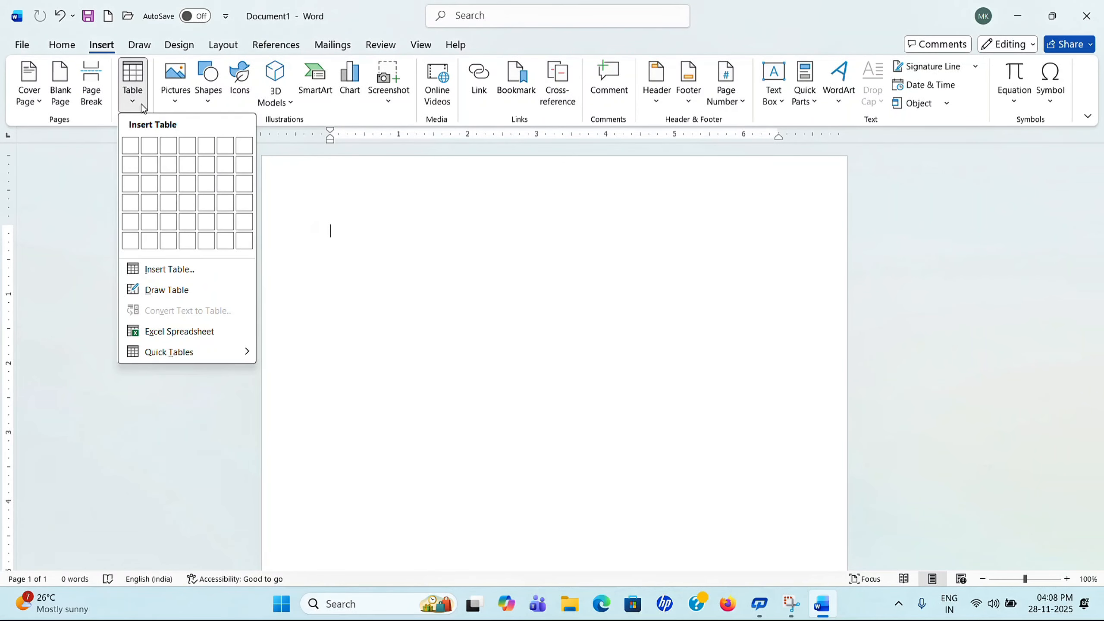
left_click(191, 268)
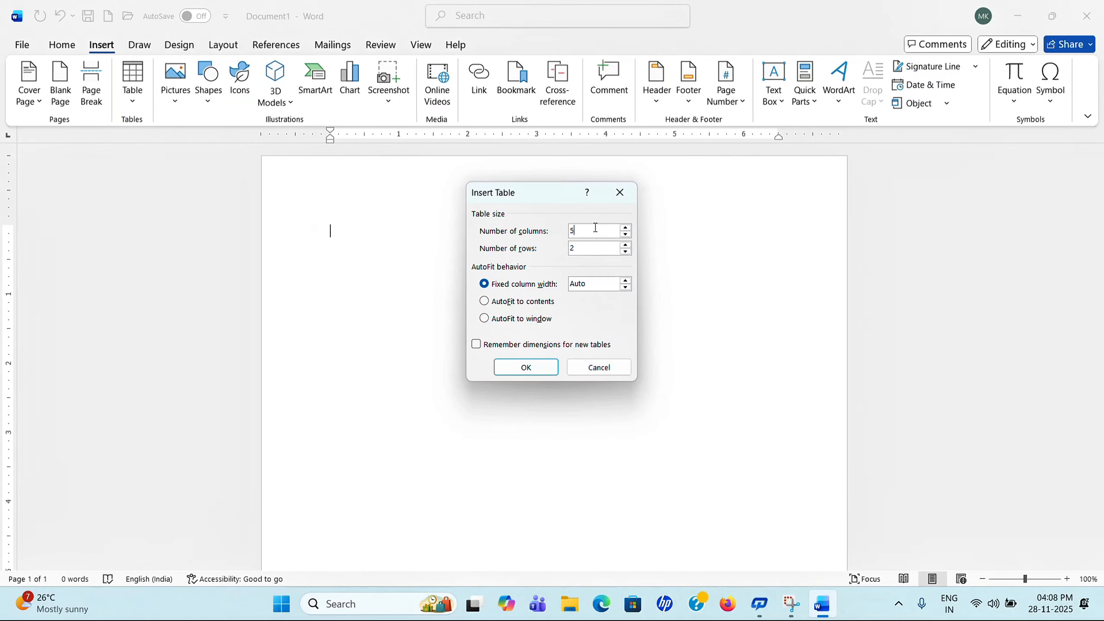
key("BackSpace")
type("10")
left_click(591, 247)
key("BackSpace")
type("5")
left_click(626, 281)
left_click(527, 367)
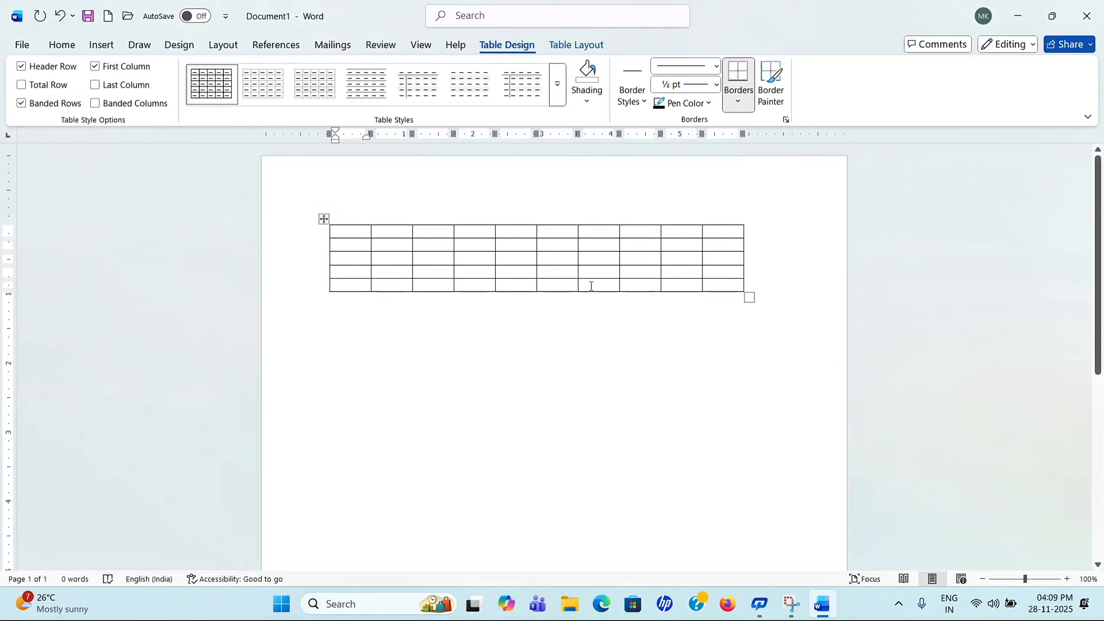
Step: Select and delete the trial 5-row table
left_click(101, 44)
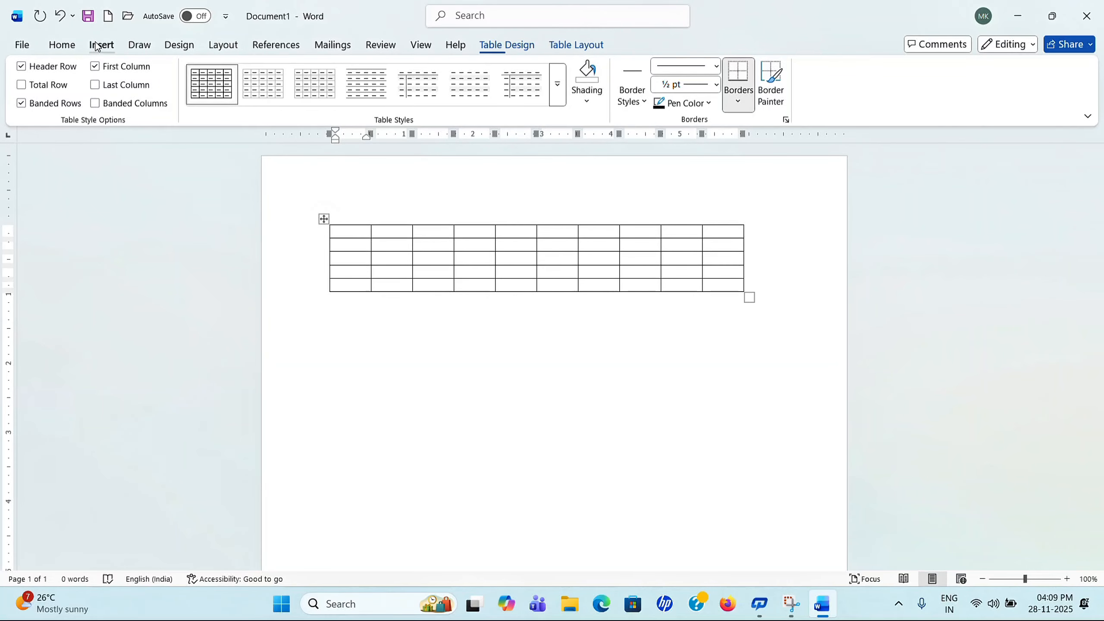
left_click(324, 219)
left_click(549, 178)
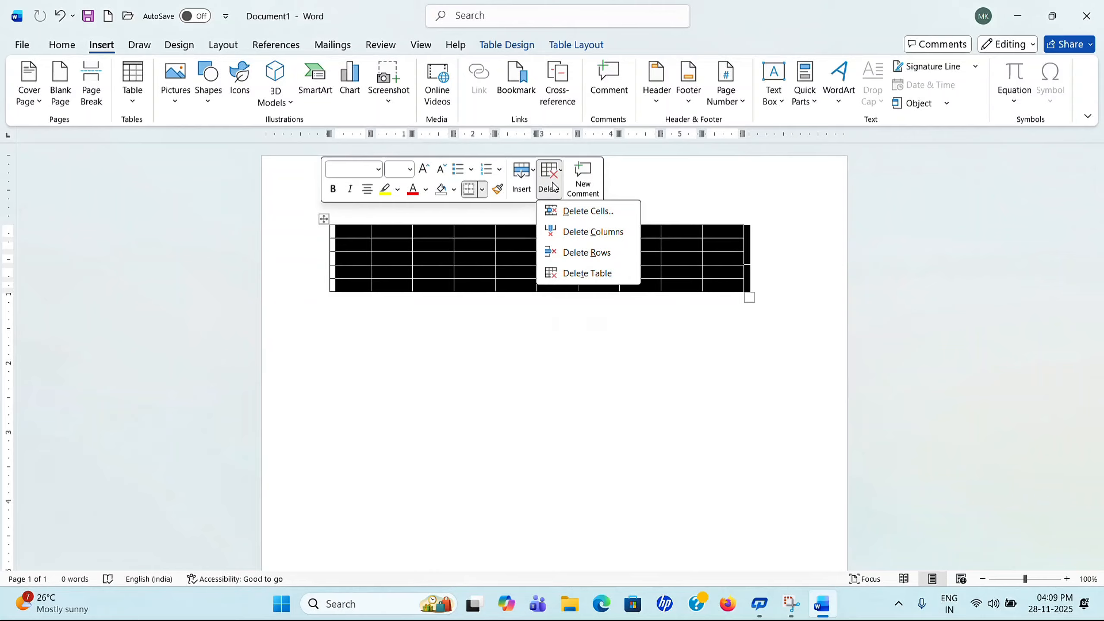
left_click(578, 273)
left_click(135, 91)
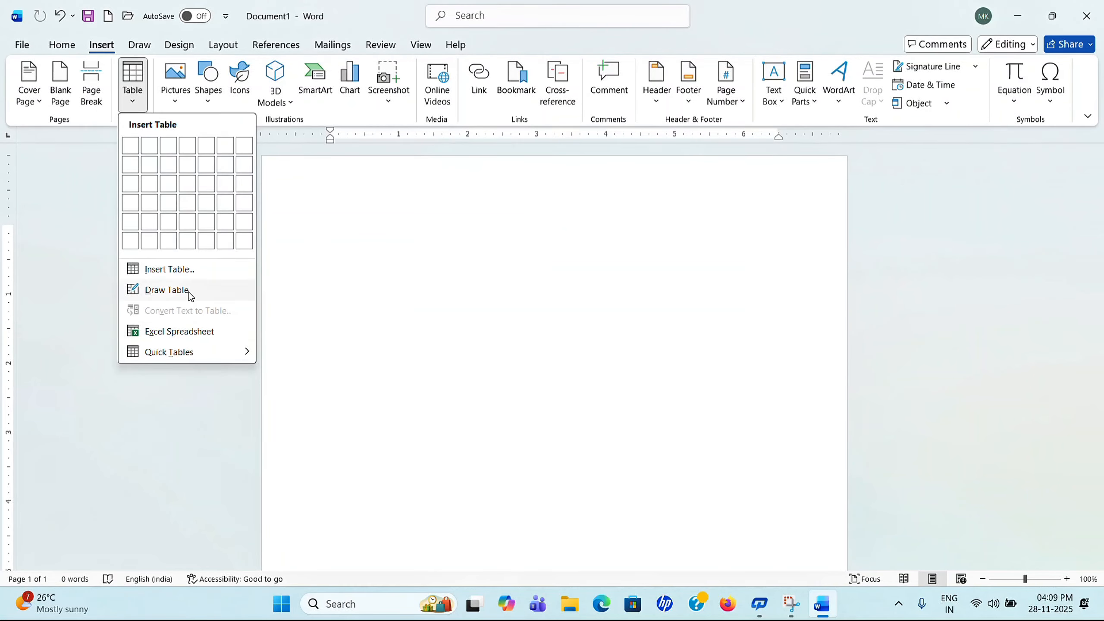
left_click(210, 269)
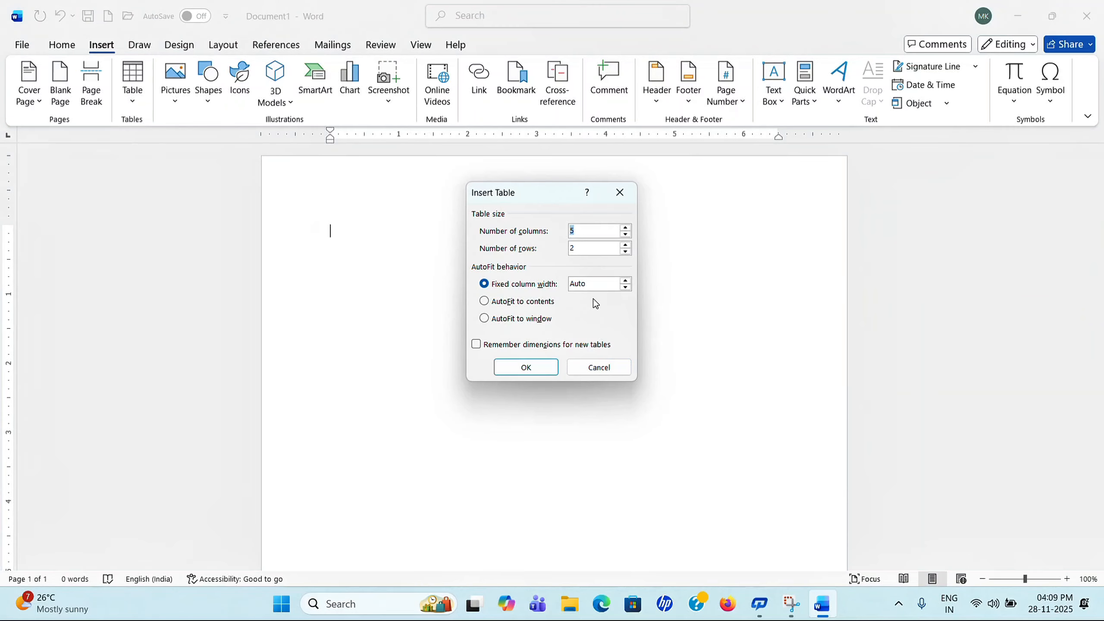
left_click(486, 303)
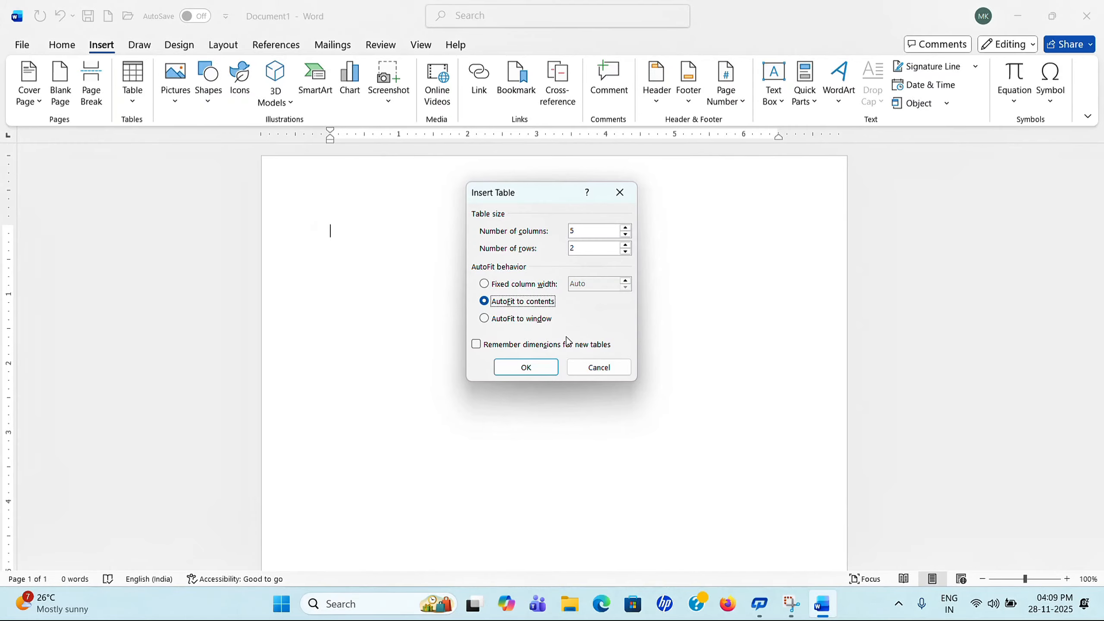
left_click(600, 231)
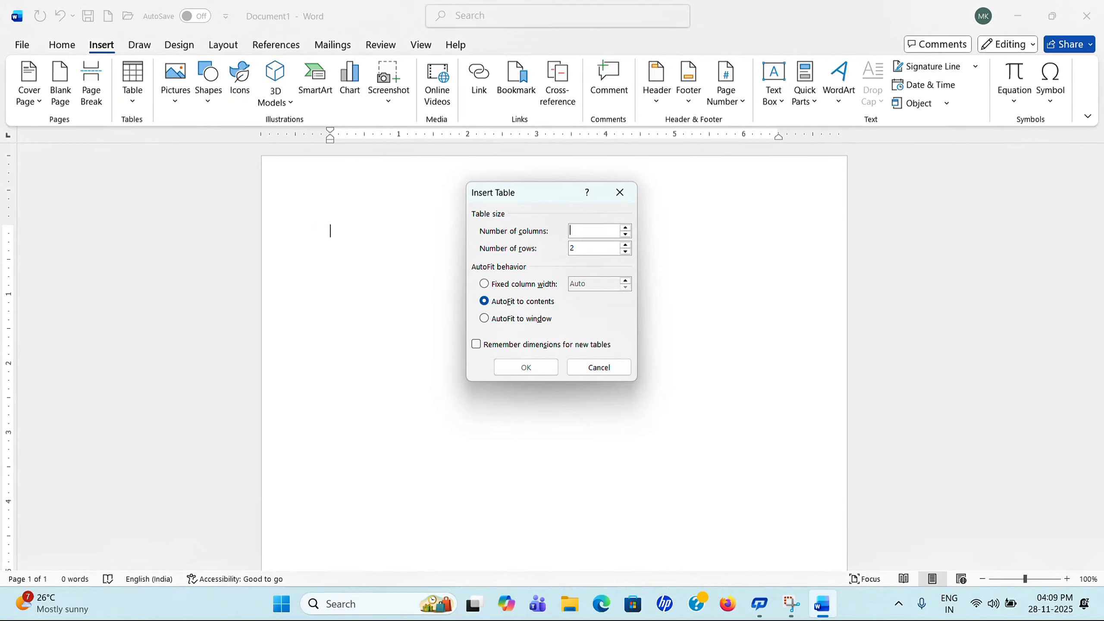
key("BackSpace")
type("10")
left_click(533, 369)
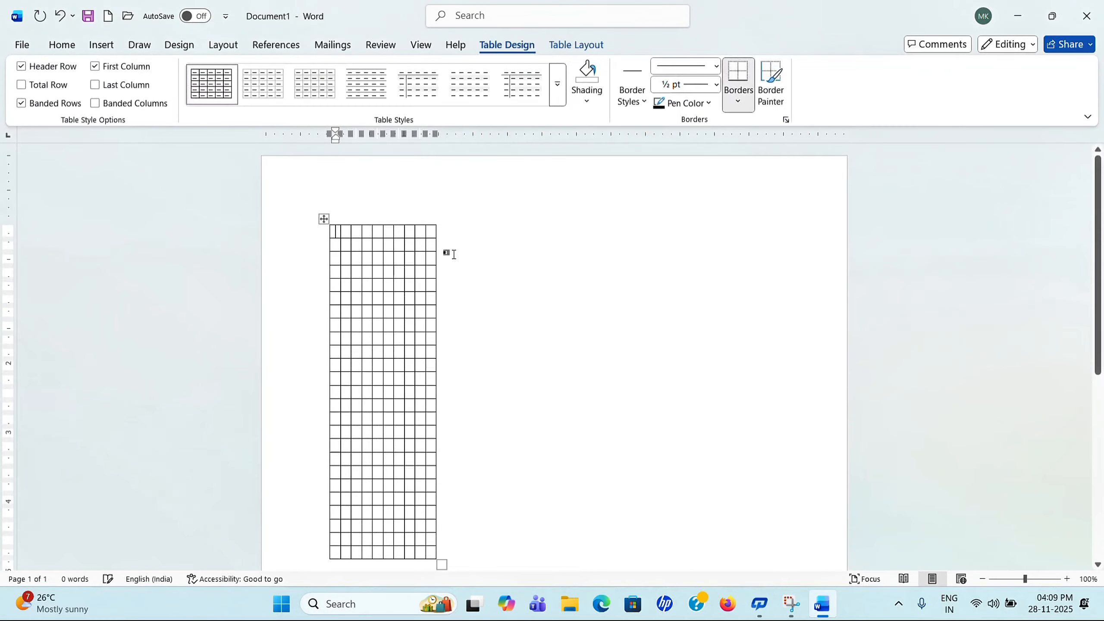
scroll(382, 310, "down", 5)
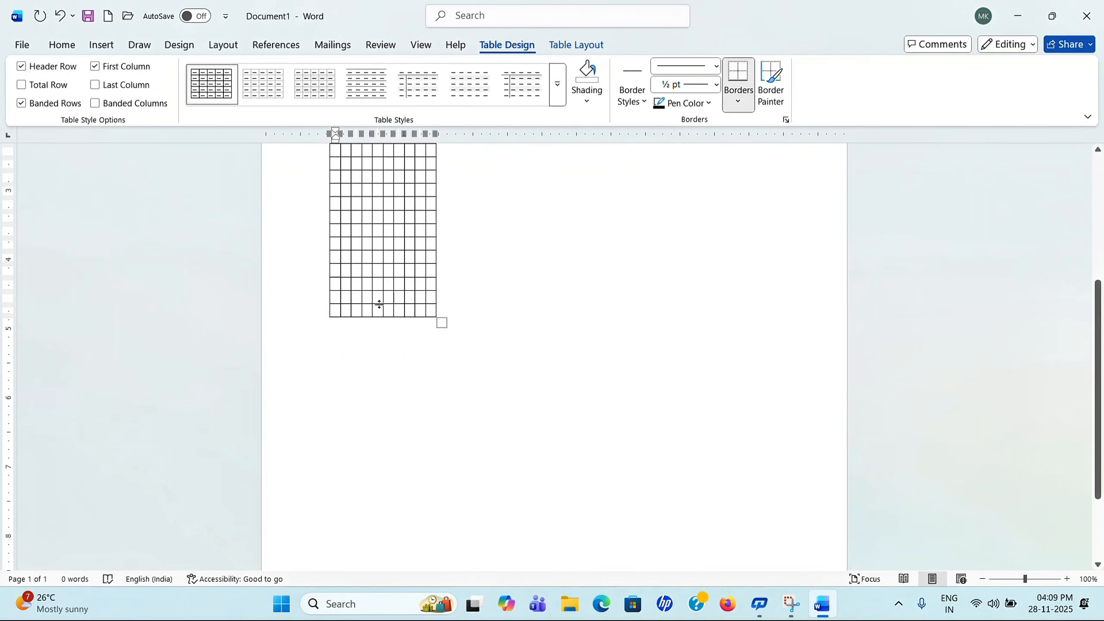
scroll(377, 306, "up", 4)
scroll(360, 237, "up", 2)
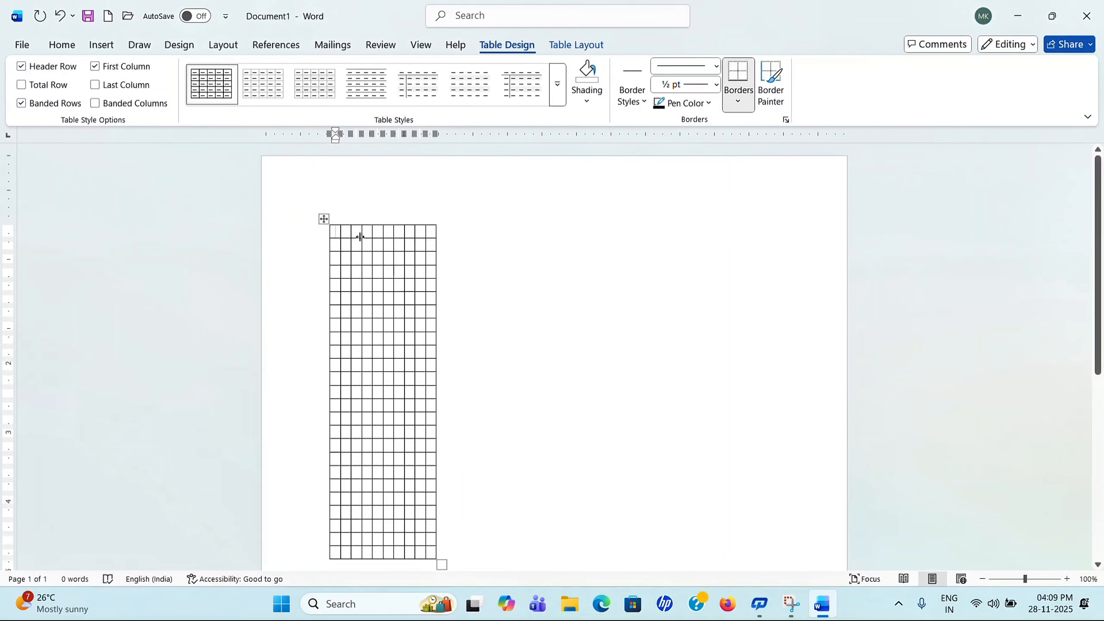
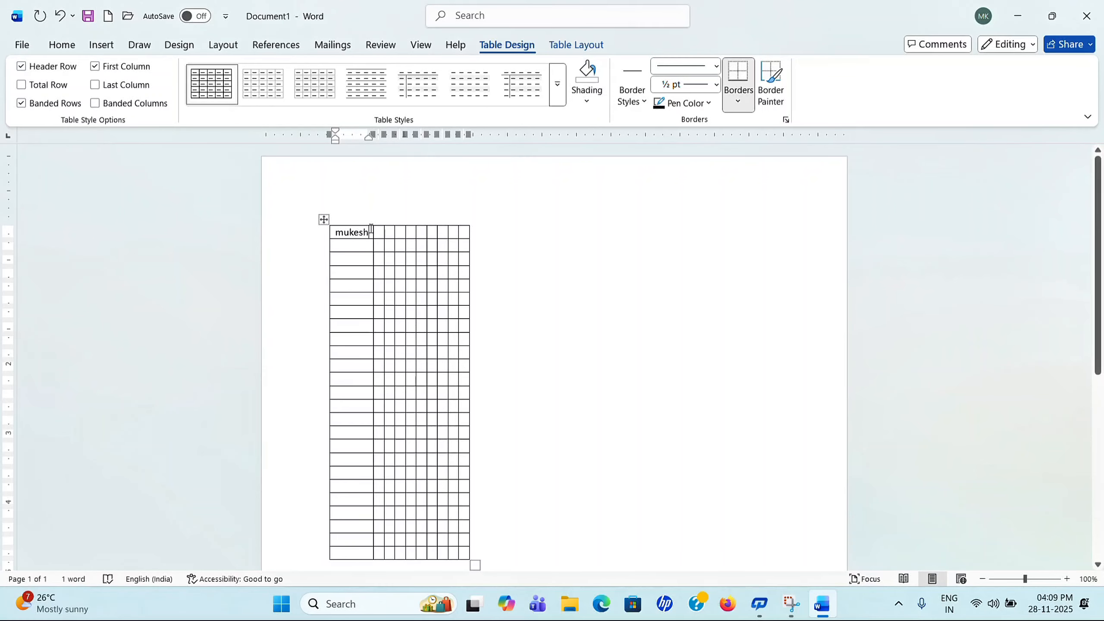
left_click(387, 235)
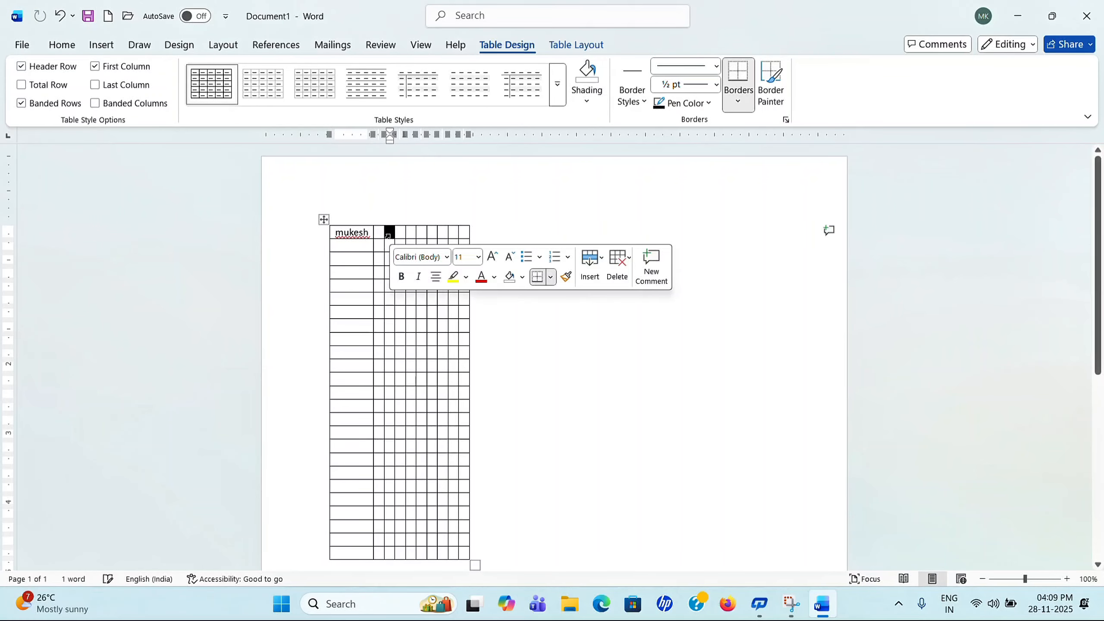
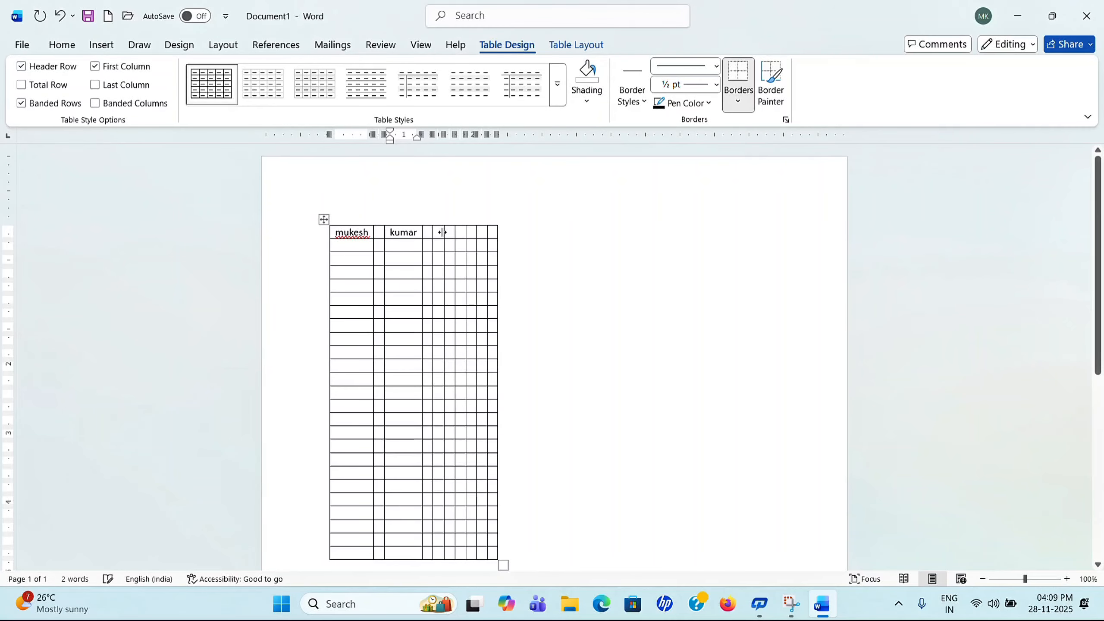
type("godda")
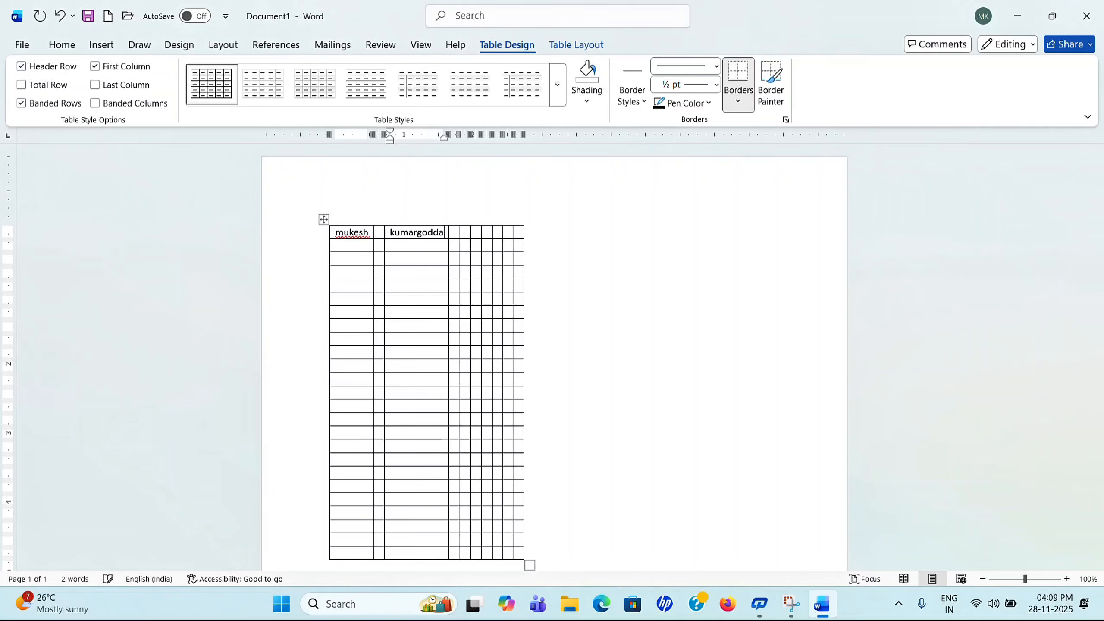
left_click(484, 239)
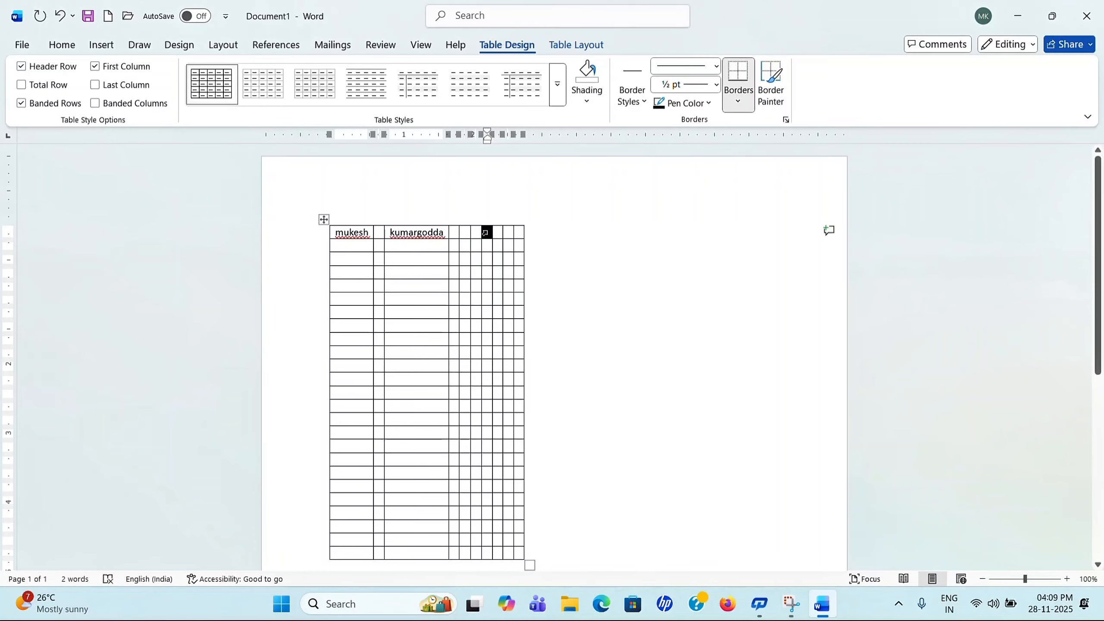
type("hpffa")
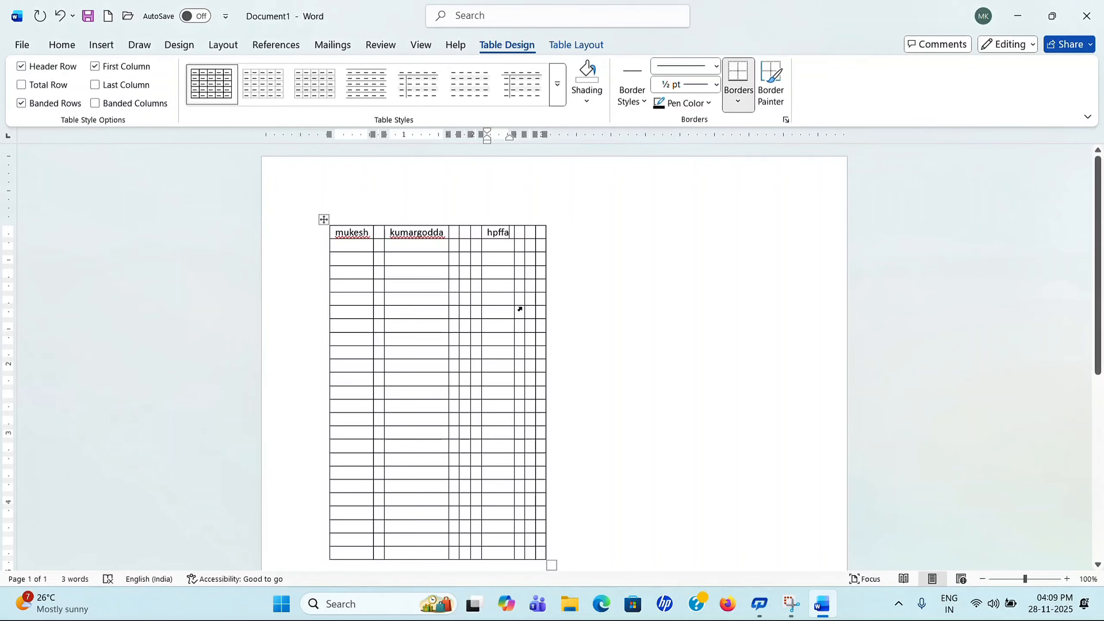
left_click(115, 49)
left_click(144, 106)
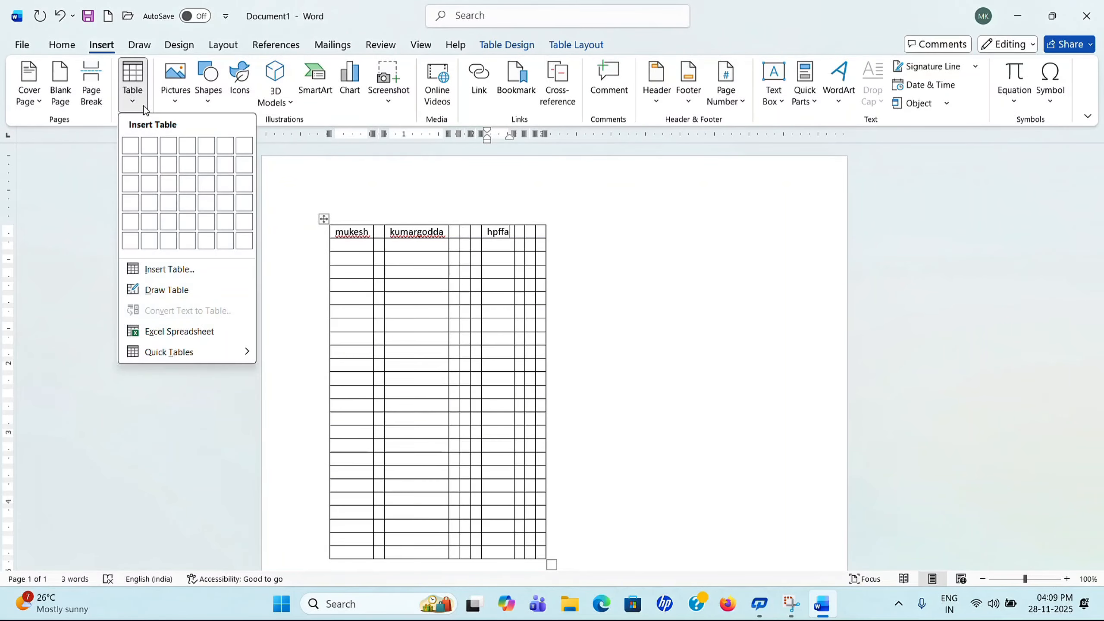
left_click(182, 270)
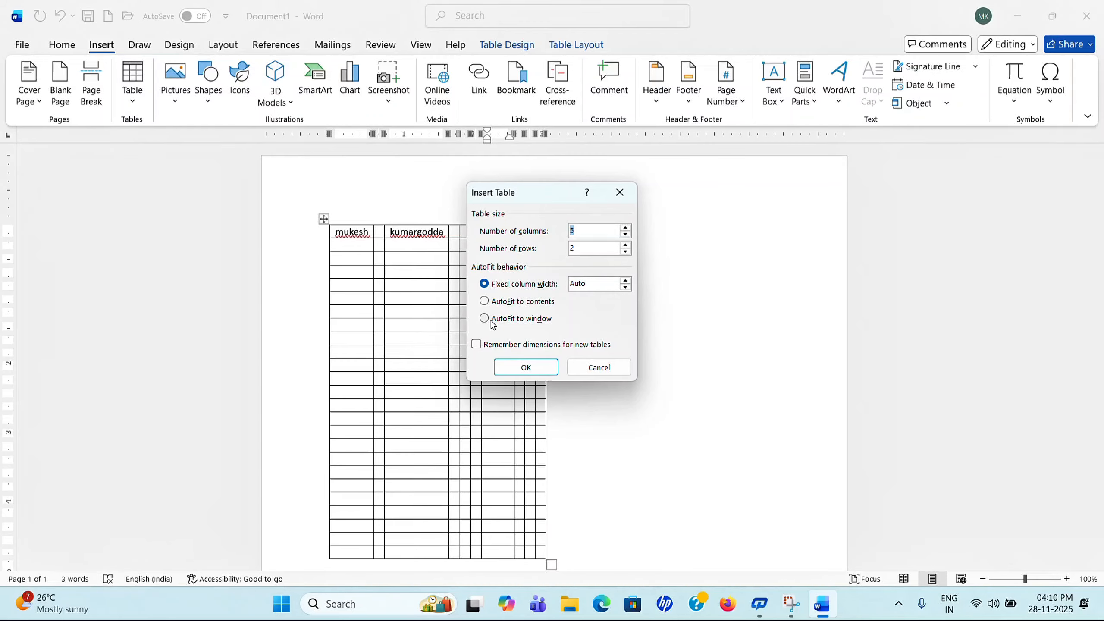
left_click(600, 367)
left_click(324, 219)
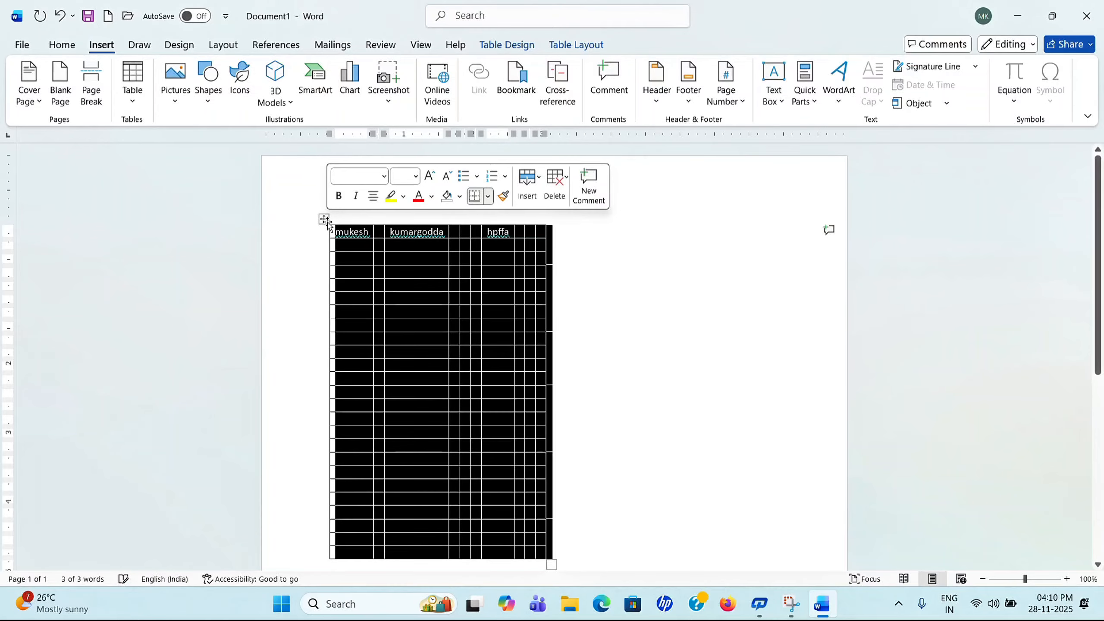
left_click(559, 196)
left_click(588, 285)
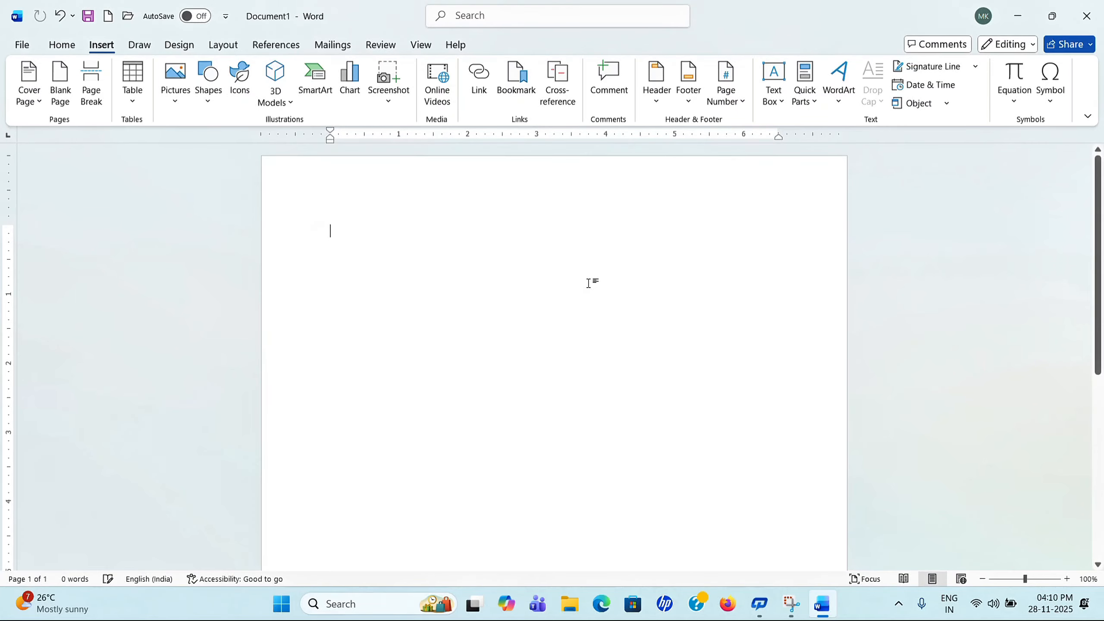
Step: Insert a 5-column, 2-row table that autofits to the page width
left_click(132, 87)
left_click(183, 265)
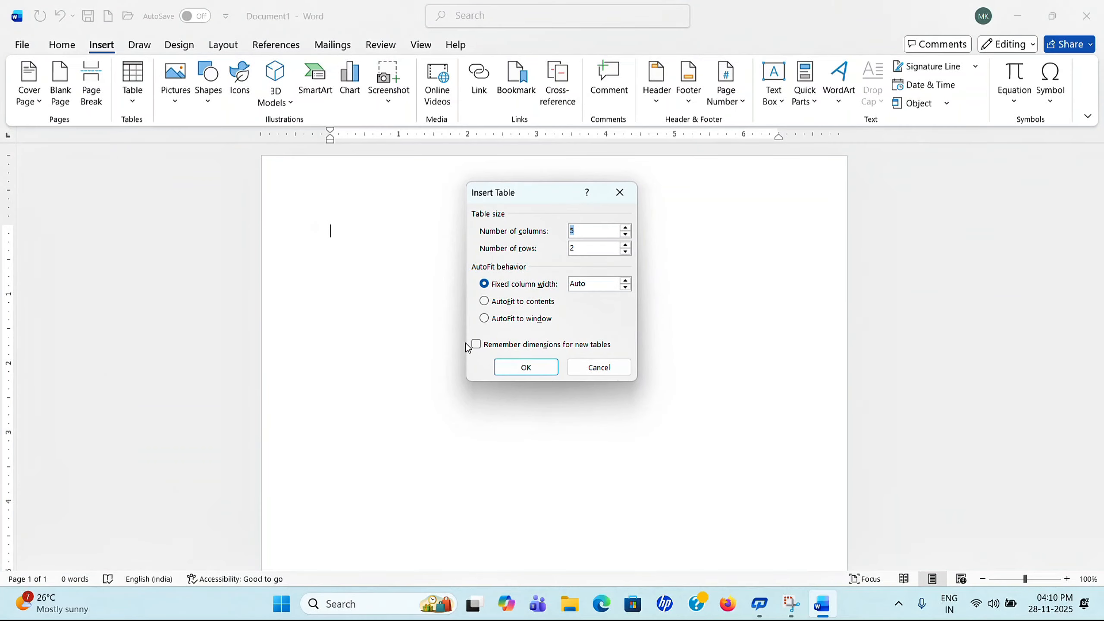
left_click(485, 318)
left_click(531, 370)
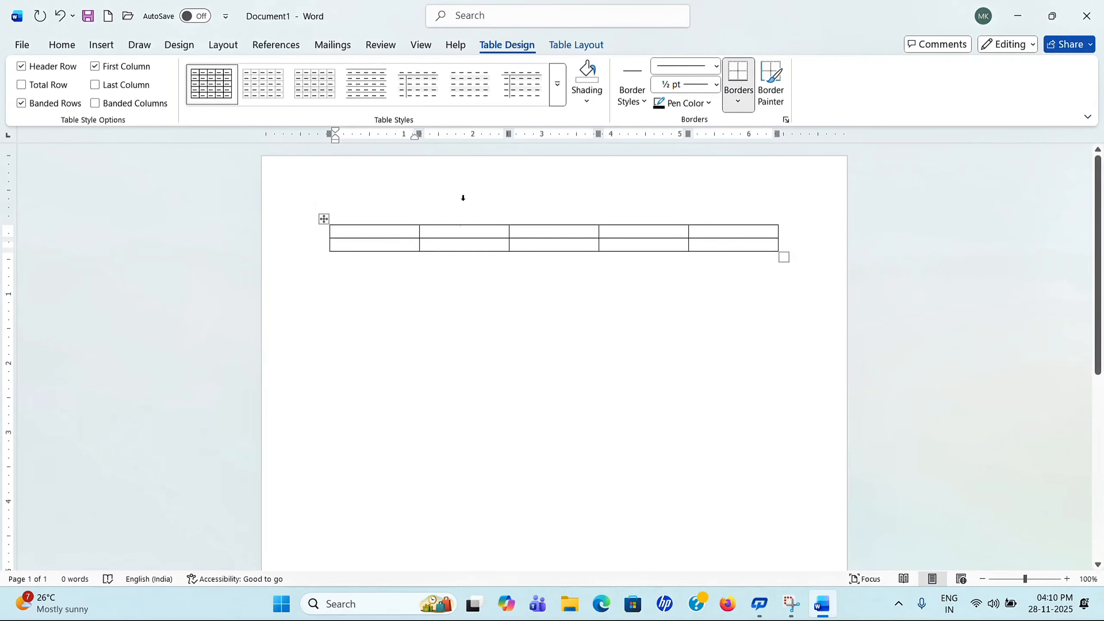
Step: Reopen the Insert Table dialog and close it without adding another table
left_click(101, 45)
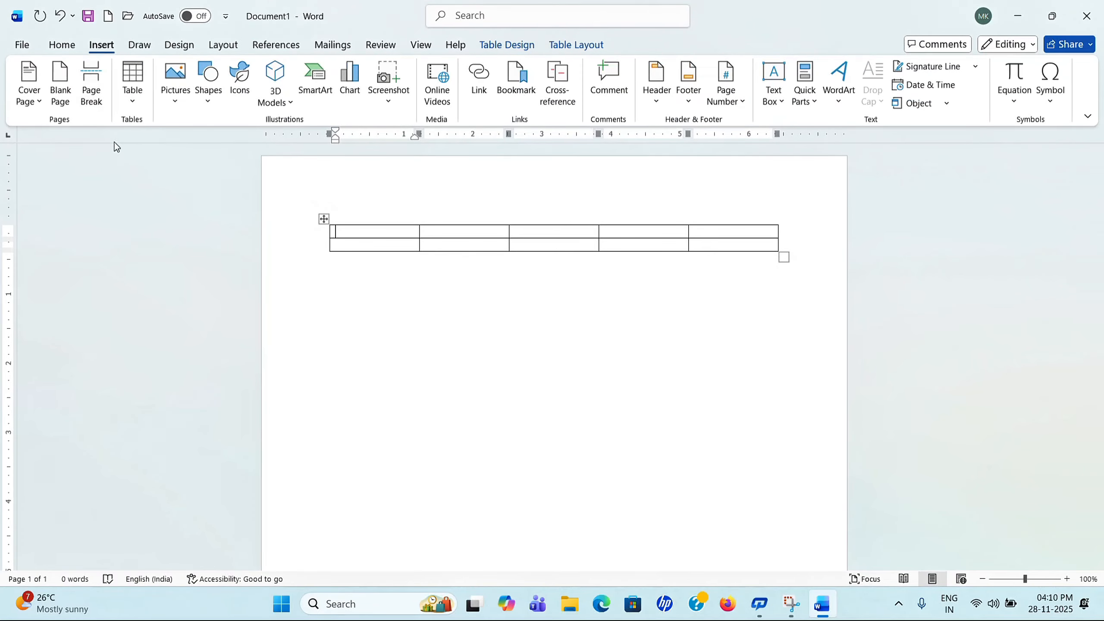
left_click(132, 104)
left_click(169, 269)
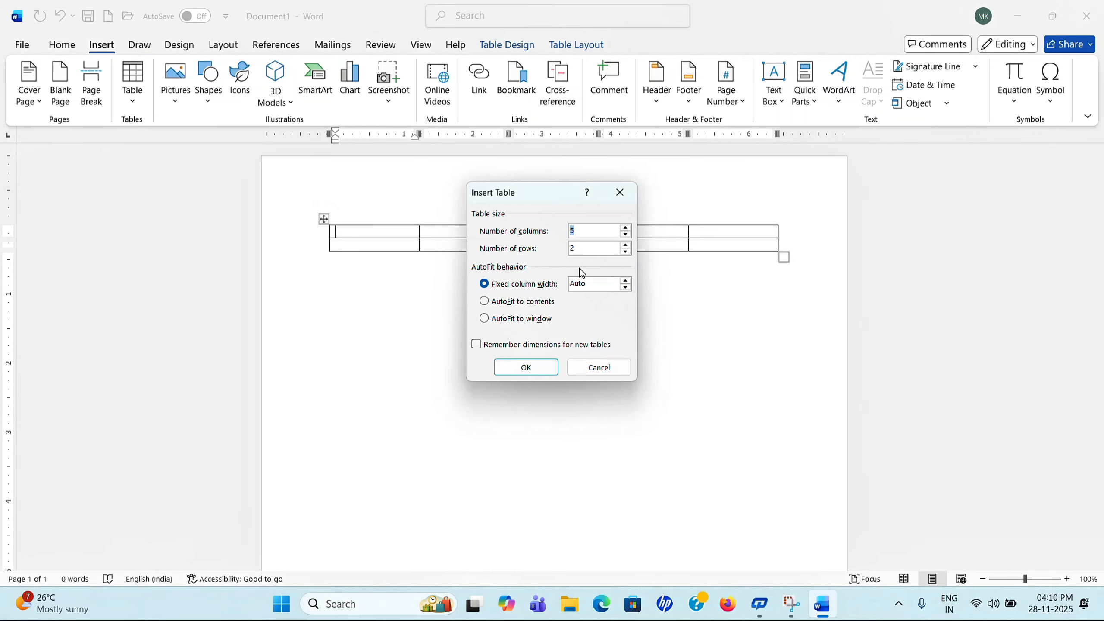
left_click(620, 192)
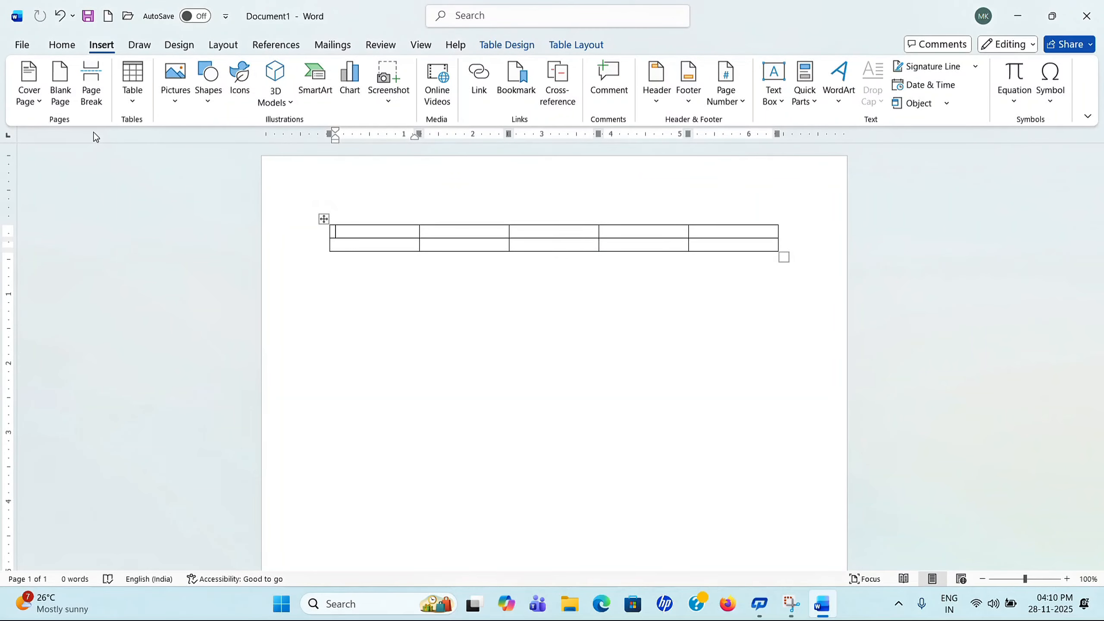
left_click(134, 105)
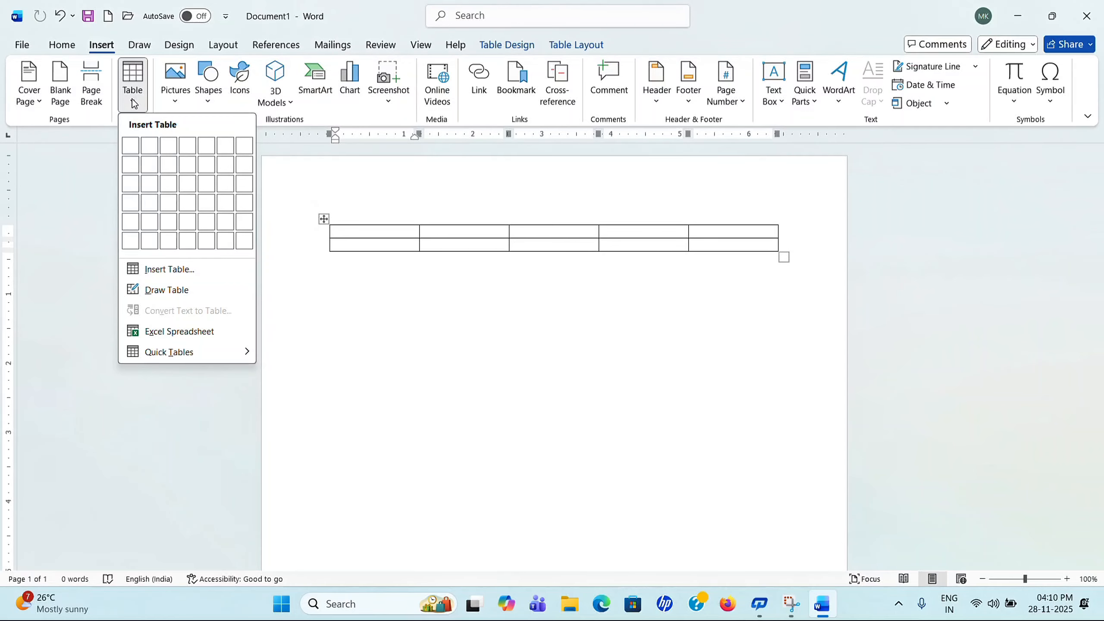
Step: Draw a table outline below the first table and divide it with five column lines
left_click(200, 290)
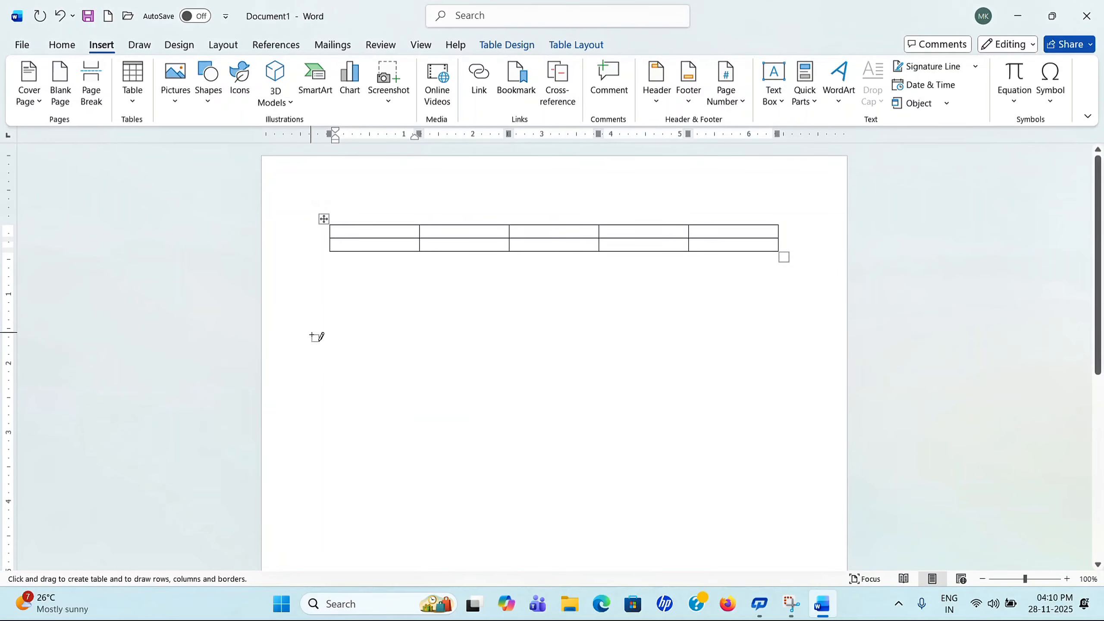
mouse_move(310, 332)
left_mouse_down()
mouse_move(648, 466)
mouse_move(765, 481)
left_mouse_up()
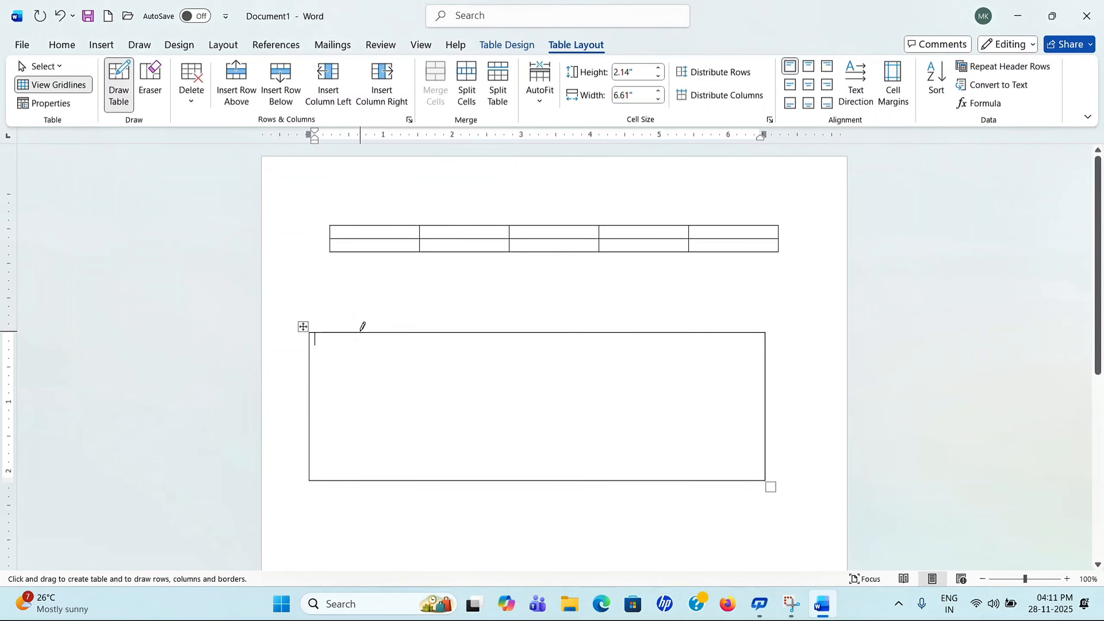
left_click_drag(362, 332, 360, 478)
left_click_drag(441, 332, 448, 478)
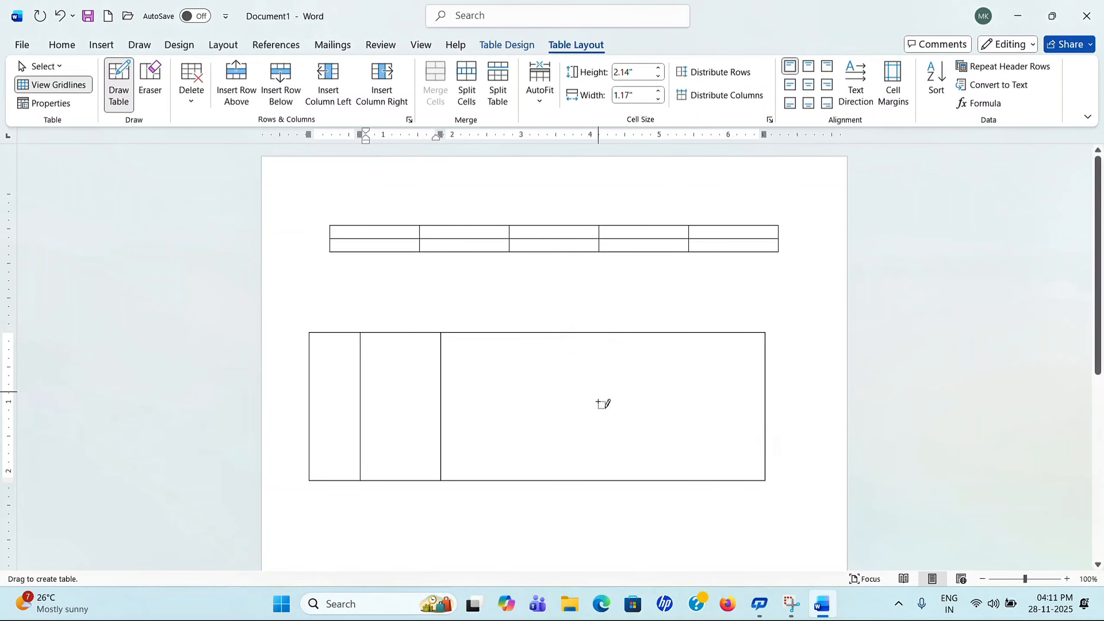
left_click_drag(599, 332, 614, 479)
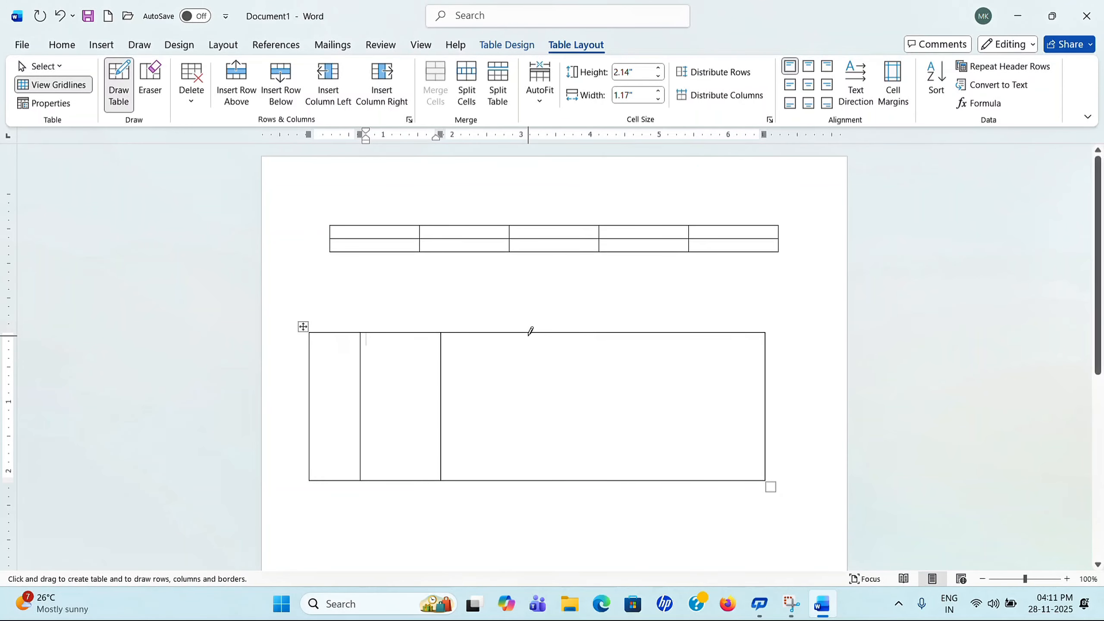
left_click_drag(528, 330, 528, 478)
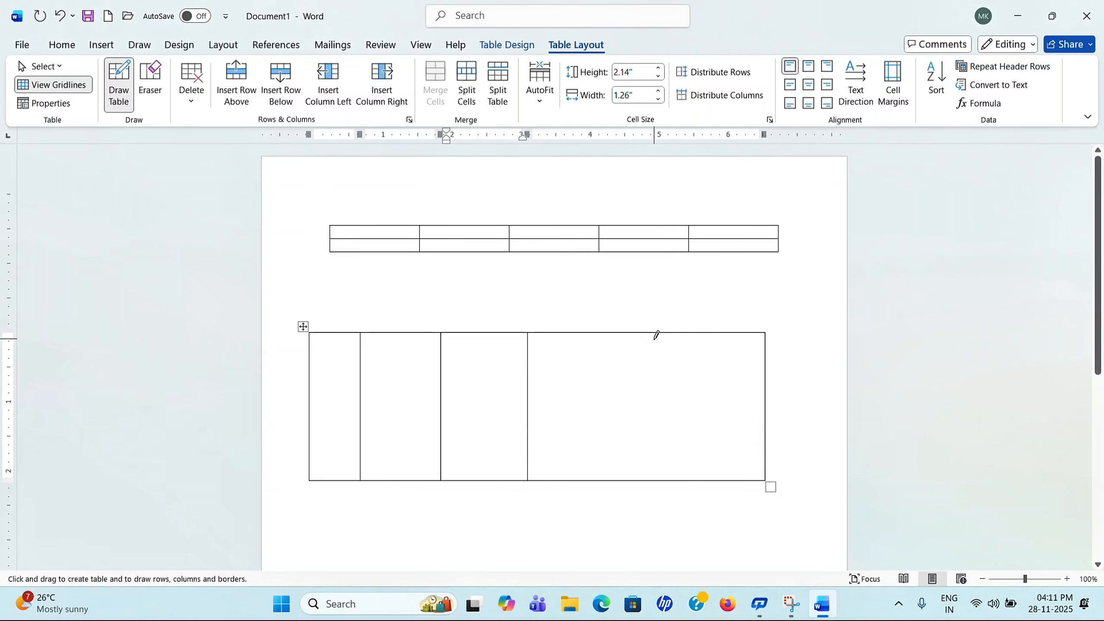
left_click_drag(655, 332, 644, 478)
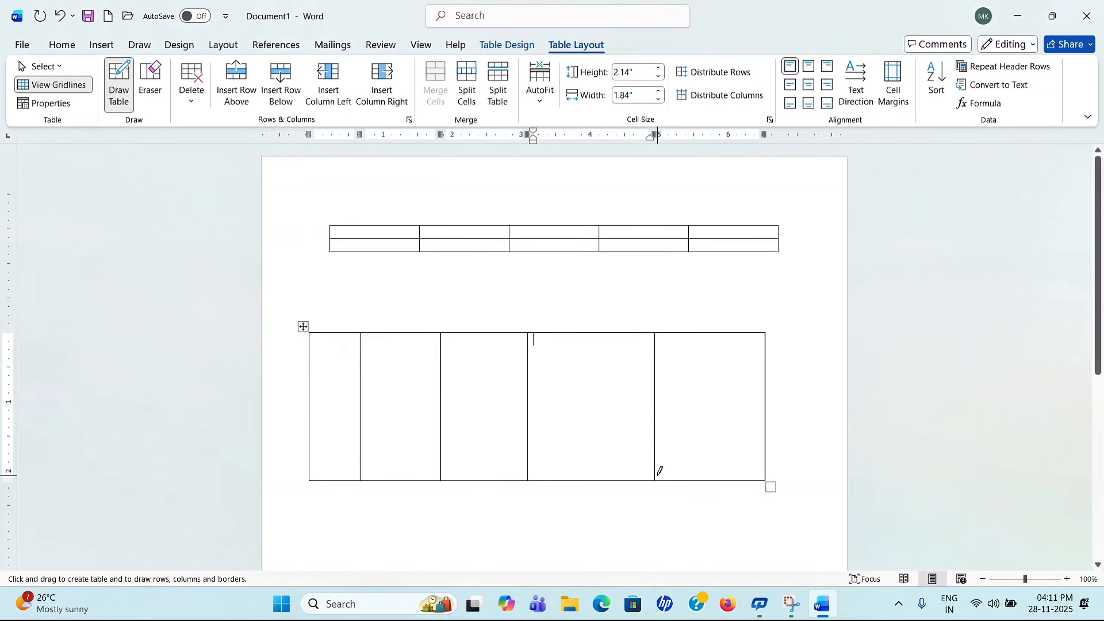
Step: Split the drawn table's cells with row lines, extra dividers and a small nested cell
left_click_drag(440, 393, 626, 418)
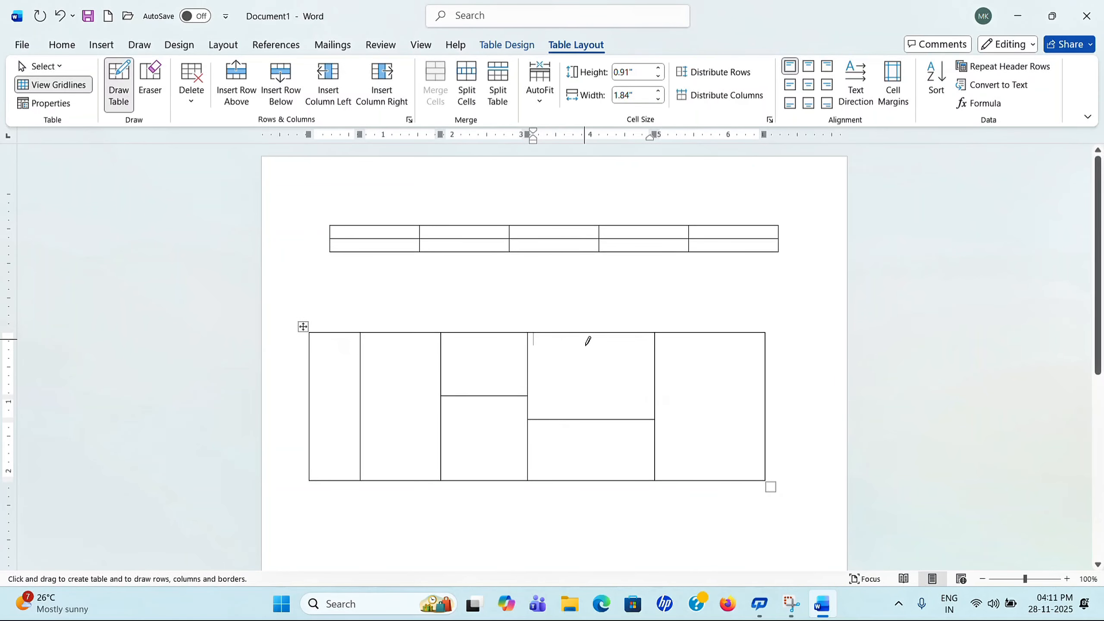
left_click_drag(584, 354, 599, 426)
left_click_drag(532, 456, 645, 445)
left_click_drag(658, 380, 744, 384)
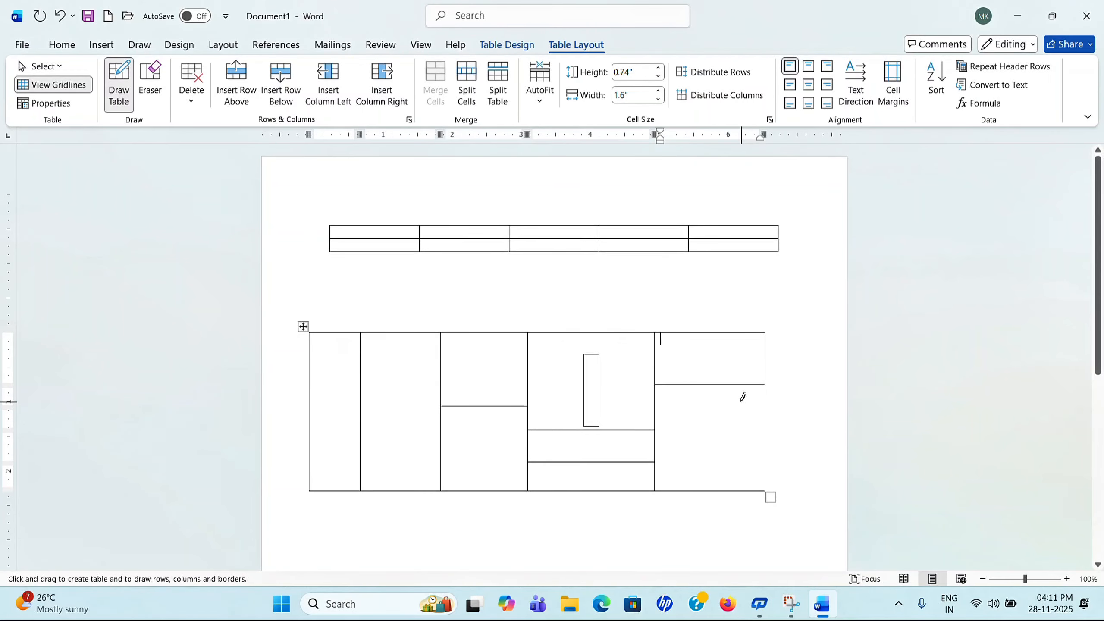
left_click_drag(707, 332, 722, 446)
left_click_drag(705, 333, 706, 376)
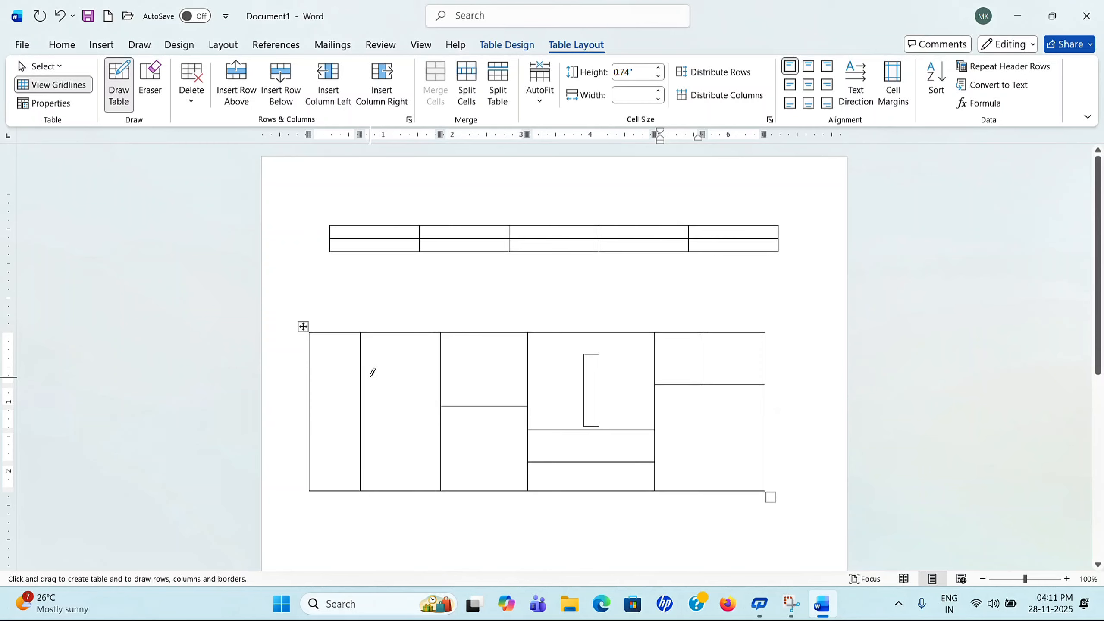
left_click_drag(366, 373, 436, 370)
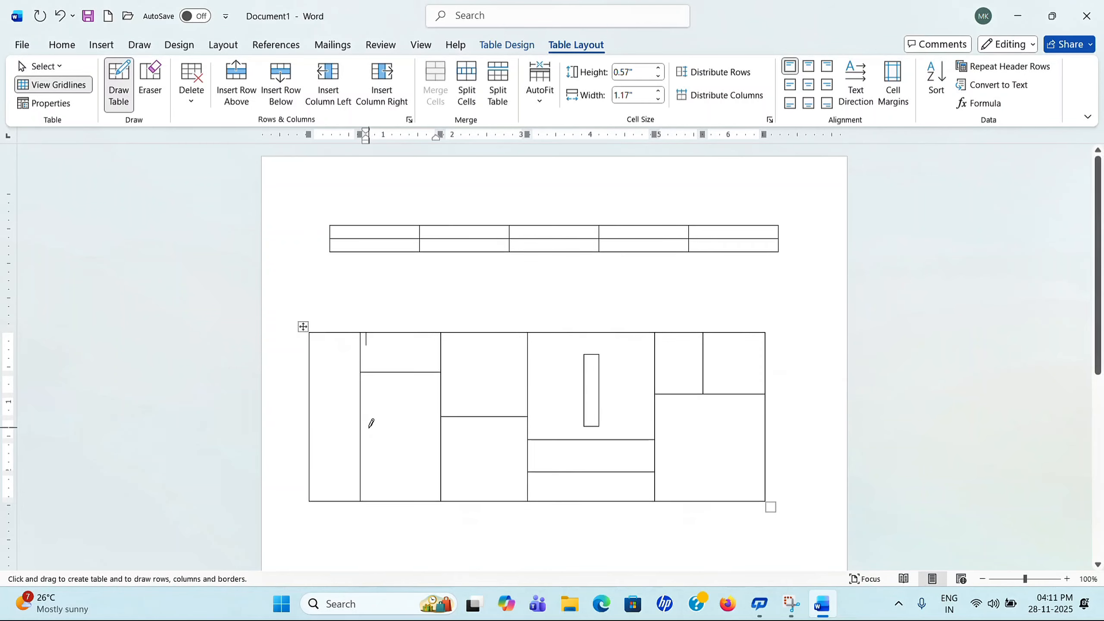
left_click_drag(430, 432, 437, 430)
mouse_move(363, 432)
left_mouse_down()
mouse_move(451, 427)
mouse_move(408, 434)
mouse_move(420, 433)
mouse_move(407, 444)
mouse_move(439, 448)
left_mouse_up()
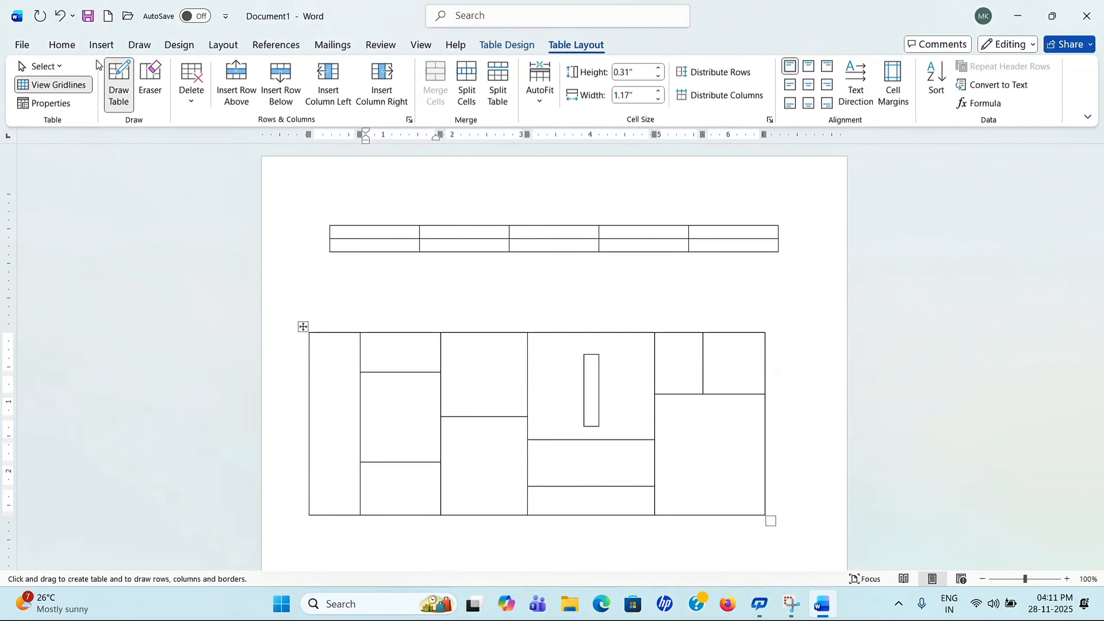
Step: Reopen the Table dropdown and scroll down the page
left_click(100, 44)
left_click(131, 98)
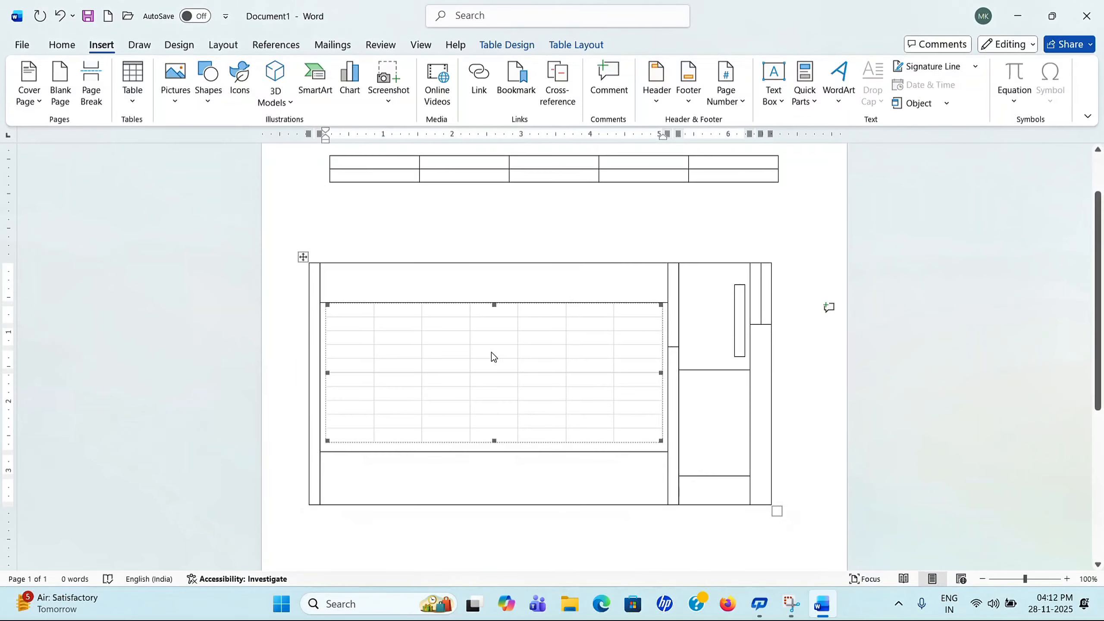
scroll(489, 353, "down", 3)
scroll(483, 341, "down", 8)
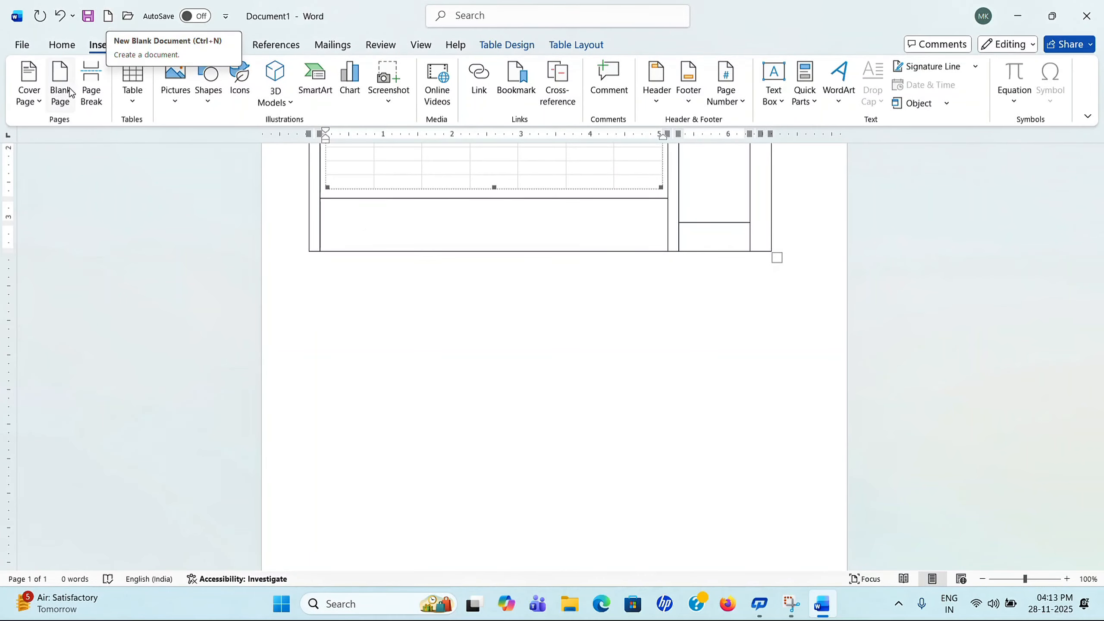
Step: Undo the embedded grid and switch to the blank Document1 window
key("ctrl+z")
scroll(645, 379, "up", 5)
scroll(616, 353, "down", 15)
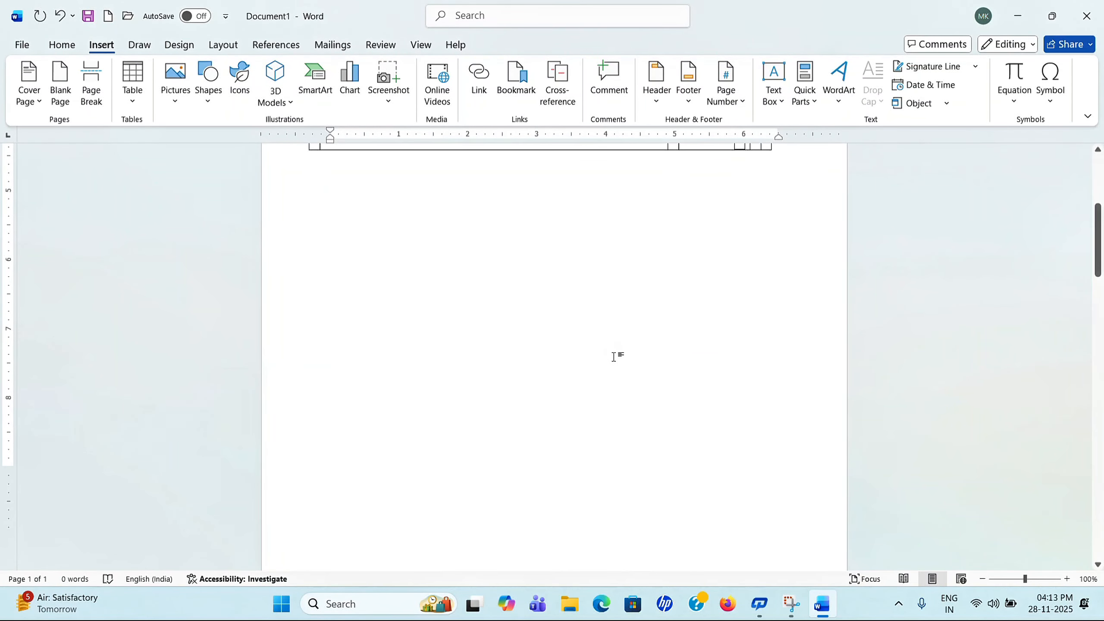
scroll(613, 355, "down", 15)
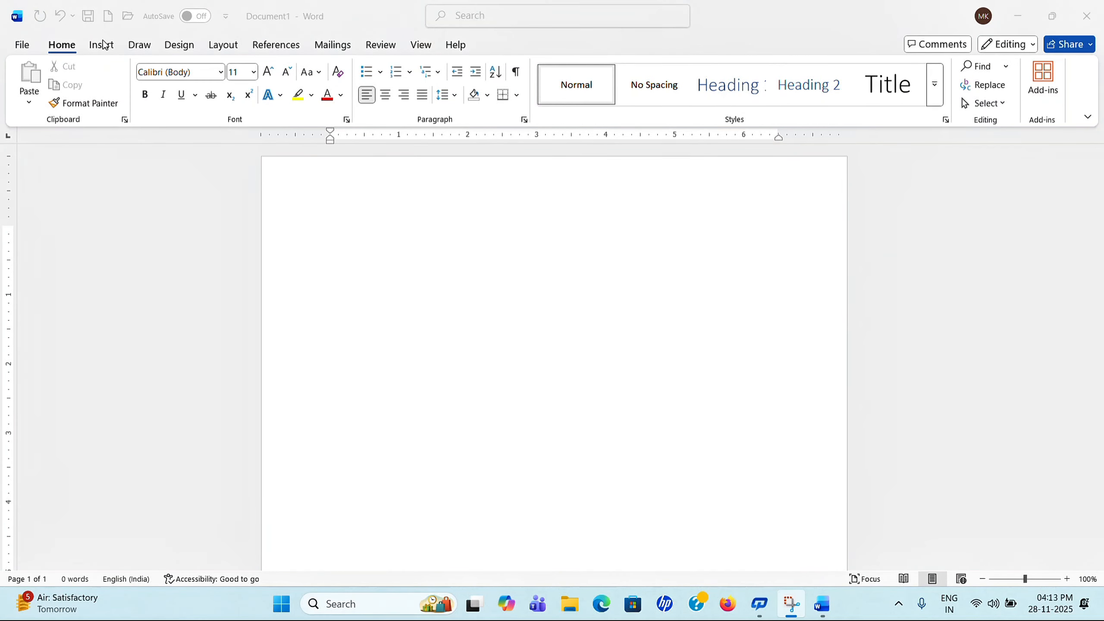
left_click(114, 120)
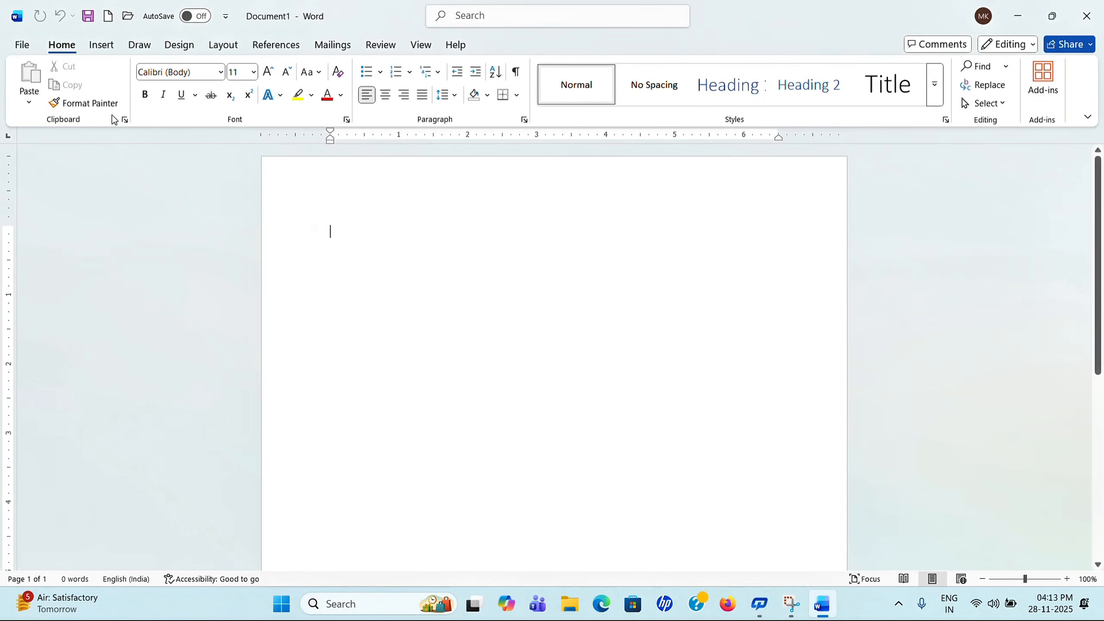
left_click(104, 47)
left_click(138, 105)
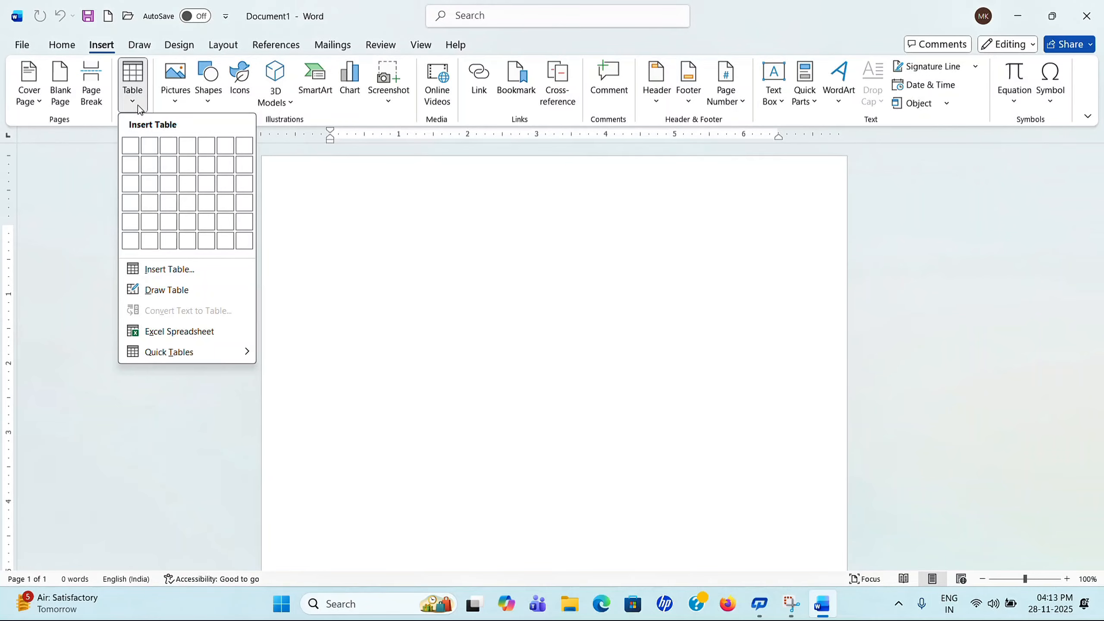
Step: Embed an Excel worksheet and drag its corner to show more cells
left_click(176, 339)
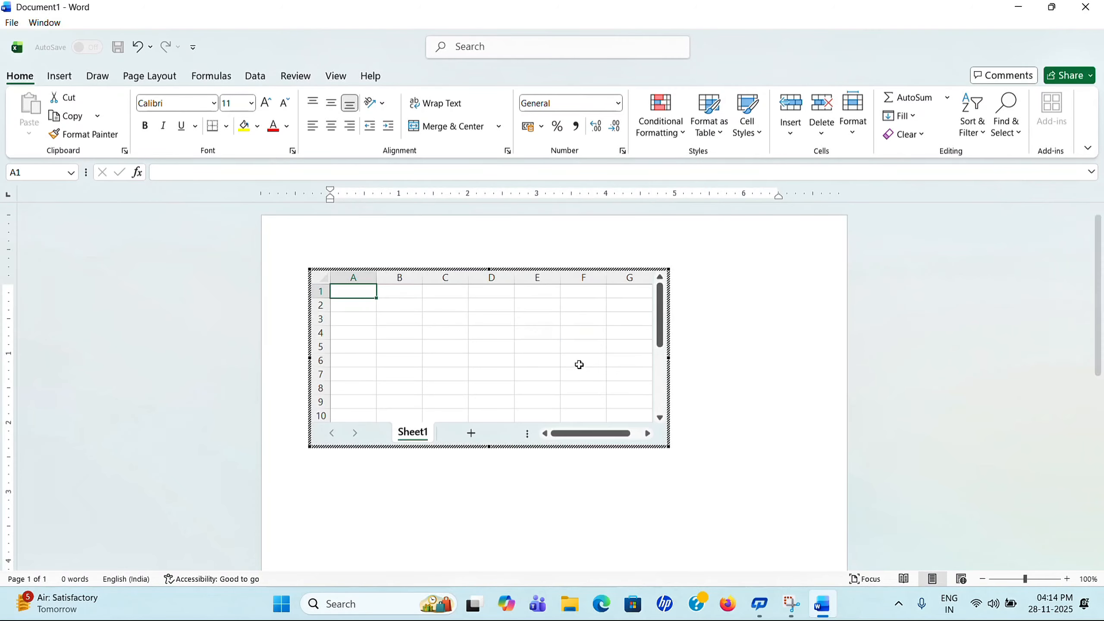
scroll(579, 364, "down", 1)
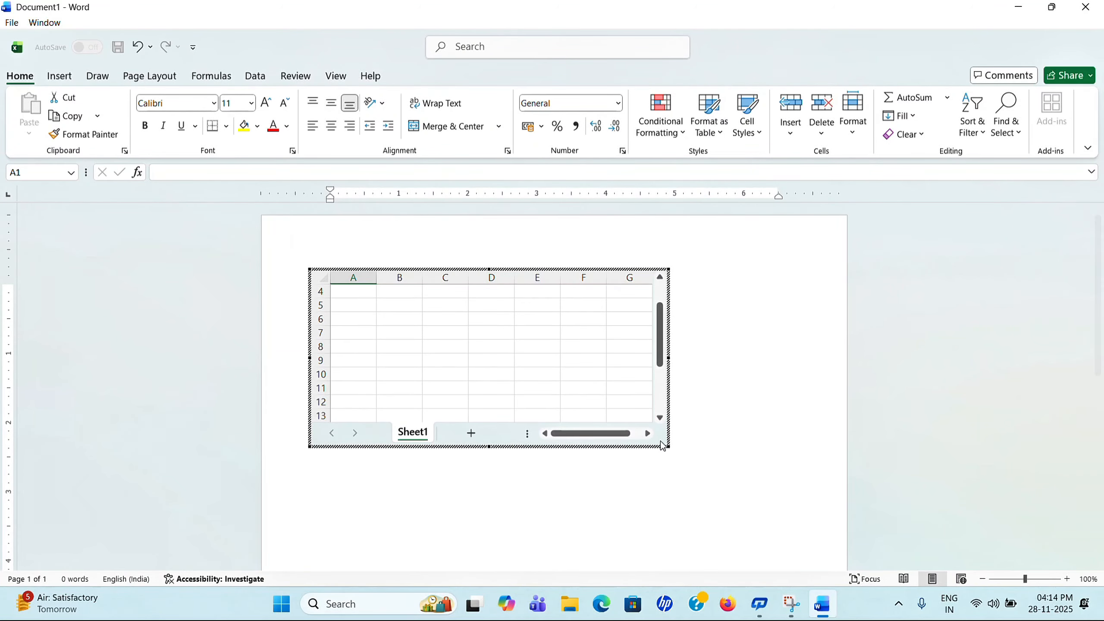
left_click_drag(668, 446, 735, 521)
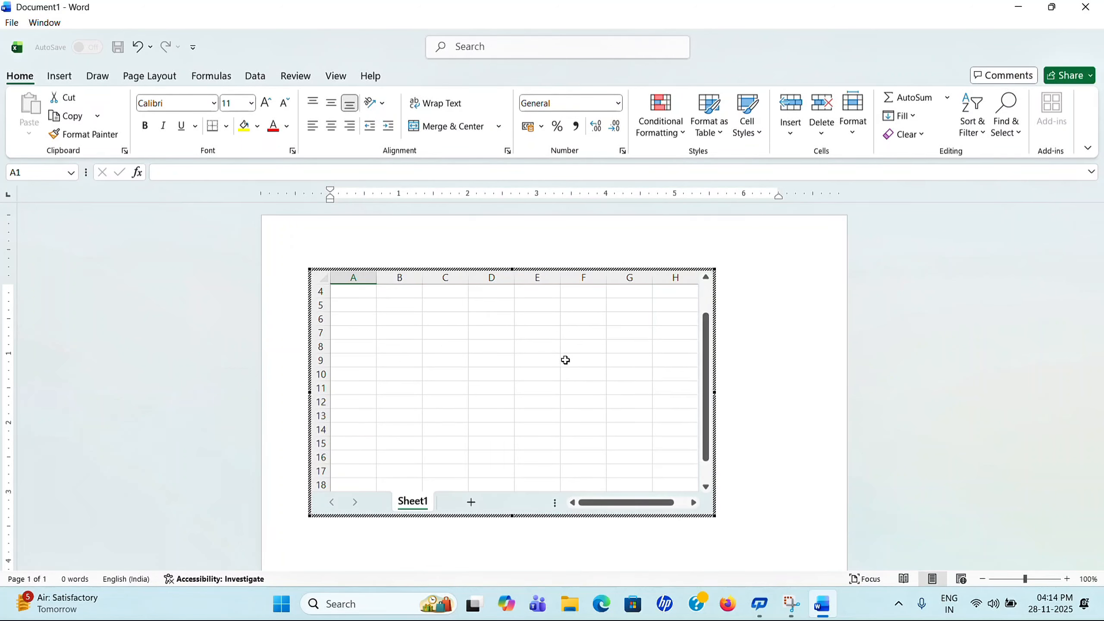
left_click(357, 295)
Step: Type ljjhf, ;kjkfgg, hjytfr and fffgghg into cells B6, D8, E13 and G10, then return to Word
left_click(403, 315)
type("ljjhf")
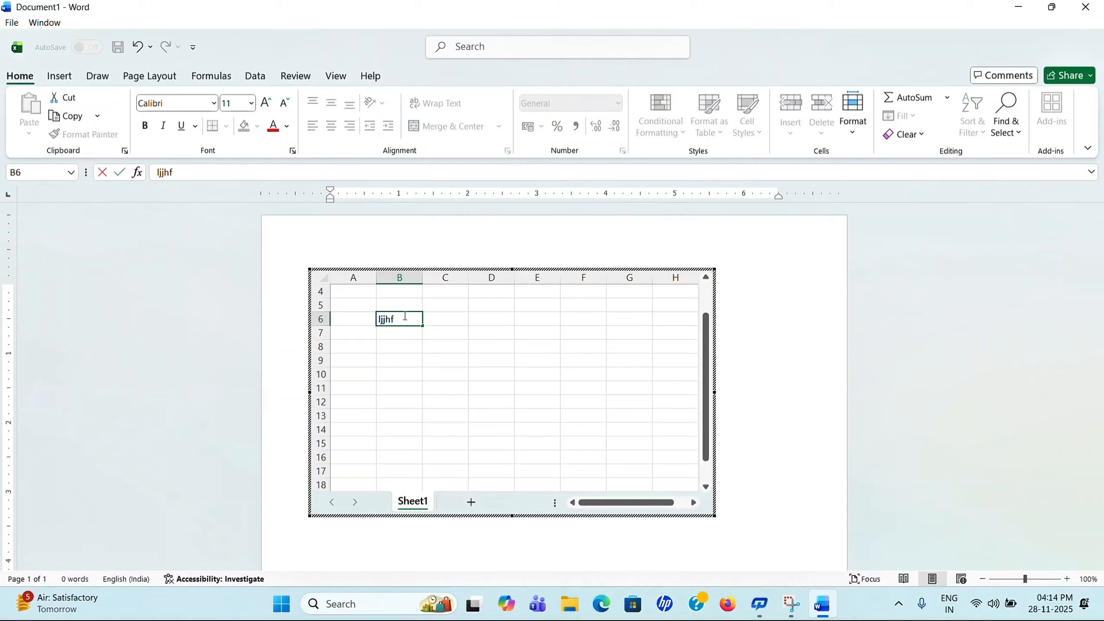
left_click(503, 348)
type(";kjkfgg")
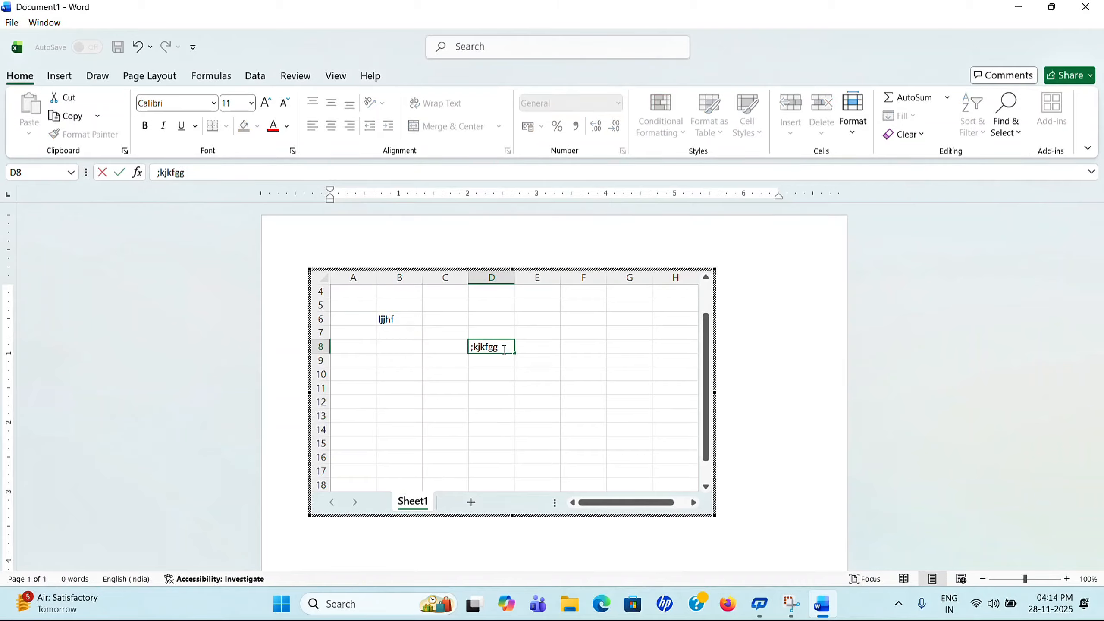
left_click(544, 419)
type("hjytfr")
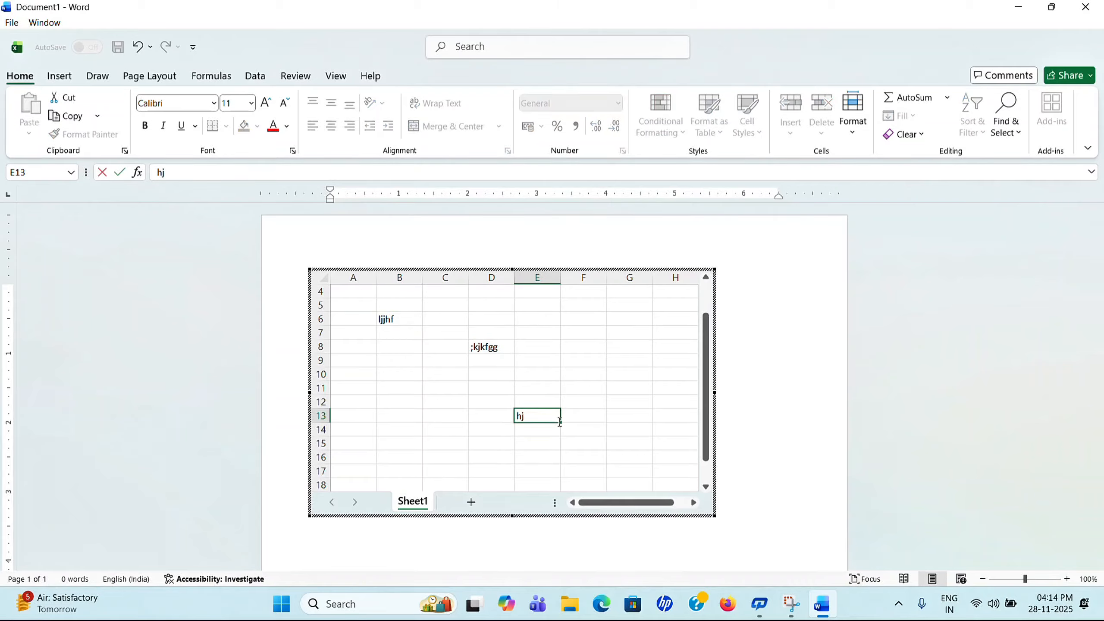
left_click(626, 371)
type("fffgghg")
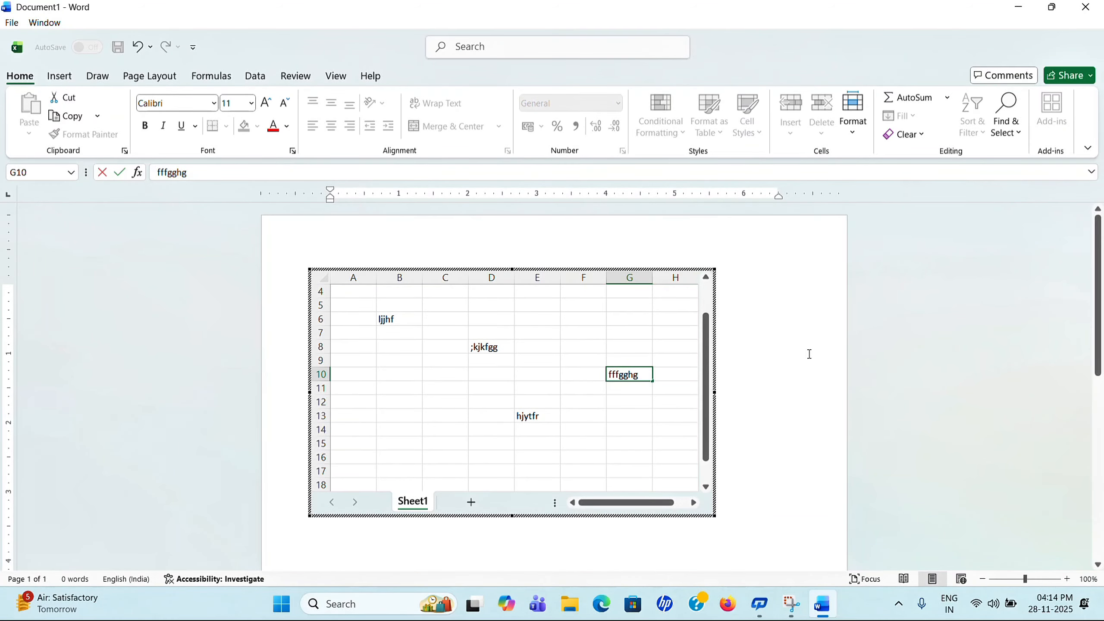
left_click(793, 342)
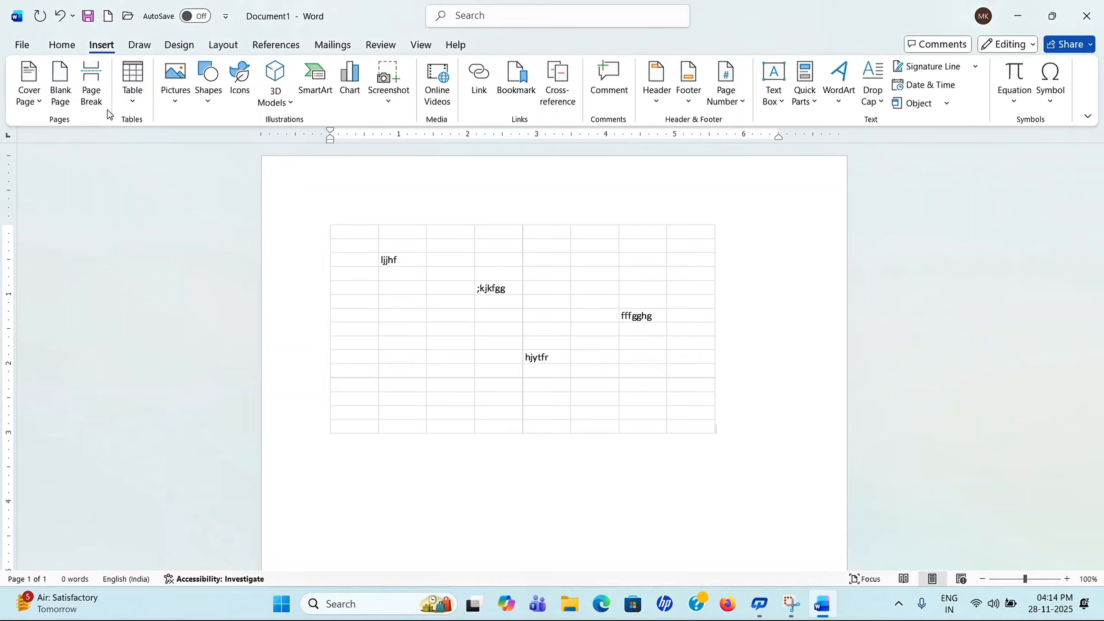
Step: Insert the Calendar 2 MAY quick table below the first table
left_click(135, 107)
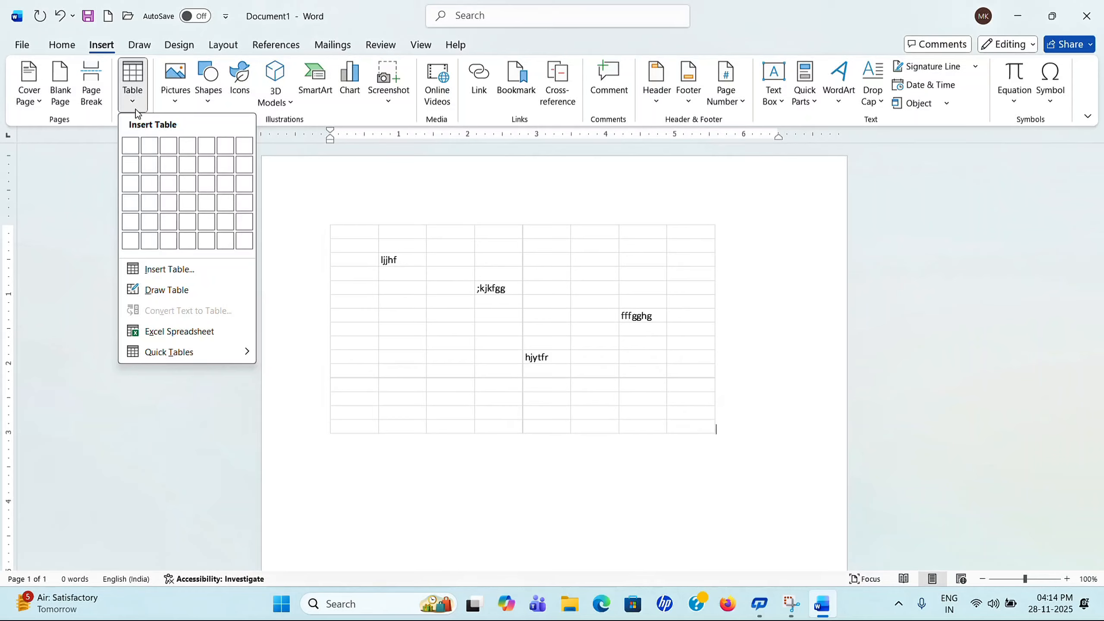
mouse_move(239, 358)
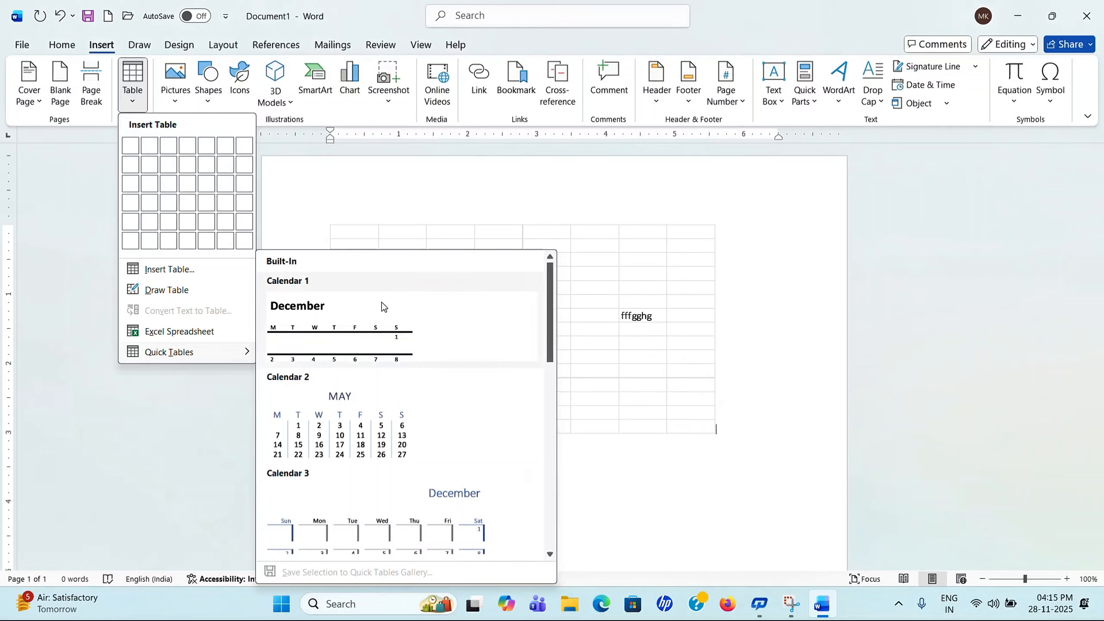
scroll(384, 307, "down", 5)
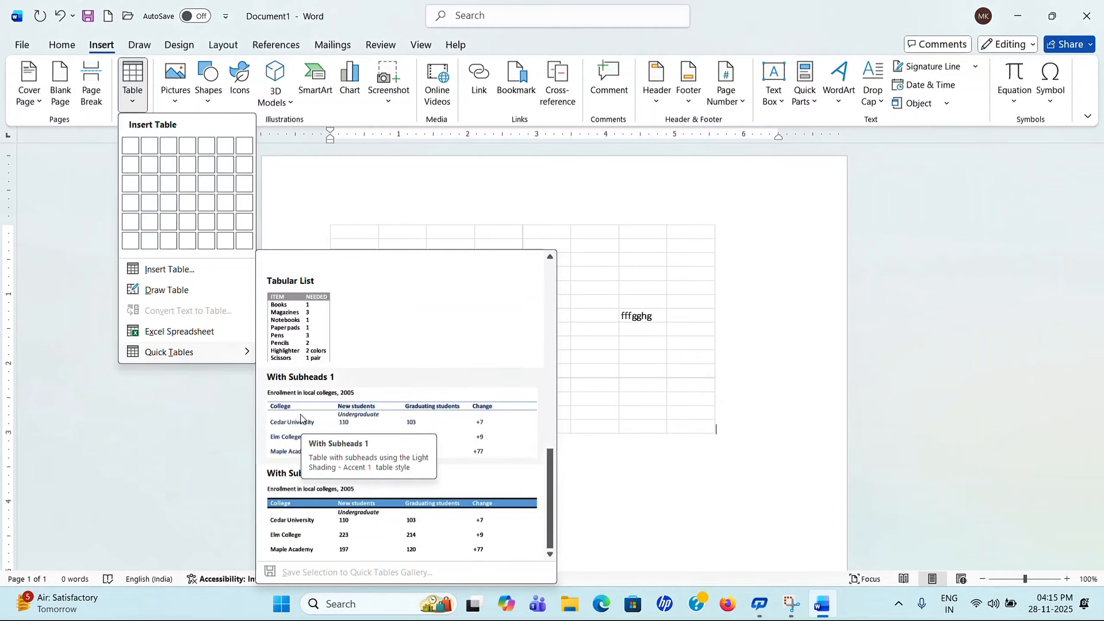
scroll(303, 418, "up", 5)
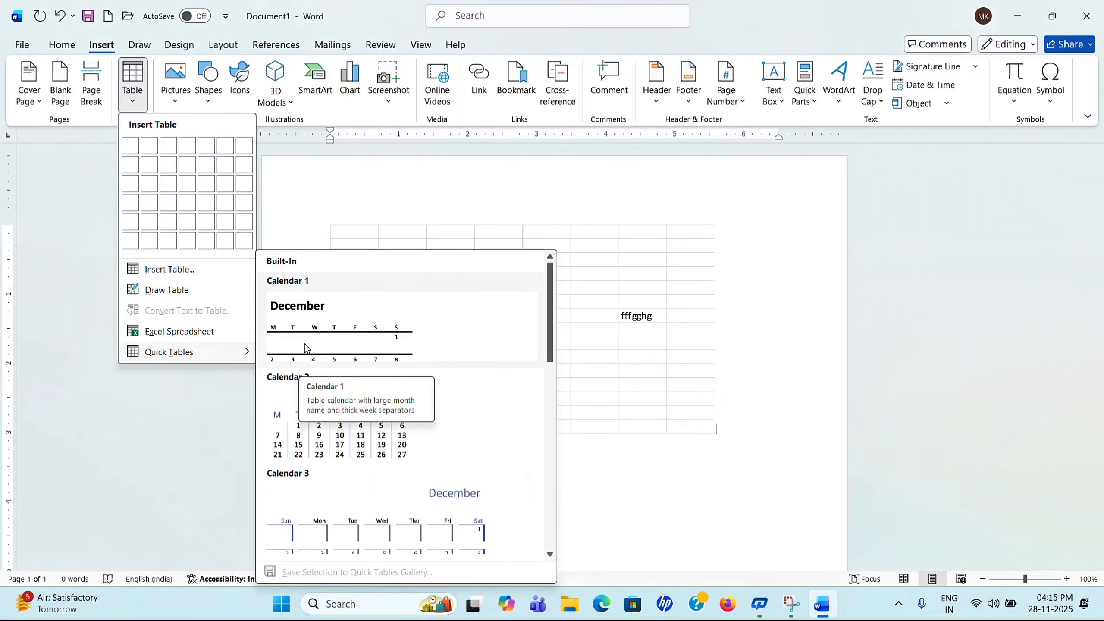
left_click(329, 448)
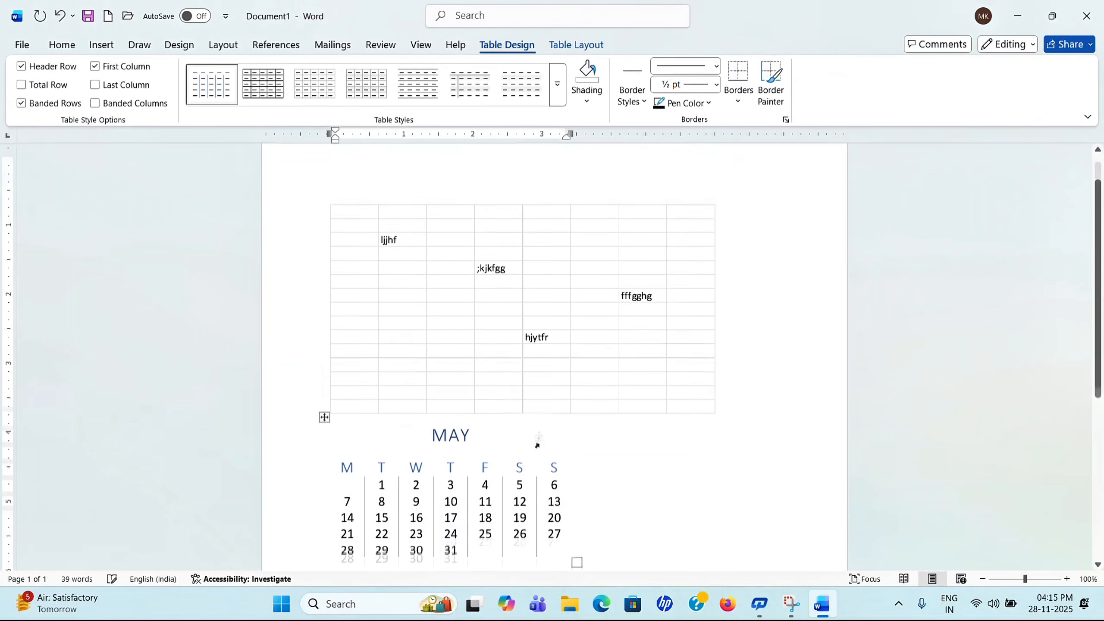
scroll(538, 445, "down", 3)
Step: Delete the F weekday heading from the calendar
left_click(461, 367)
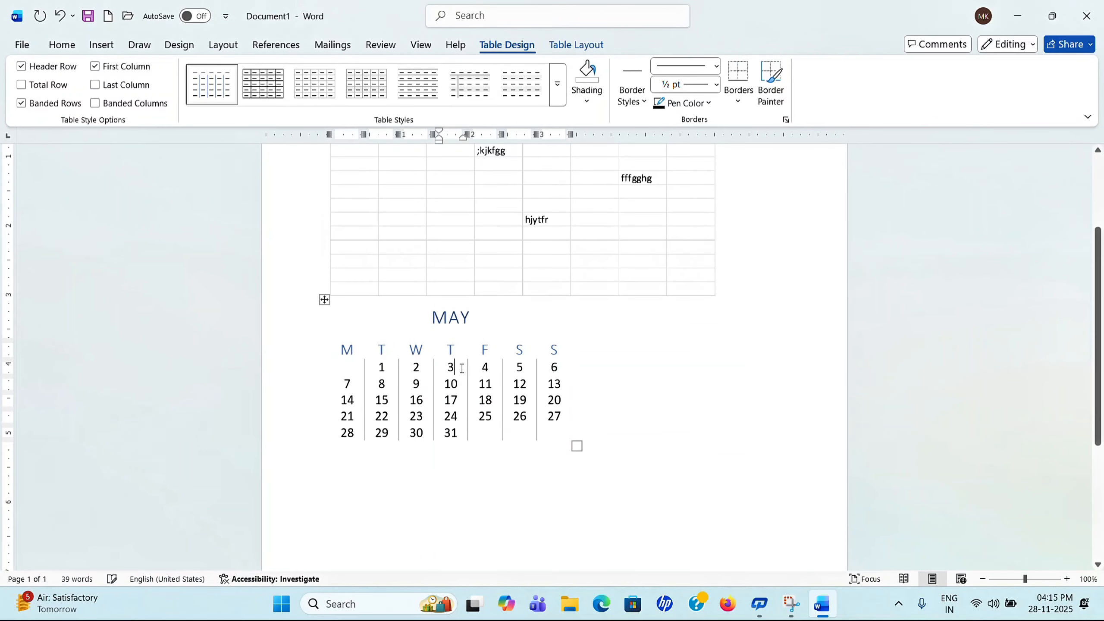
key("BackSpace")
type("hfg")
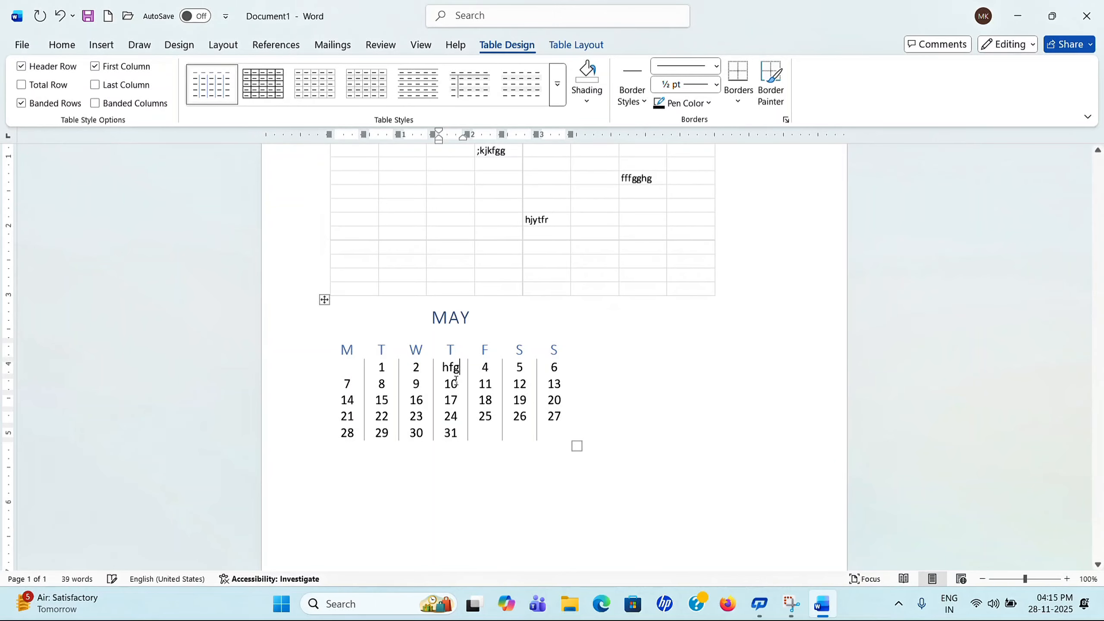
left_click(499, 378)
left_click(490, 351)
key("BackSpace")
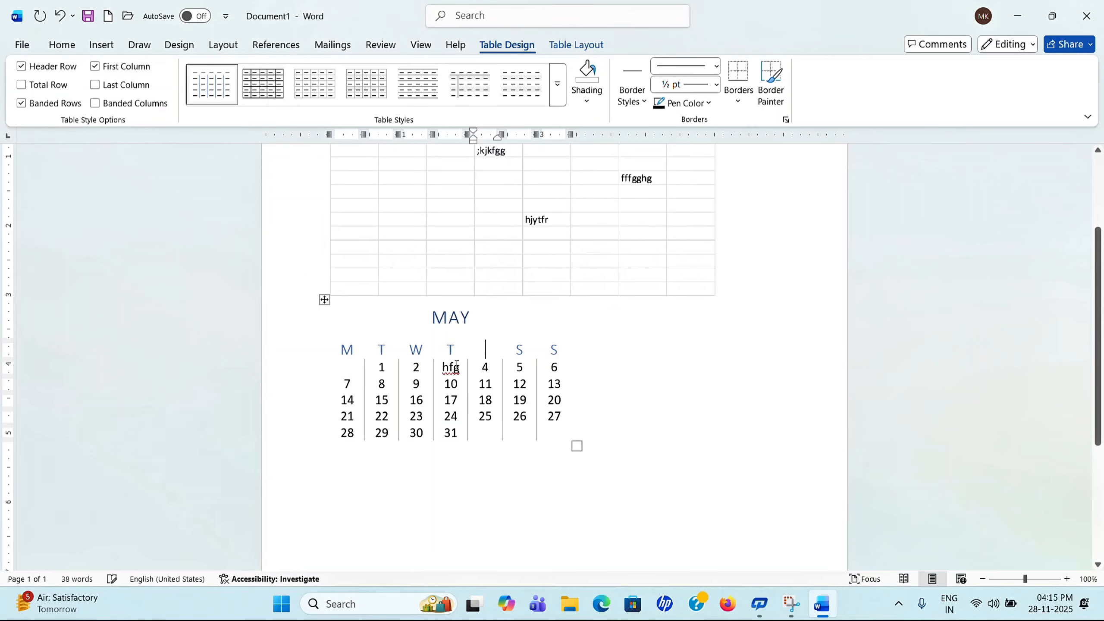
Step: Change the Thursday 3 and Friday 4 dates to H55 and 54245
left_click(455, 366)
key("BackSpace")
key("BackSpace")
key("BackSpace")
type("H55")
left_click(488, 370)
key("BackSpace")
type("54245")
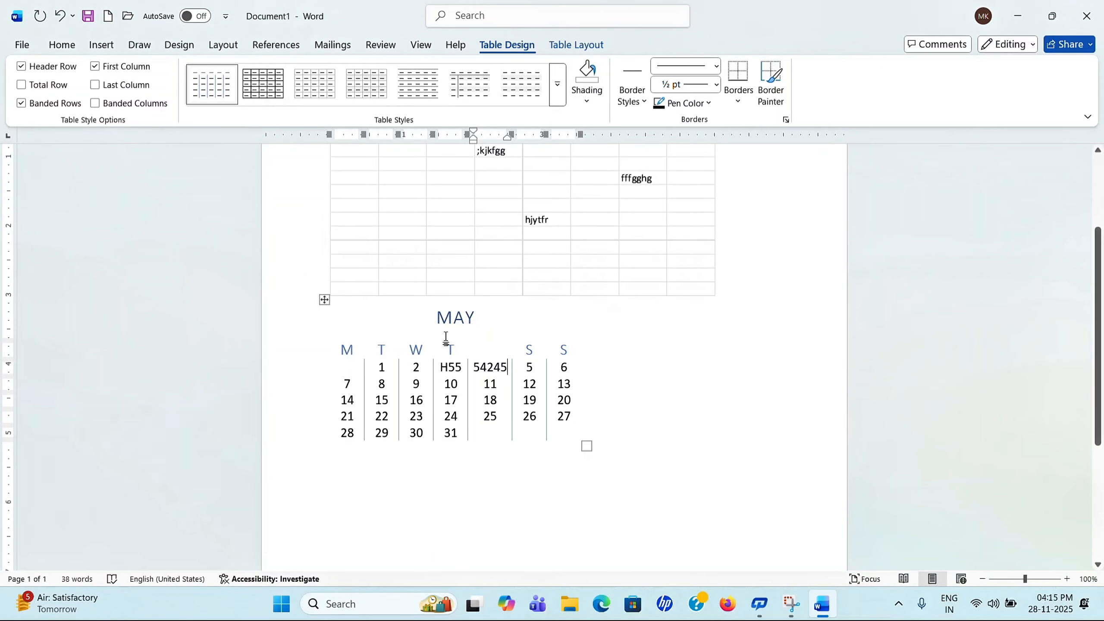
left_click(101, 44)
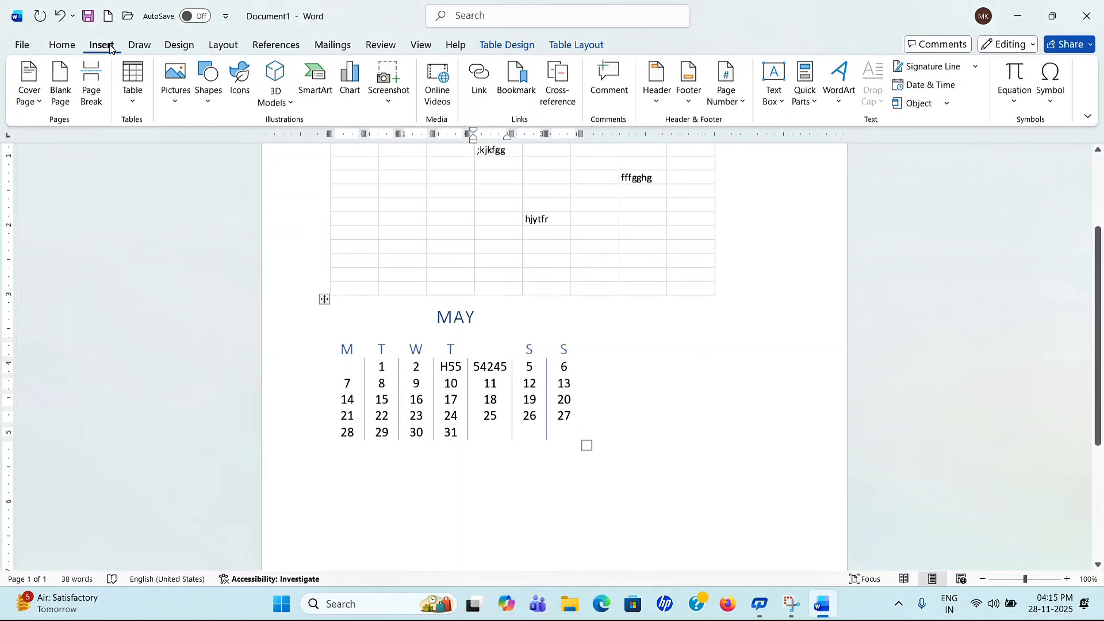
Step: Insert a blank page after the May calendar, making the document three pages long
left_click(140, 109)
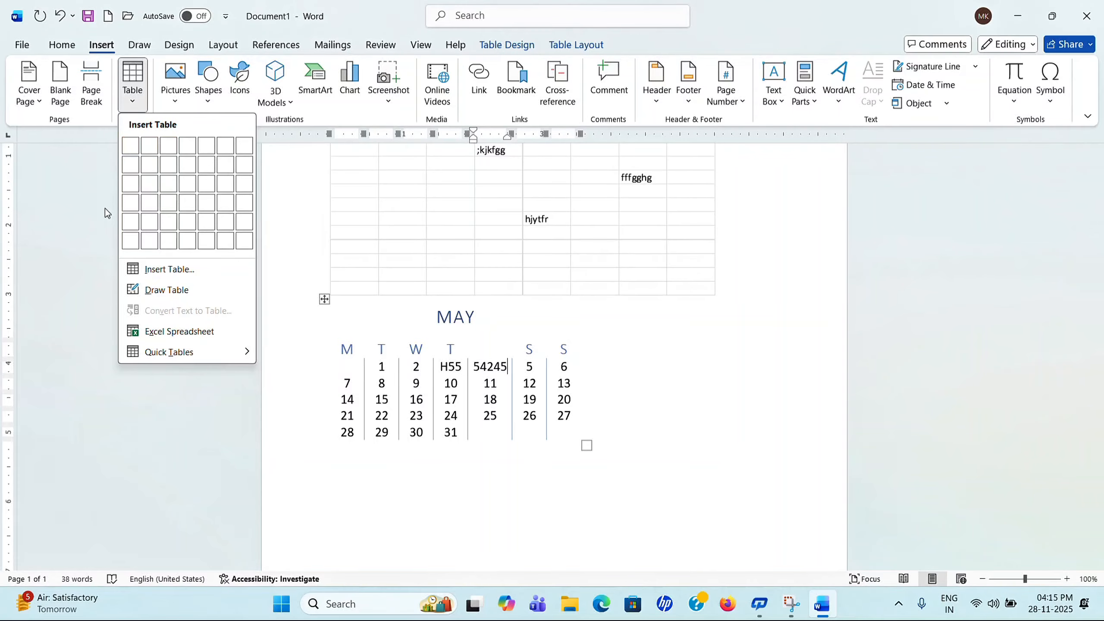
left_click(81, 277)
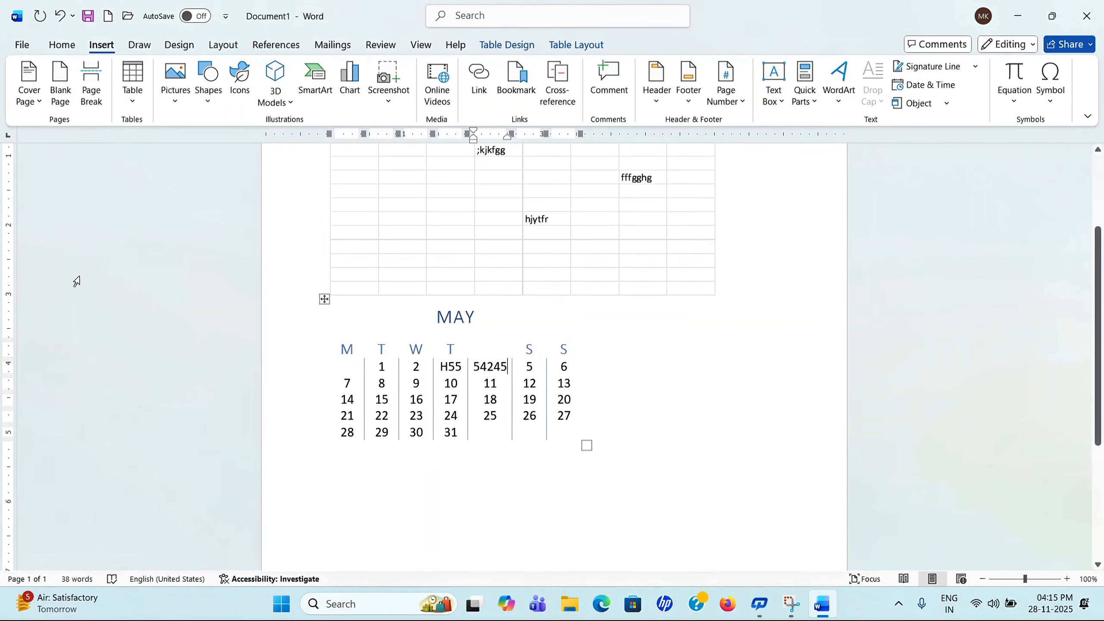
scroll(387, 235, "down", 3)
scroll(397, 228, "up", 7)
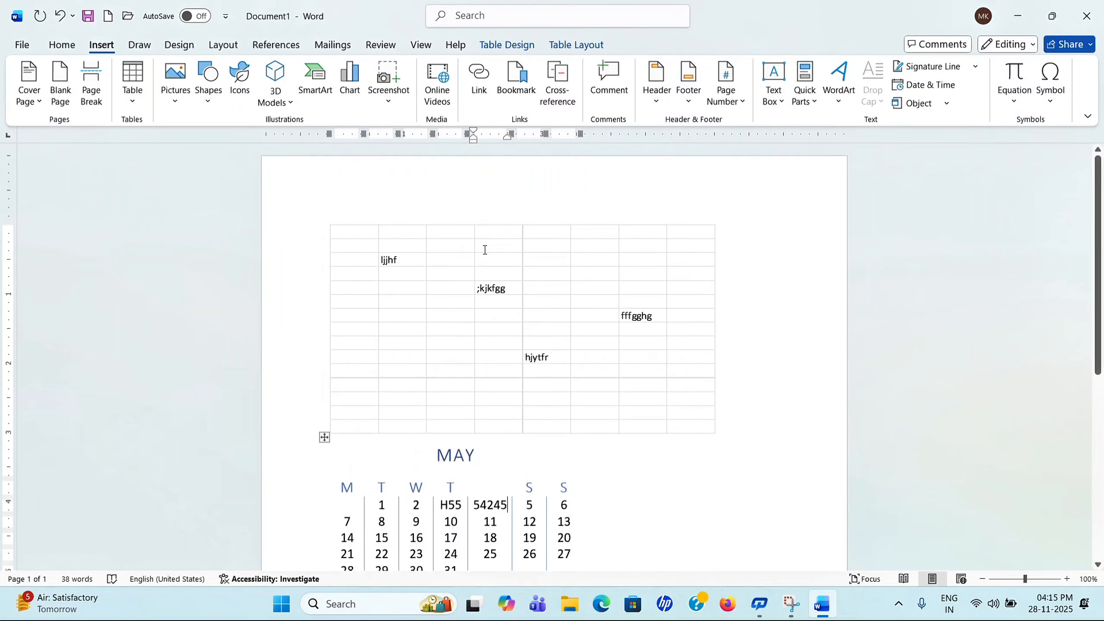
scroll(481, 352, "down", 10)
left_click(60, 85)
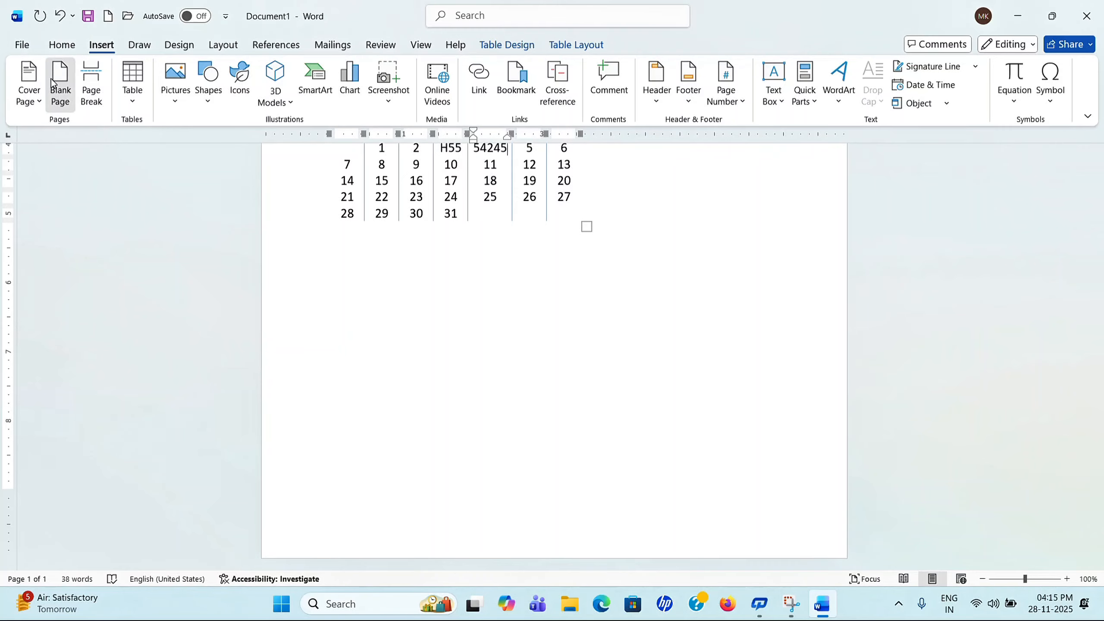
scroll(409, 213, "up", 3)
scroll(493, 229, "down", 10)
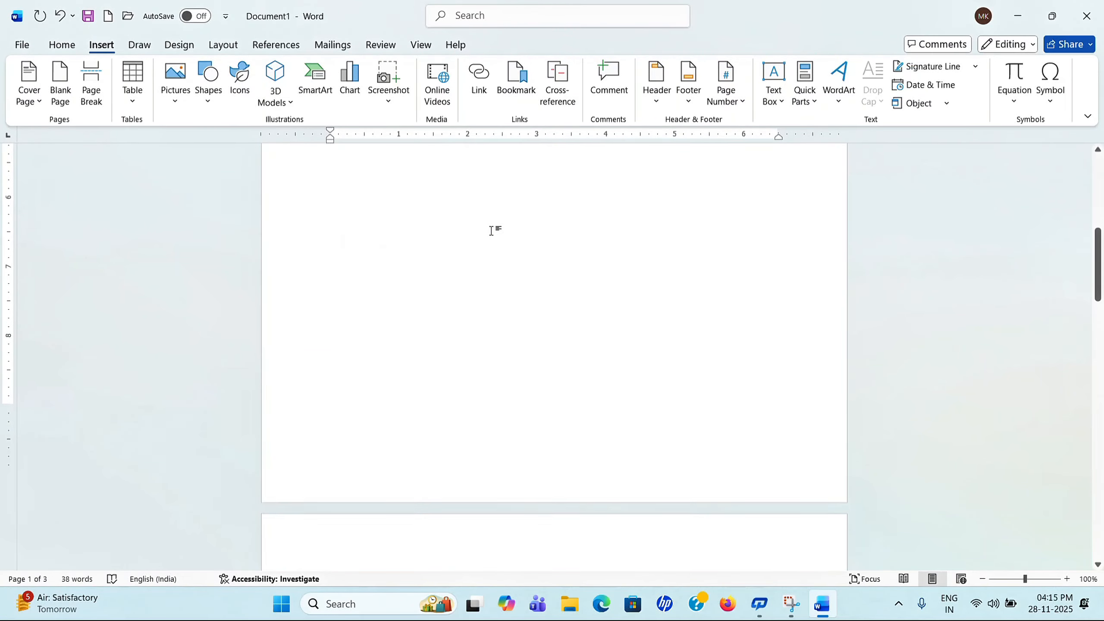
scroll(505, 245, "down", 3)
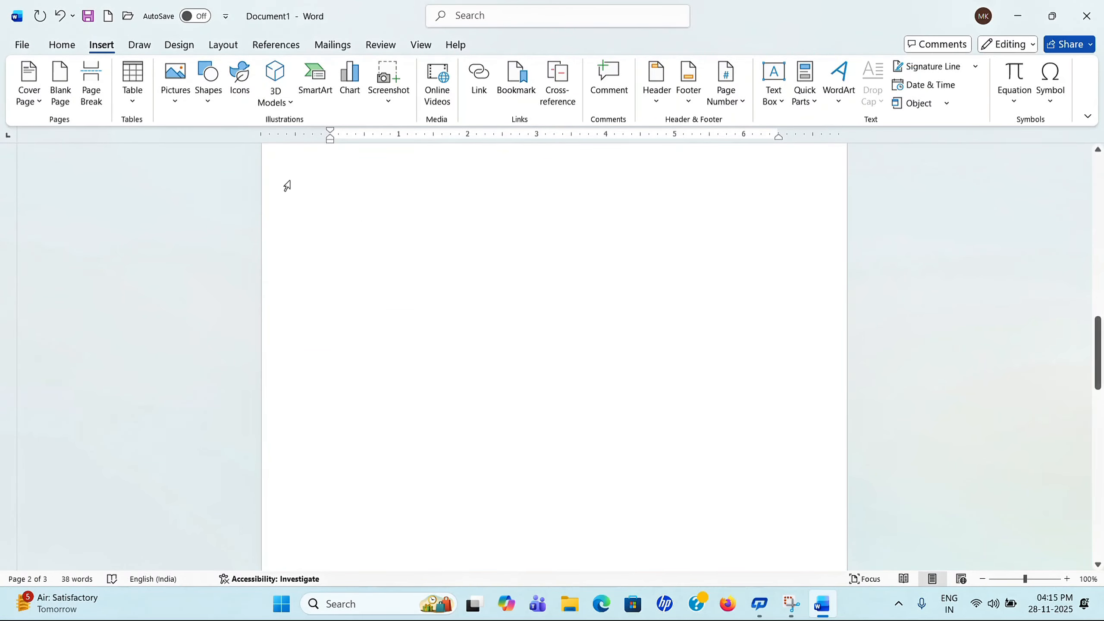
Step: Insert a 7-column, 6-row table on the new page and try a banded grey-row style
left_click(133, 85)
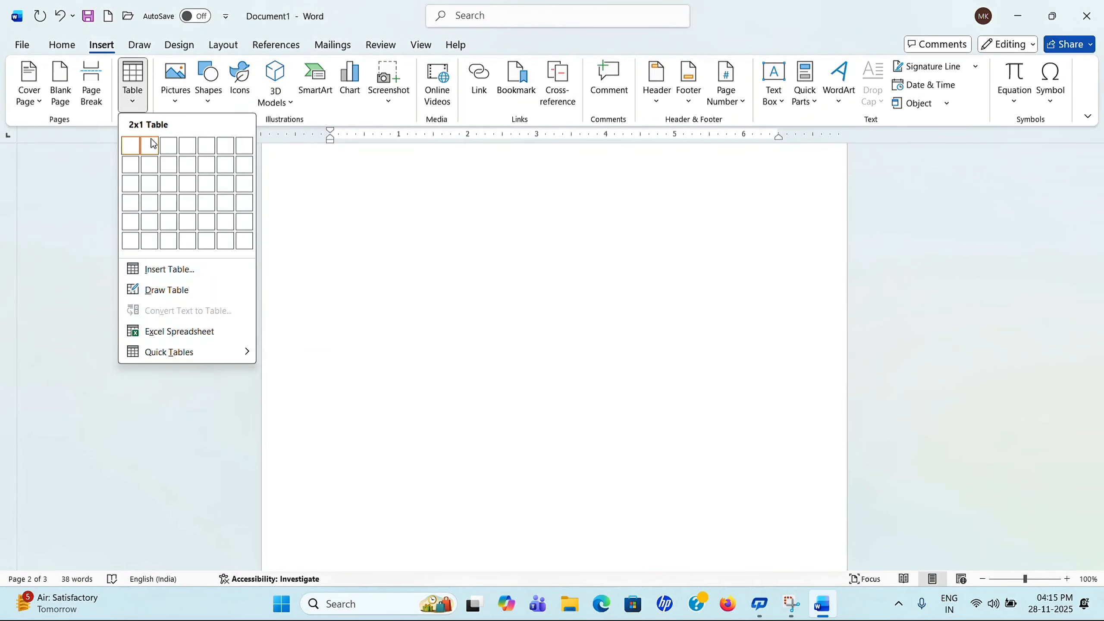
left_click(240, 246)
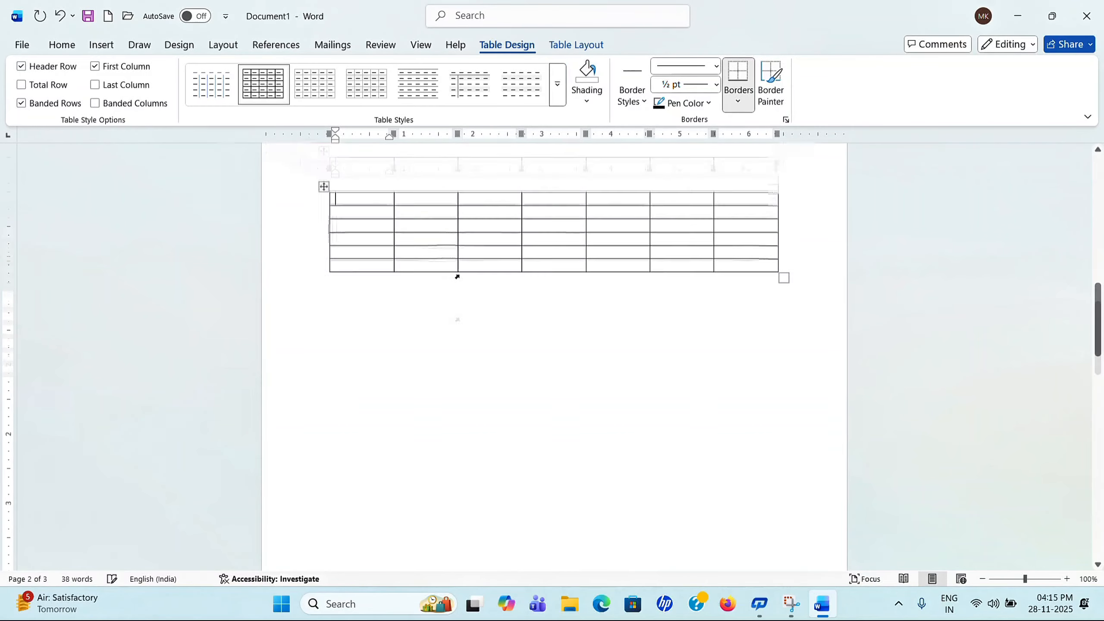
scroll(364, 365, "up", 2)
scroll(396, 348, "down", 1)
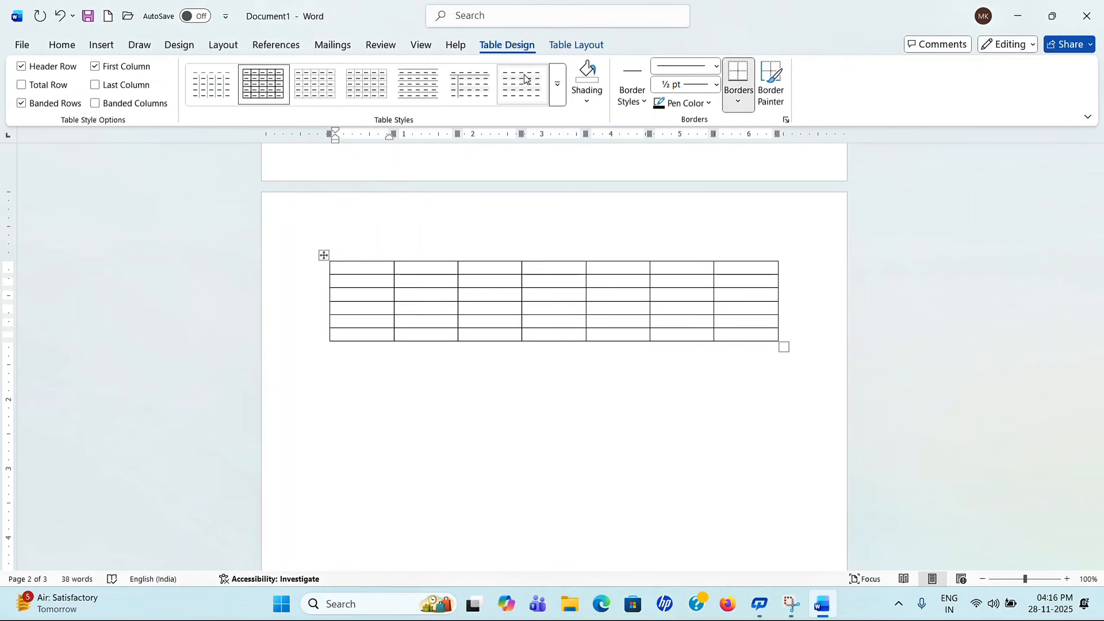
left_click(471, 84)
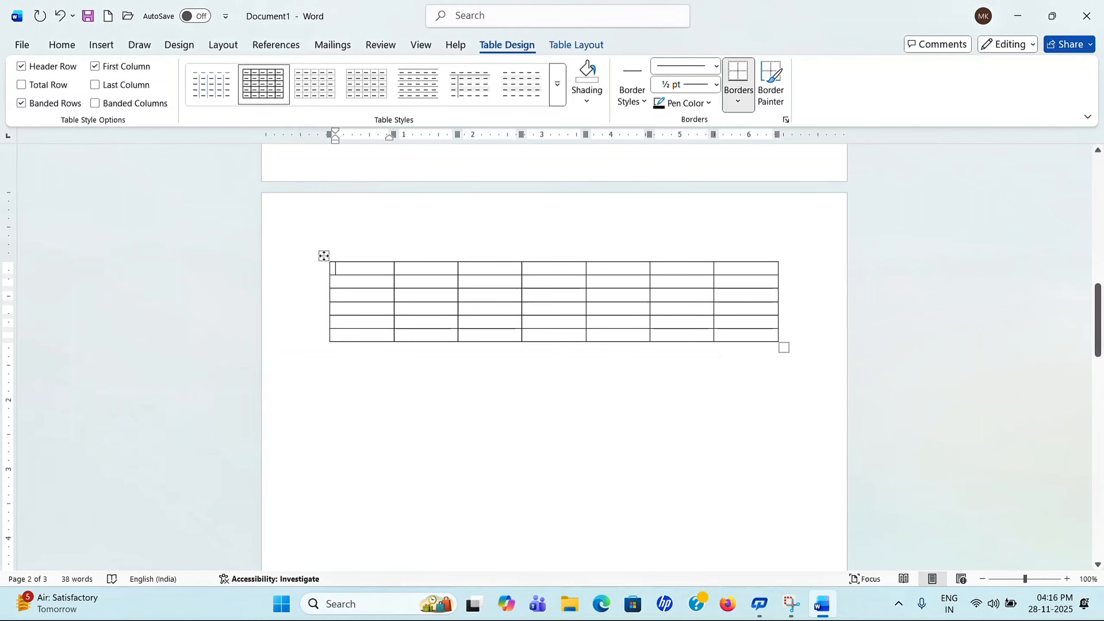
left_click(324, 255)
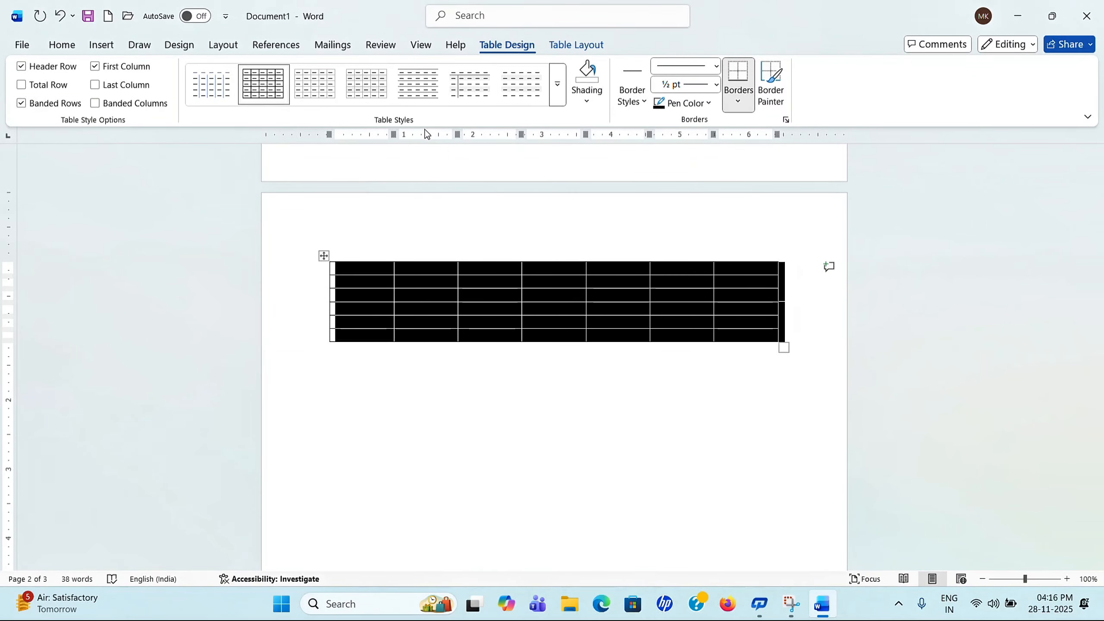
Step: Try a blue List Table style on the table from the styles gallery
left_click(558, 88)
left_click_drag(560, 90, 572, 251)
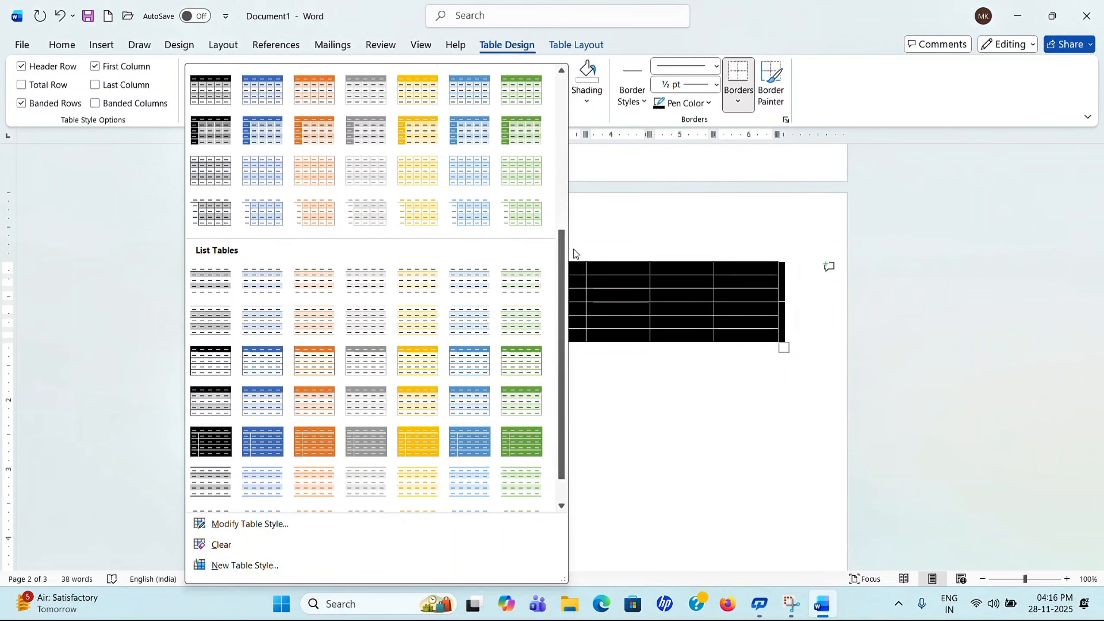
left_click(474, 361)
left_click(509, 419)
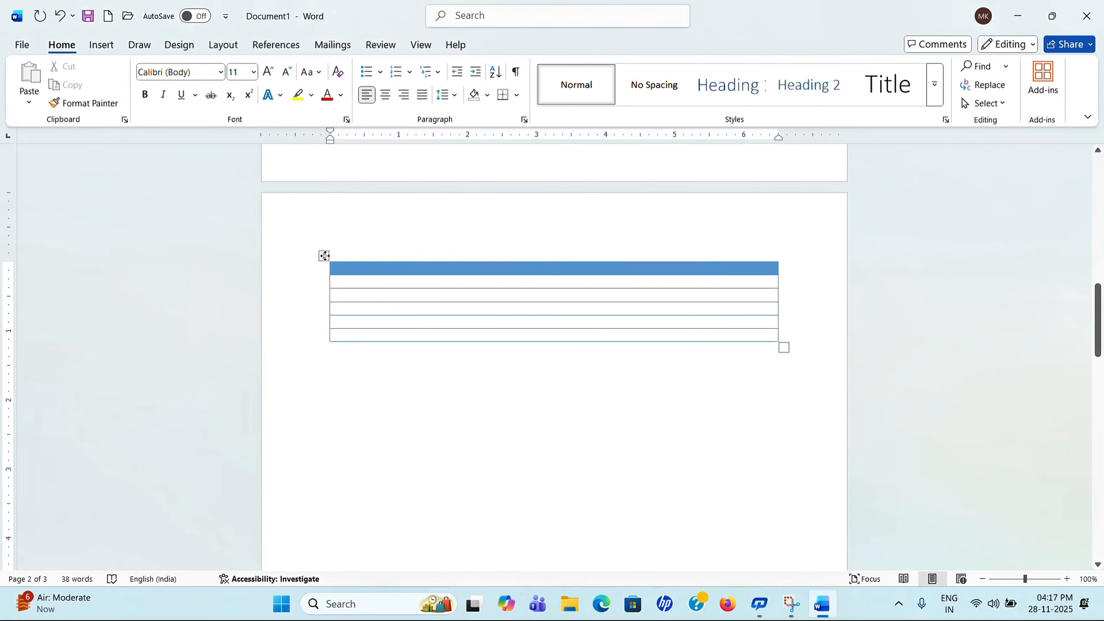
Step: Switch the table to the plain grid style
left_click(326, 256)
left_click(507, 45)
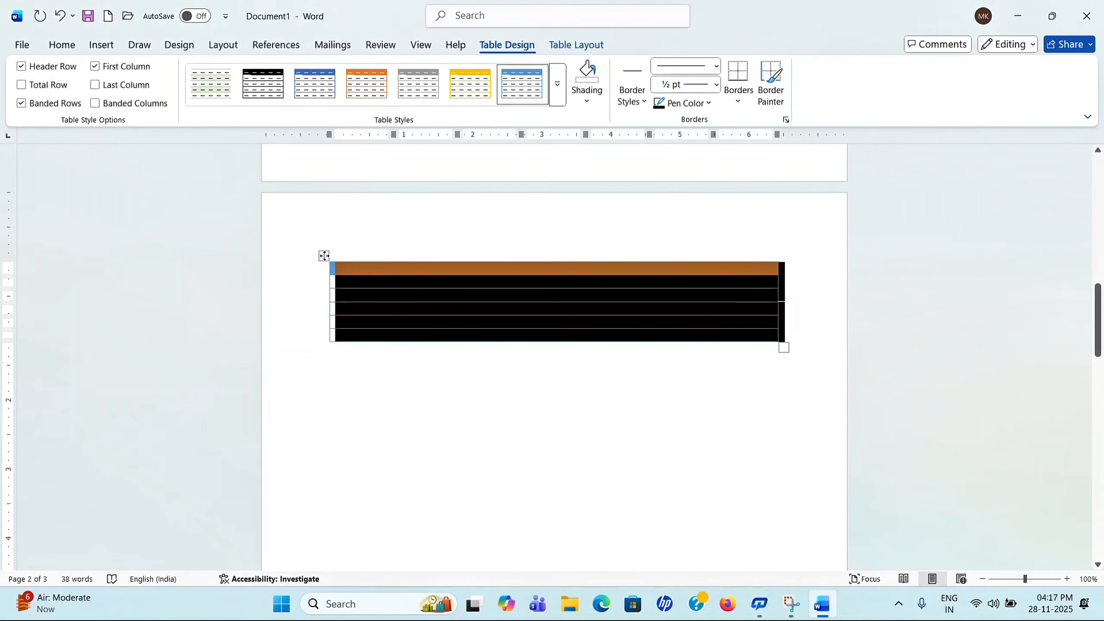
left_click(559, 84)
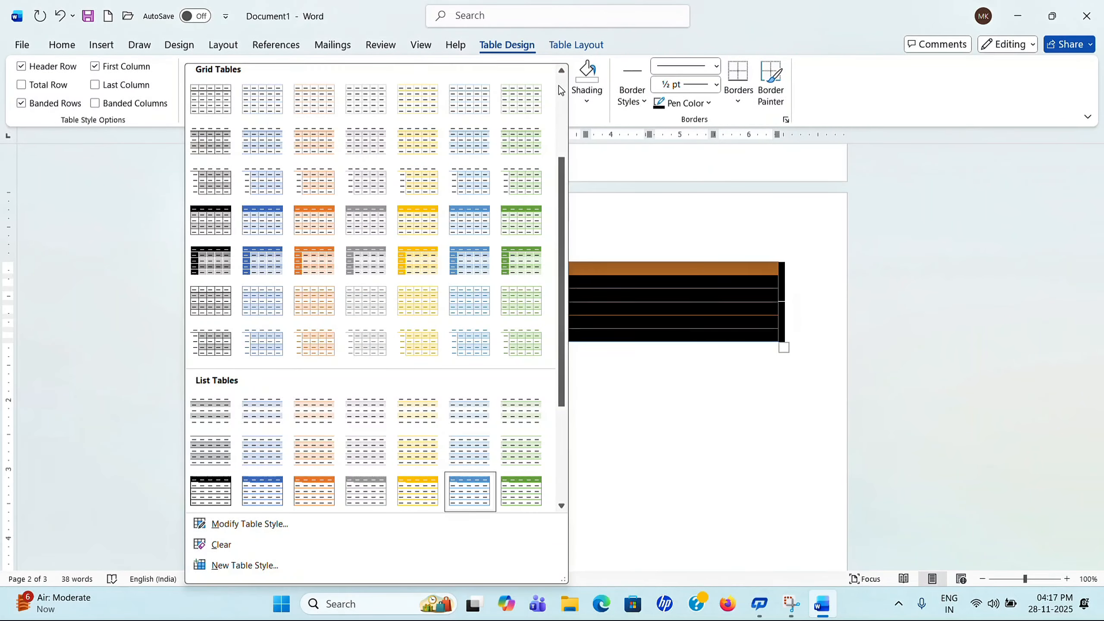
left_click(248, 104)
left_click(485, 388)
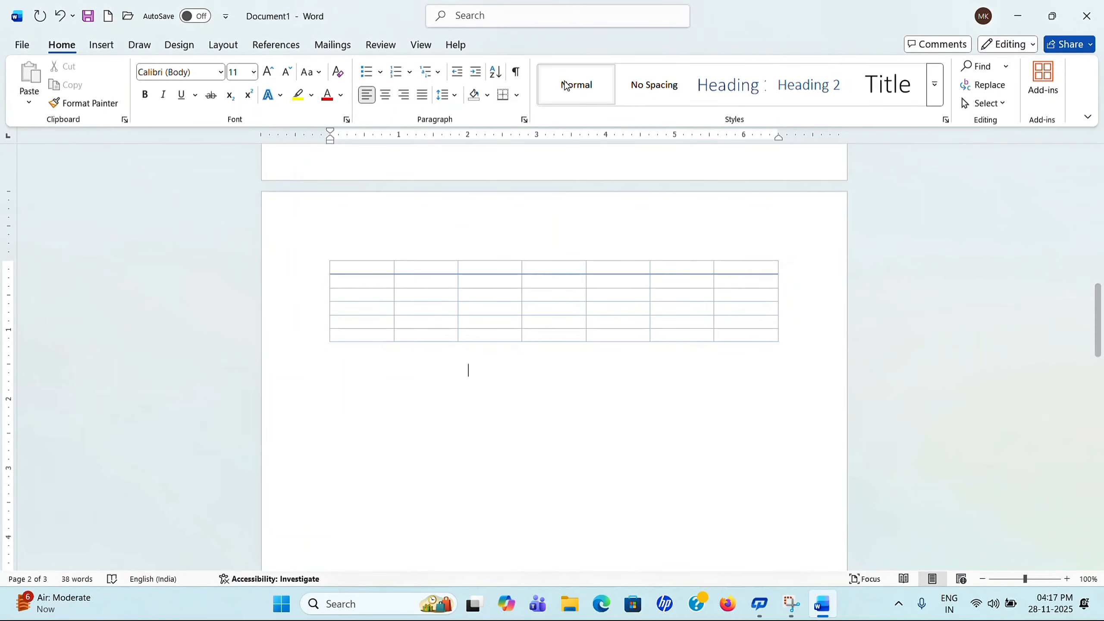
left_click(407, 288)
left_click(324, 255)
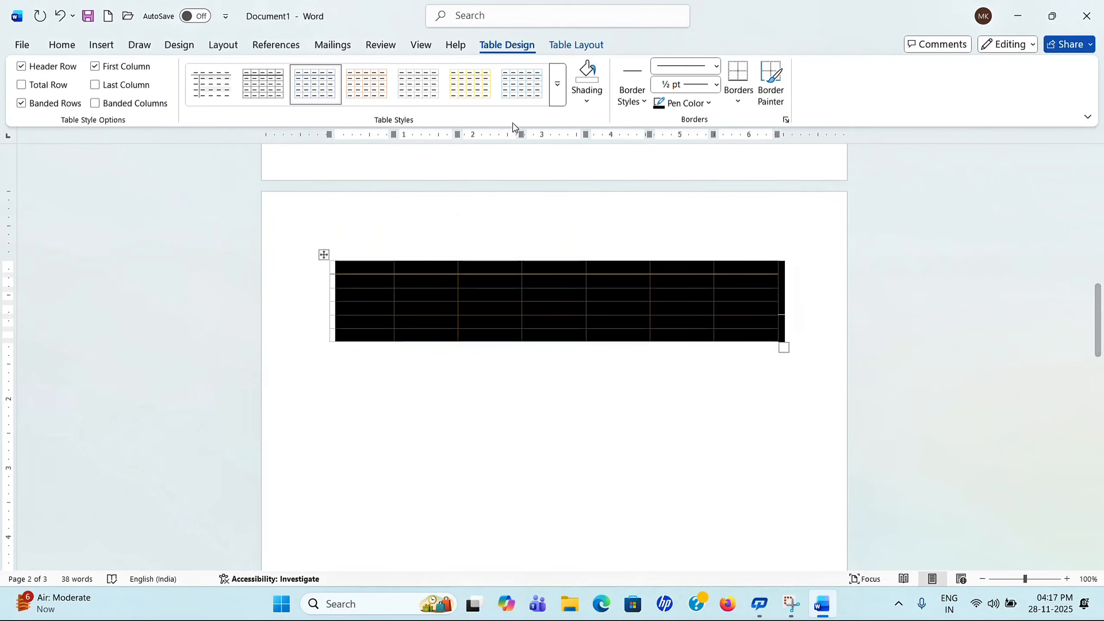
left_click(546, 399)
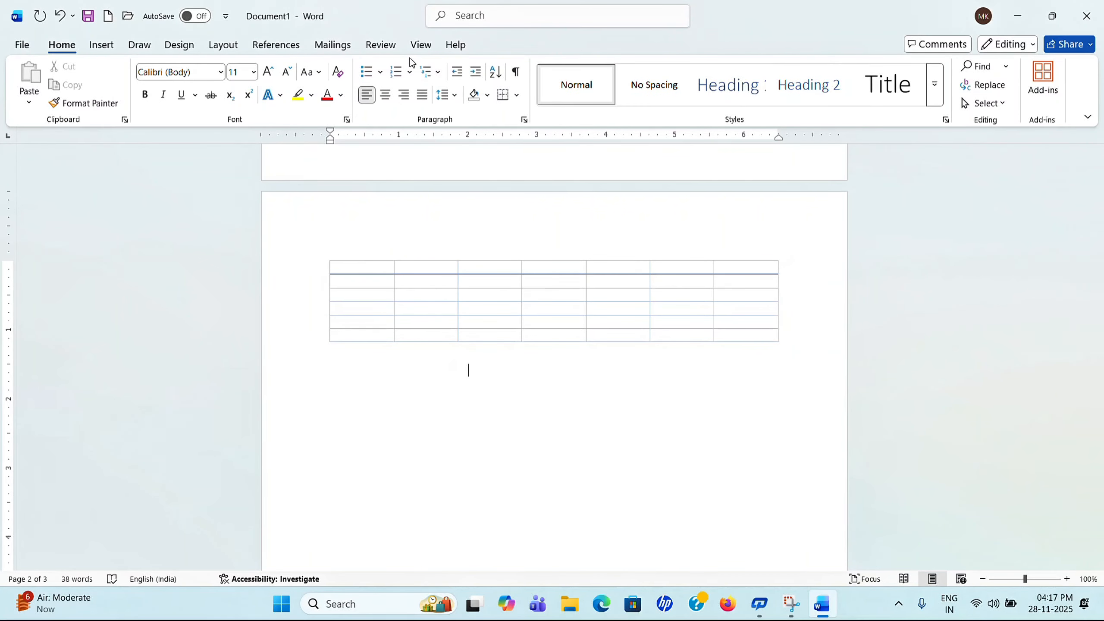
Step: Apply the green grid table style to the whole table
left_click(475, 306)
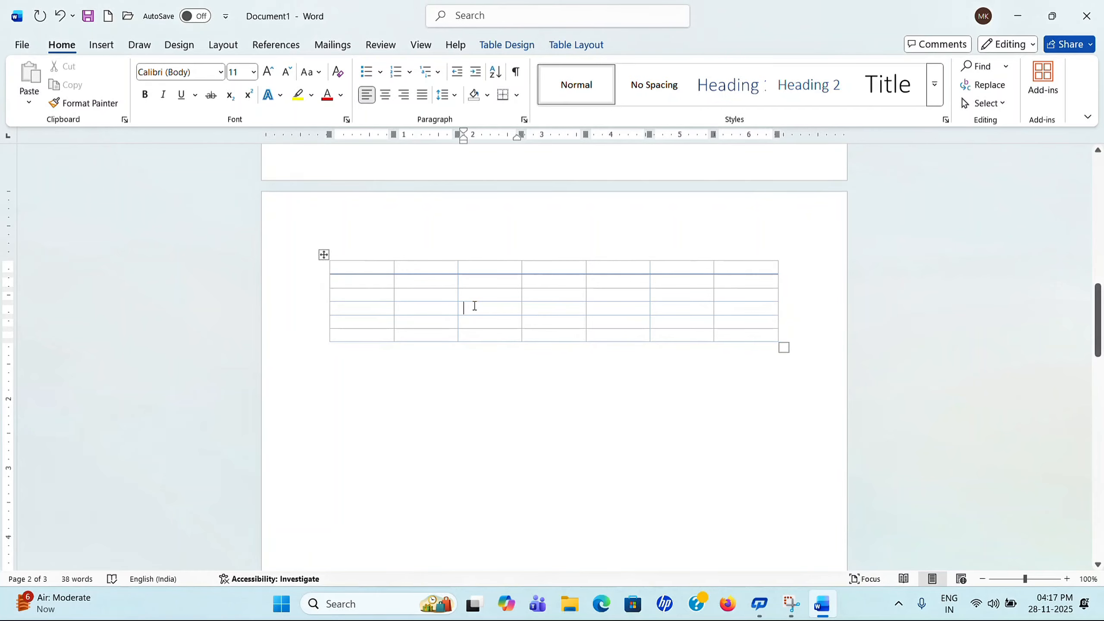
double_click(477, 305)
double_click(446, 306)
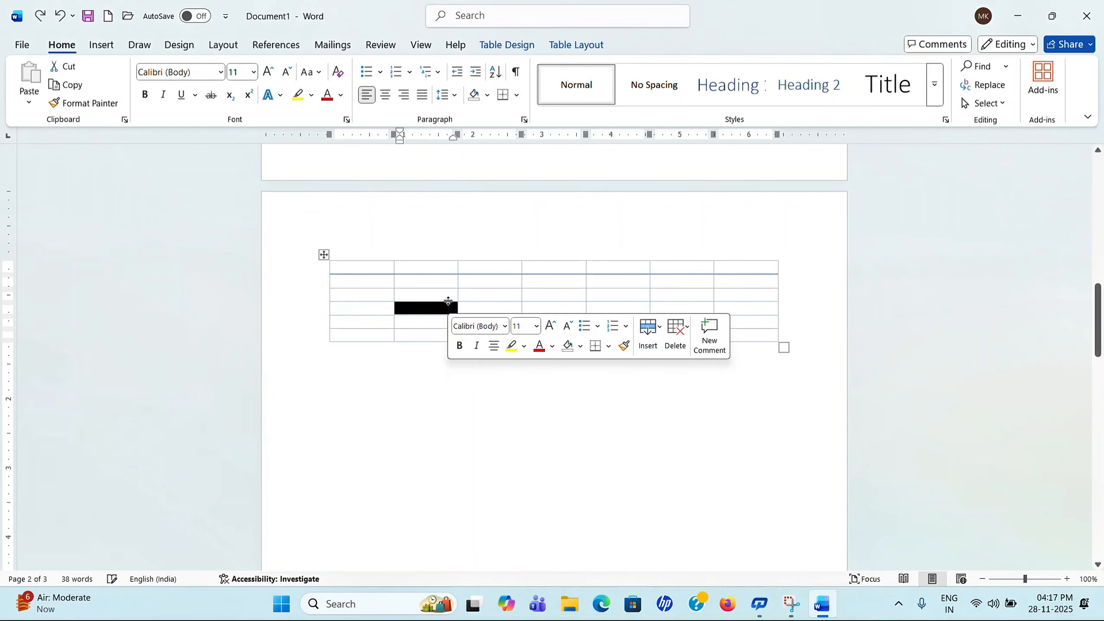
left_click(324, 253)
left_click(506, 45)
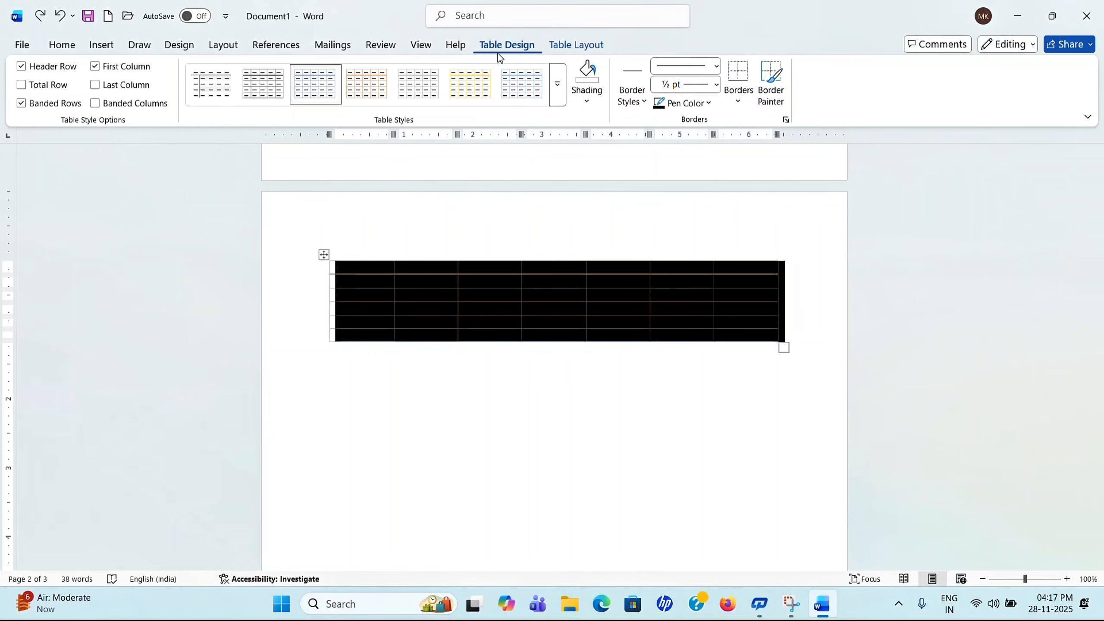
left_click(558, 85)
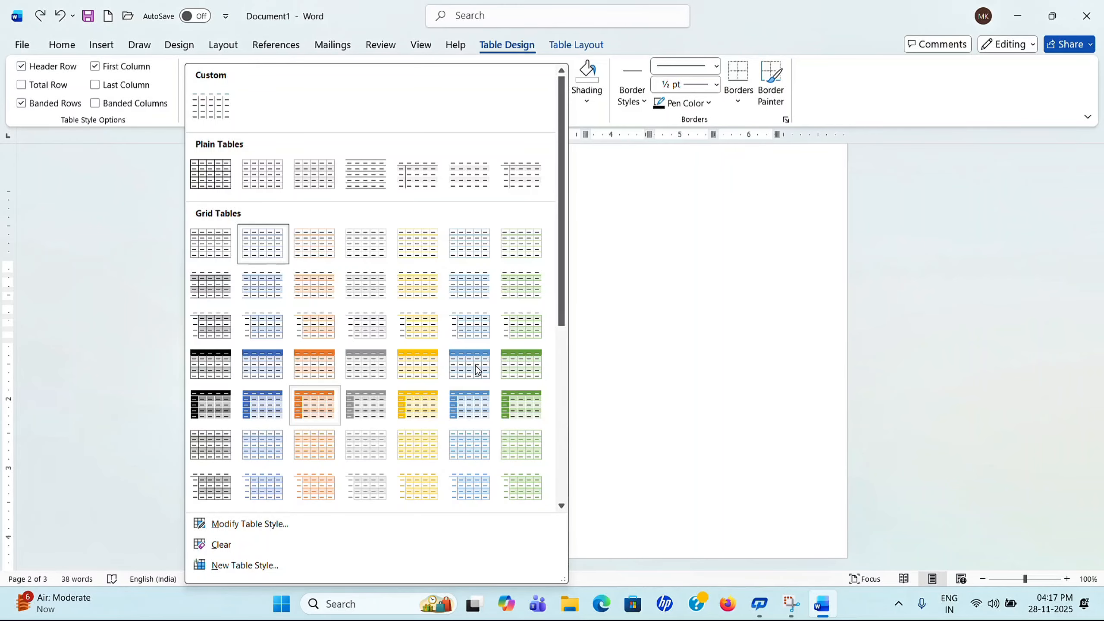
left_click(510, 368)
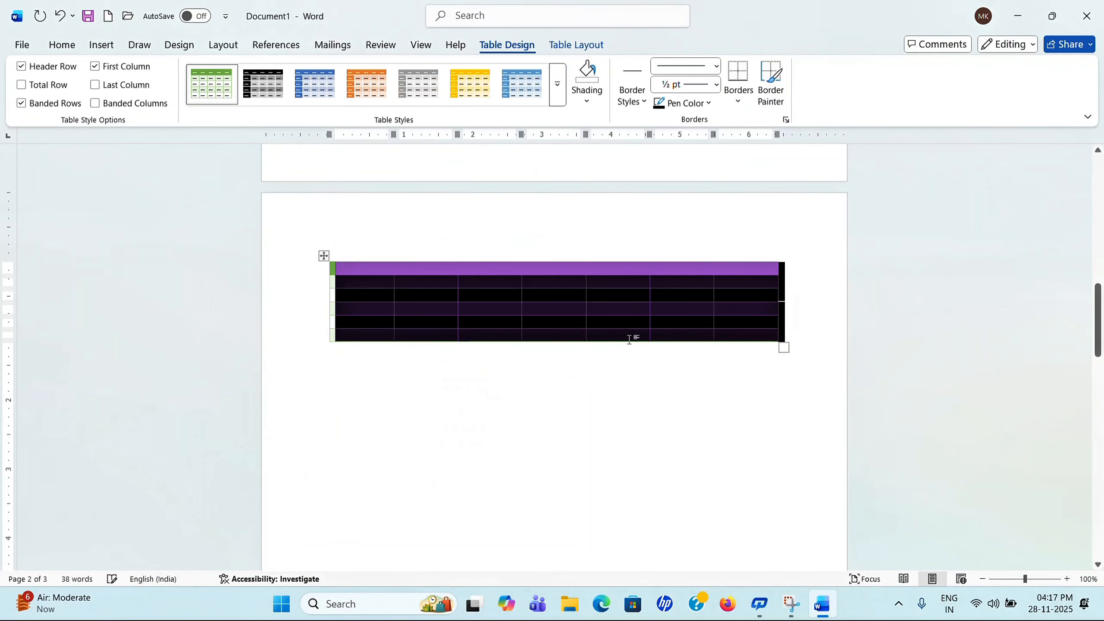
left_click(601, 349)
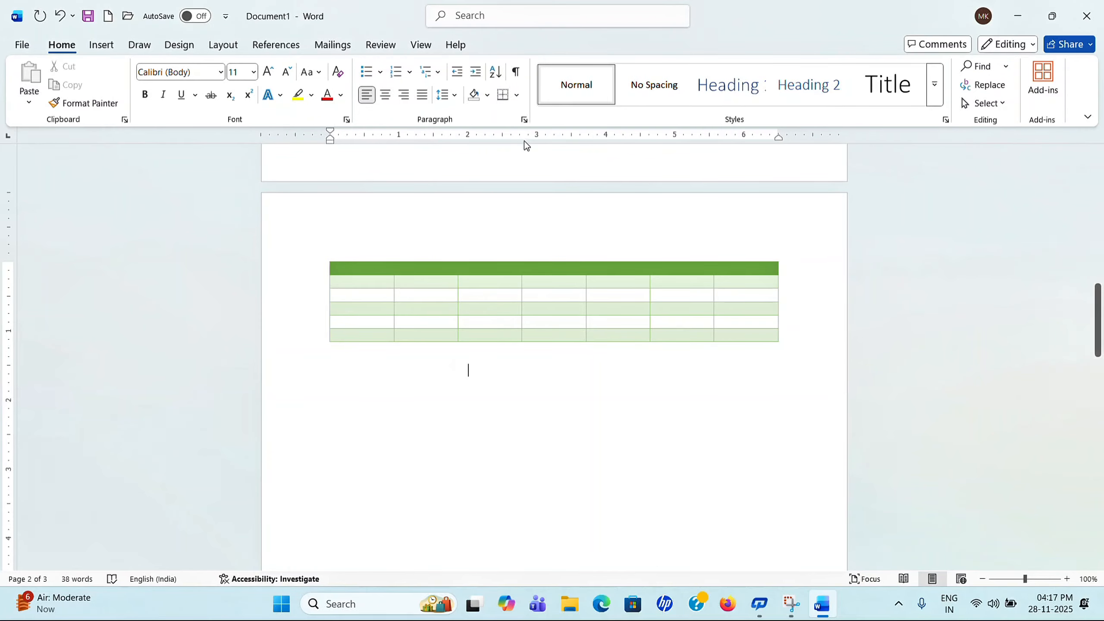
Step: Apply the custom table style to the table
left_click(409, 326)
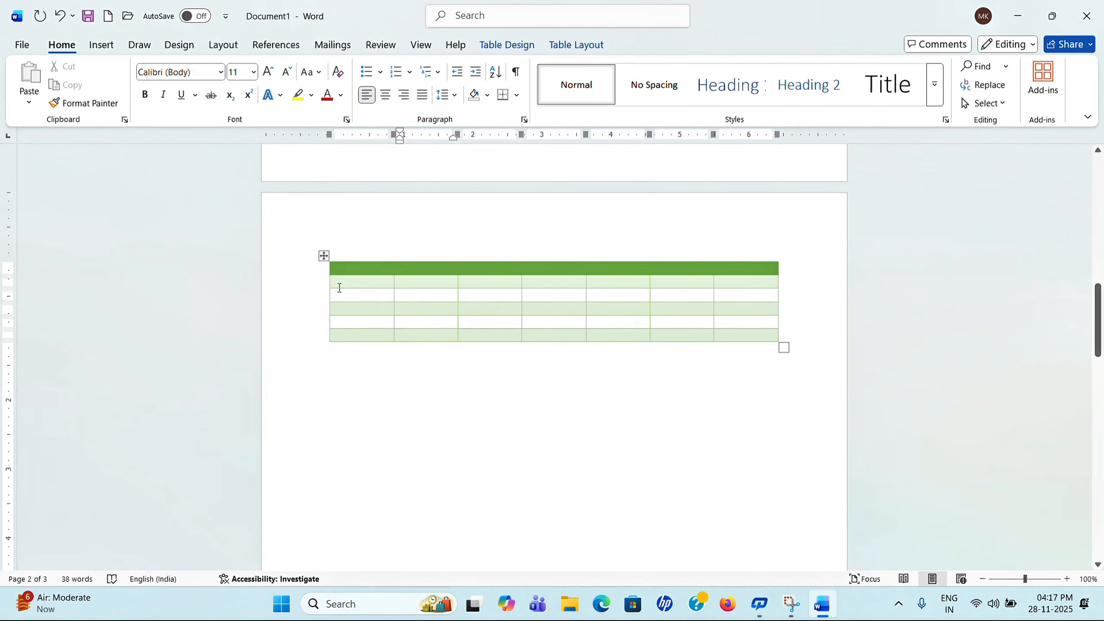
left_click(325, 256)
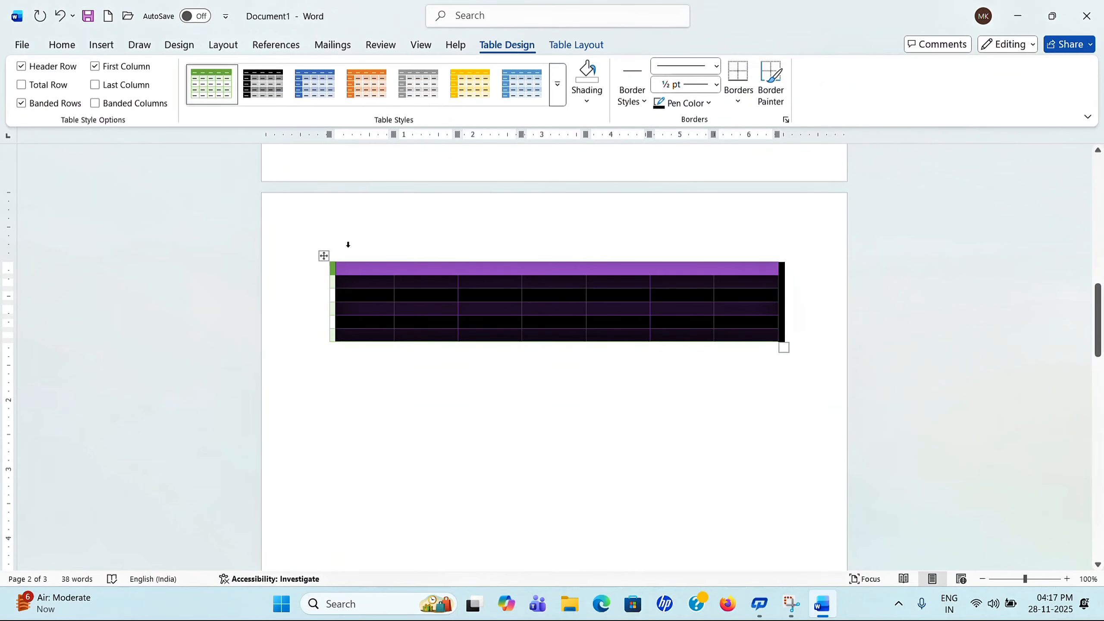
left_click(557, 84)
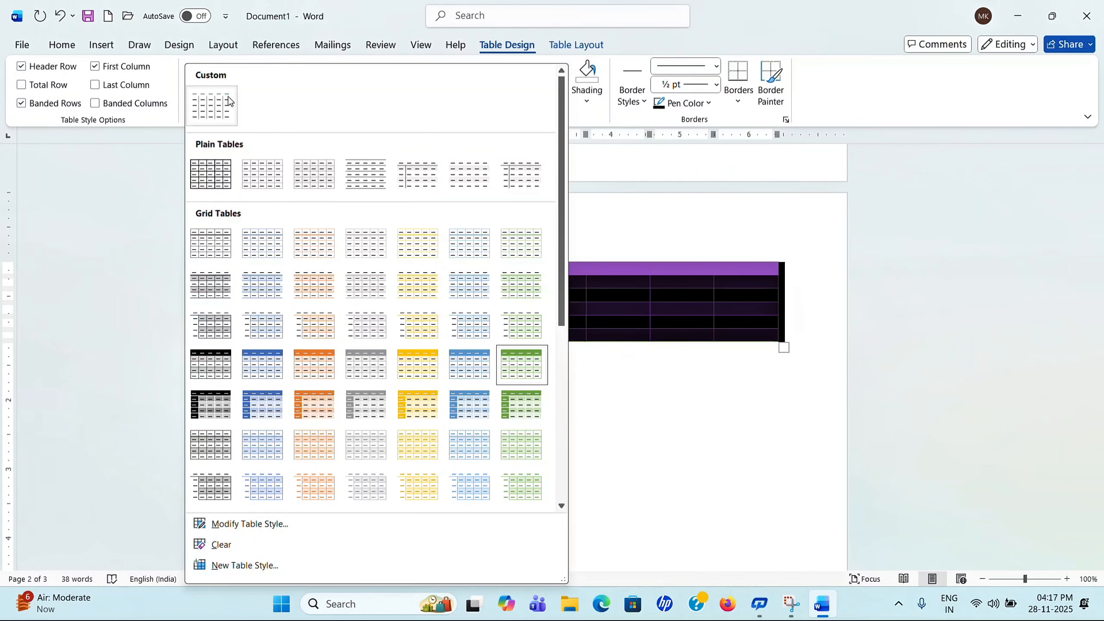
left_click(213, 105)
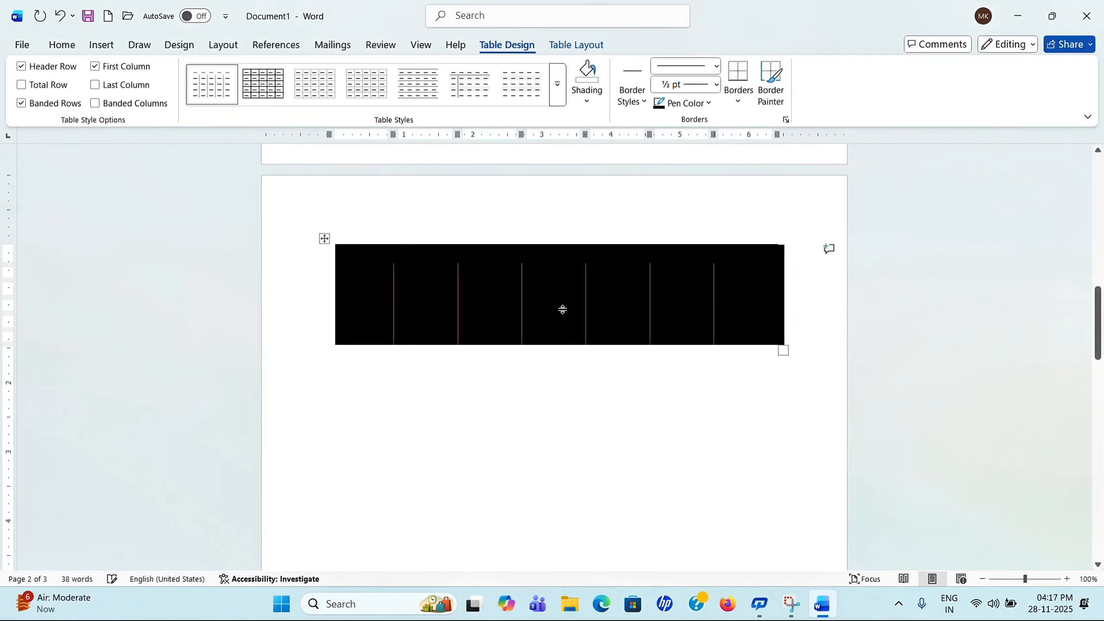
left_click(557, 84)
Step: Apply the plain grid style, then enter a name in rows one and two, with 5 in row two
left_click(212, 174)
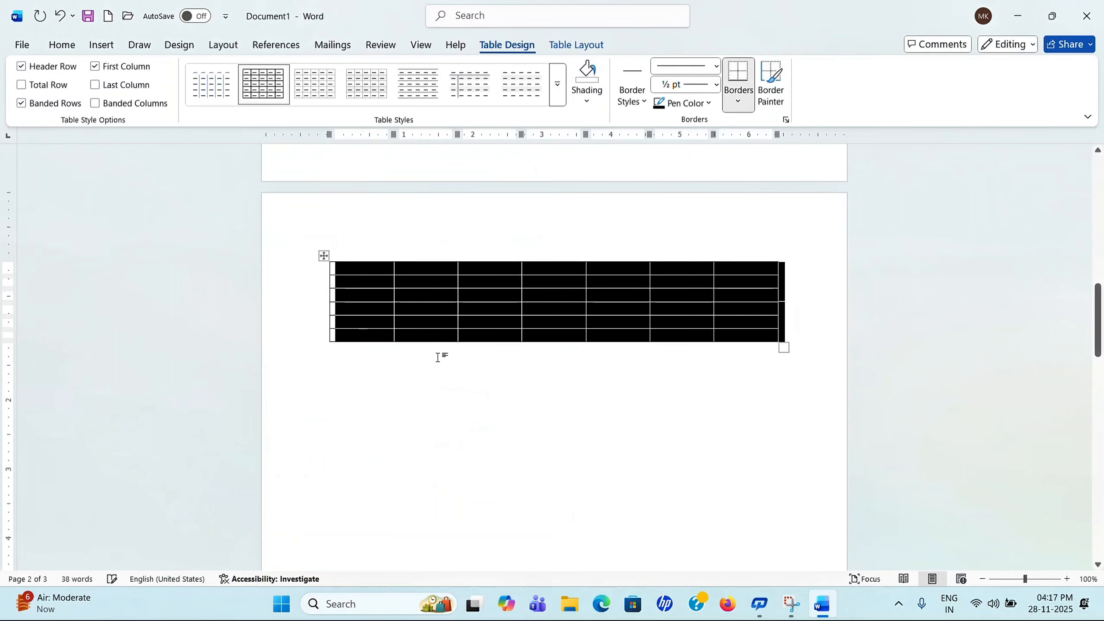
left_click(438, 355)
left_click(352, 268)
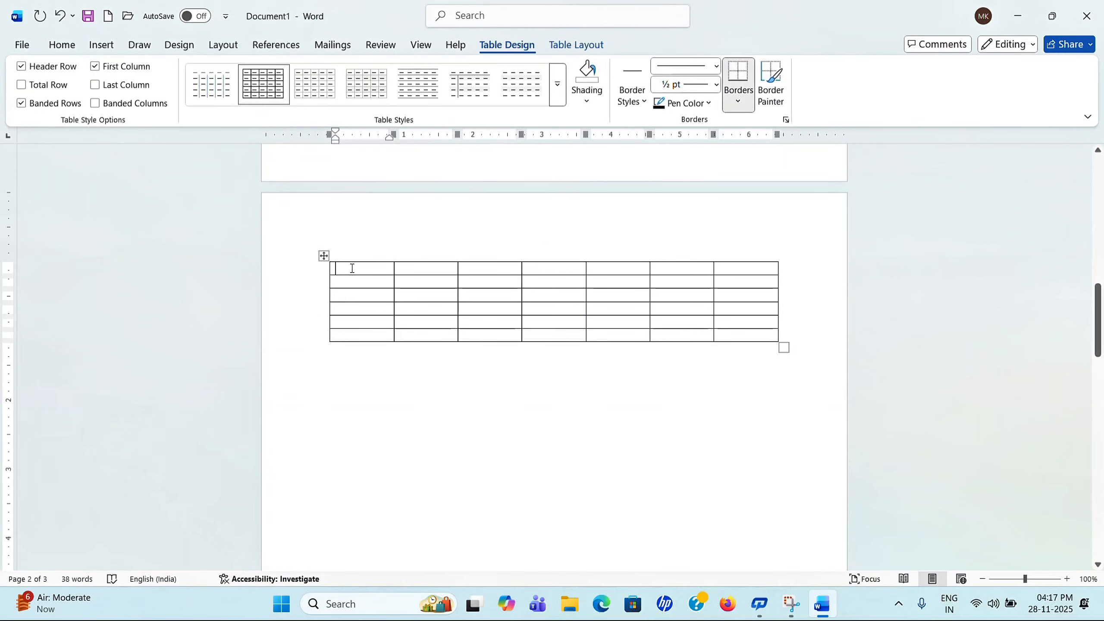
type("mukws5")
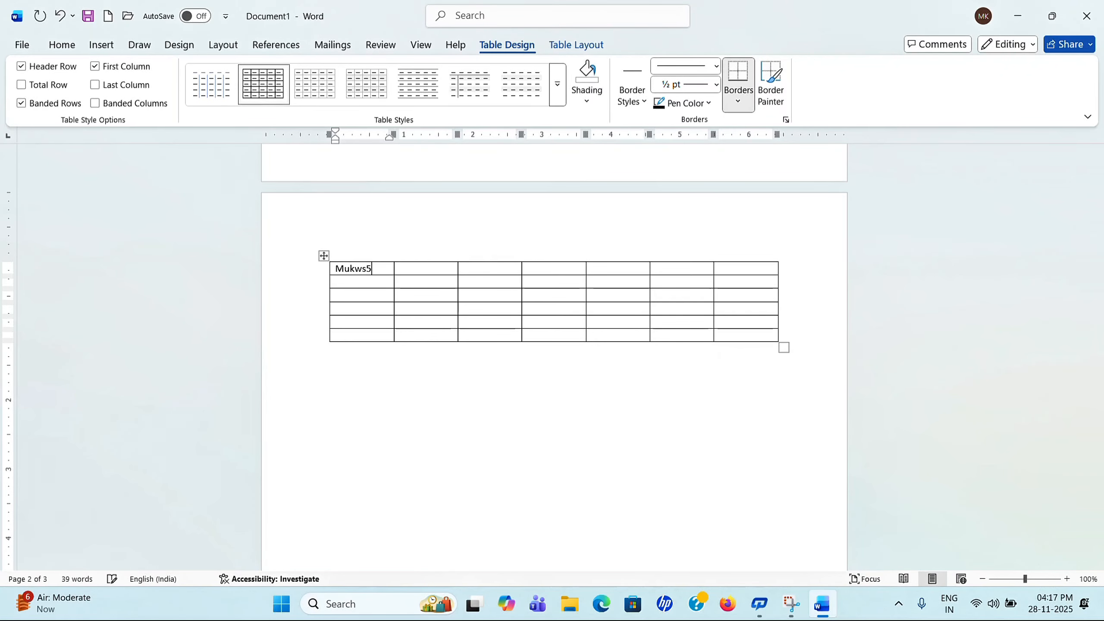
left_click(399, 281)
type("5")
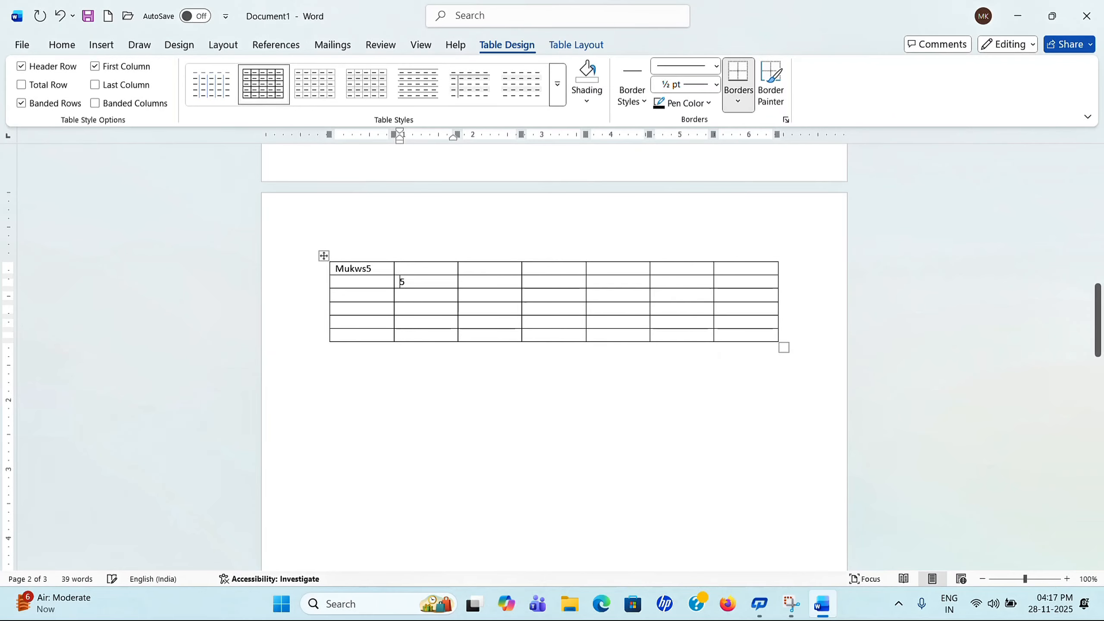
left_click(360, 281)
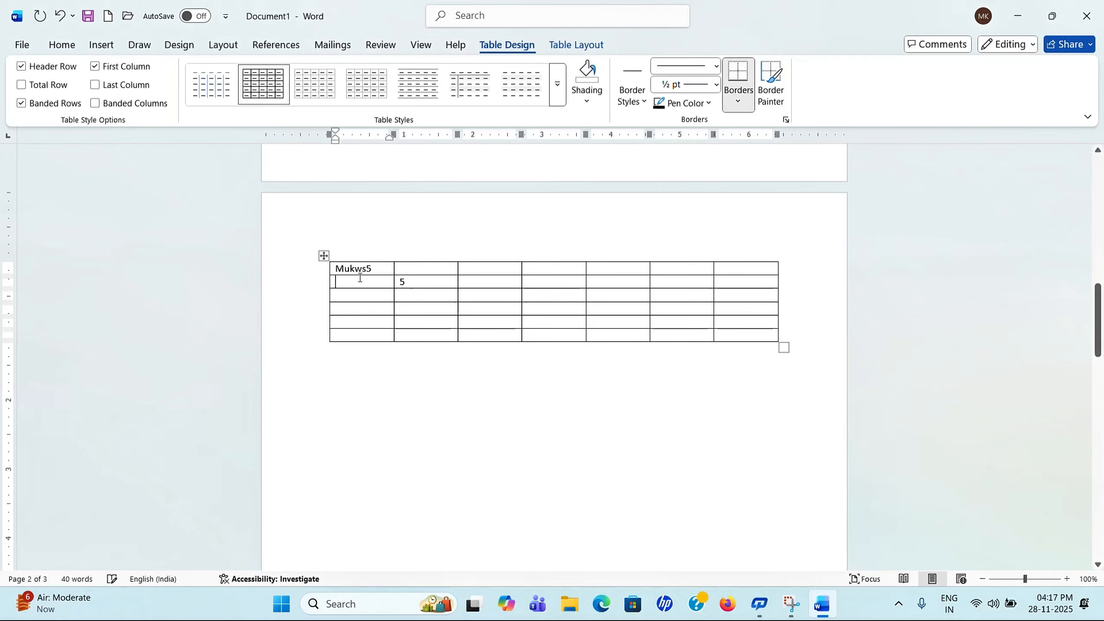
type("mukesh")
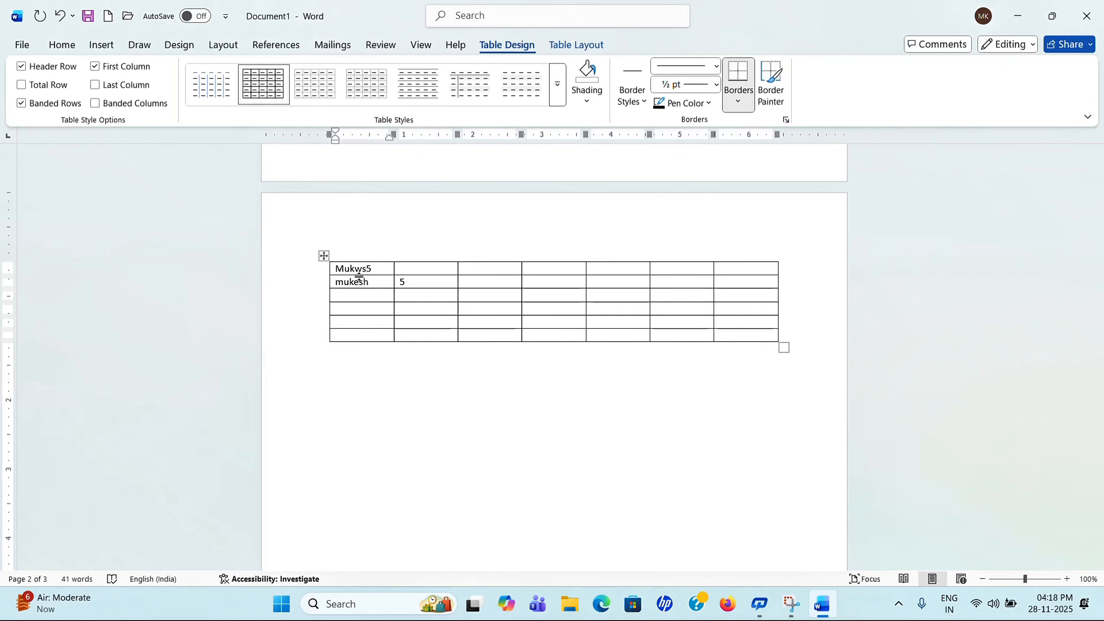
Step: Correct the misspelled top-left name and enter 6 in the first row's second column
left_click(413, 273)
left_click(384, 261)
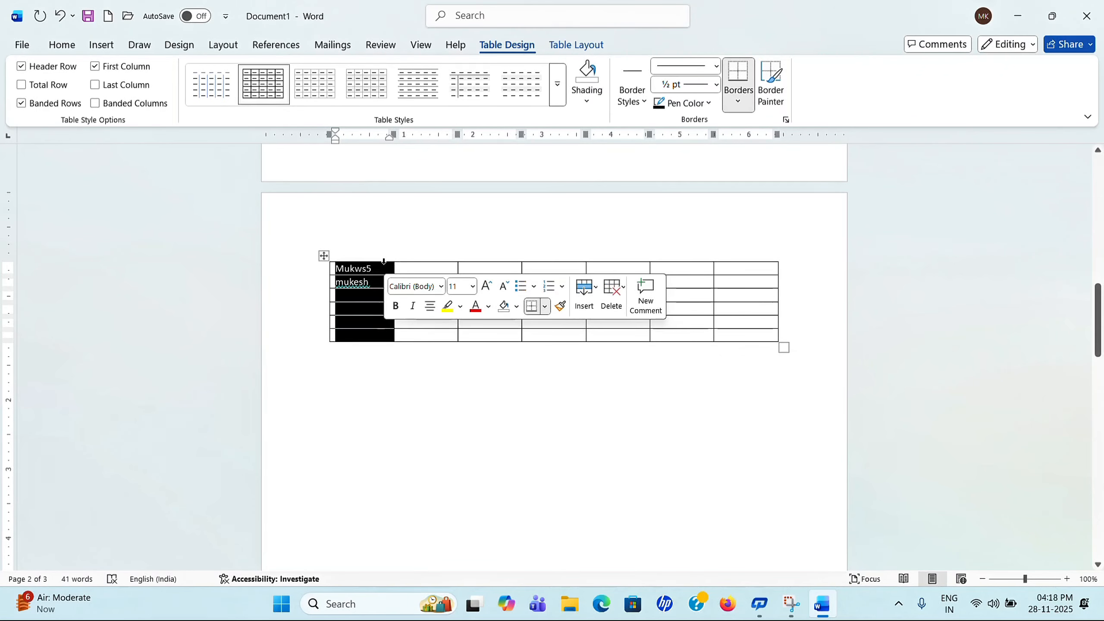
left_click(382, 267)
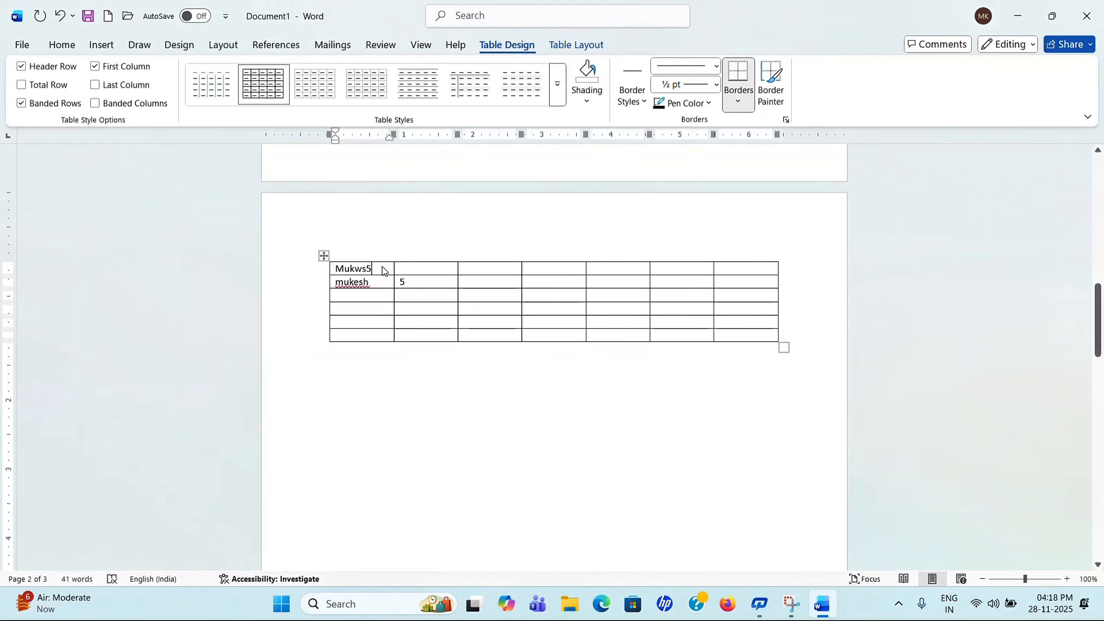
key("BackSpace")
key("BackSpace")
key("BackSpace")
type("esh")
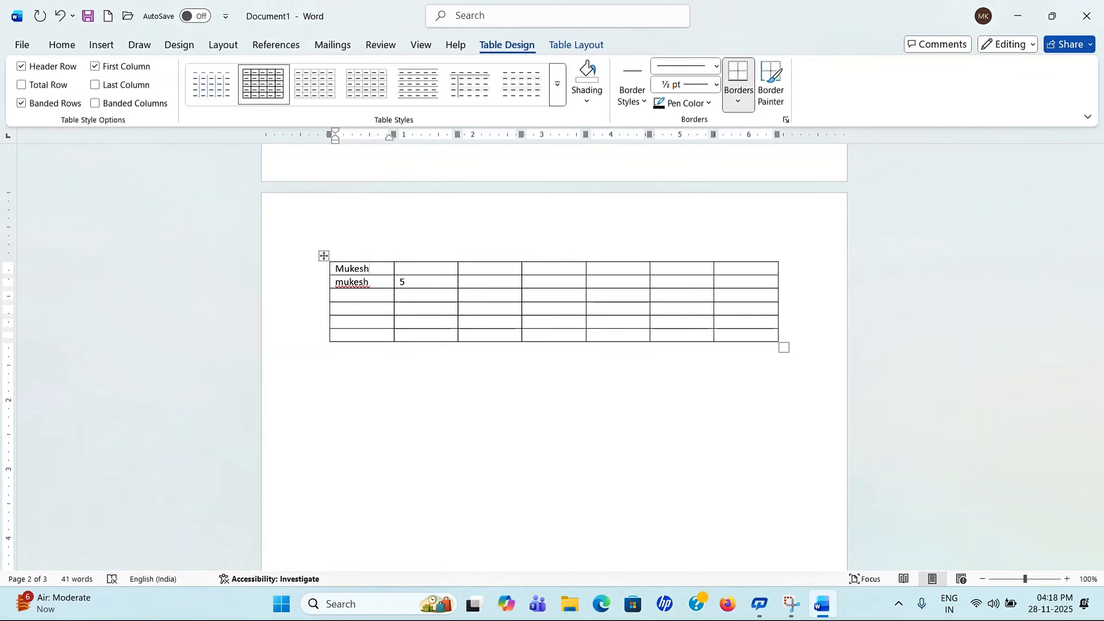
left_click(437, 281)
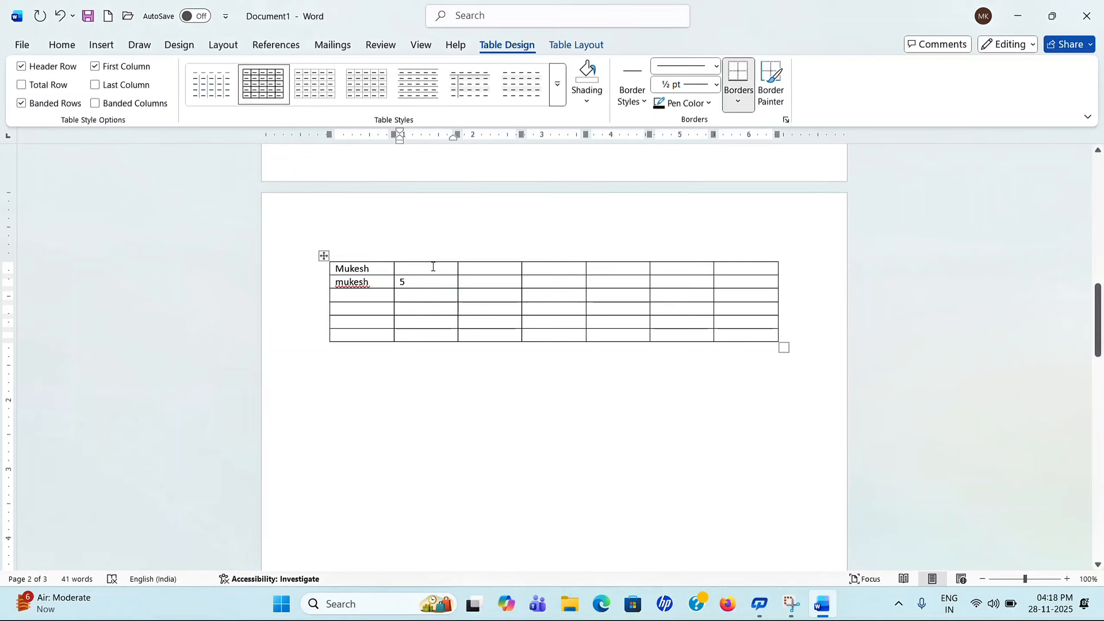
left_click(434, 270)
type("6")
Step: Select the name cells in column one and the second row to check the entries
left_click(350, 268)
left_click(333, 271)
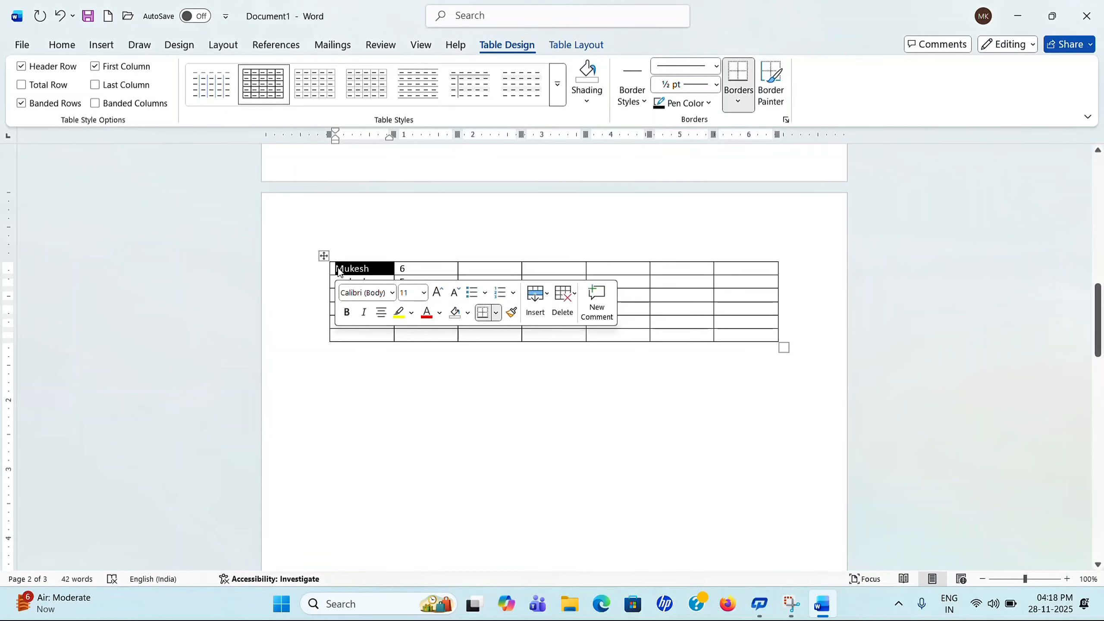
left_click(384, 346)
left_click_drag(342, 275, 353, 283)
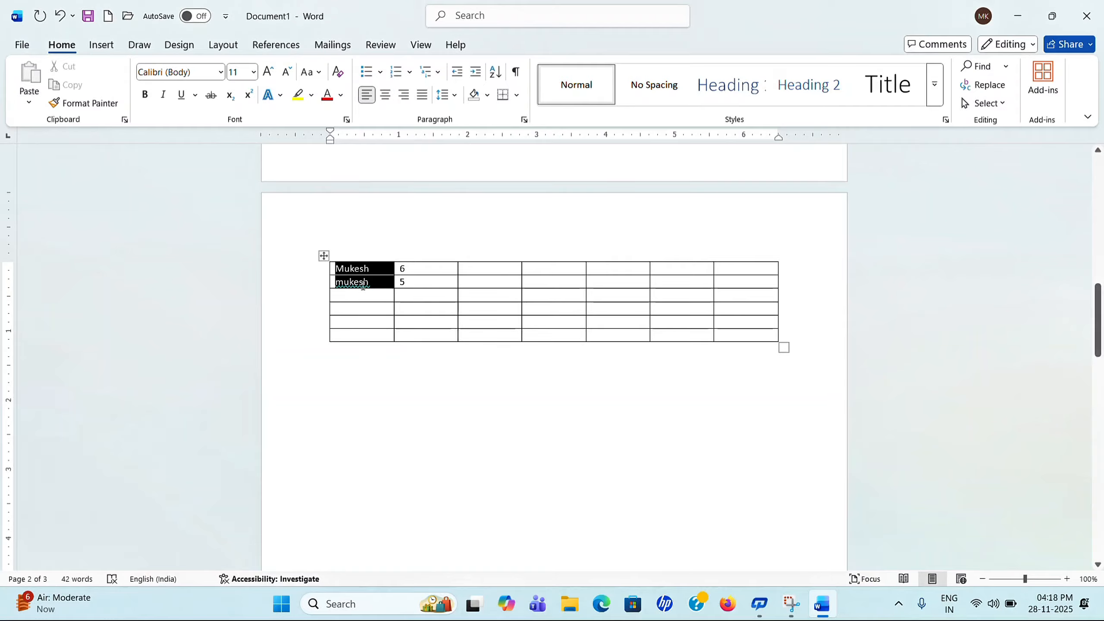
left_click(354, 281)
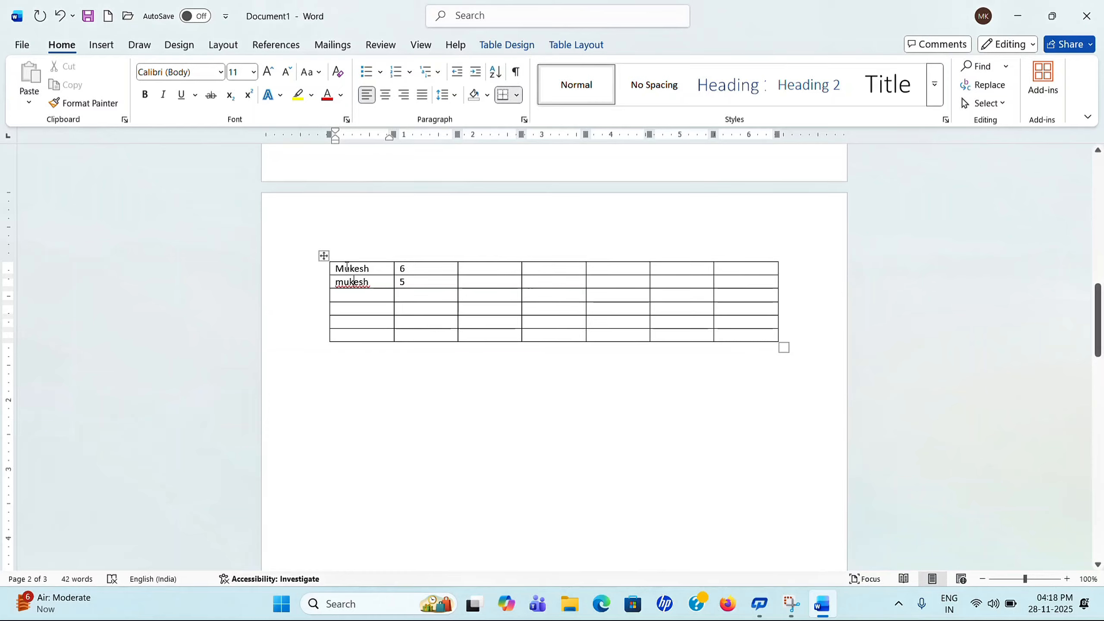
left_click_drag(345, 266, 388, 288)
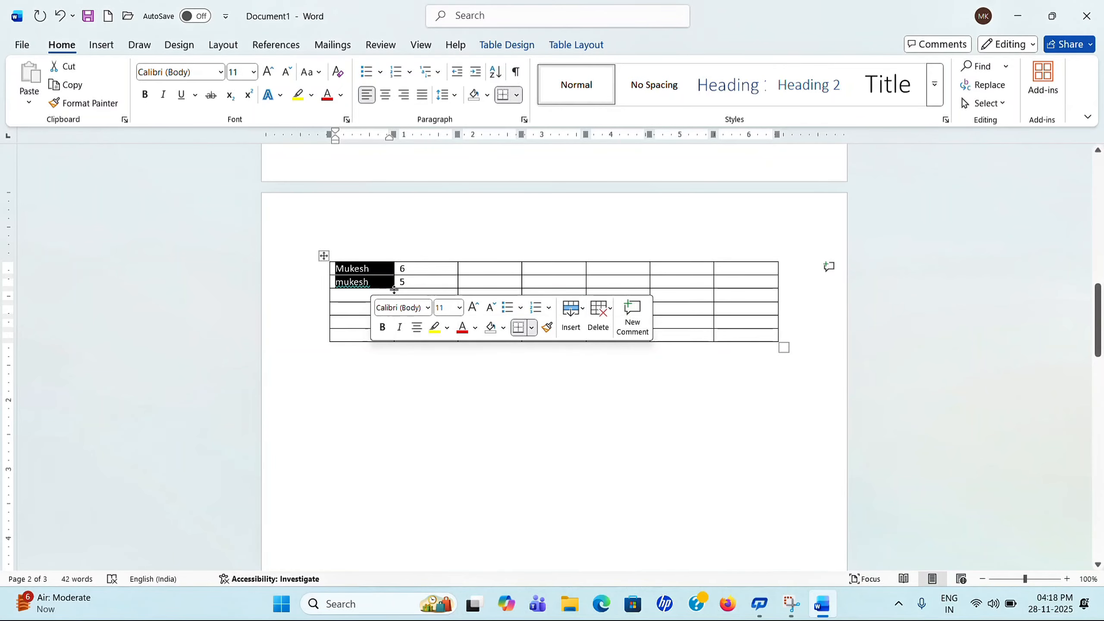
left_click(365, 265)
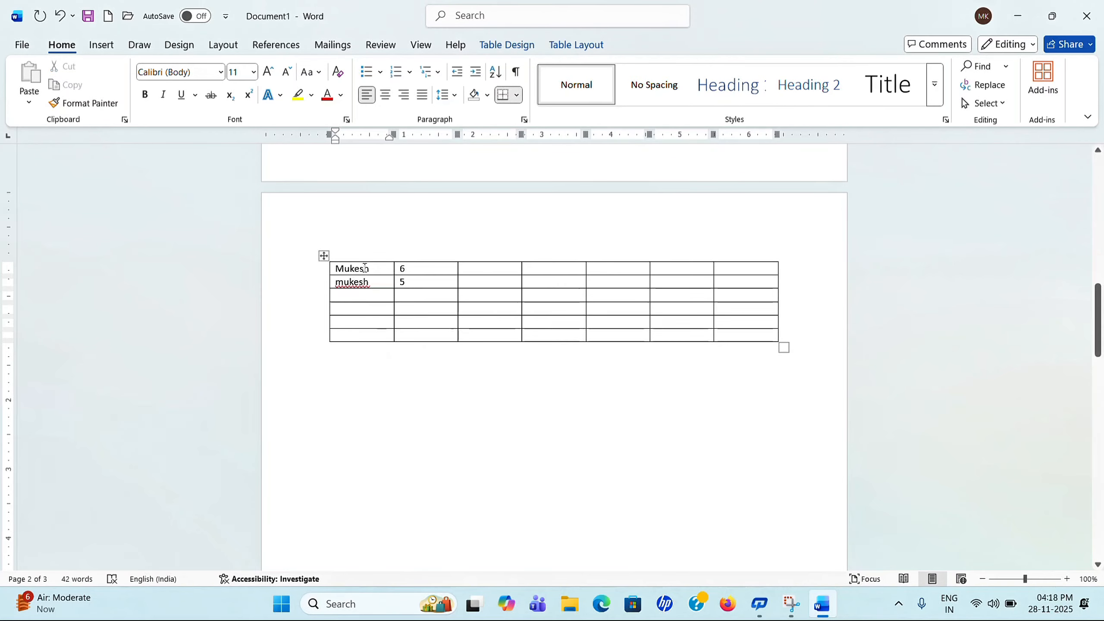
left_click_drag(365, 265, 365, 278)
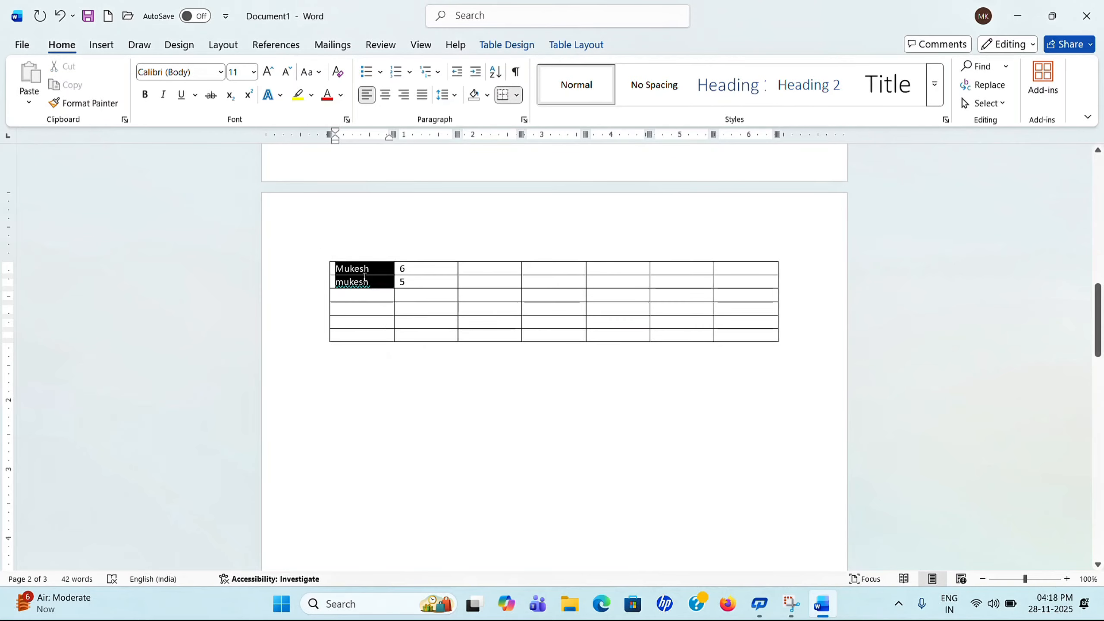
double_click(395, 285)
left_click(371, 300)
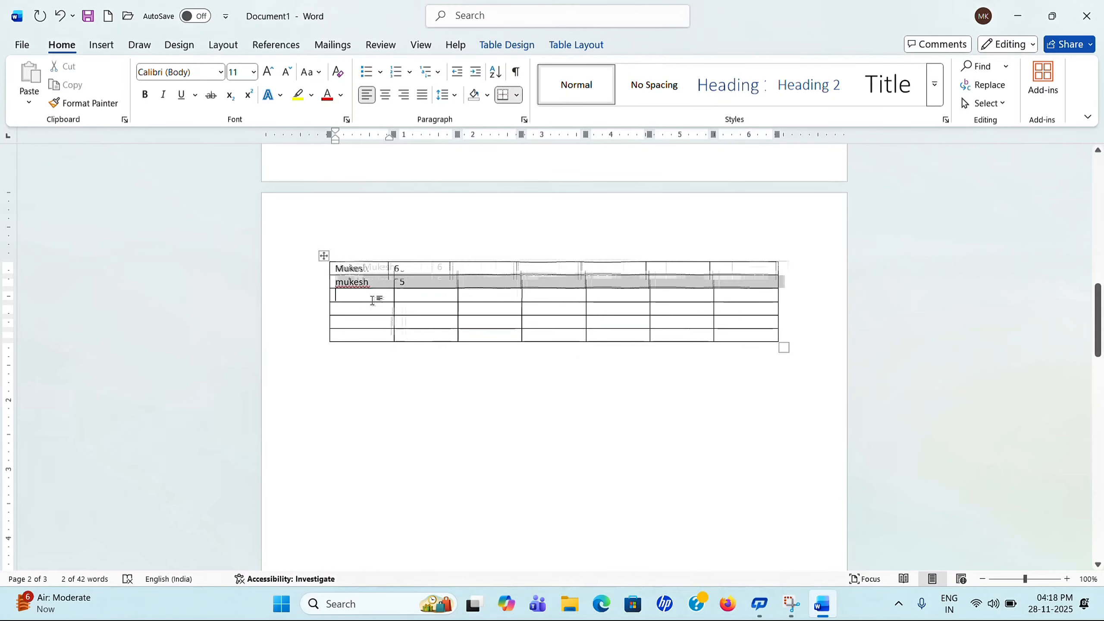
Step: Enter 6 in the third-column cells of the first rows and the third row's second cell
left_click(484, 268)
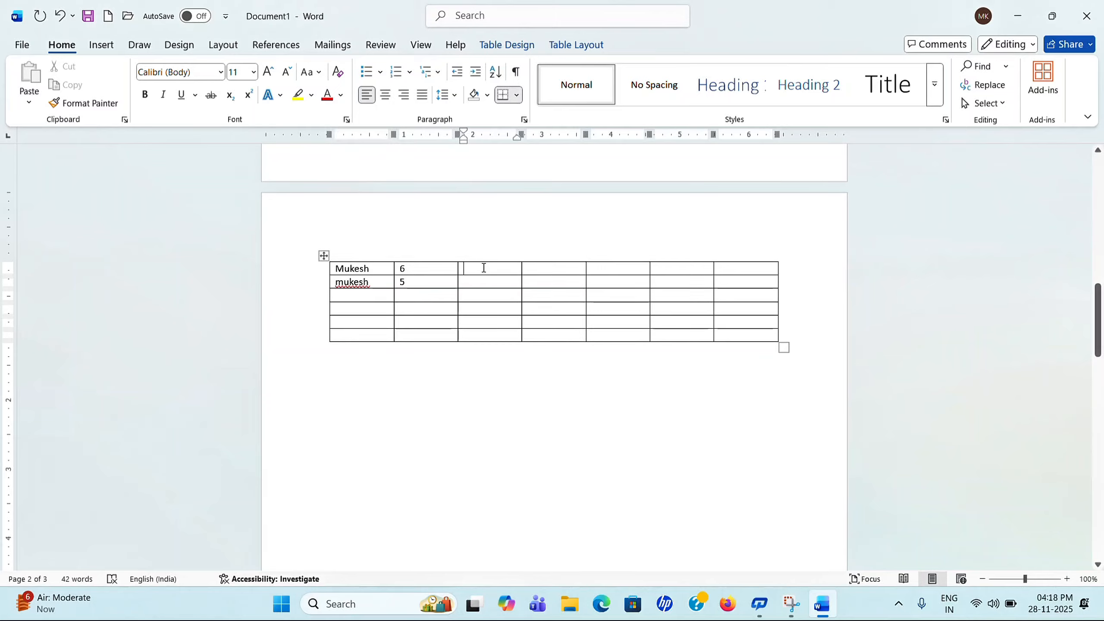
type("6")
left_click(482, 308)
left_click(489, 280)
type("6")
left_click(489, 300)
type("6")
left_click(408, 296)
type("6")
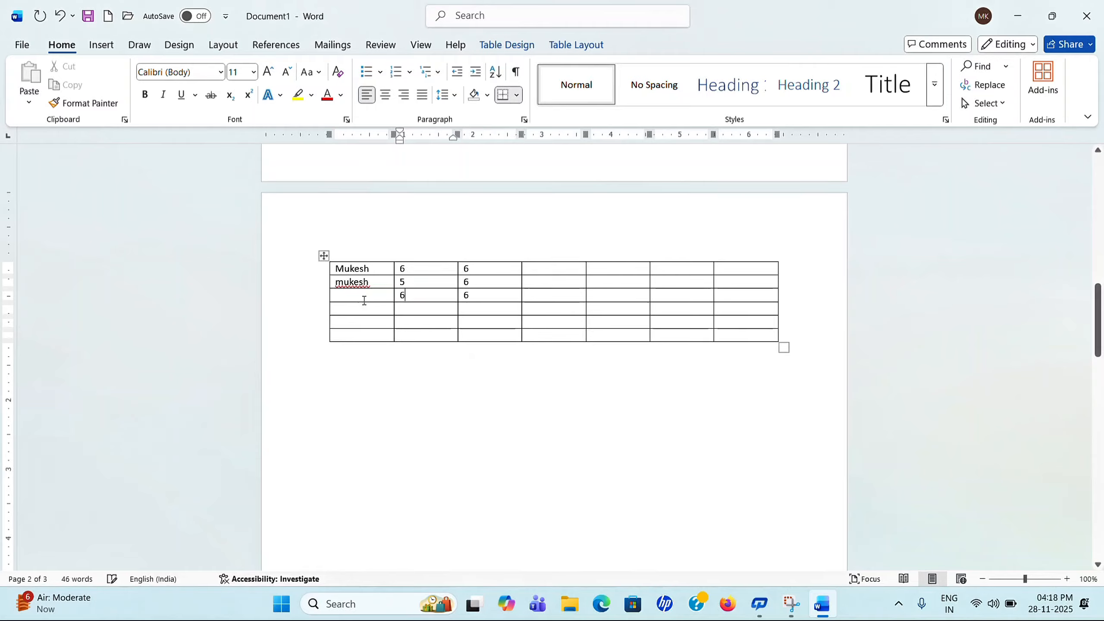
Step: Enter 6 in the fourth row's number cells and type names into rows three and four
left_click(367, 295)
left_click(491, 310)
type("6")
left_click(433, 305)
type("6")
left_click(350, 297)
type("rakesh")
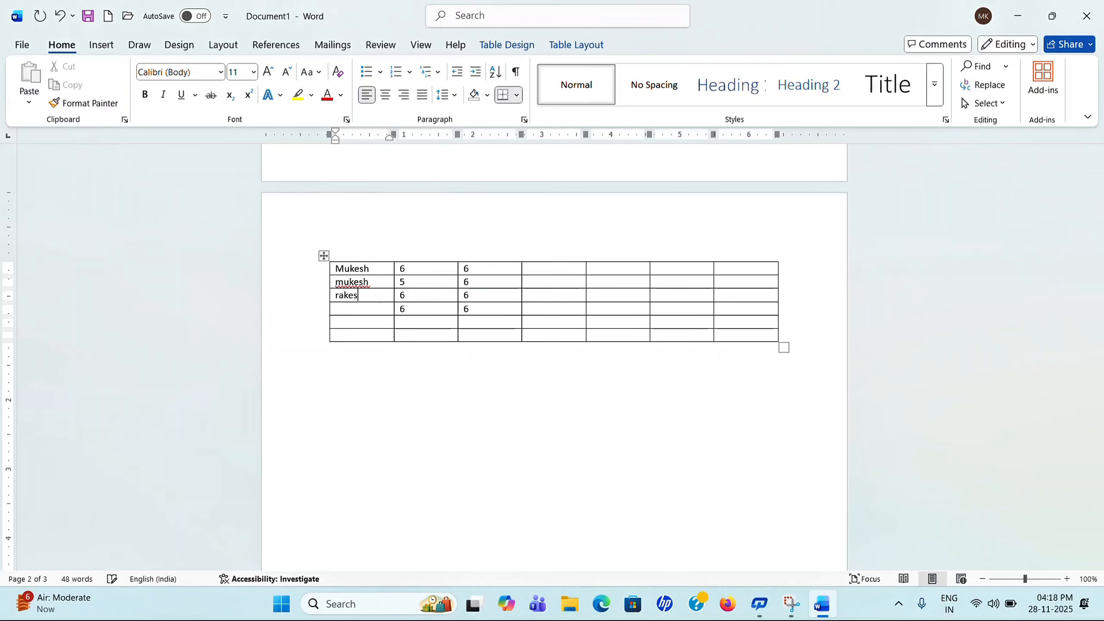
left_click(344, 310)
type("ram")
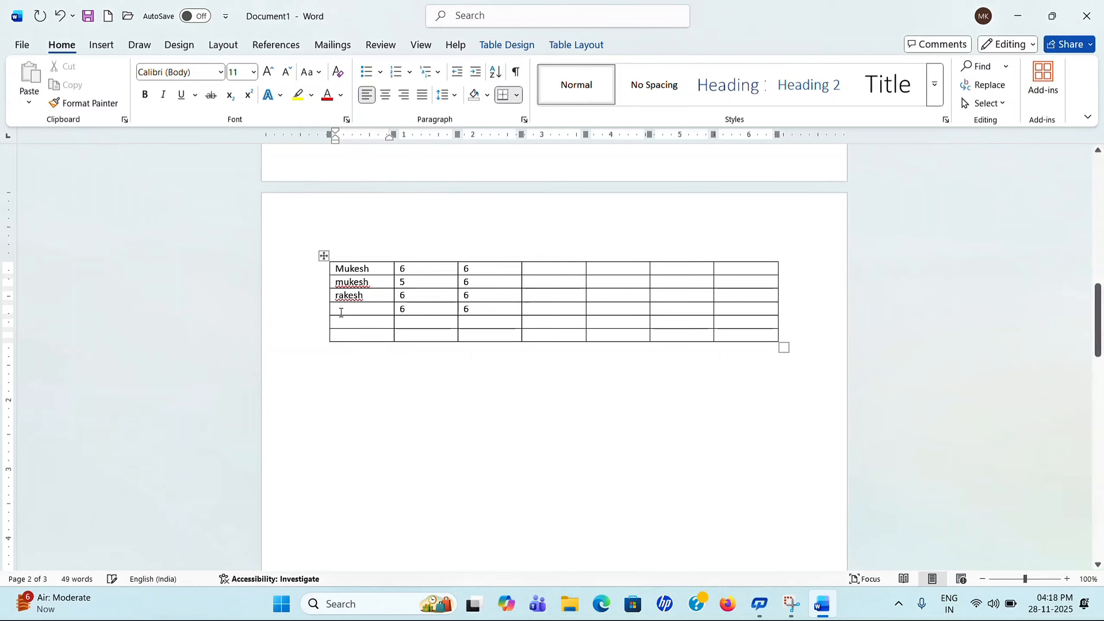
type("esh")
left_click(323, 256)
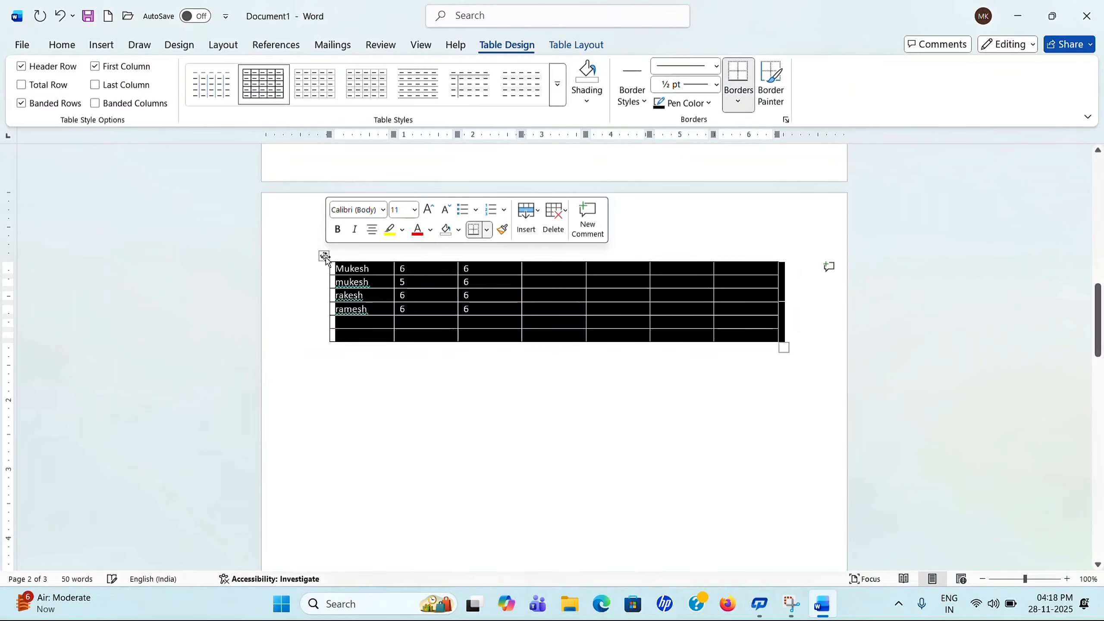
Step: Apply the Grid Table 5 Dark - Accent 5 style to the table and review it
left_click(559, 91)
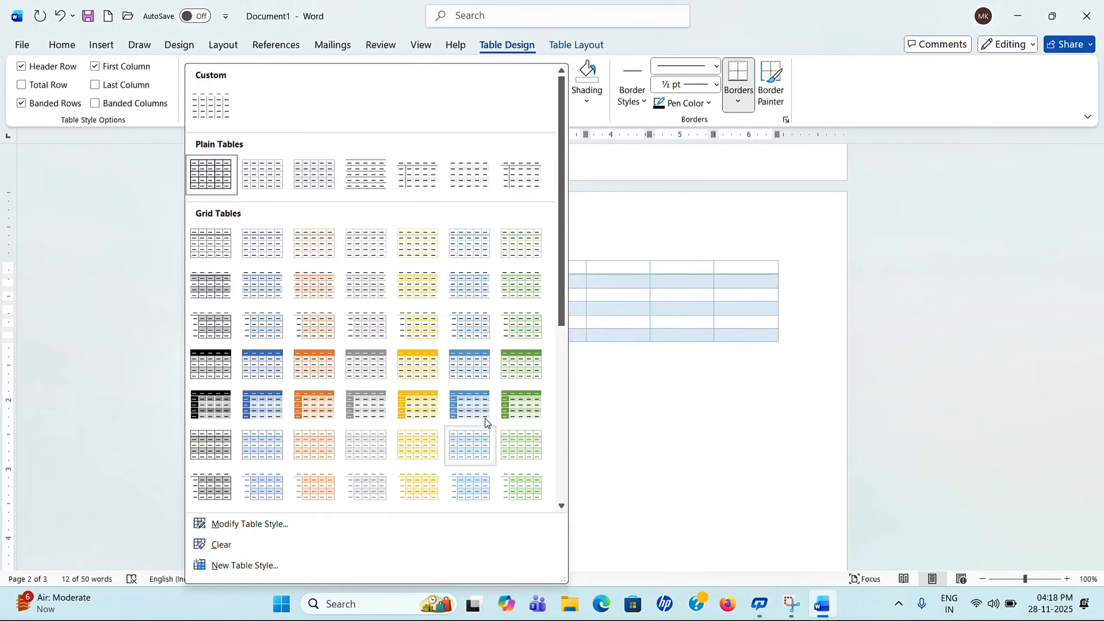
left_click(472, 403)
left_click(519, 363)
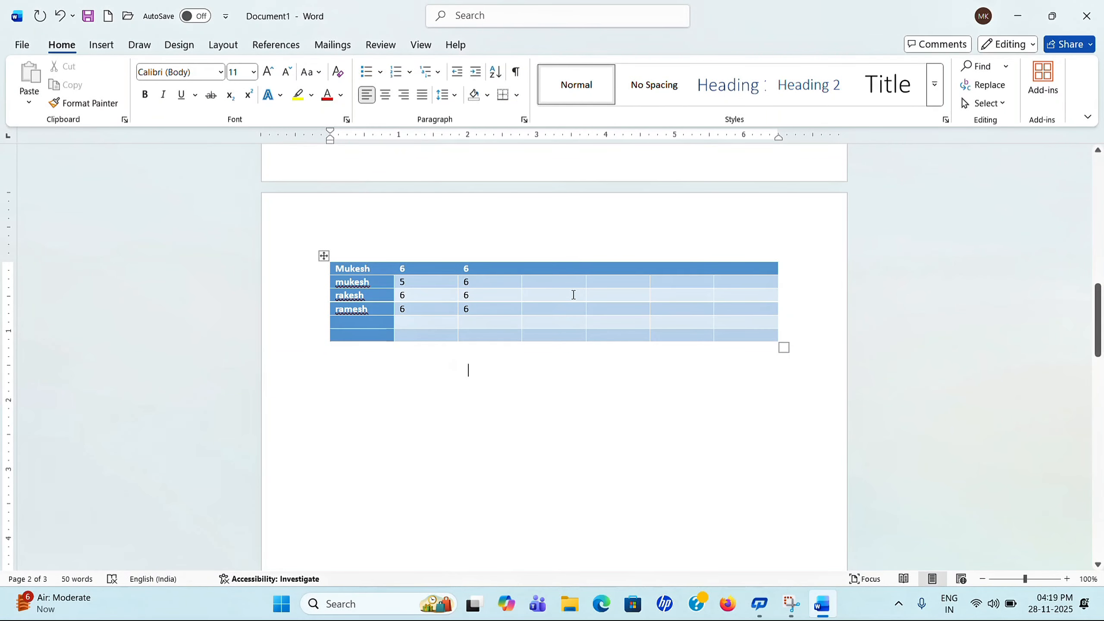
left_click(324, 255)
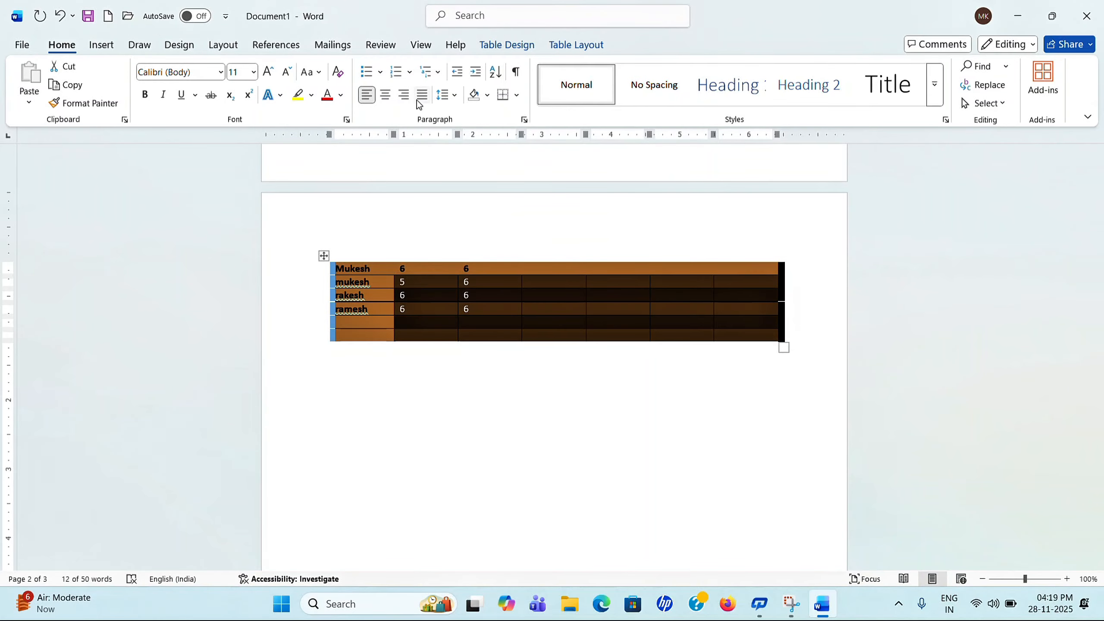
double_click(326, 253)
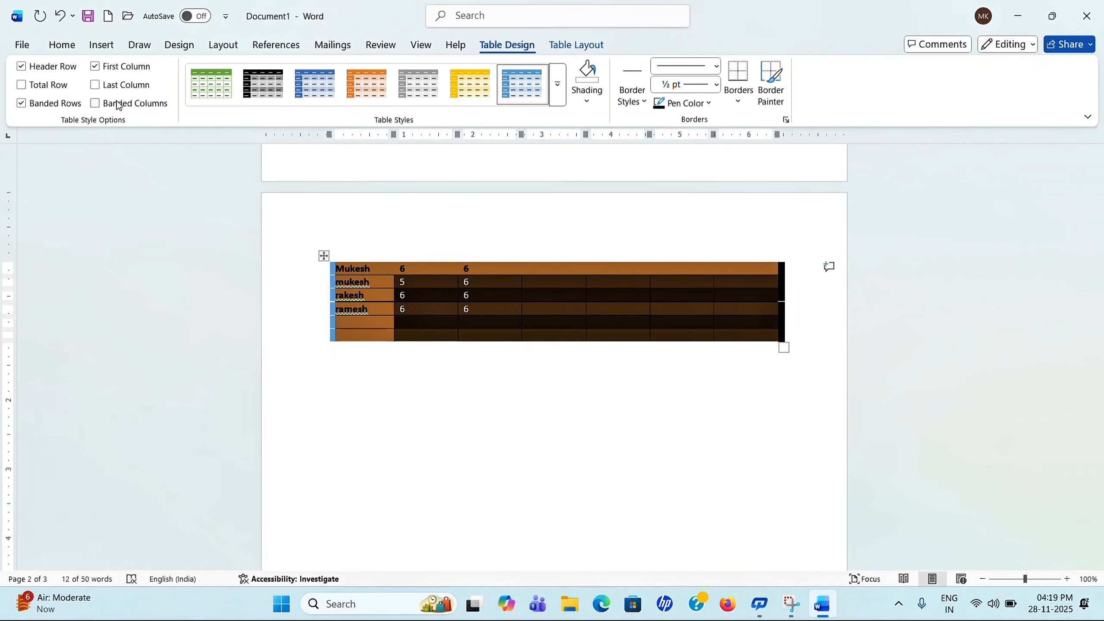
Step: Try the Header Row, Total Row and Last Column options, leaving them as before
left_click(22, 69)
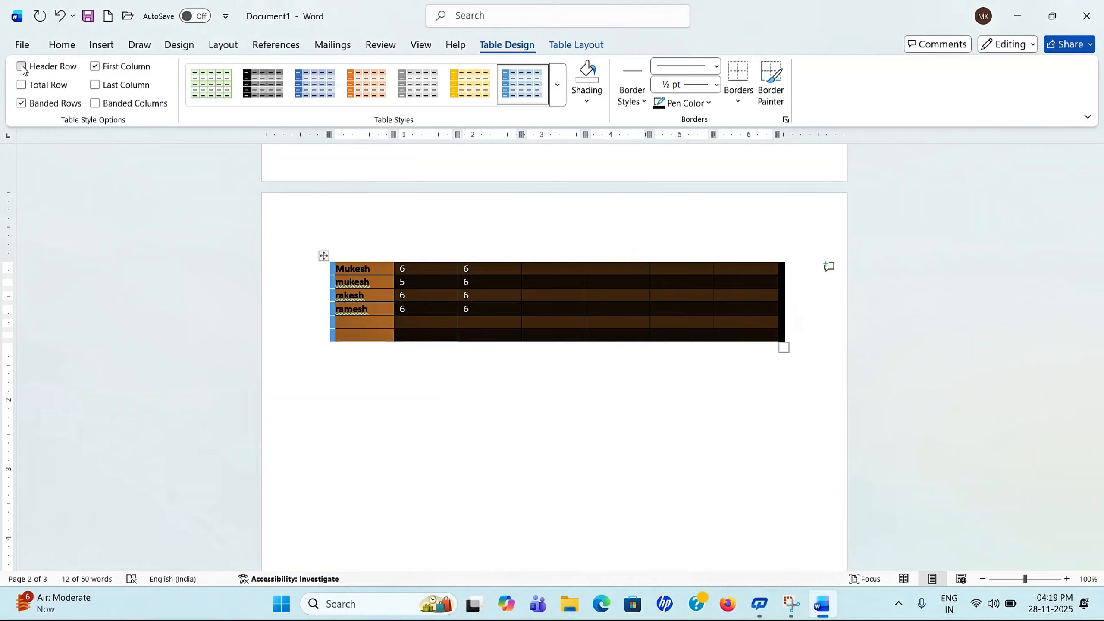
left_click(22, 67)
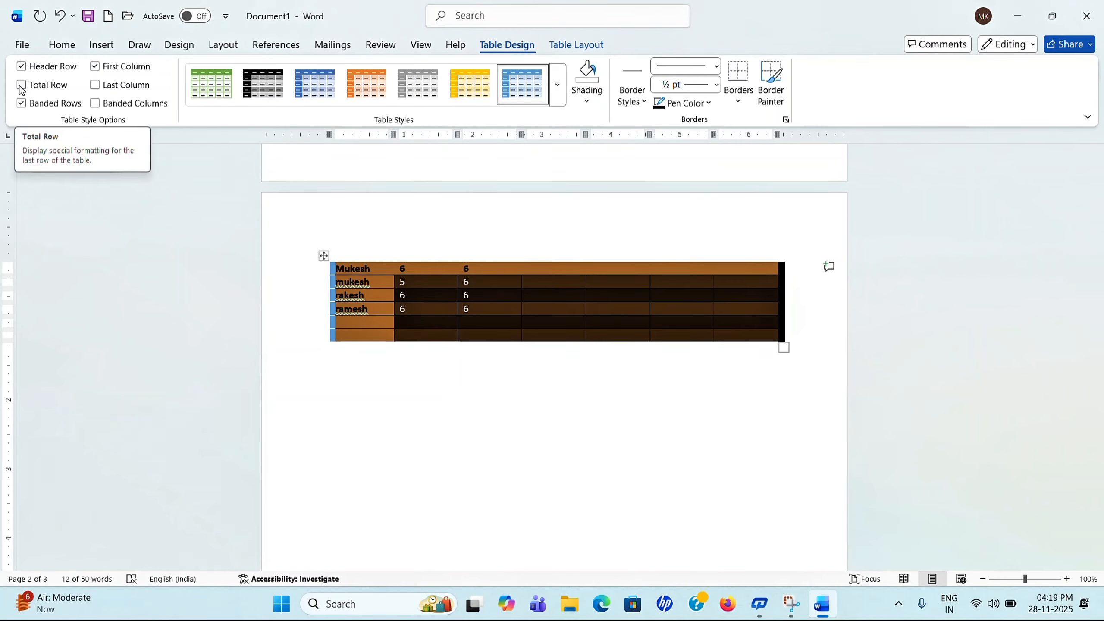
left_click(22, 87)
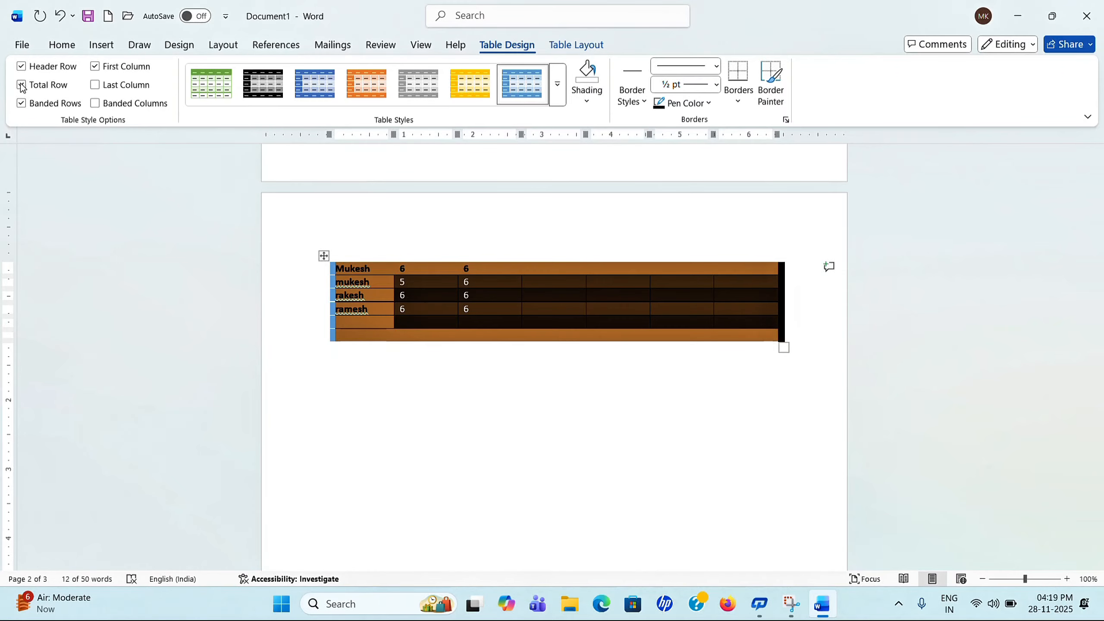
left_click(24, 87)
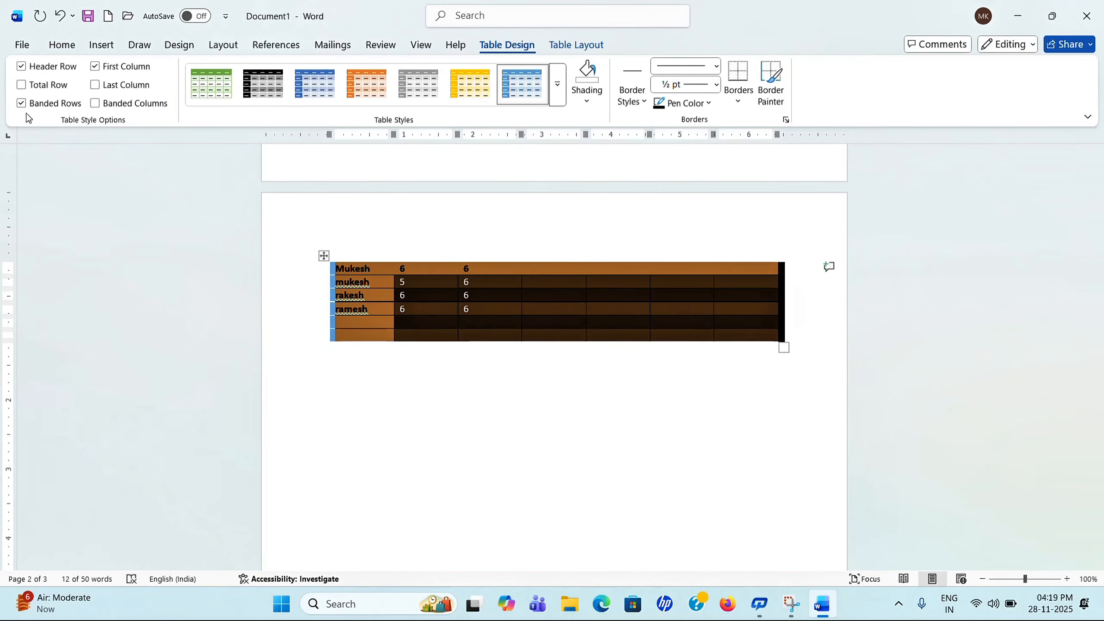
left_click(95, 85)
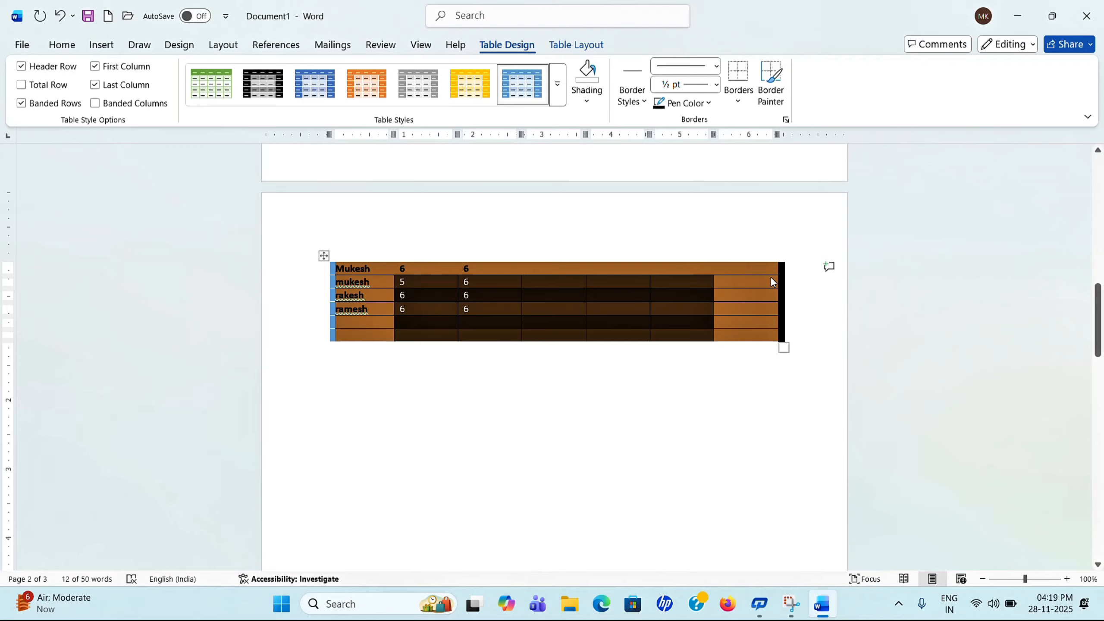
left_click(96, 85)
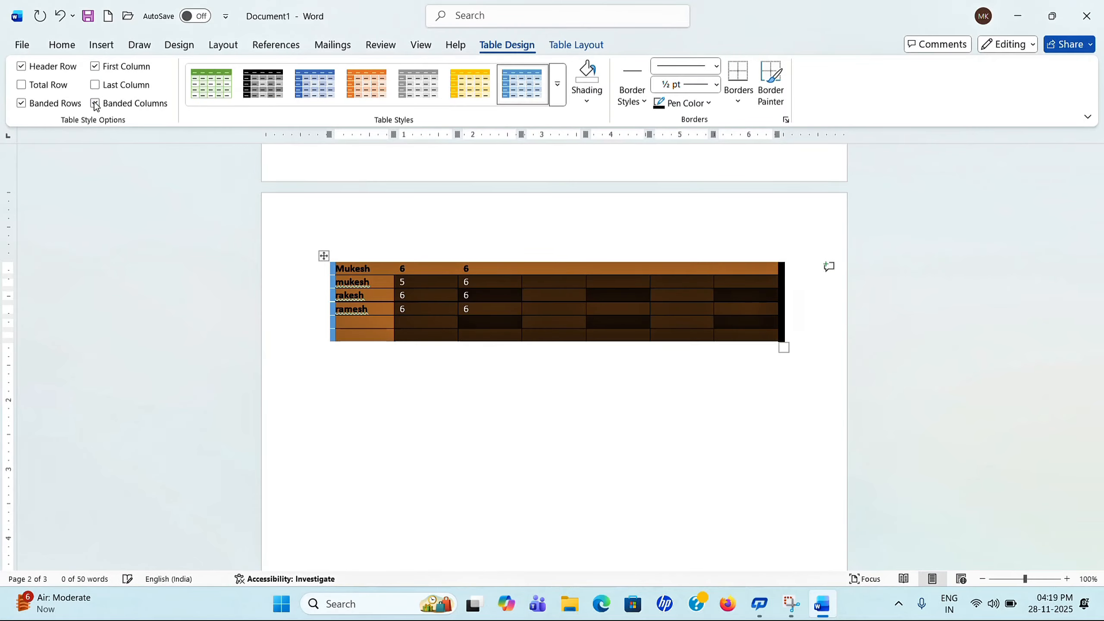
left_click(468, 370)
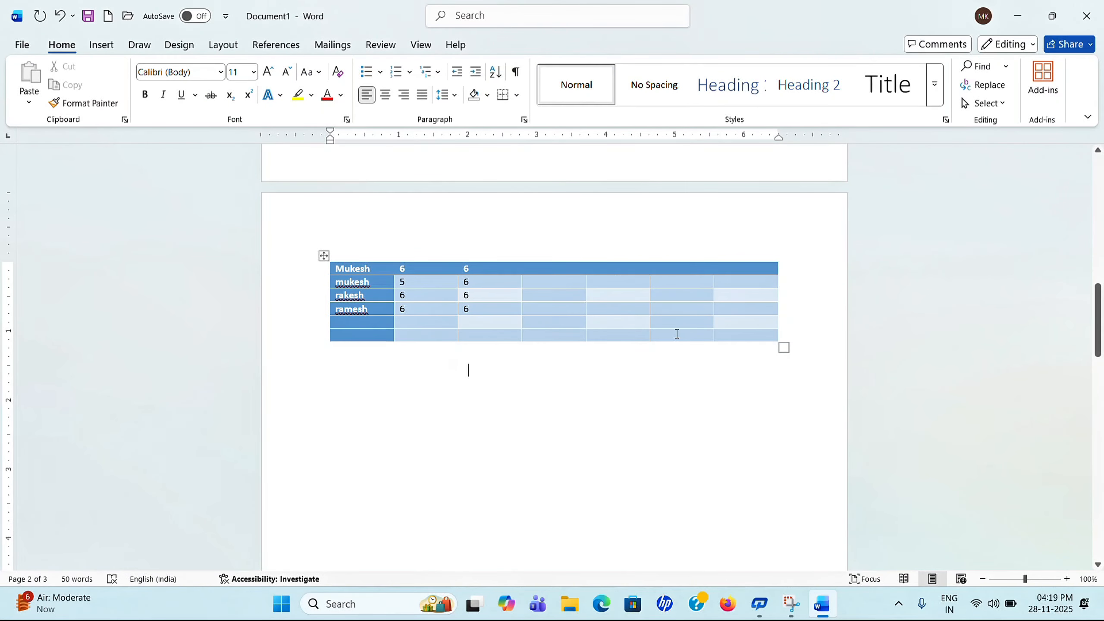
Step: Reselect the table and turn on First Column emphasis in Table Style Options
left_click(324, 256)
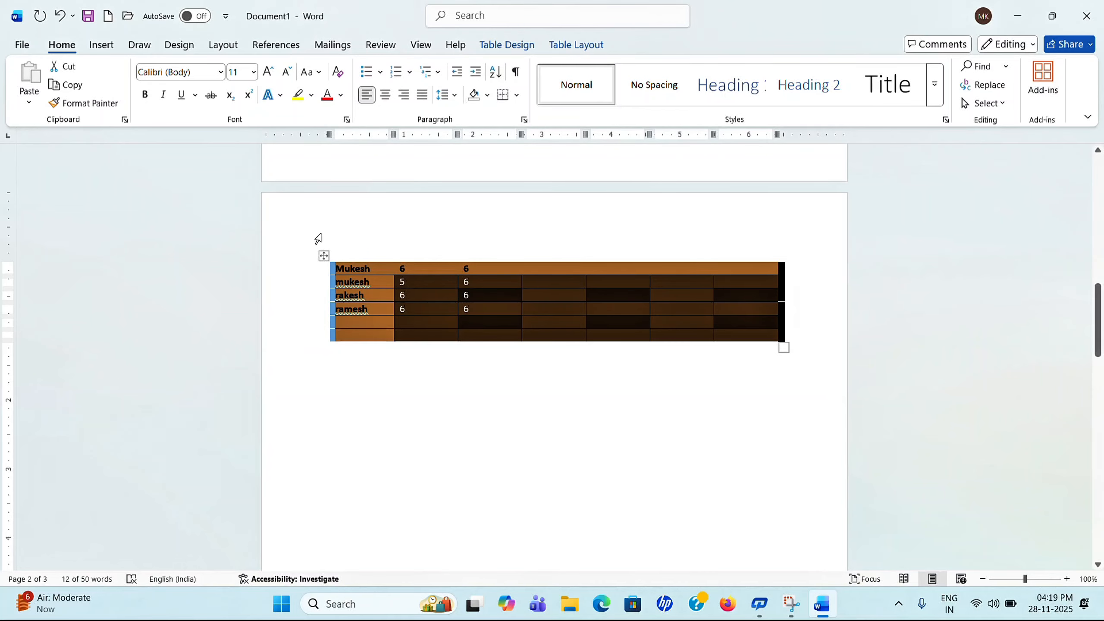
double_click(324, 255)
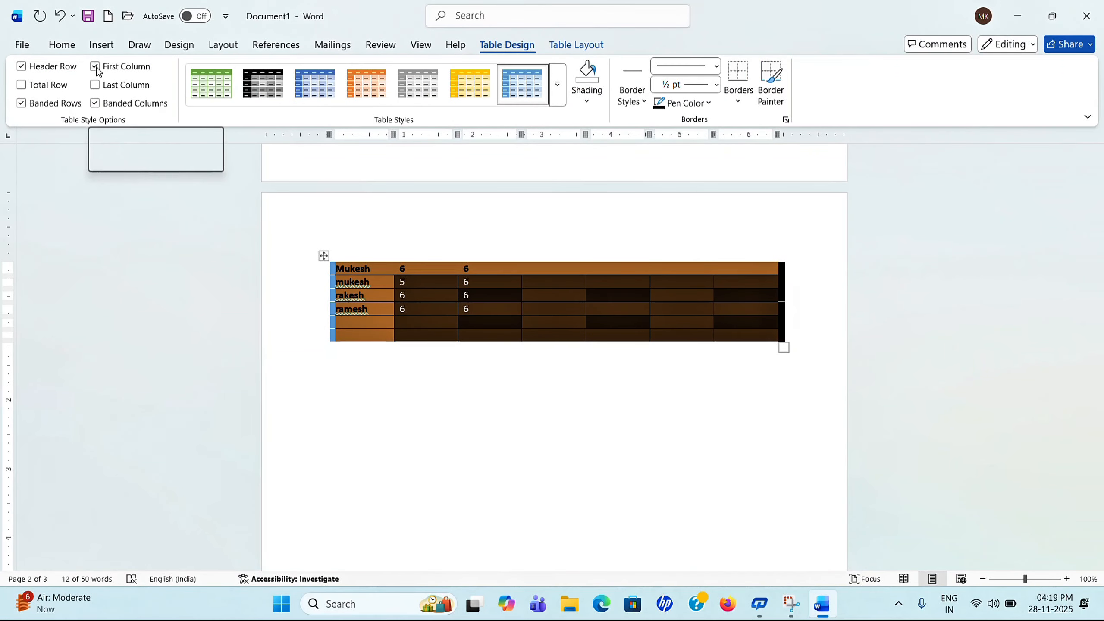
left_click(421, 374)
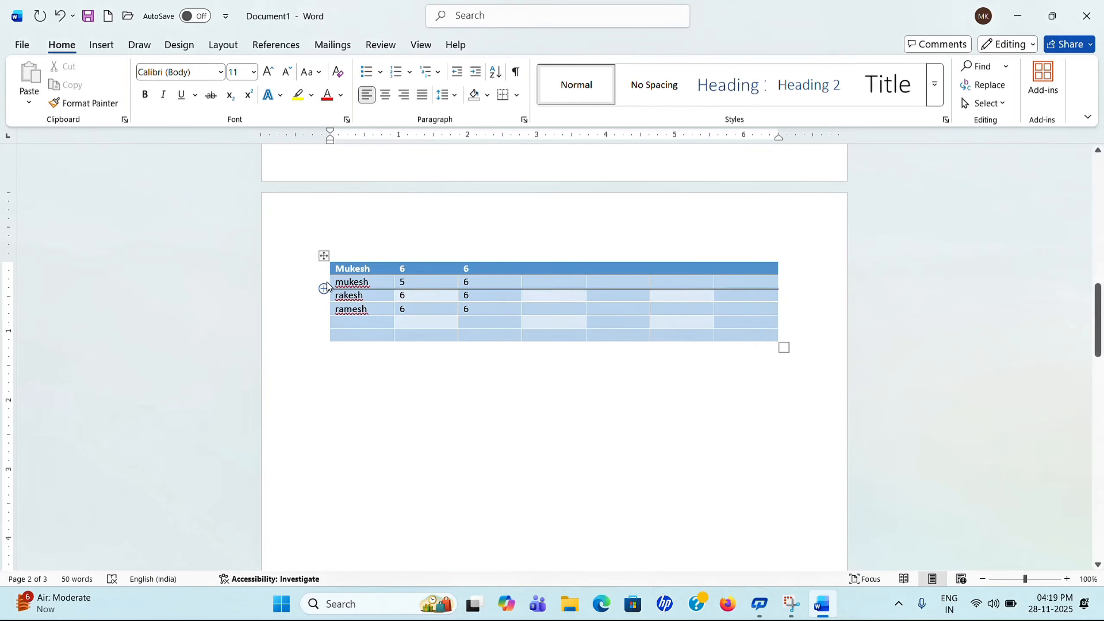
left_click(324, 255)
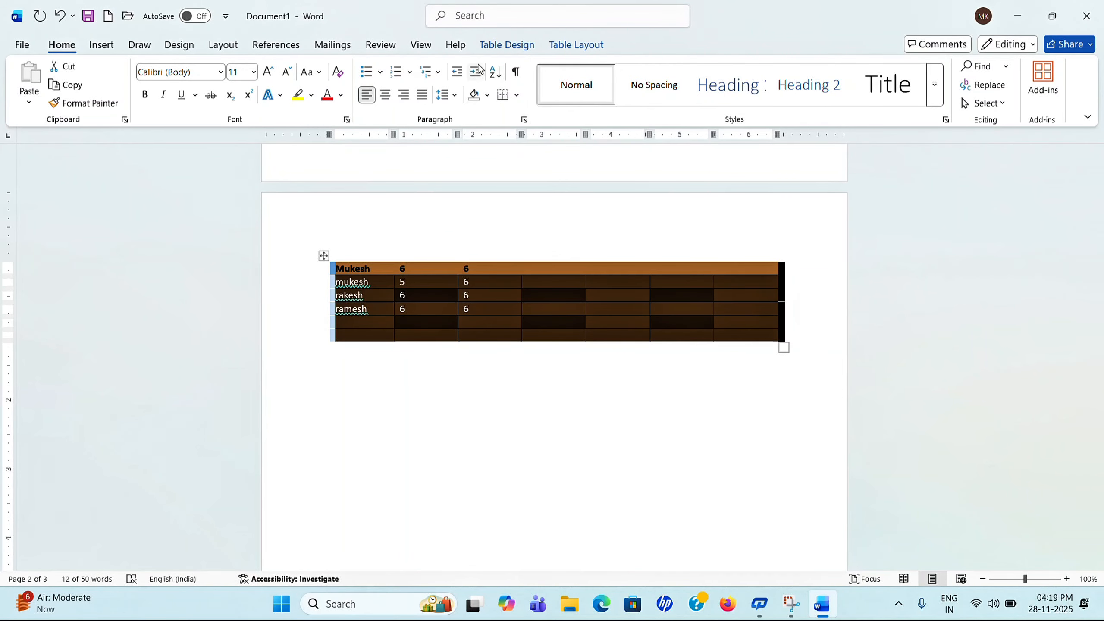
left_click(323, 256)
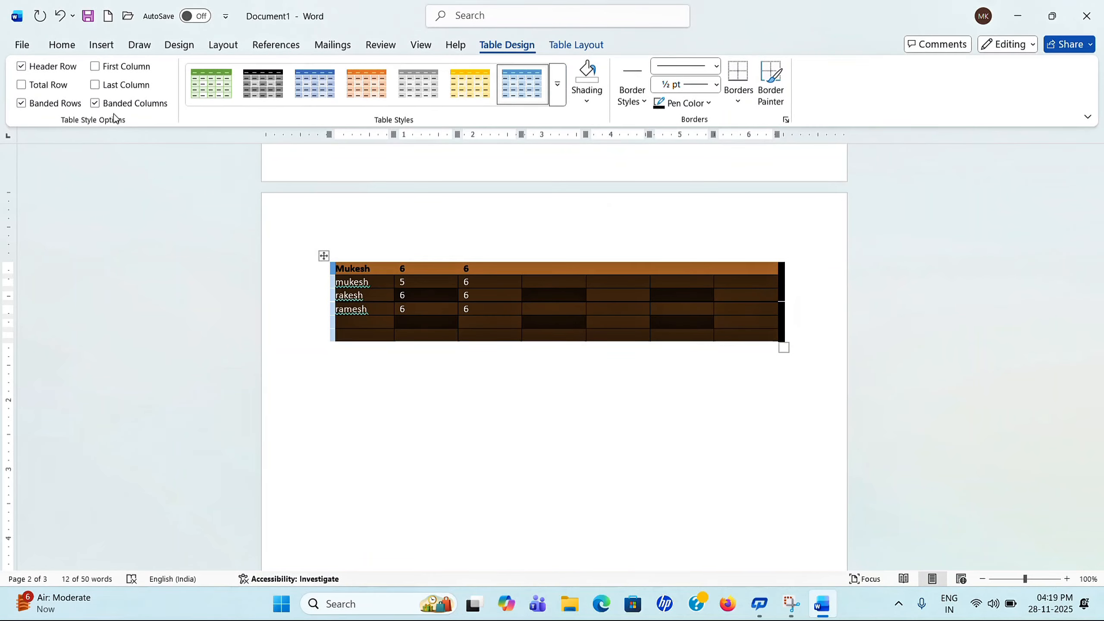
left_click(95, 66)
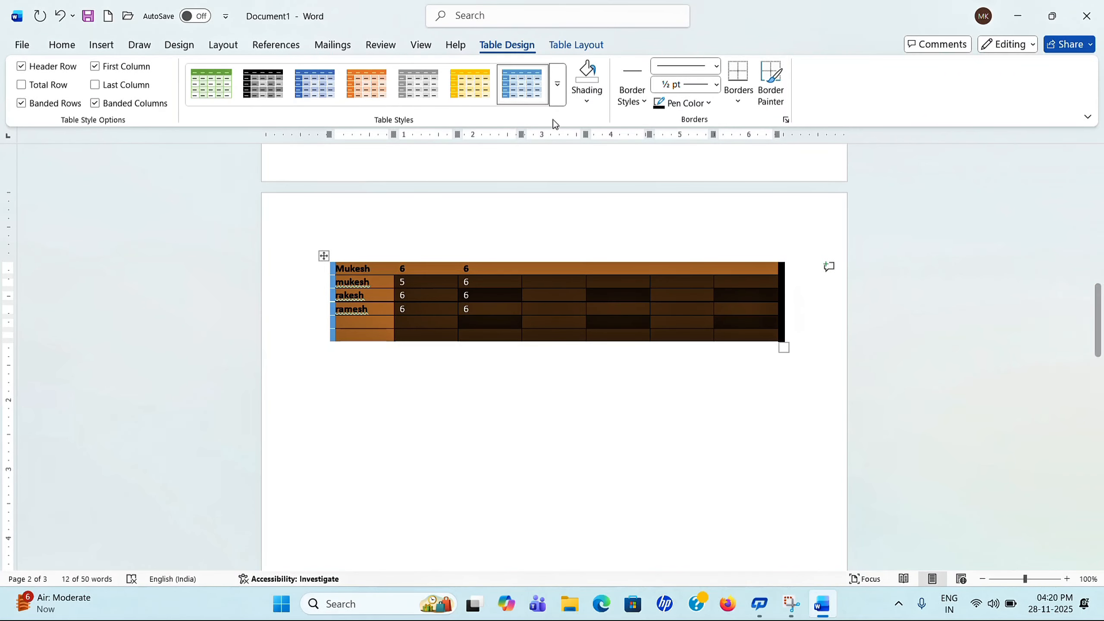
Step: Cancel Modify Table Style, then choose Clear to strip the table's style formatting
left_click(557, 95)
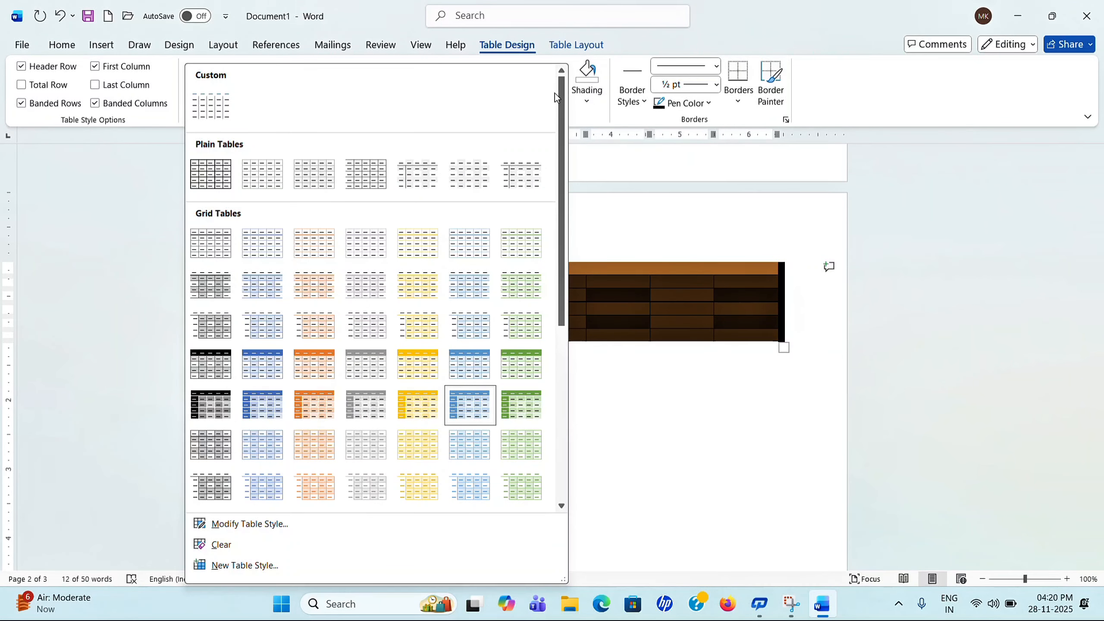
scroll(560, 404, "down", 5)
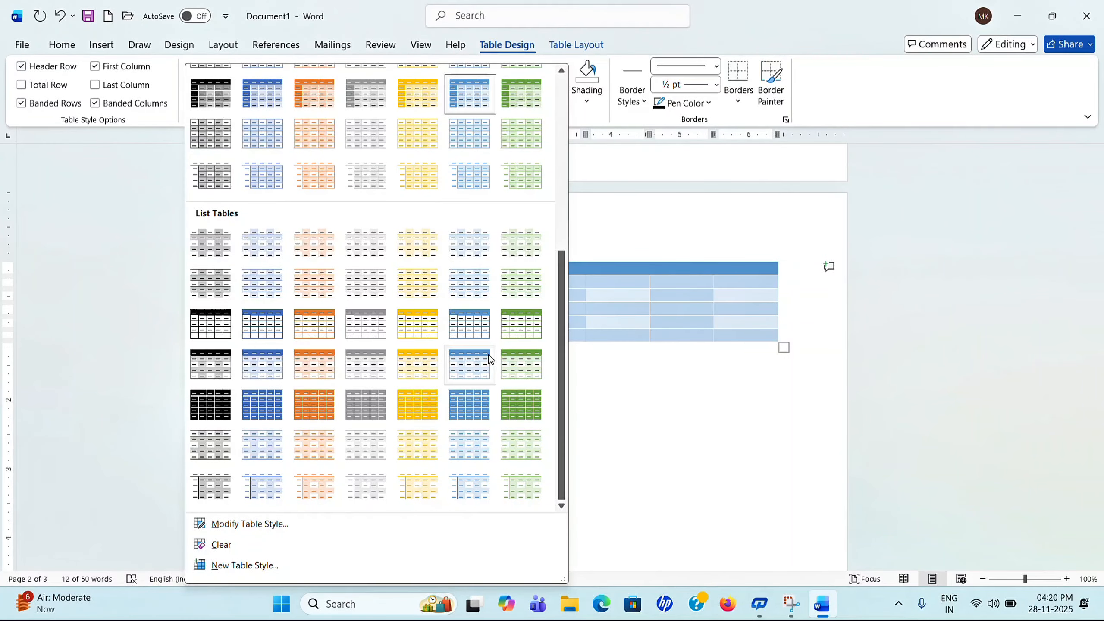
left_click(246, 525)
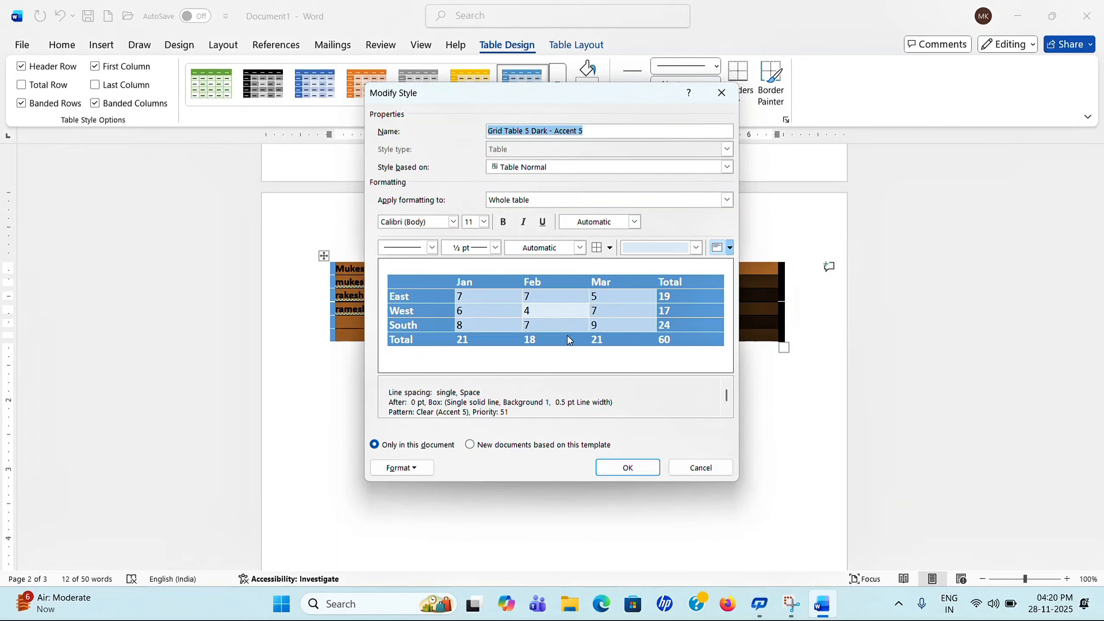
left_click(721, 93)
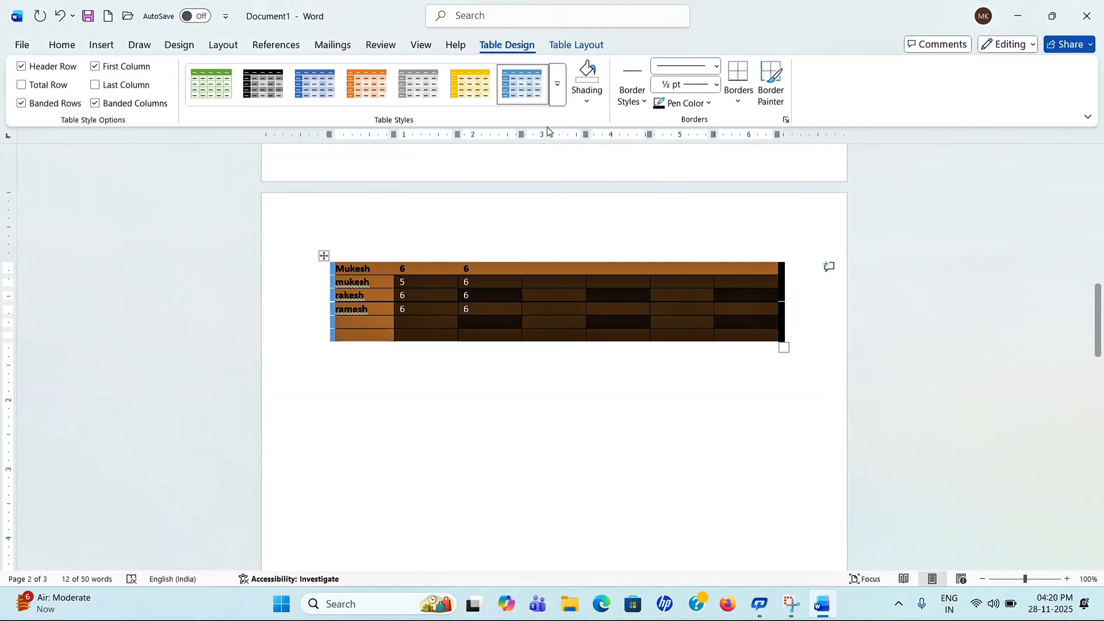
left_click(558, 100)
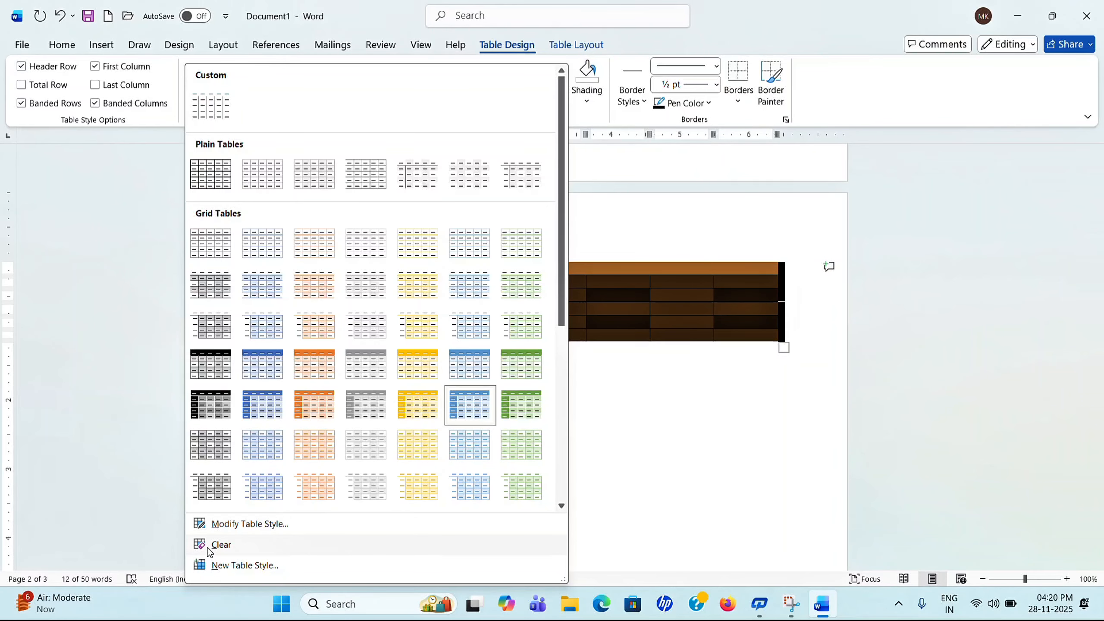
left_click(472, 435)
left_click(506, 500)
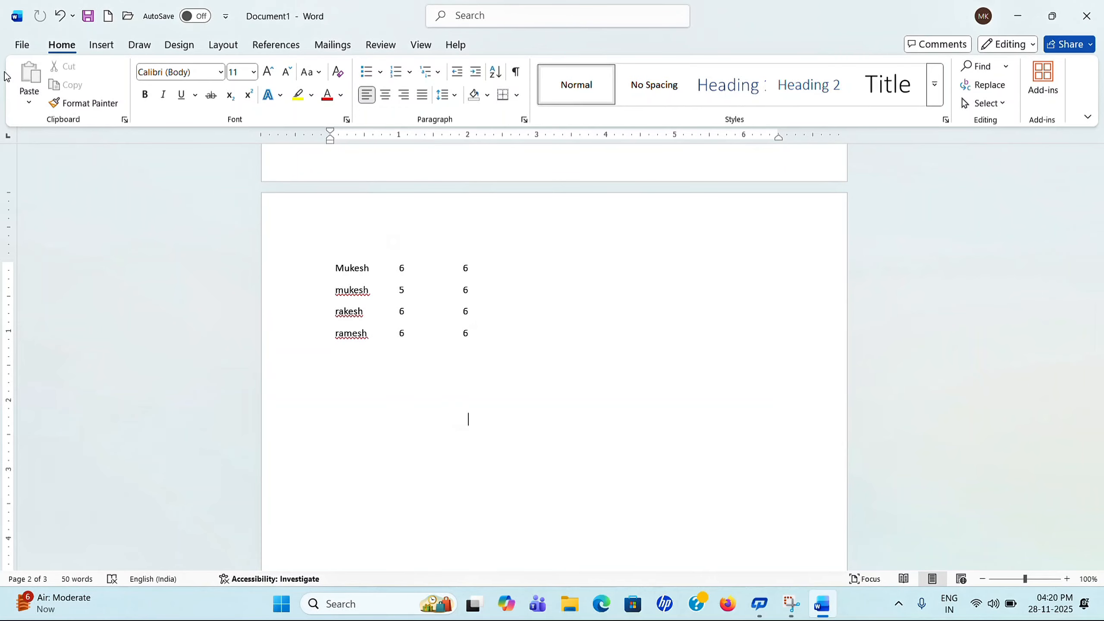
Step: Check the print preview, then undo the Clear to bring back the table's style
left_click(22, 44)
left_click(48, 295)
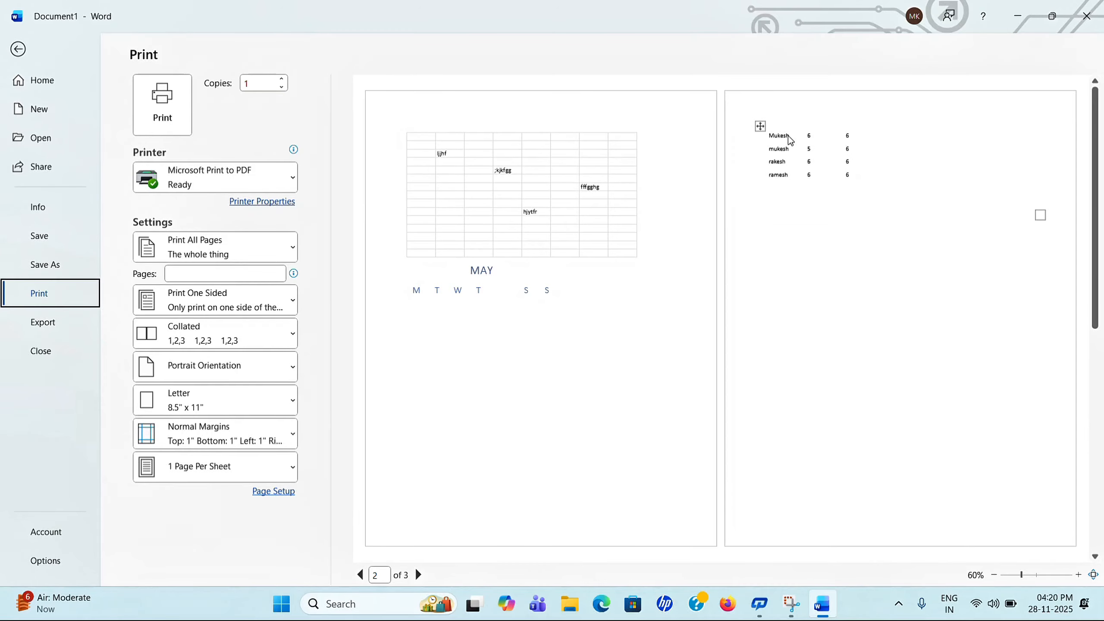
left_click(18, 48)
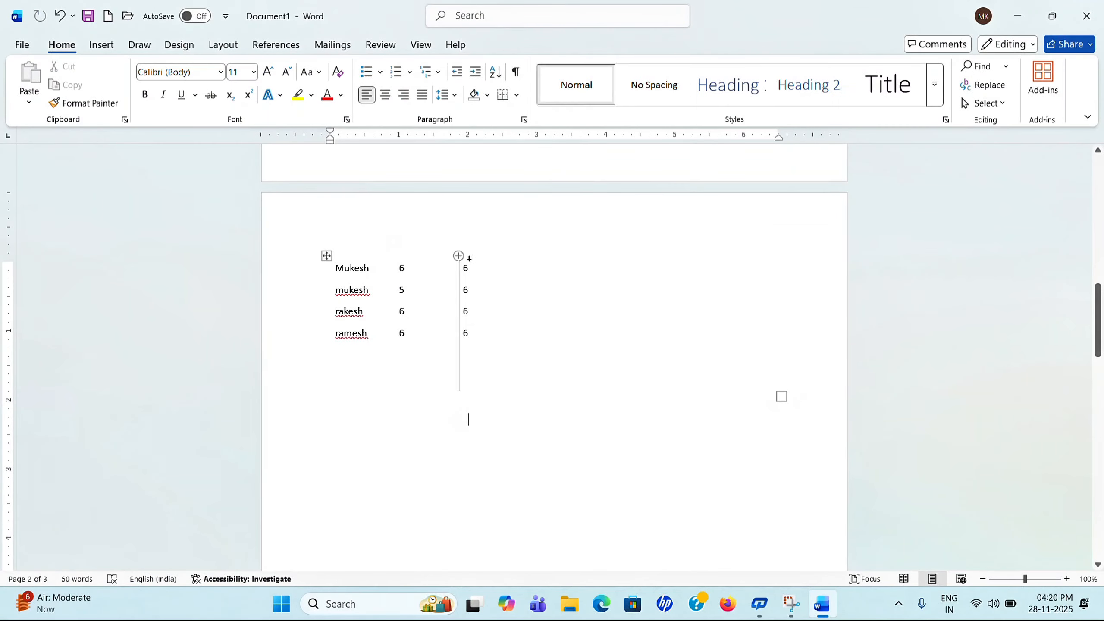
left_click(61, 17)
left_click(324, 256)
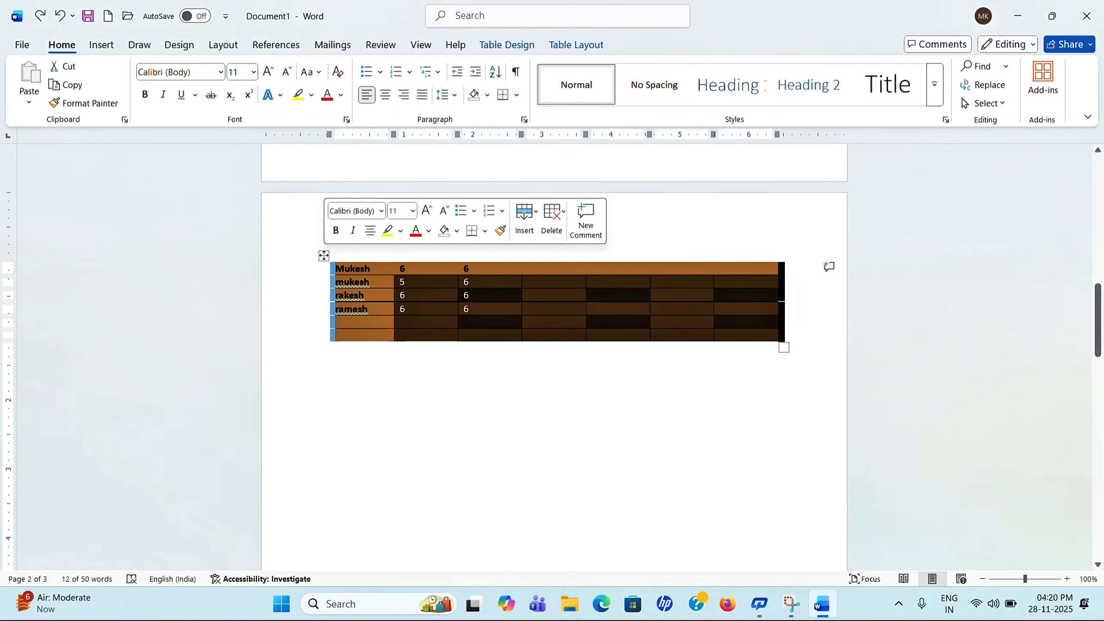
left_click(507, 45)
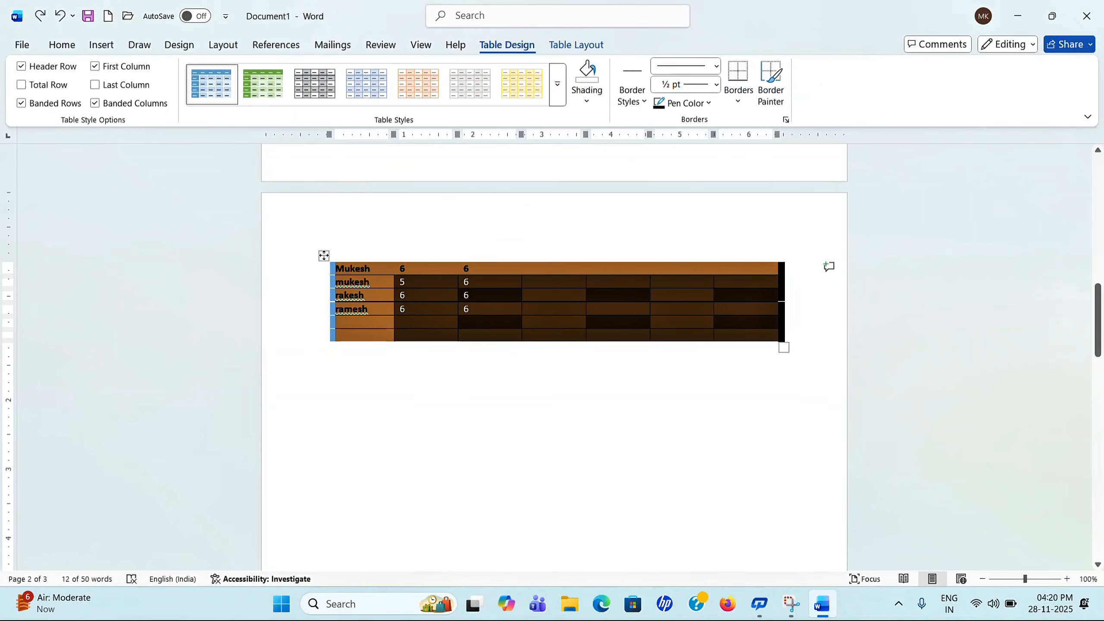
Step: Open New Table Style, keep type Table based on Table Normal, then cancel it
left_click(557, 95)
left_click_drag(559, 95, 567, 455)
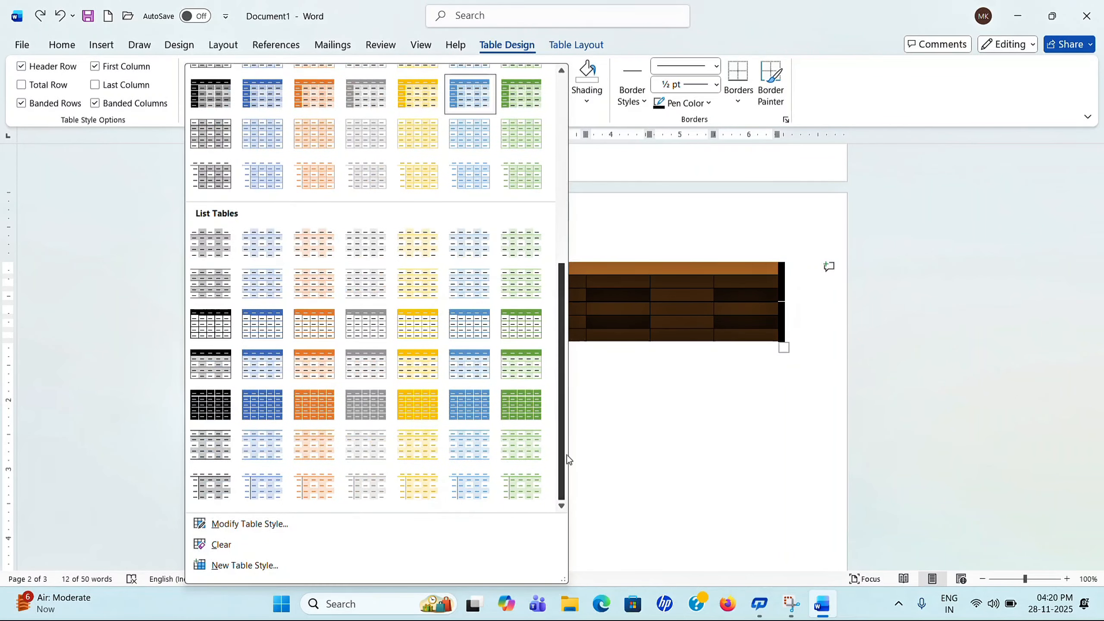
left_click(258, 566)
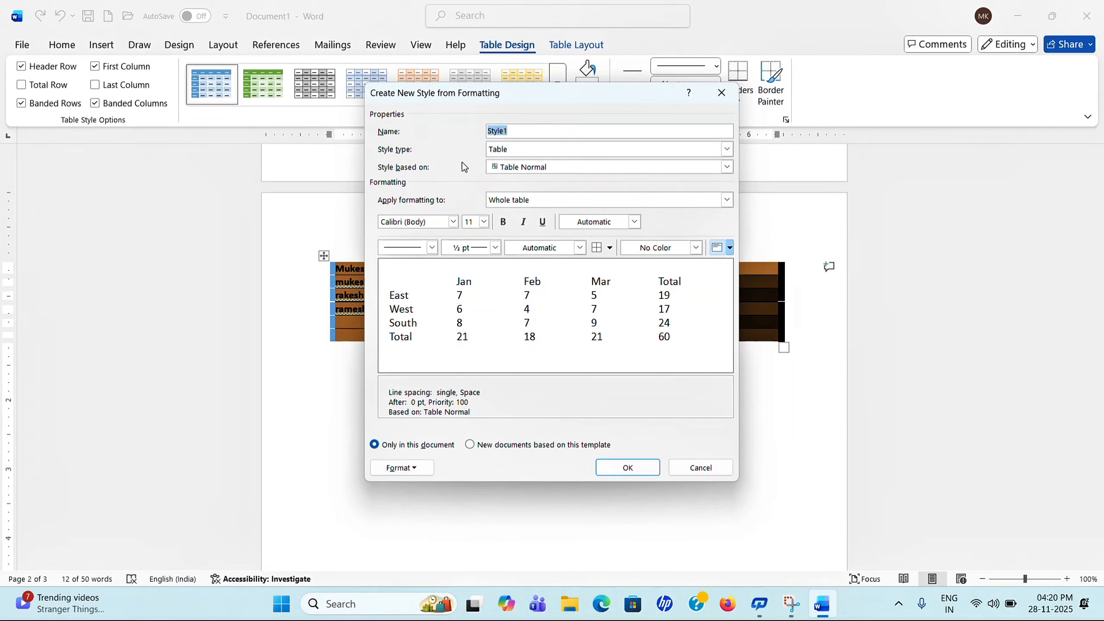
left_click(727, 149)
left_click(727, 149)
left_click(726, 166)
left_click(731, 150)
left_click(731, 151)
left_click(732, 150)
left_click(700, 468)
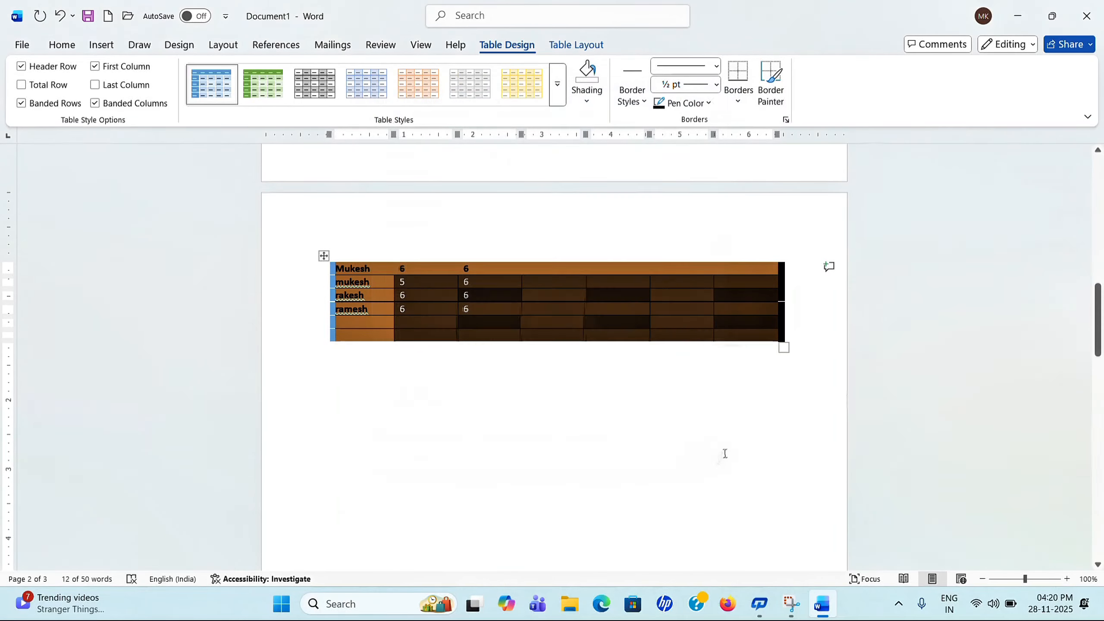
left_click(536, 468)
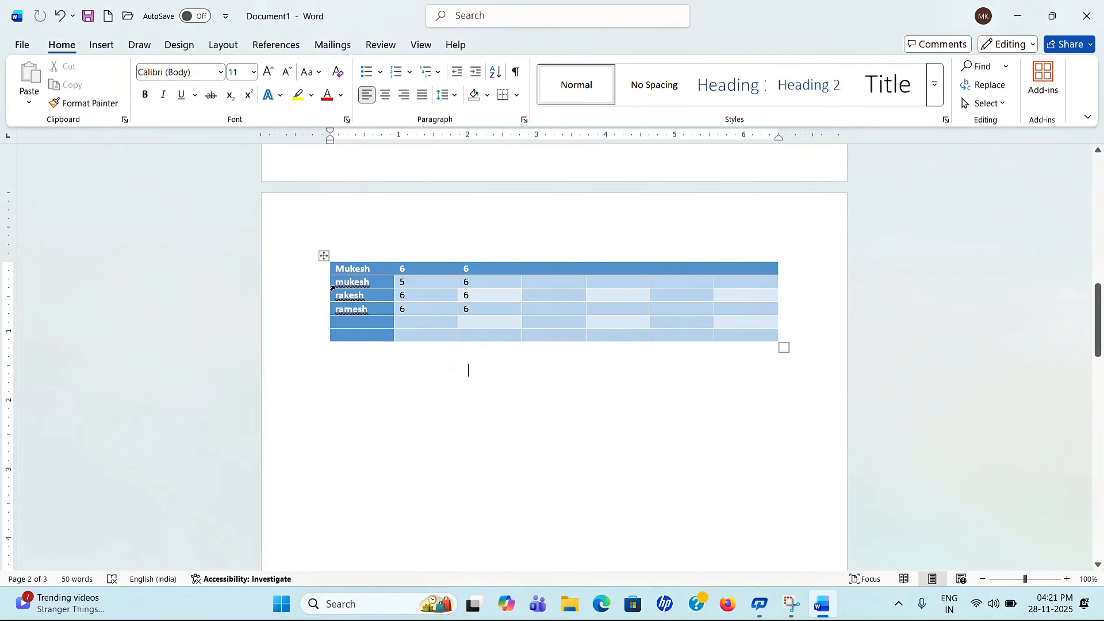
Step: Try the yellow table style on the table and preview the shading colours
left_click(325, 256)
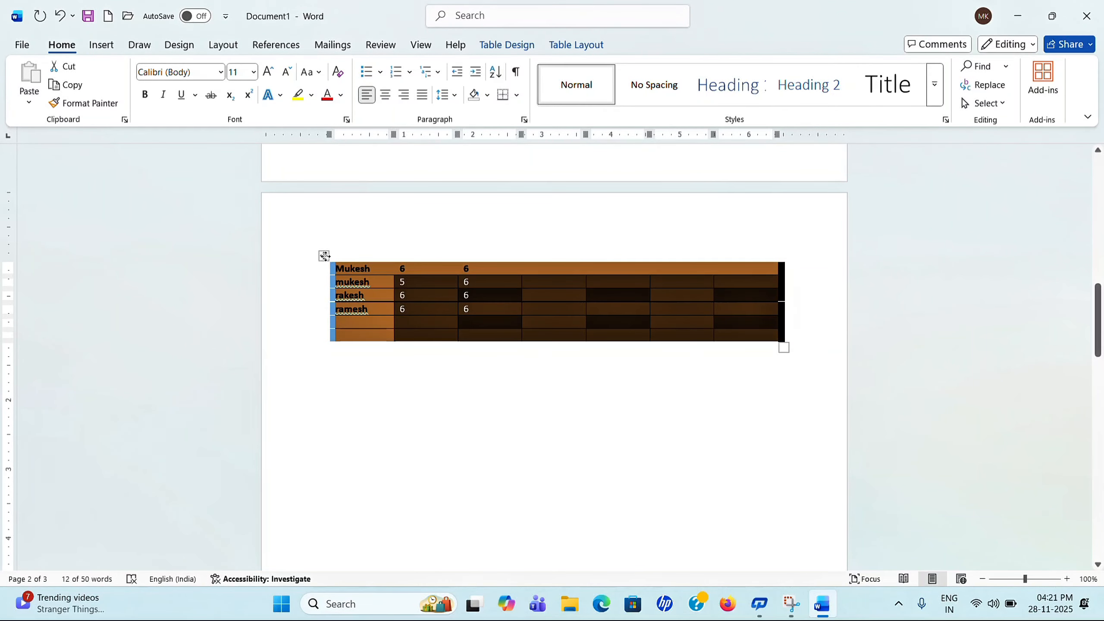
double_click(325, 256)
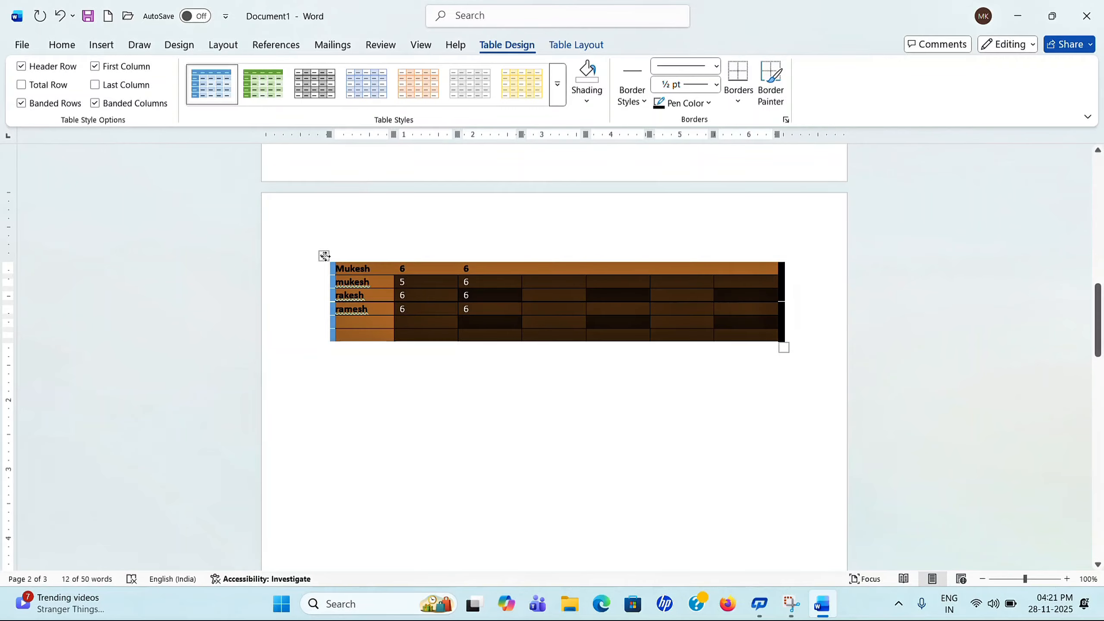
left_click(534, 103)
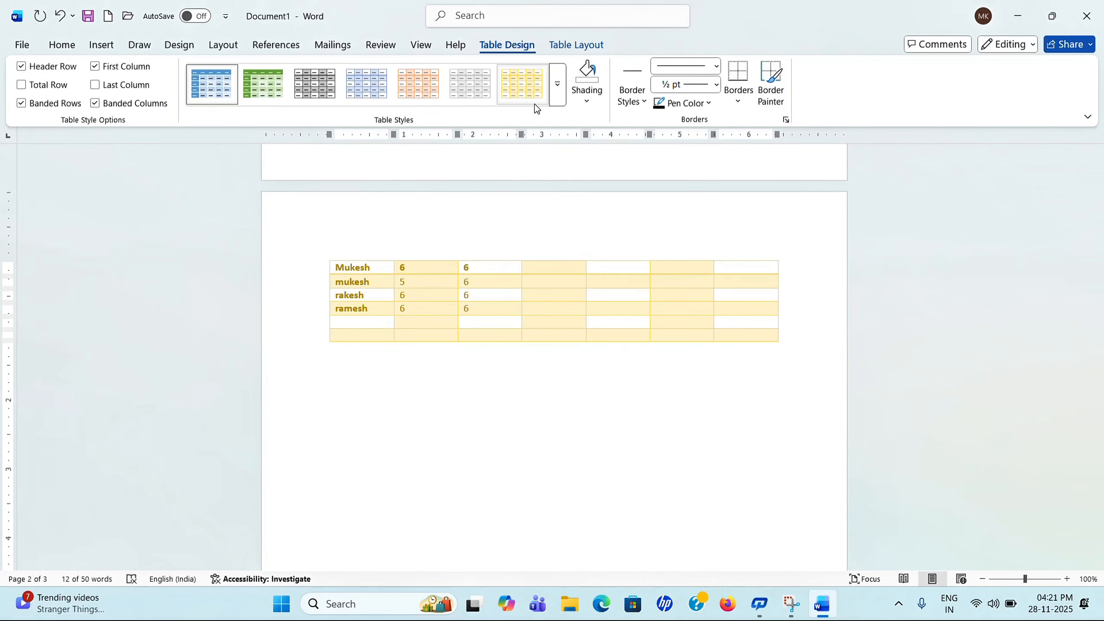
left_click(587, 106)
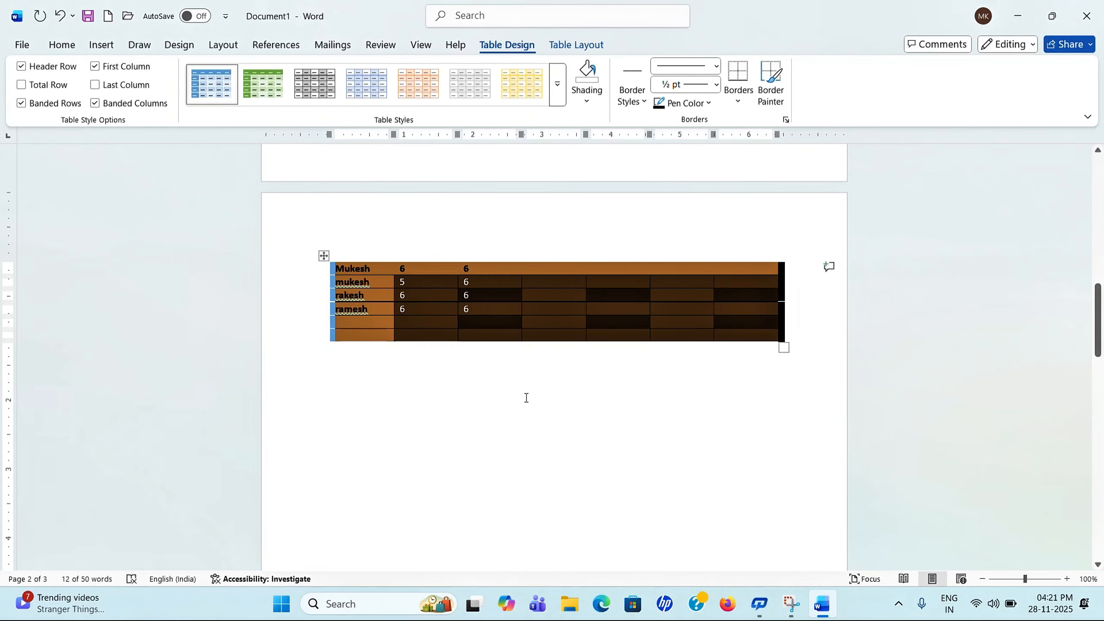
left_click(539, 435)
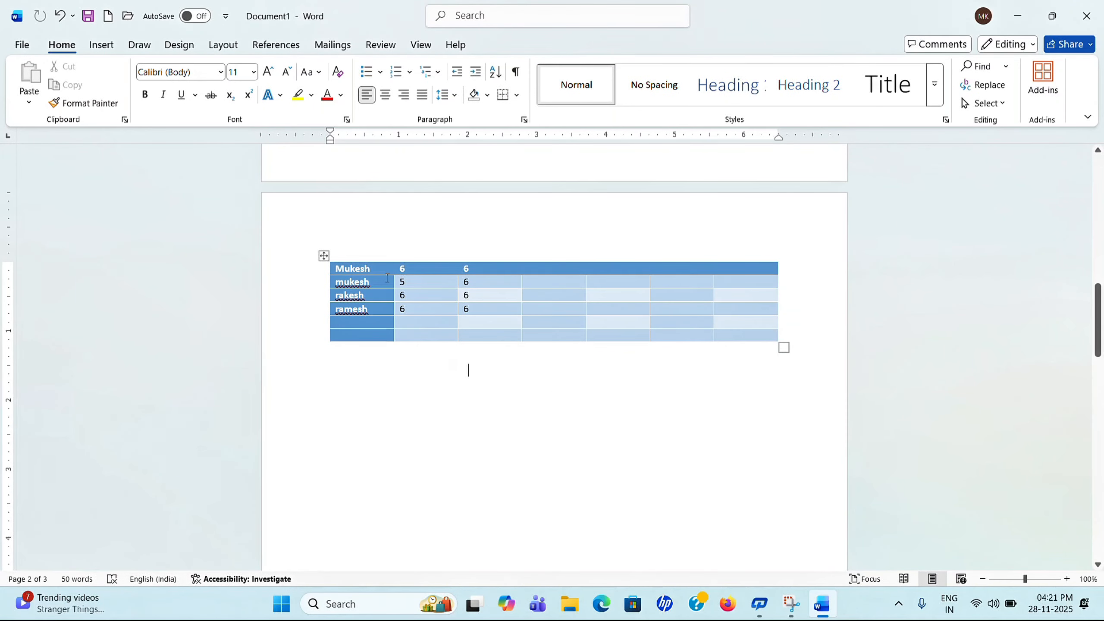
left_click(324, 255)
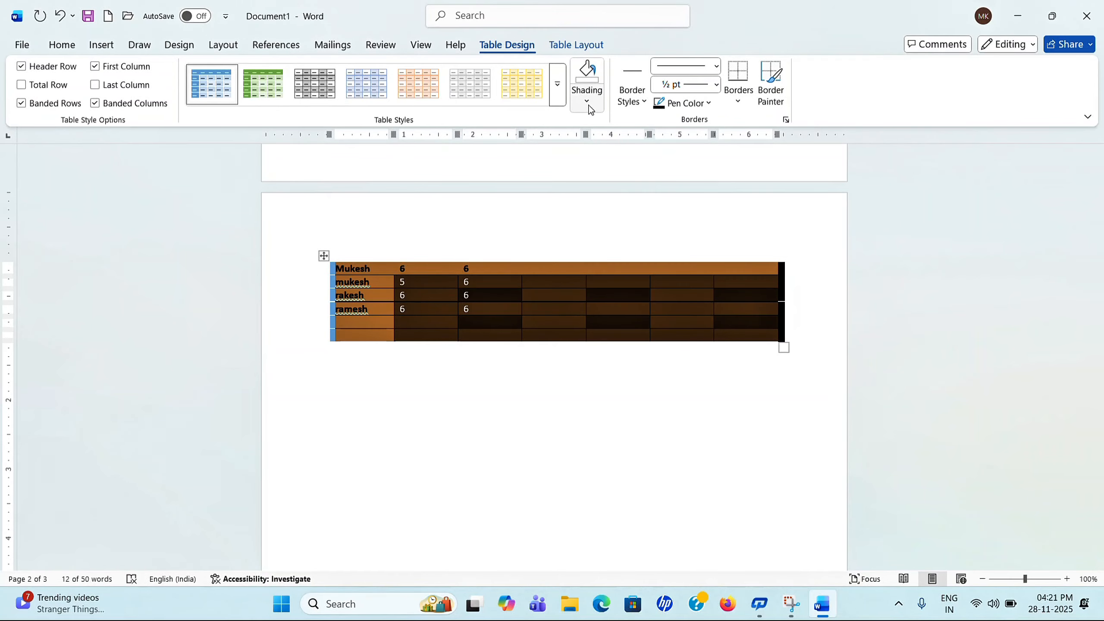
Step: Apply the plain Table Grid style and show the Shading colours for the whole table
left_click(558, 91)
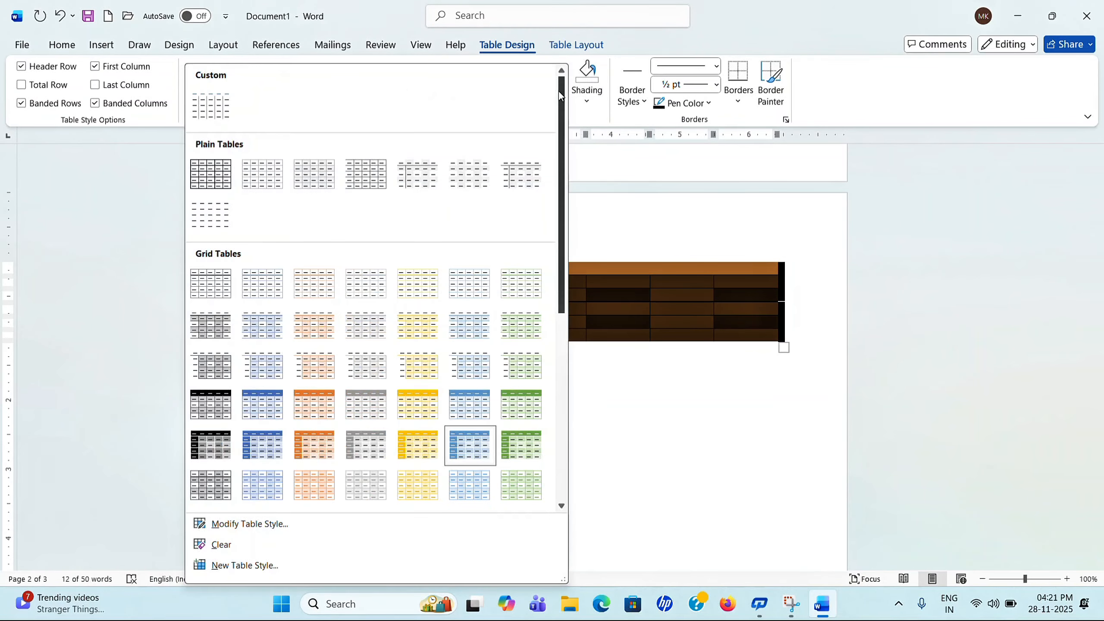
left_click(212, 170)
left_click(527, 408)
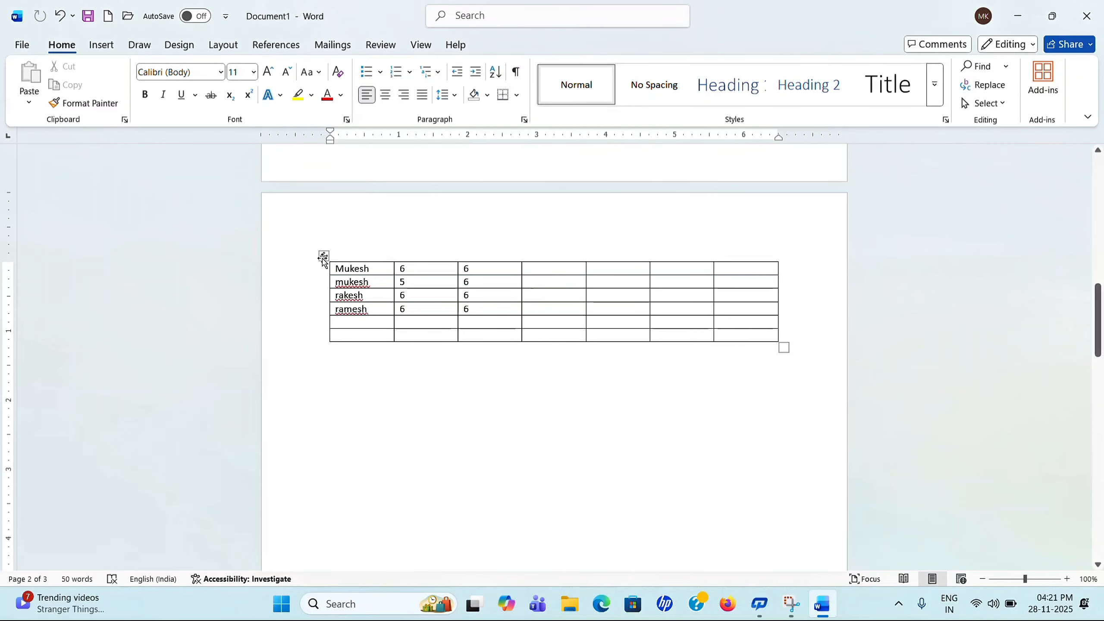
left_click(324, 257)
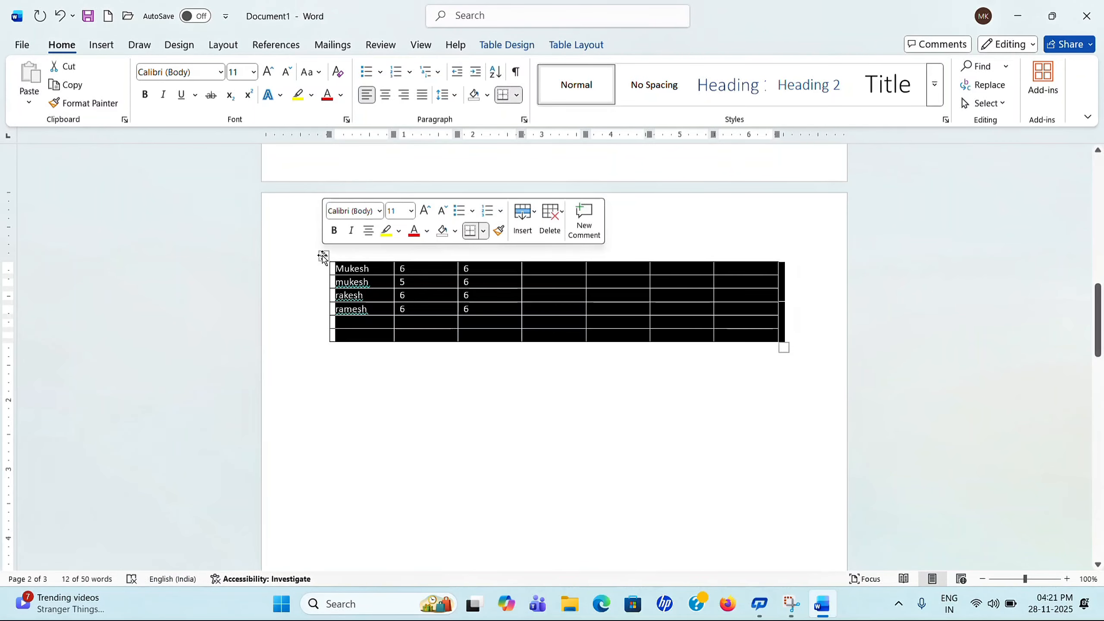
left_click(322, 255)
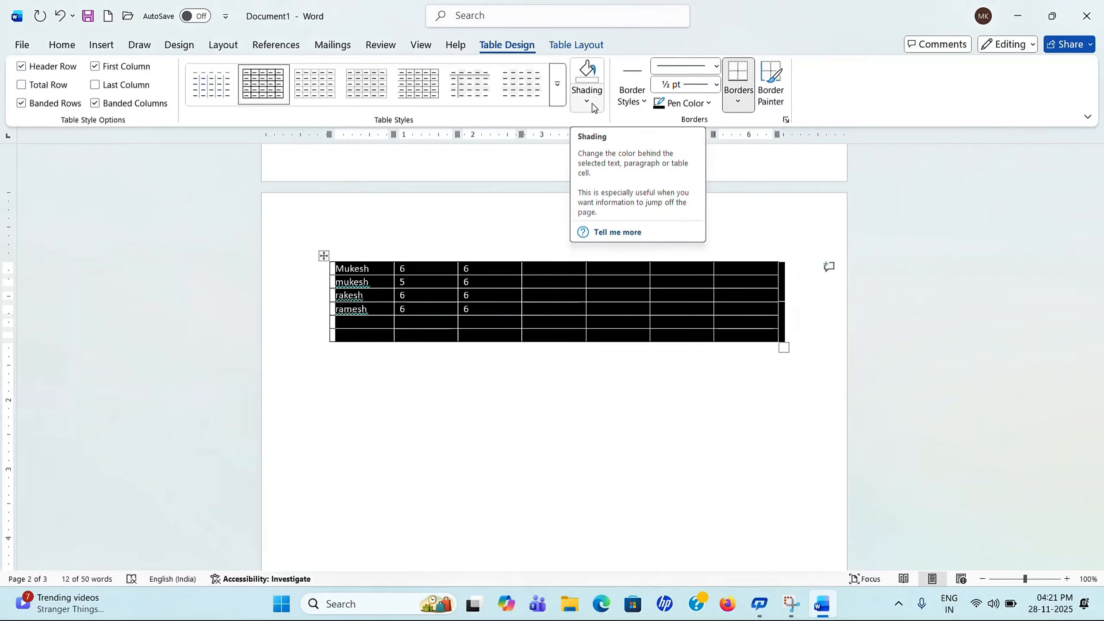
left_click(587, 101)
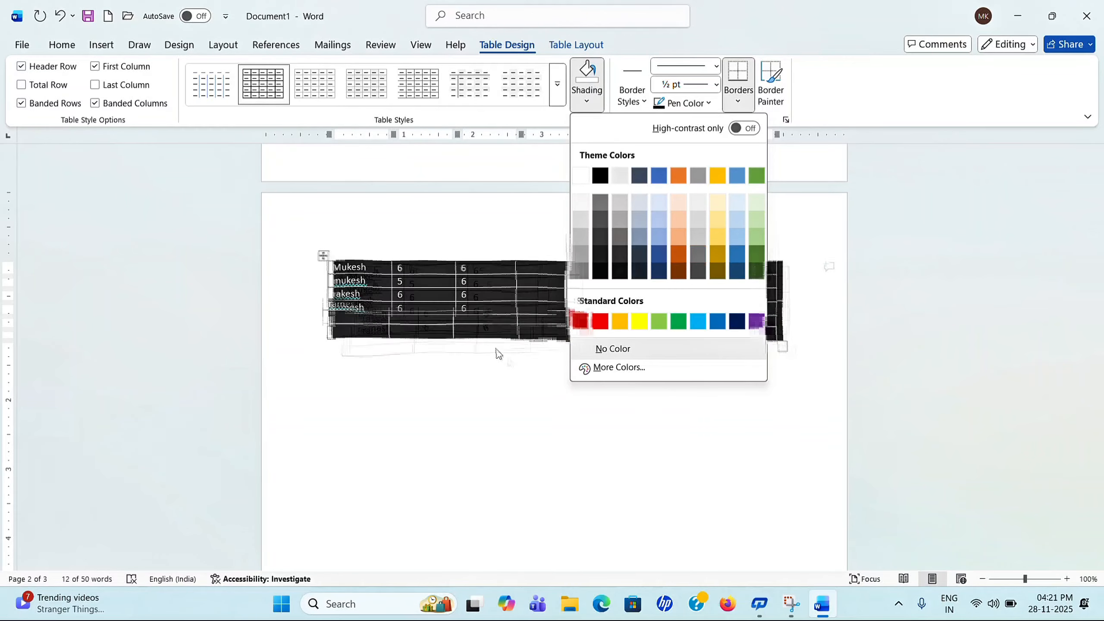
Step: Shade the table's third row dark blue
left_click(501, 324)
left_click(574, 307)
left_click_drag(341, 298, 730, 297)
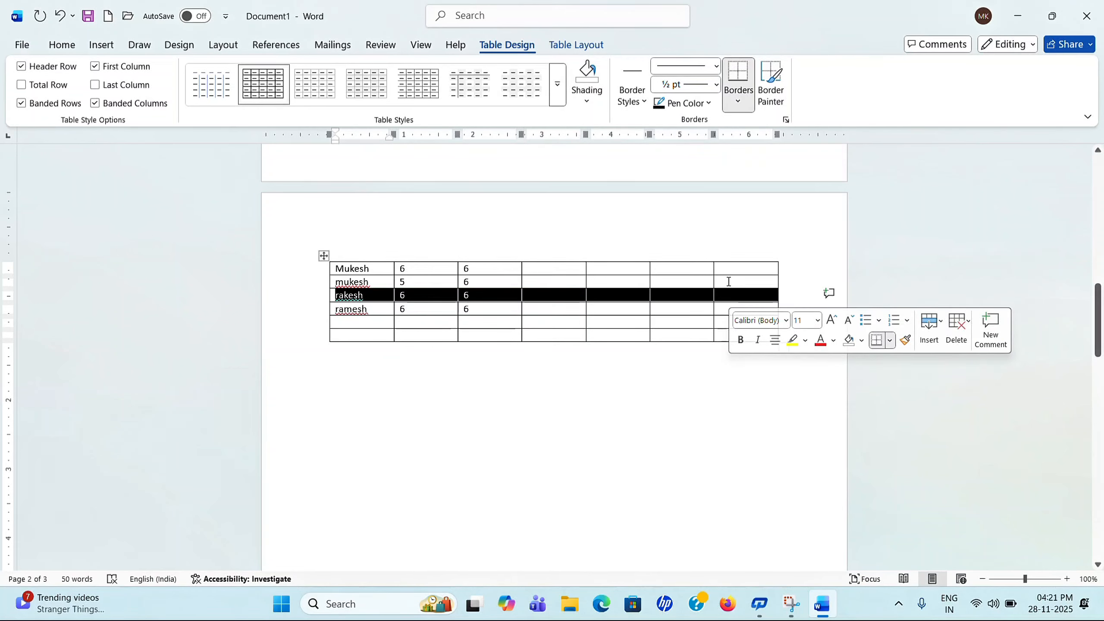
left_click(589, 102)
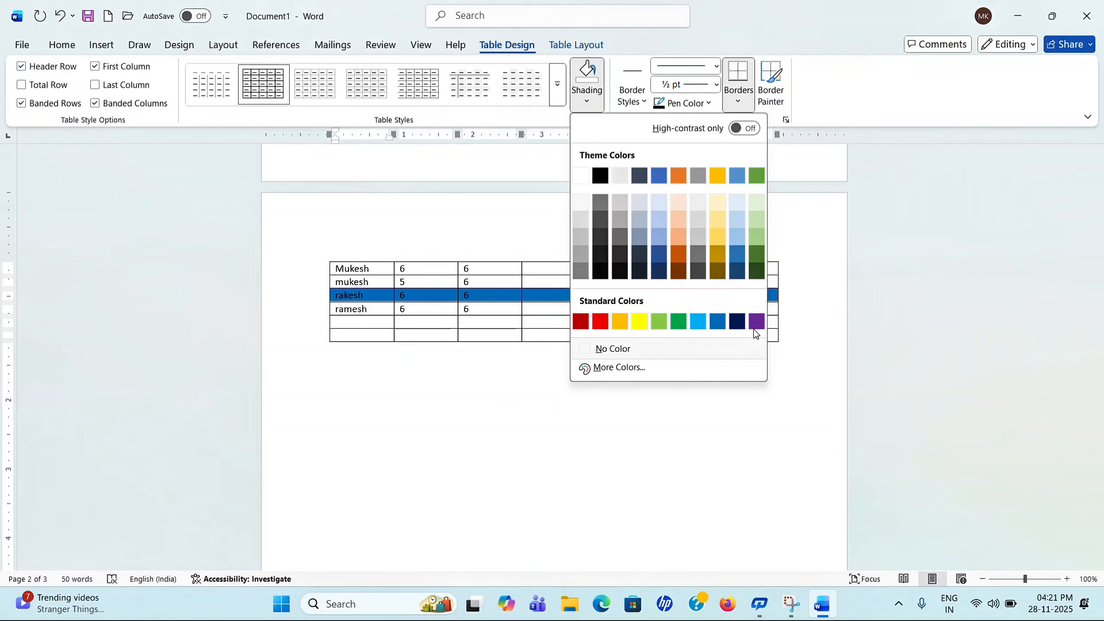
left_click(739, 321)
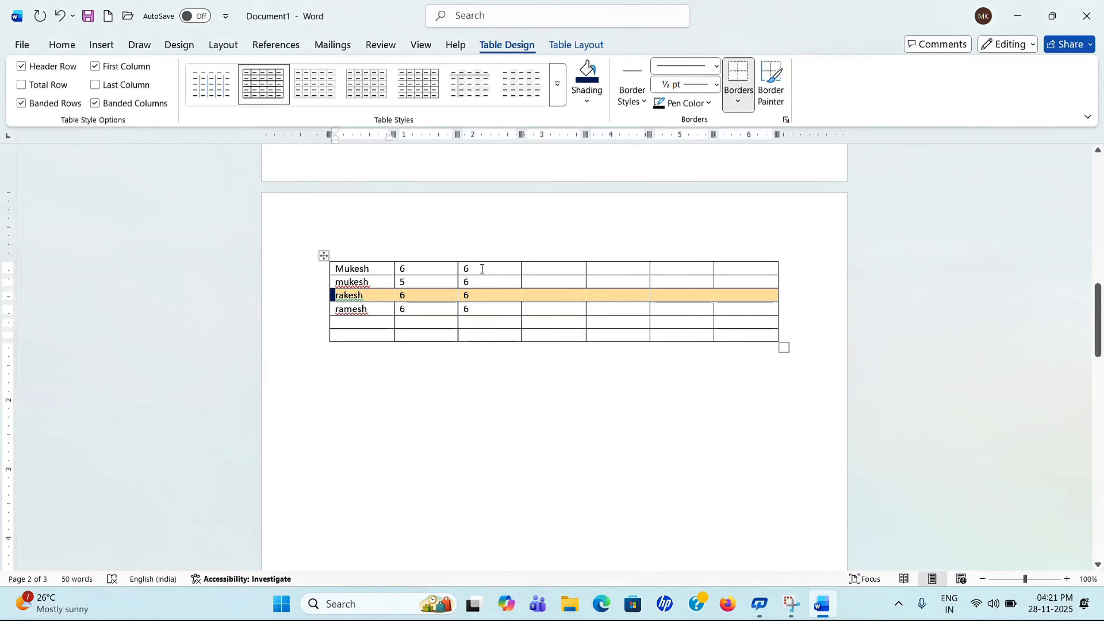
Step: Shade the third column green, then set it back to No Color
left_click_drag(482, 269, 483, 333)
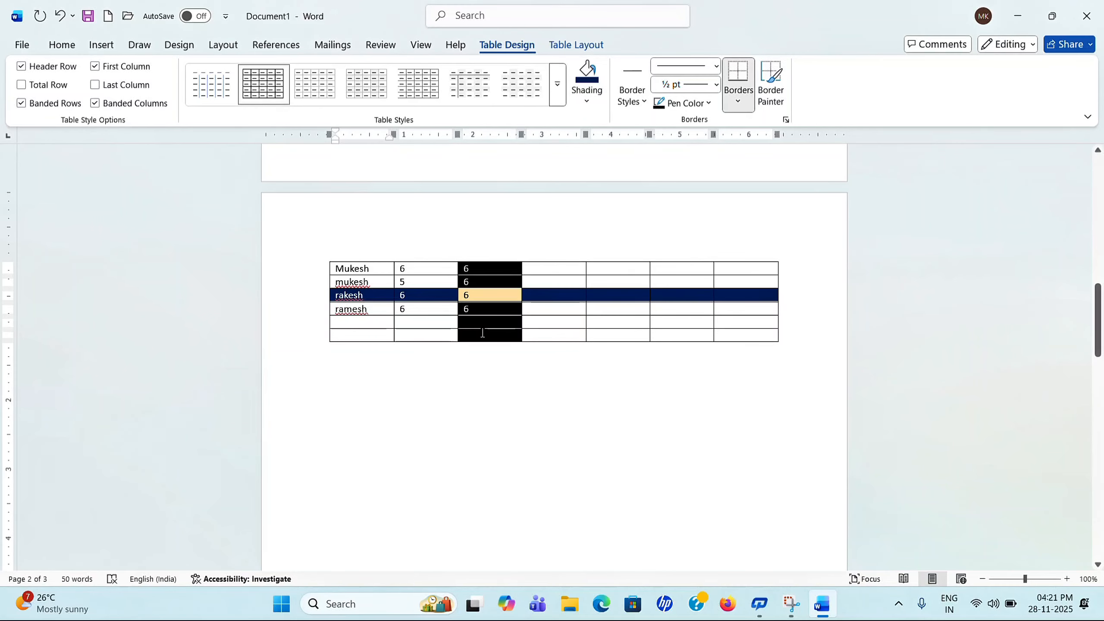
left_click(587, 104)
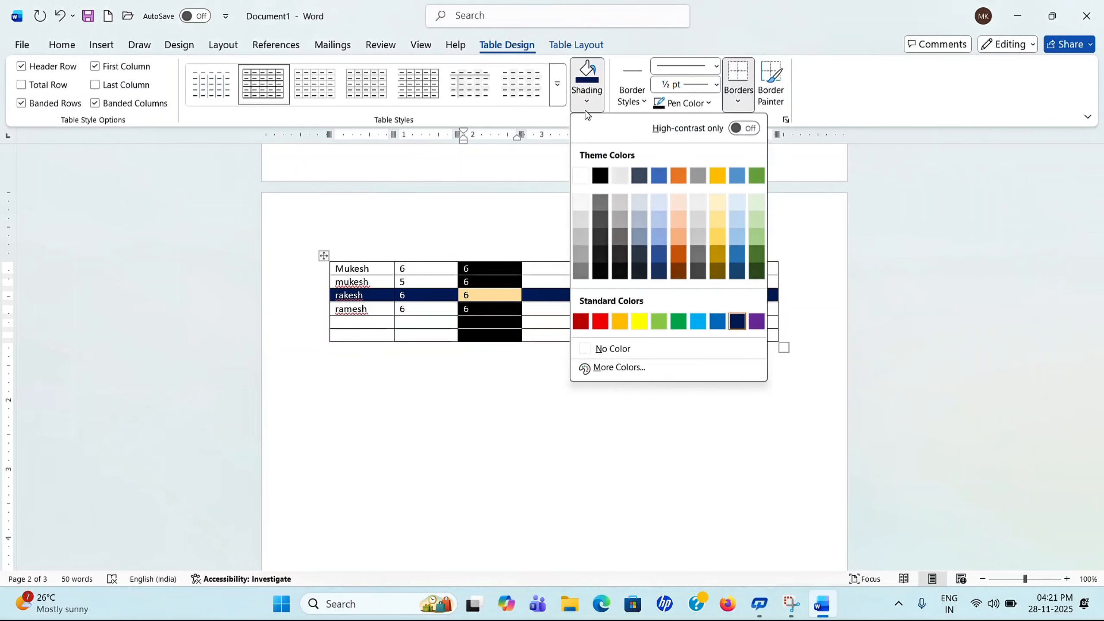
left_click(678, 321)
left_click(517, 351)
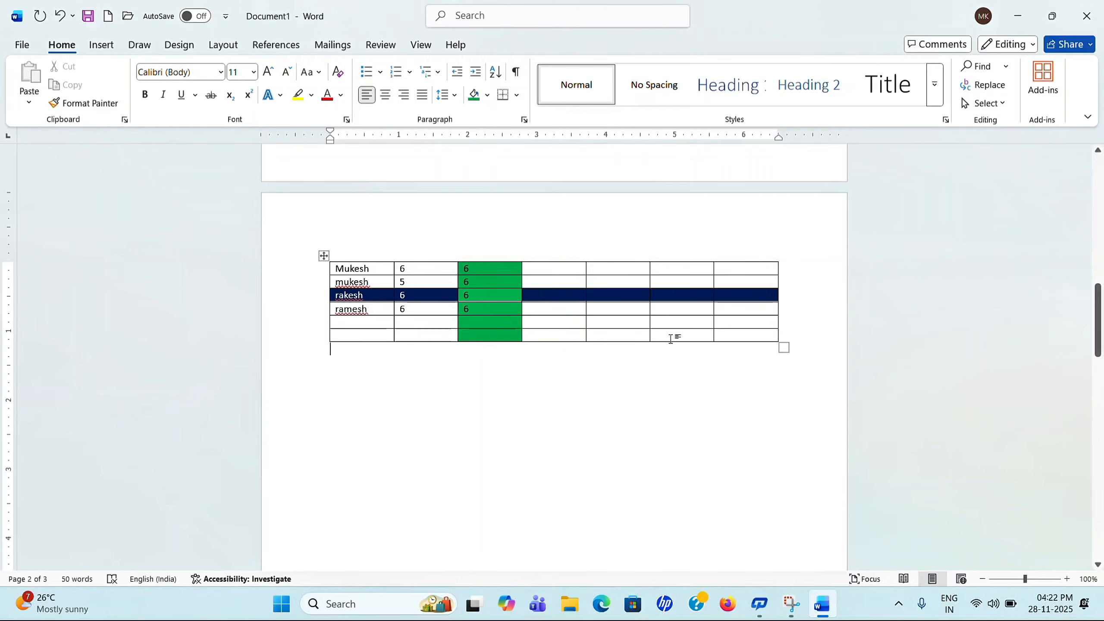
left_click(369, 281)
left_click(507, 45)
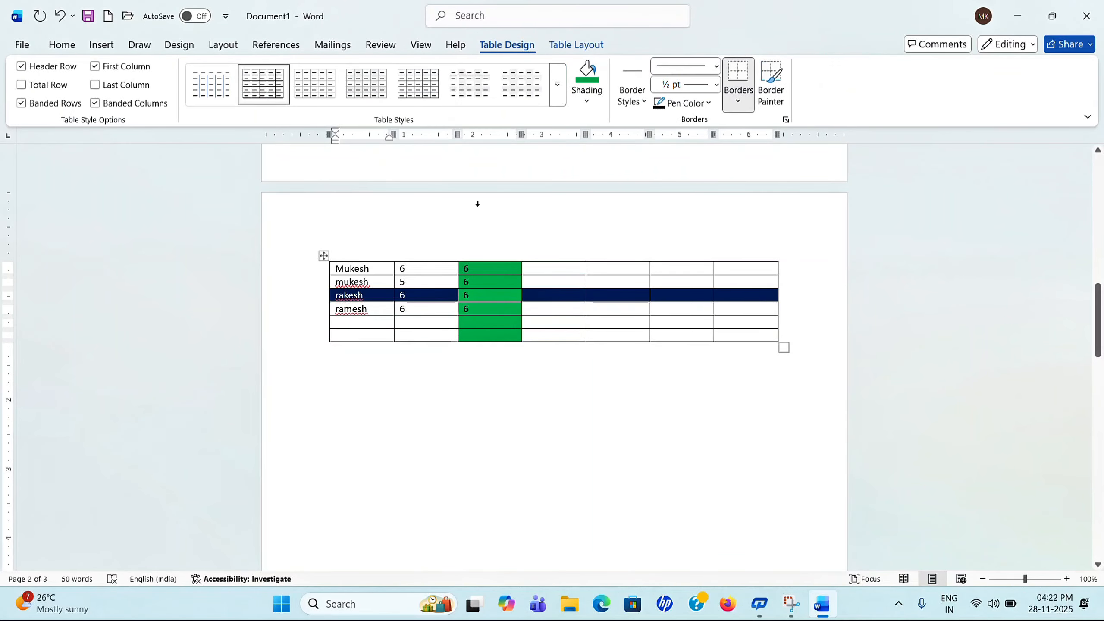
left_click(590, 102)
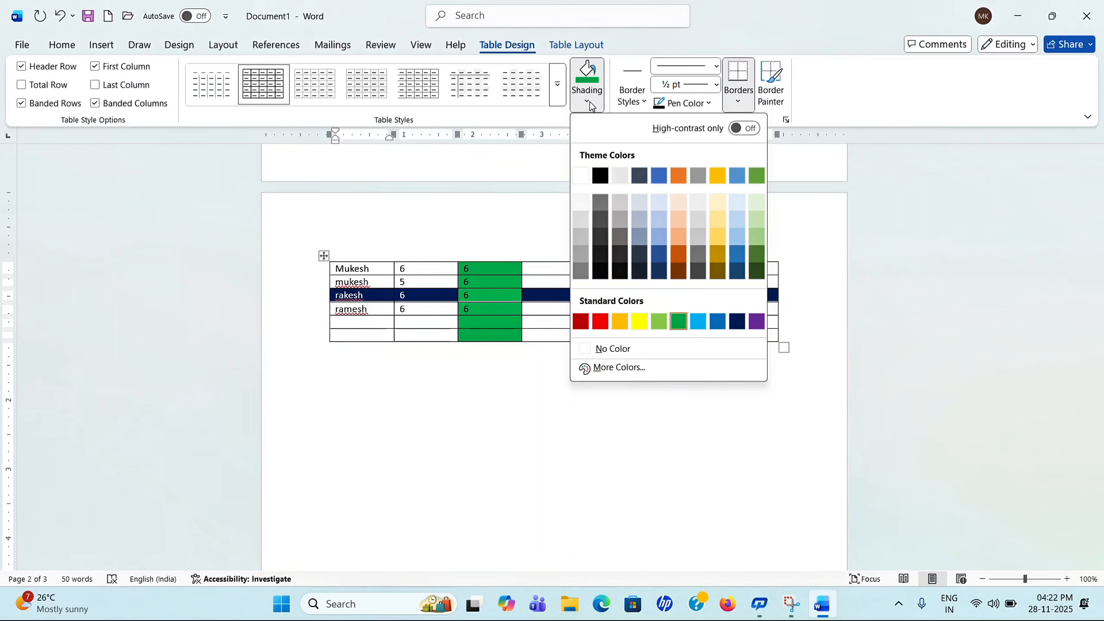
left_click(534, 330)
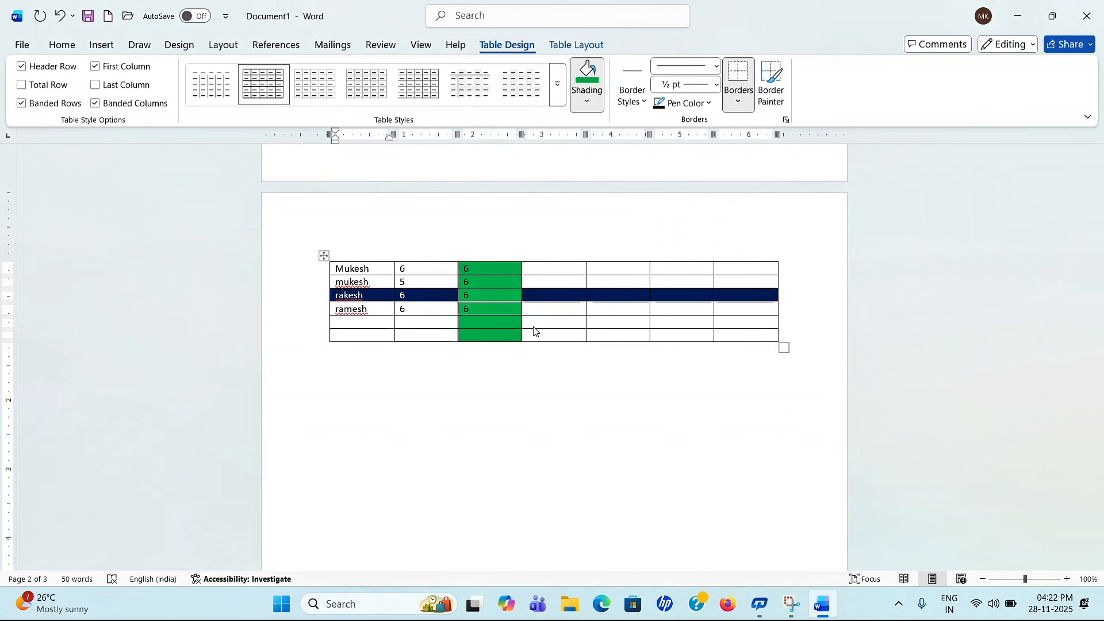
left_click_drag(485, 272, 480, 334)
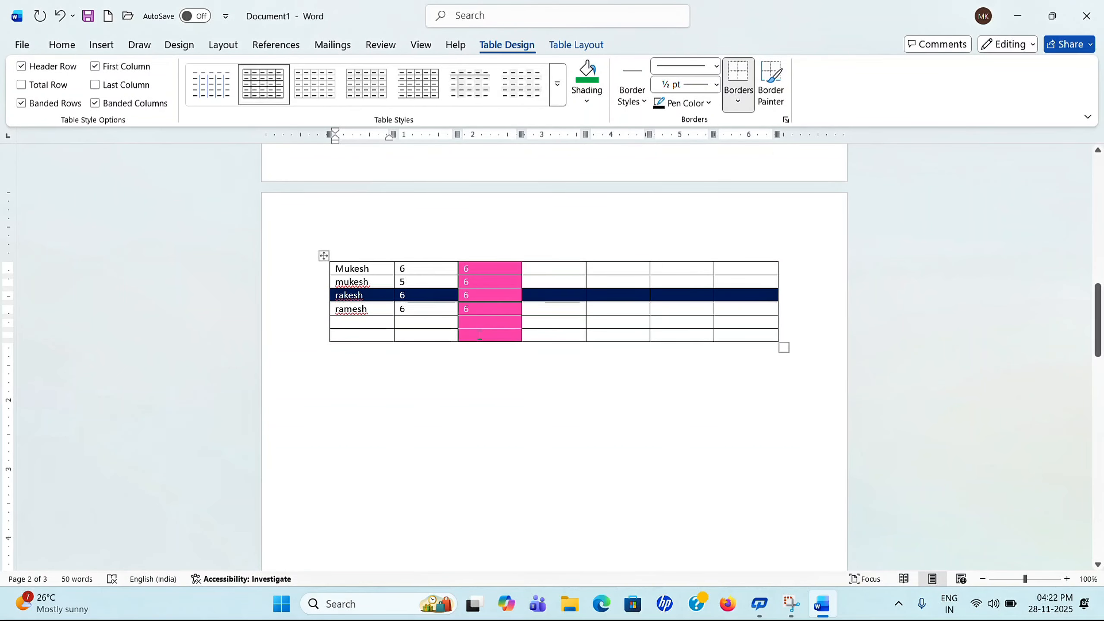
left_click(587, 101)
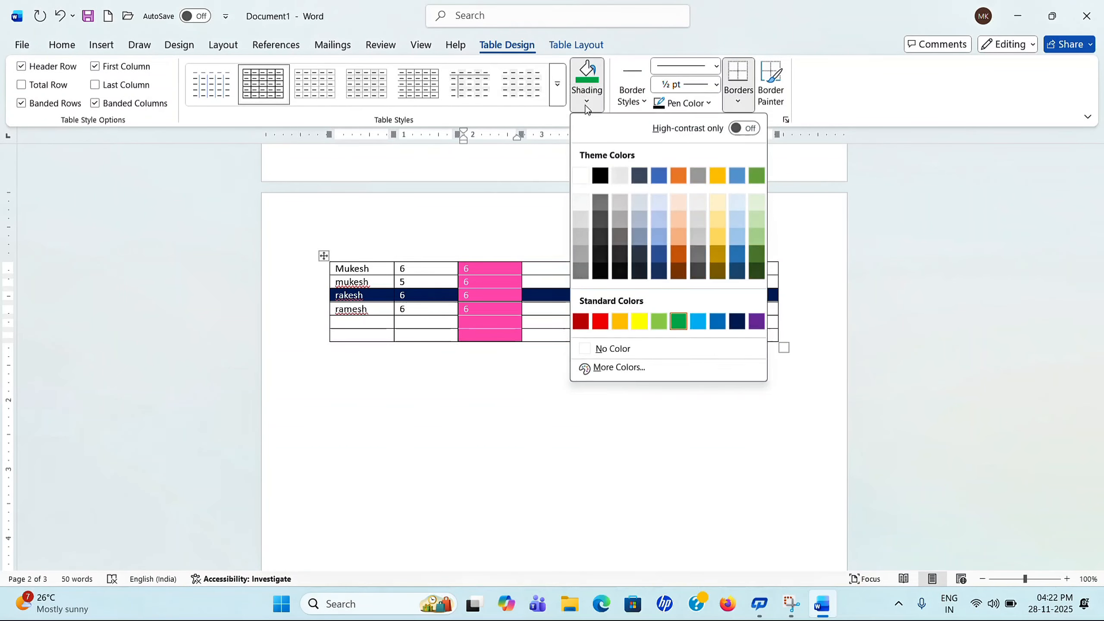
left_click(603, 350)
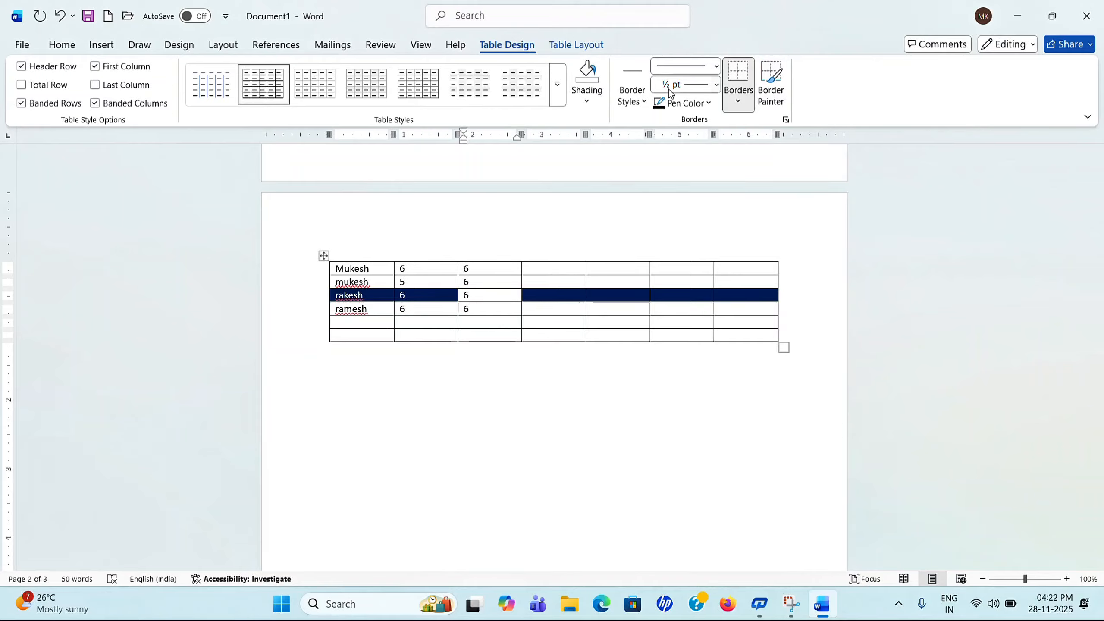
Step: Choose the orange border style and apply All Borders to the whole table
left_click(646, 101)
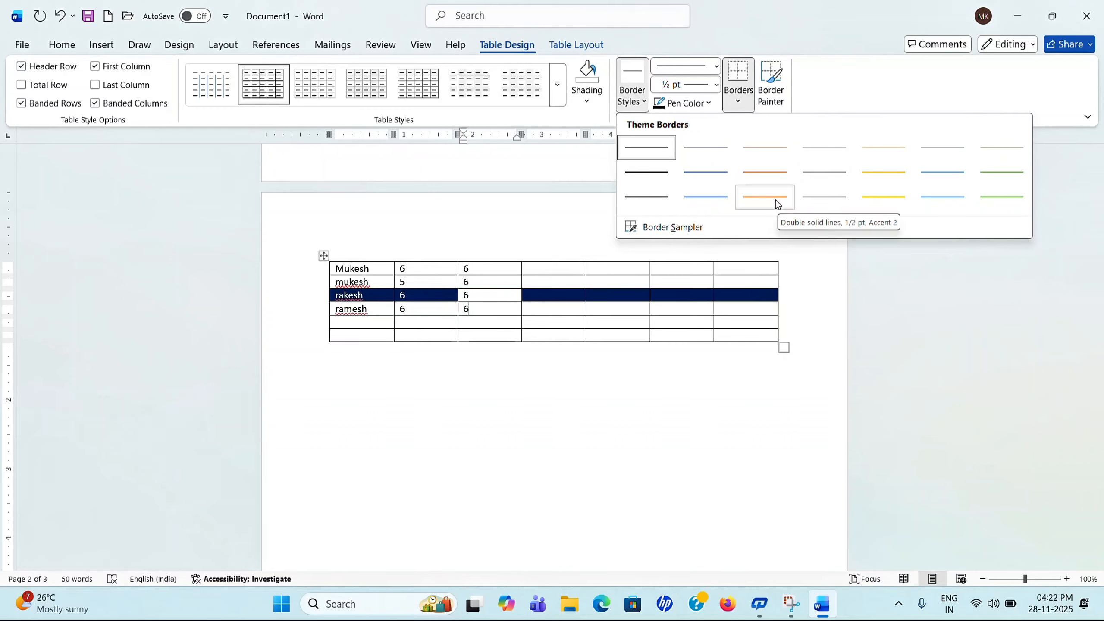
left_click(336, 251)
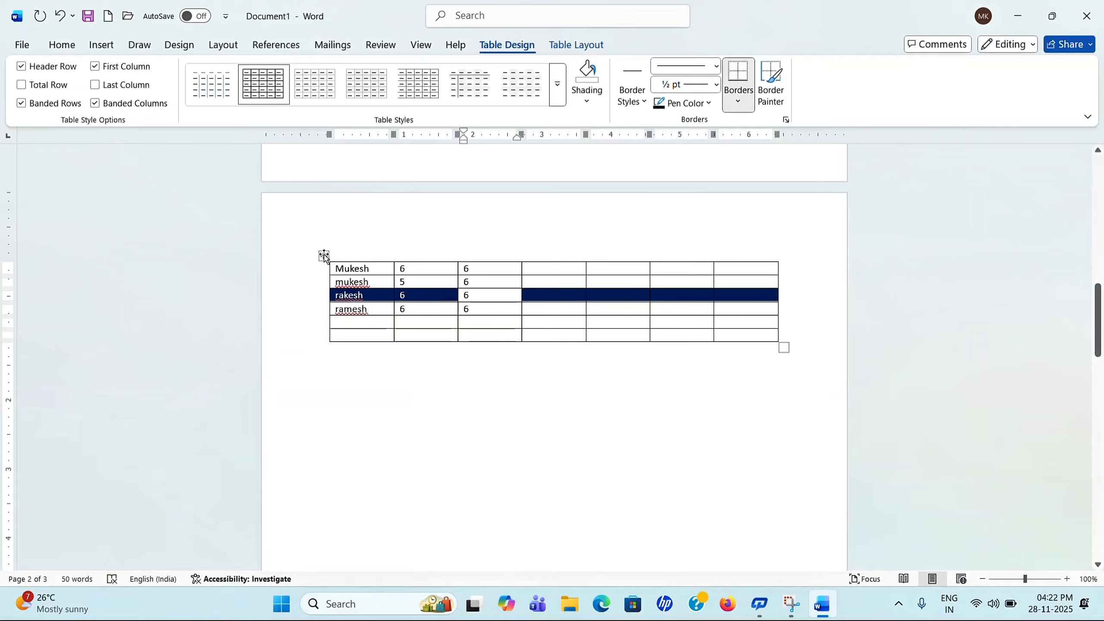
left_click(324, 255)
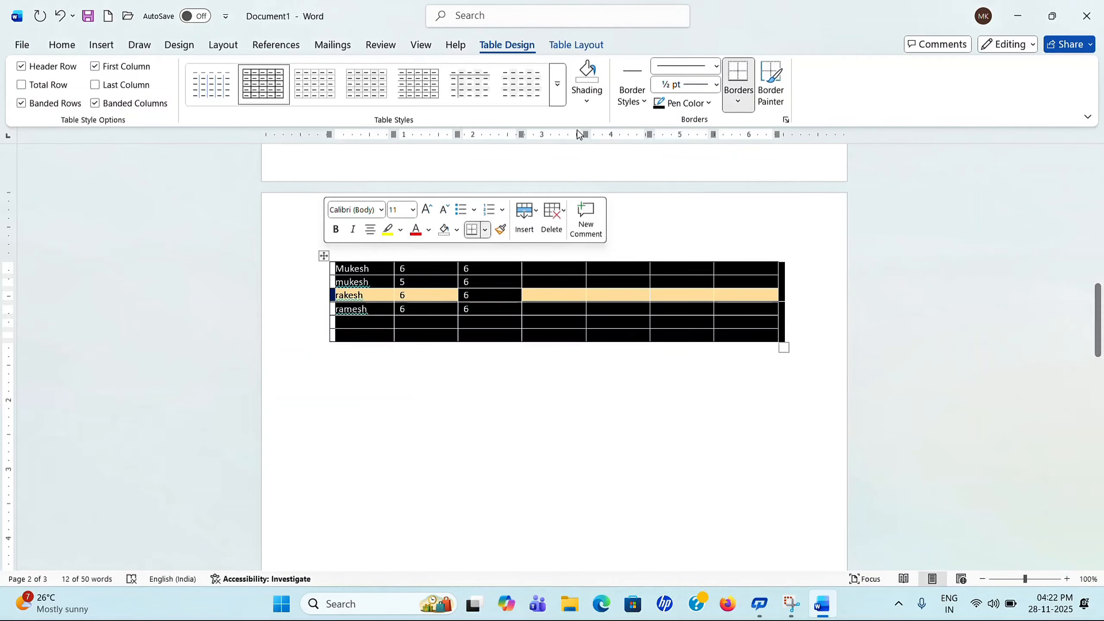
left_click(640, 106)
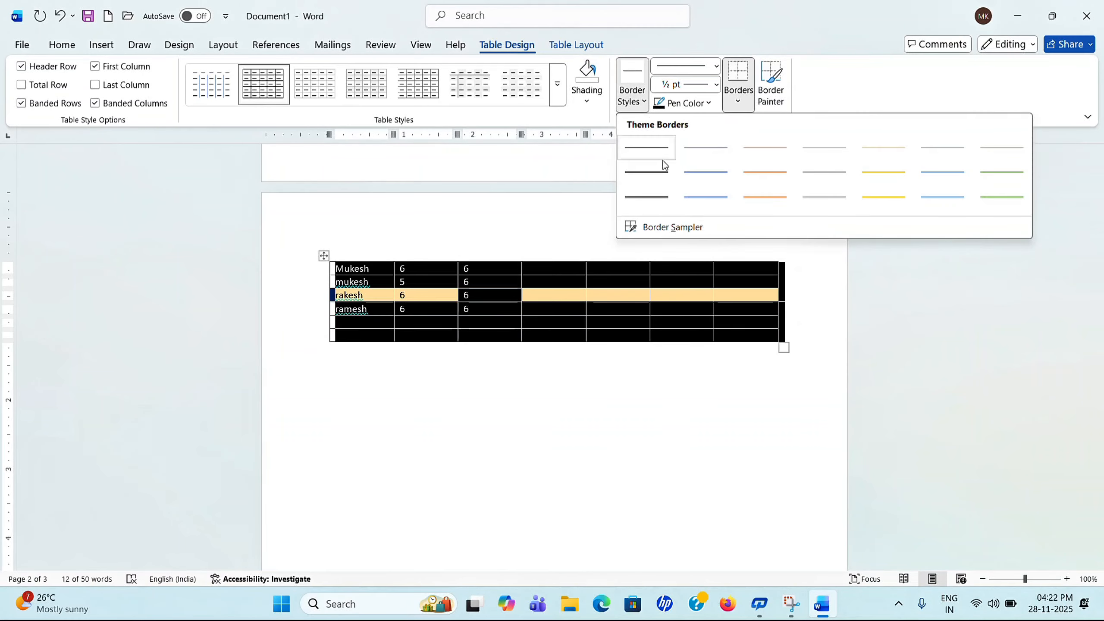
left_click(766, 198)
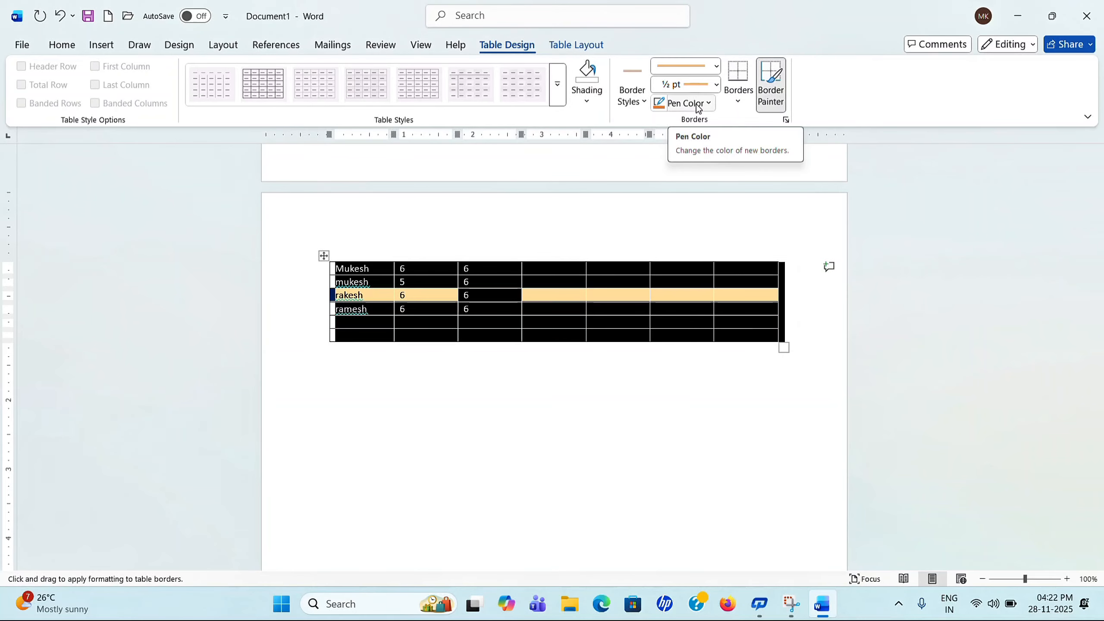
left_click(737, 94)
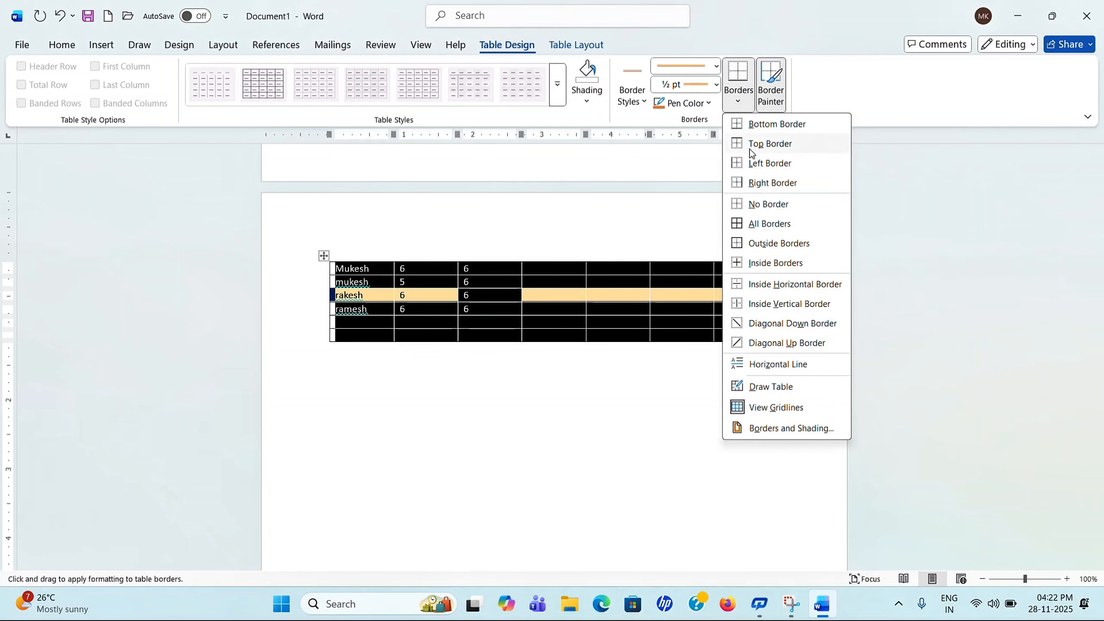
left_click(752, 224)
left_click(588, 416)
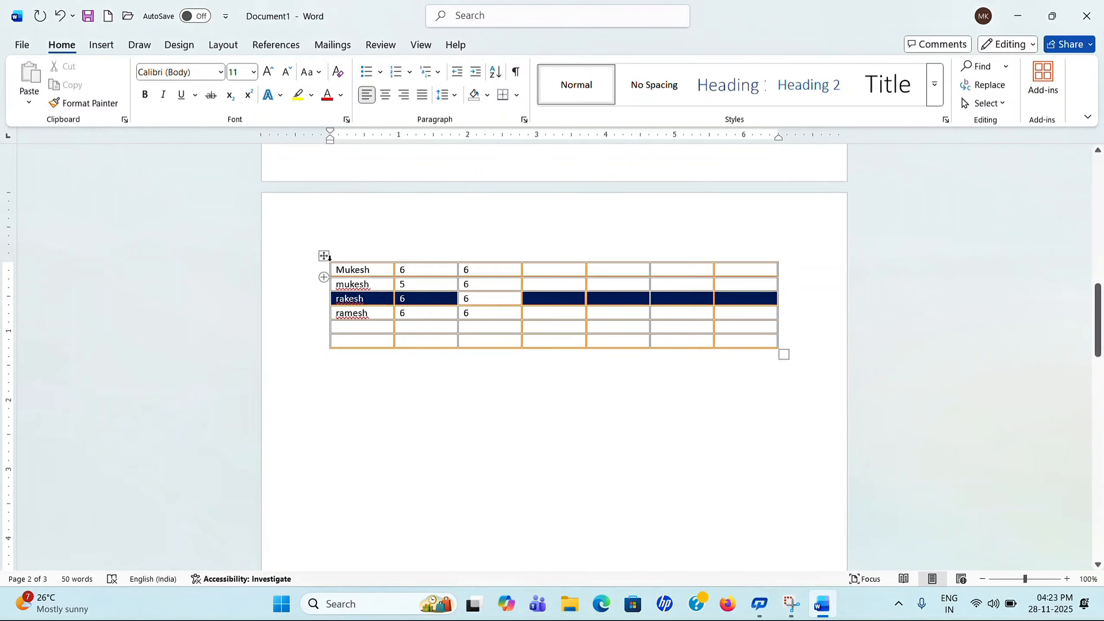
Step: Switch to a thick 3 pt orange line and apply All Borders again
left_click(325, 256)
left_click(508, 45)
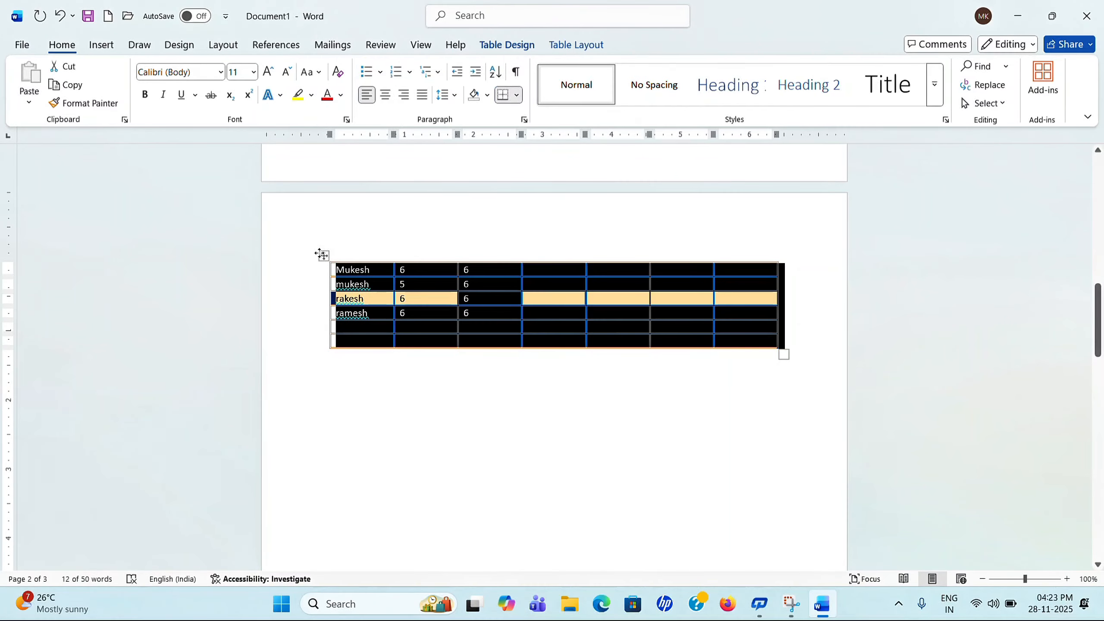
left_click(643, 103)
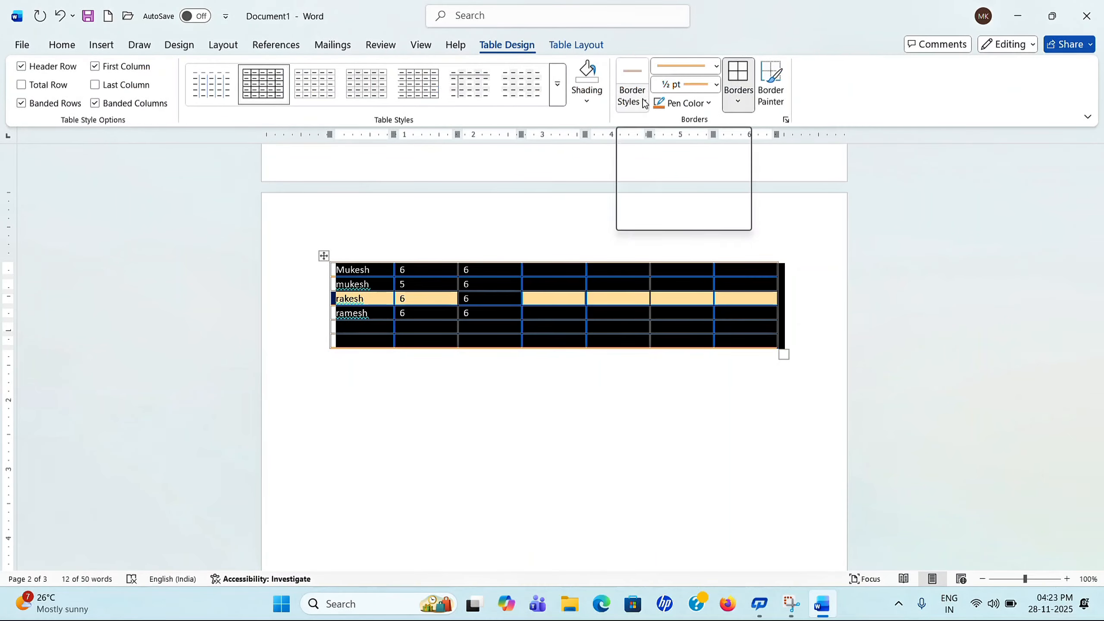
left_click(716, 66)
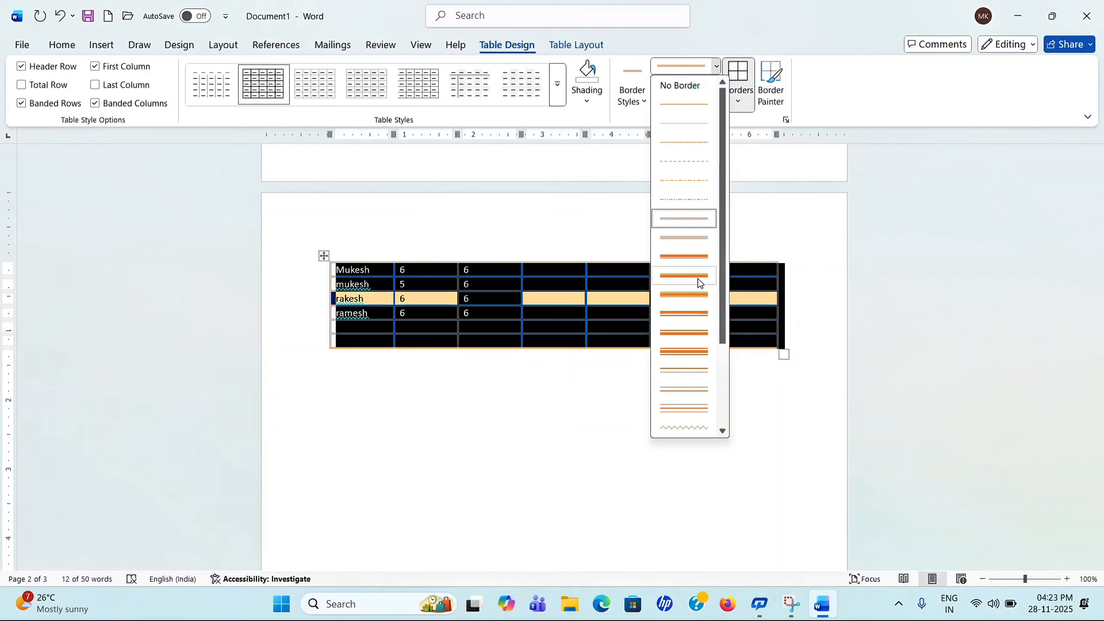
left_click(689, 256)
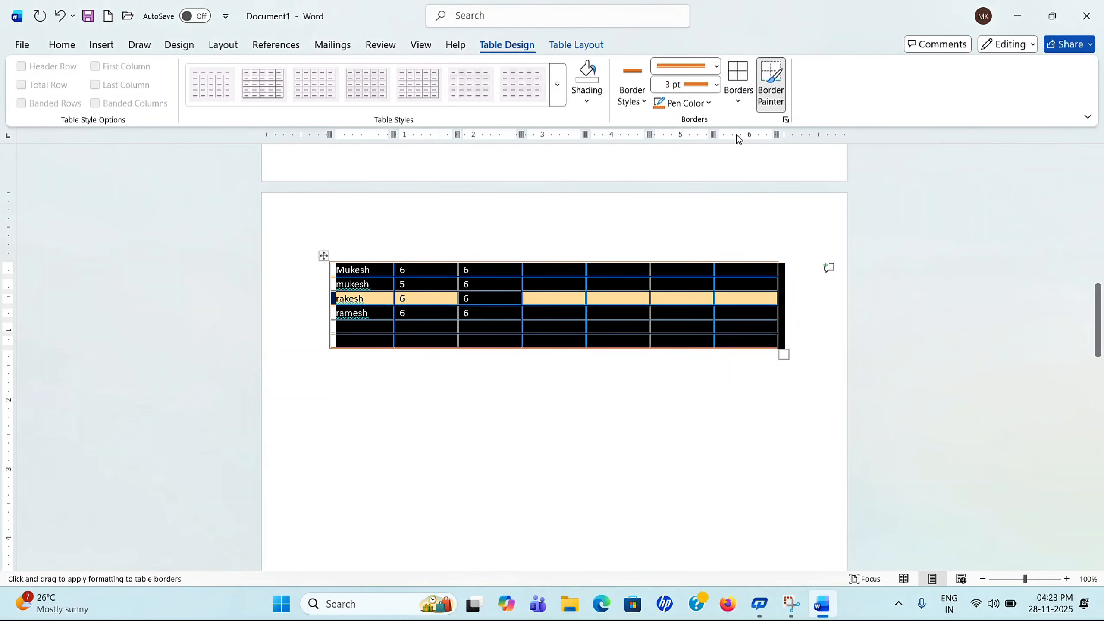
left_click(738, 103)
left_click(749, 223)
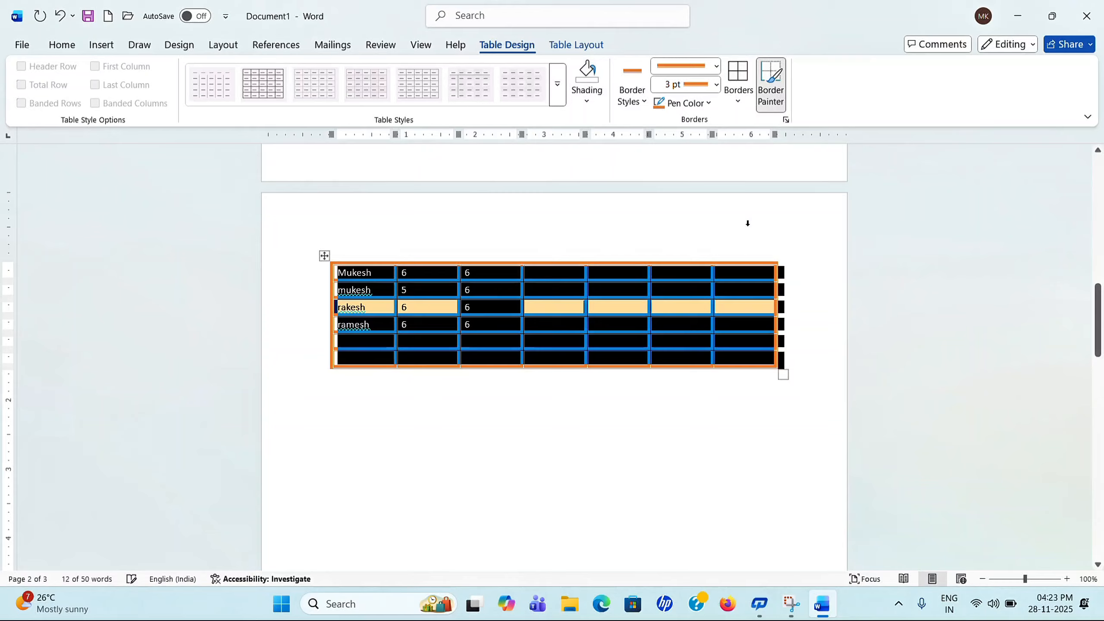
left_click(677, 414)
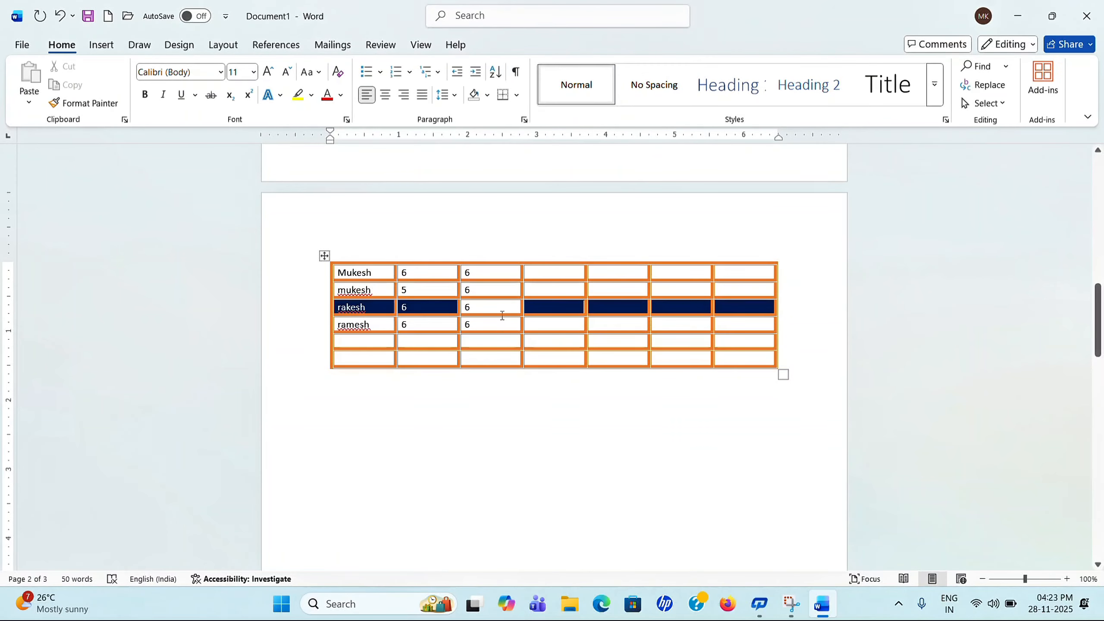
left_click(323, 256)
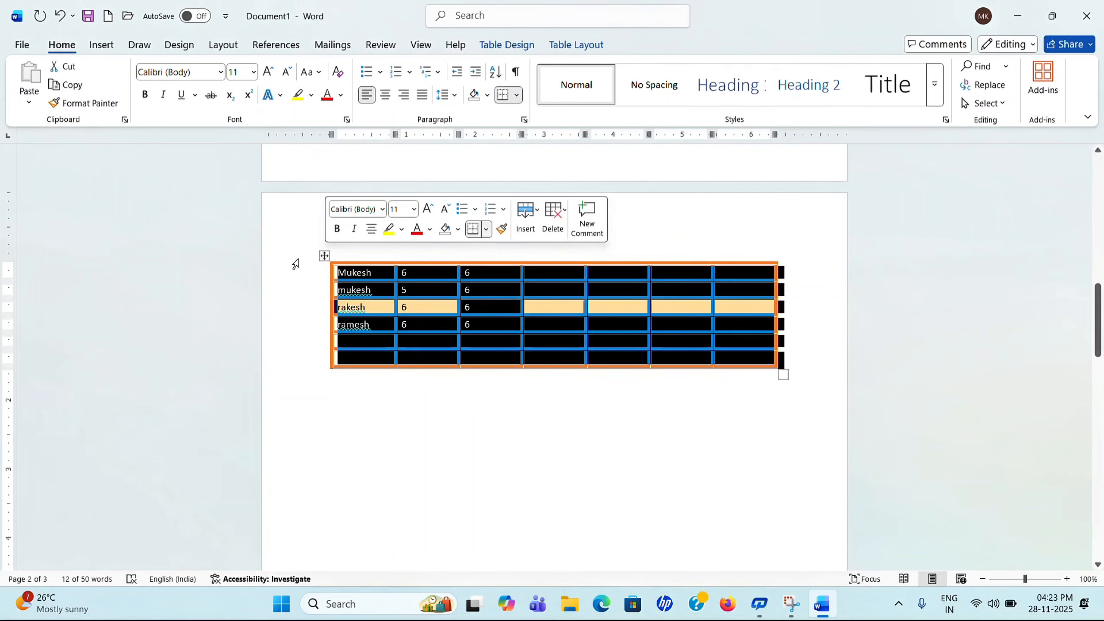
left_click(322, 258)
left_click(506, 46)
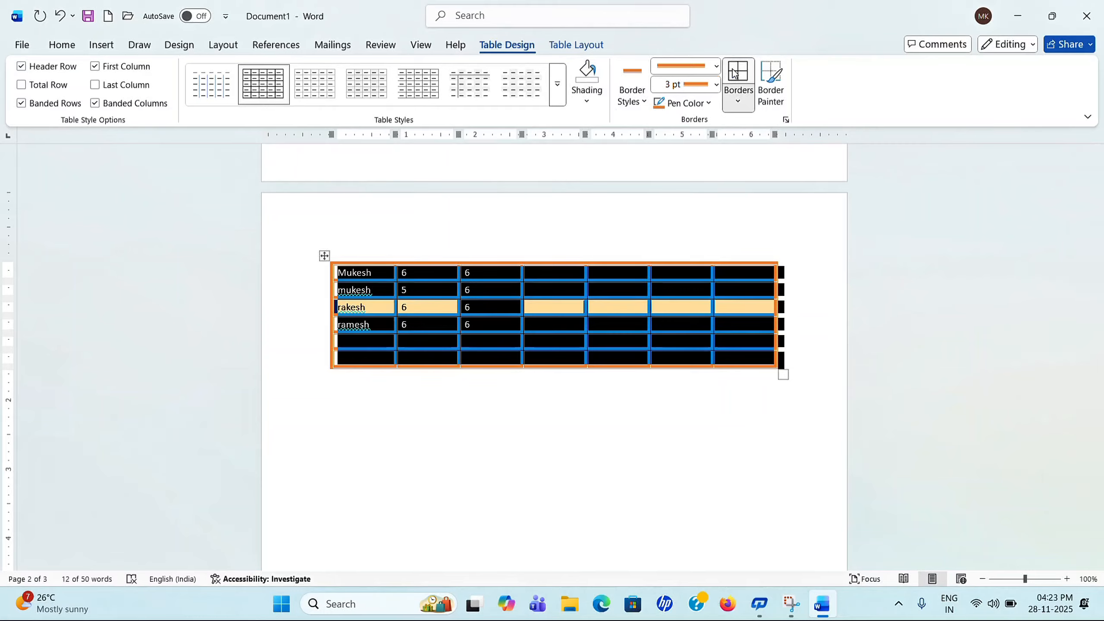
Step: Confirm the border pen stays at 3 pt weight, leaving its colour unchanged
left_click(715, 85)
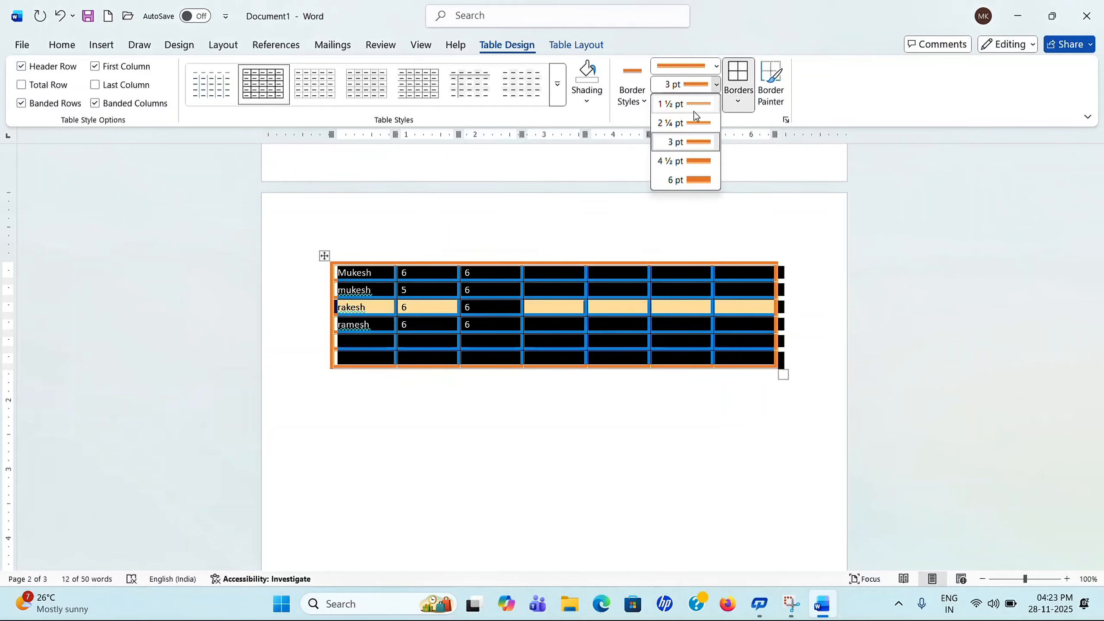
left_click(715, 85)
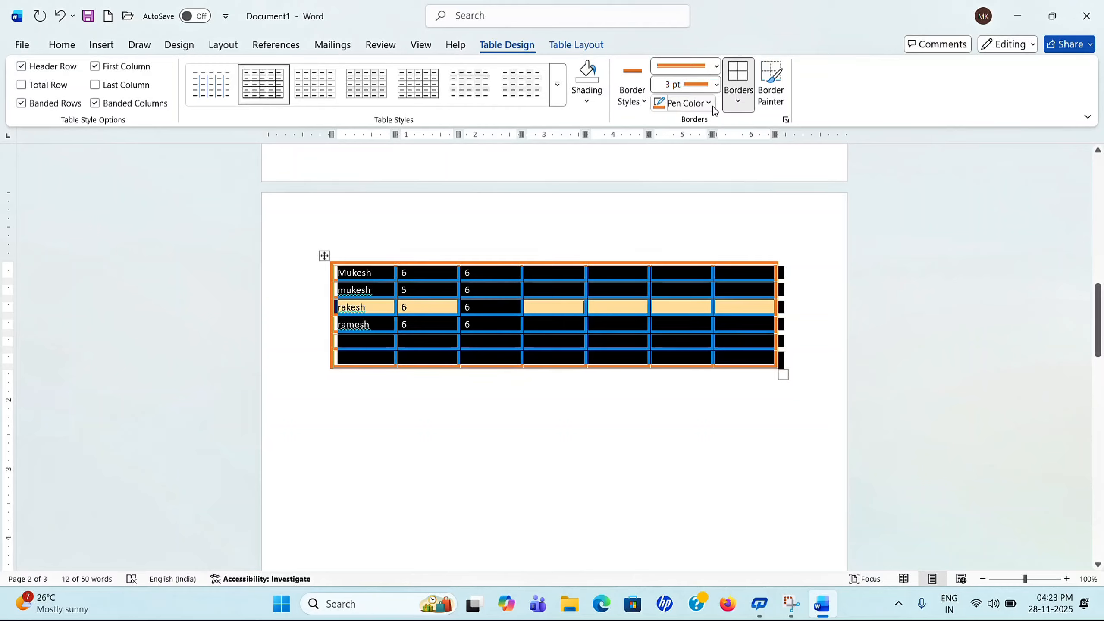
left_click(709, 104)
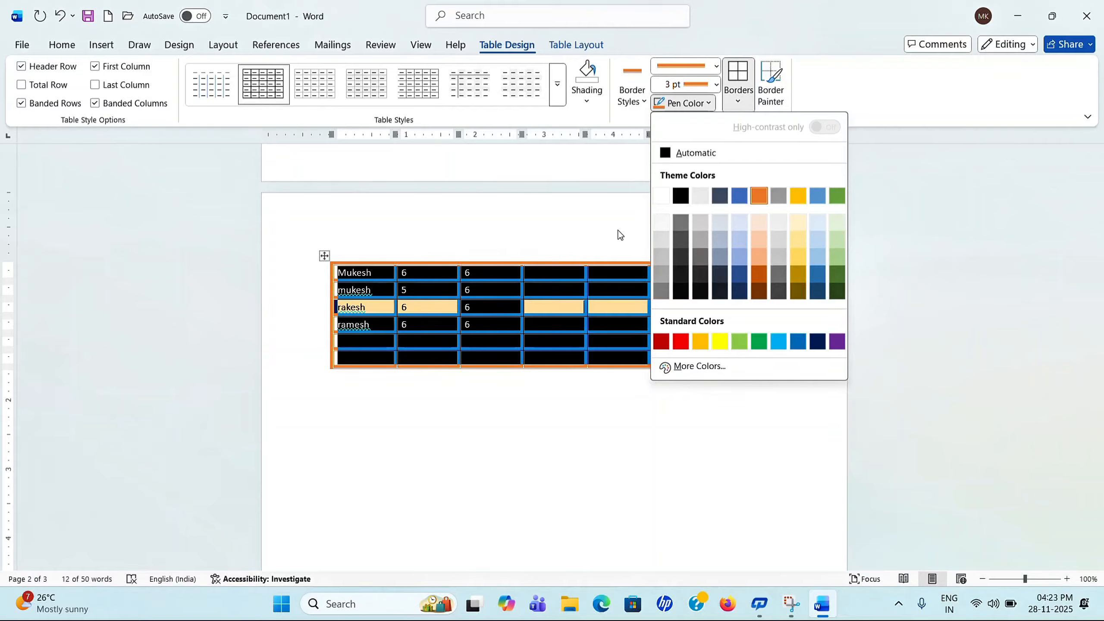
left_click(590, 223)
Step: Select the entire table with its move handle and show the Borders dropdown
left_click(740, 246)
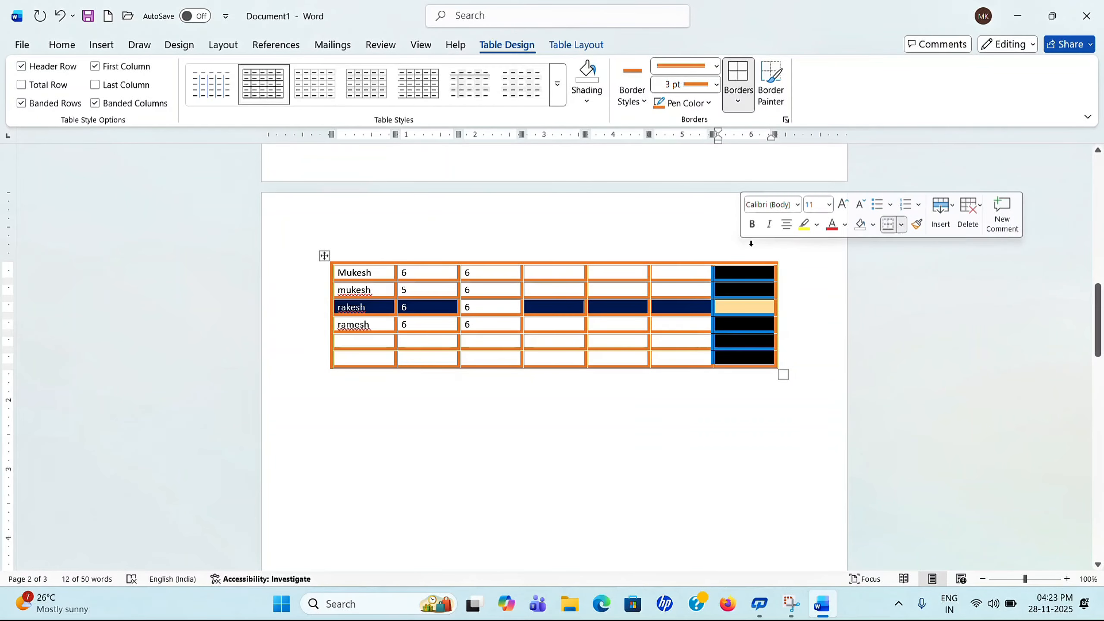
left_click(738, 102)
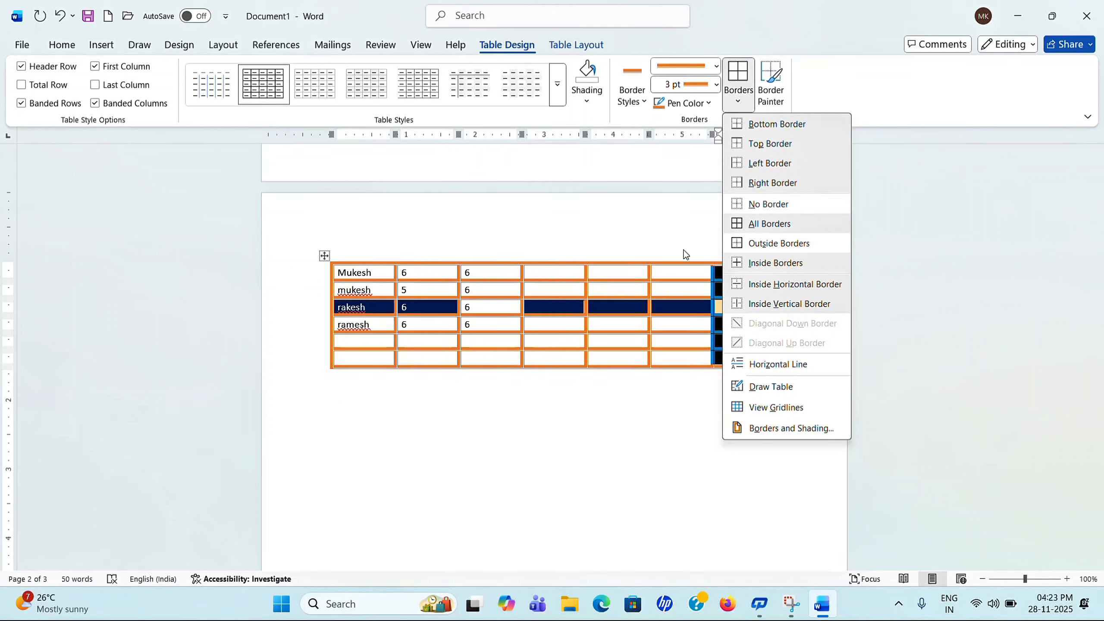
left_click(534, 208)
left_click(326, 257)
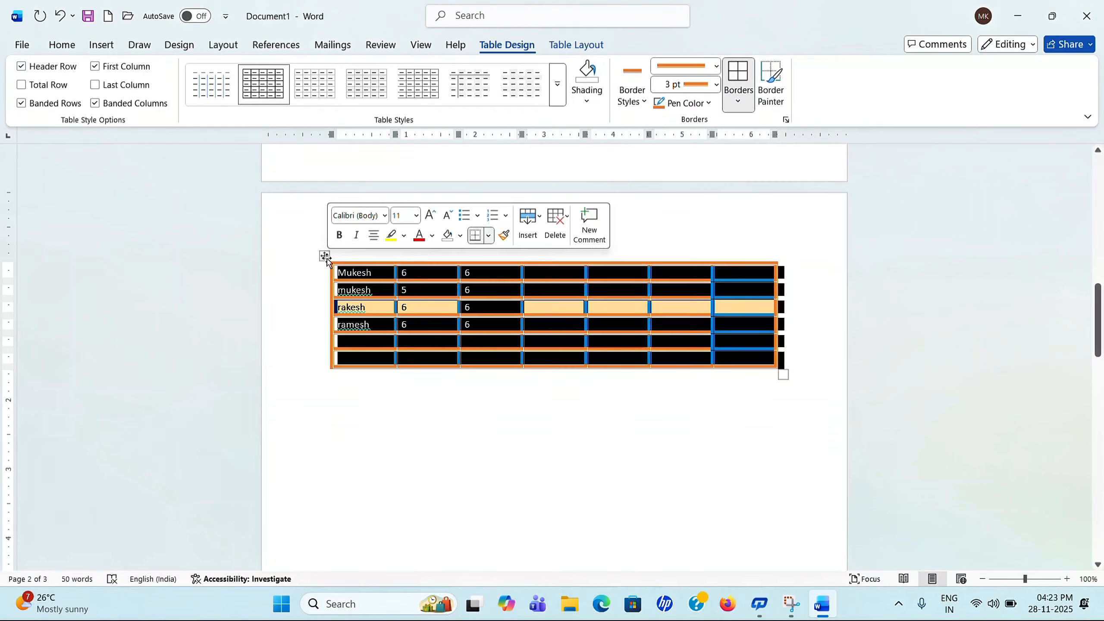
left_click(739, 101)
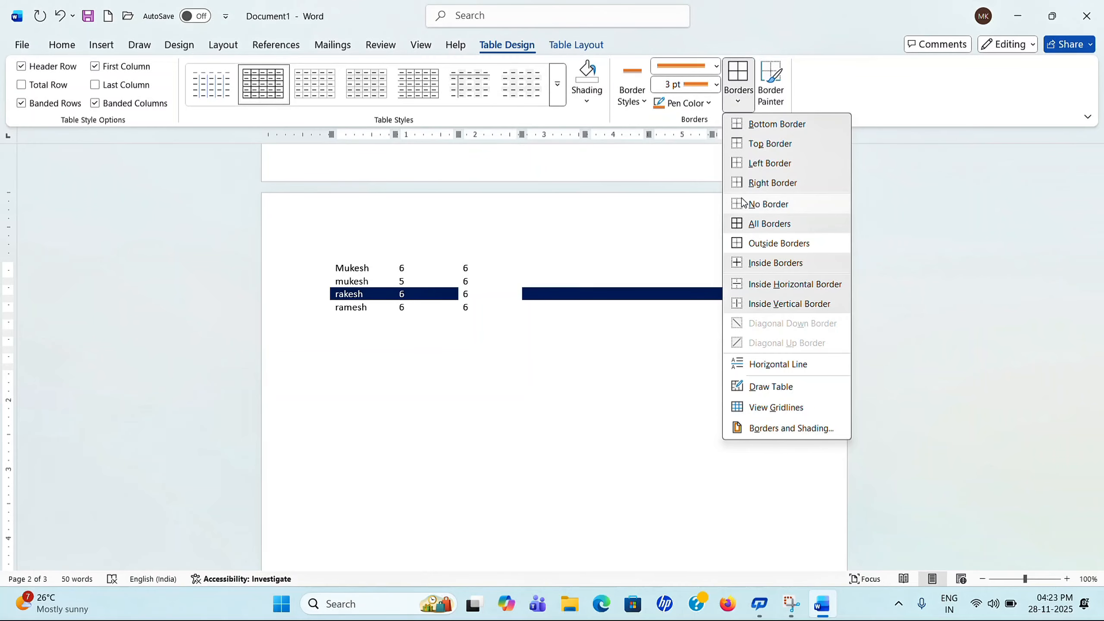
Step: Strip all borders from the table with No Border, then reapply thick orange All Borders
left_click(743, 203)
left_click(468, 320)
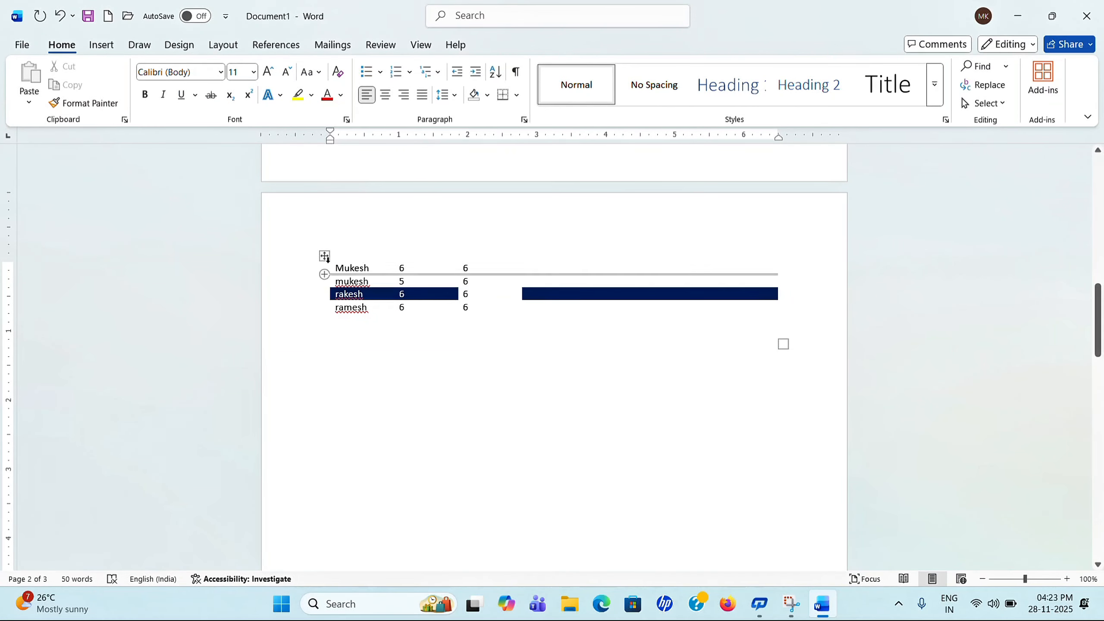
left_click(325, 256)
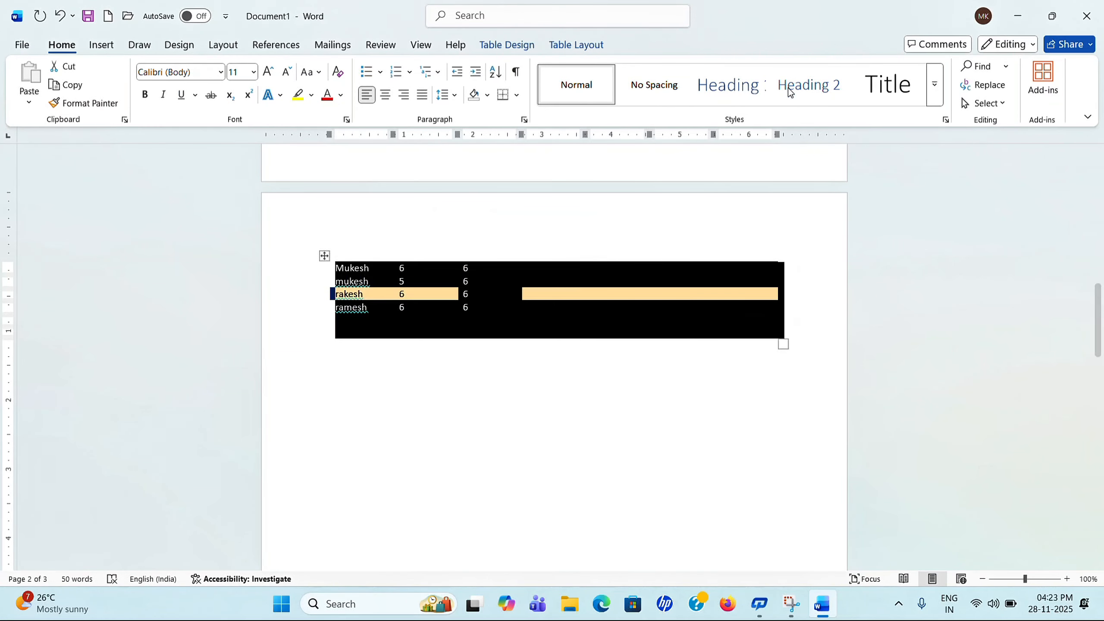
double_click(324, 258)
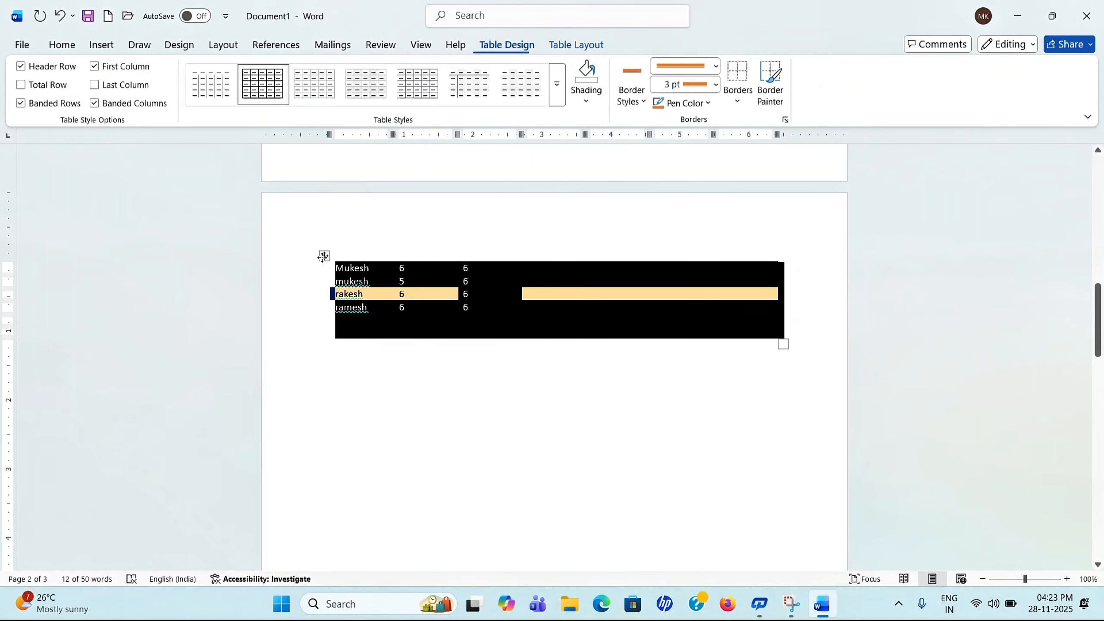
left_click(738, 103)
left_click(756, 228)
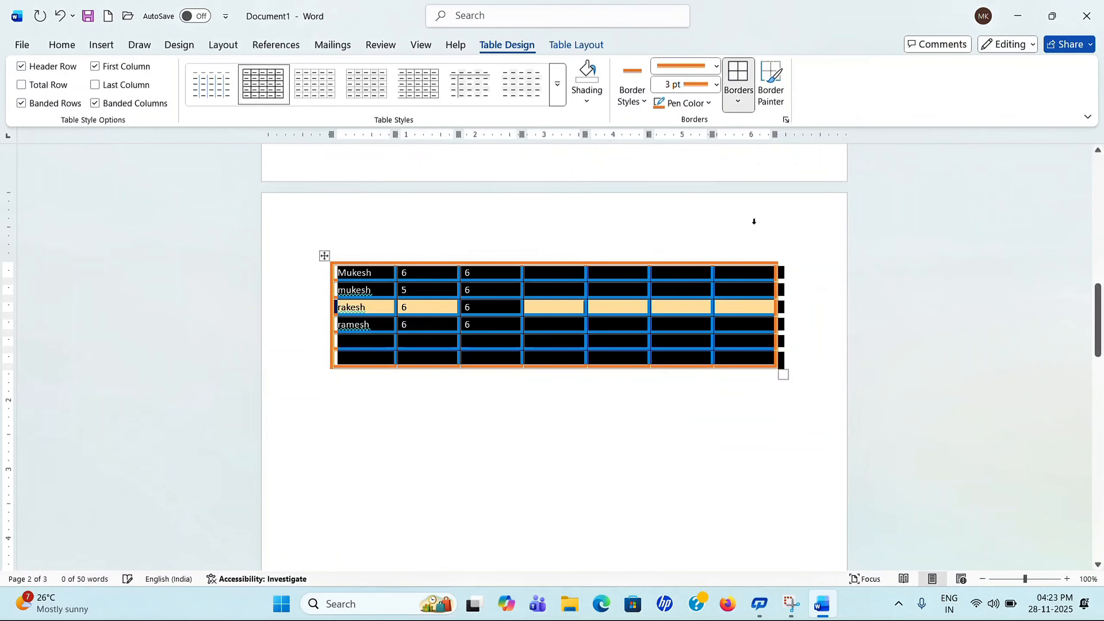
Step: Pick the ½ pt black border style and apply it as All Borders to every cell
left_click(645, 101)
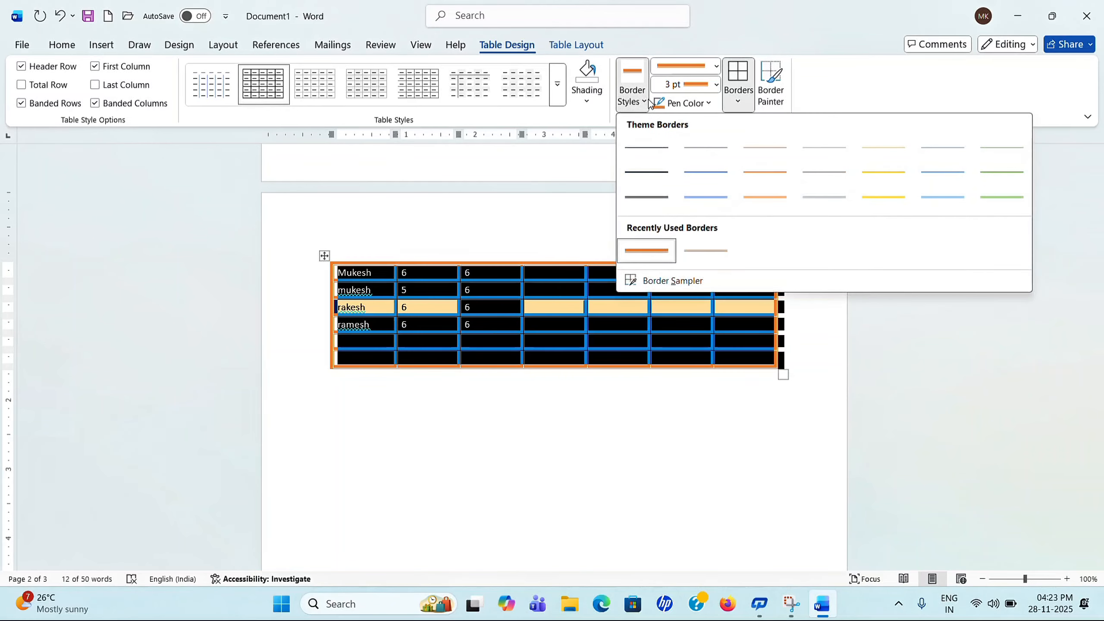
left_click(628, 160)
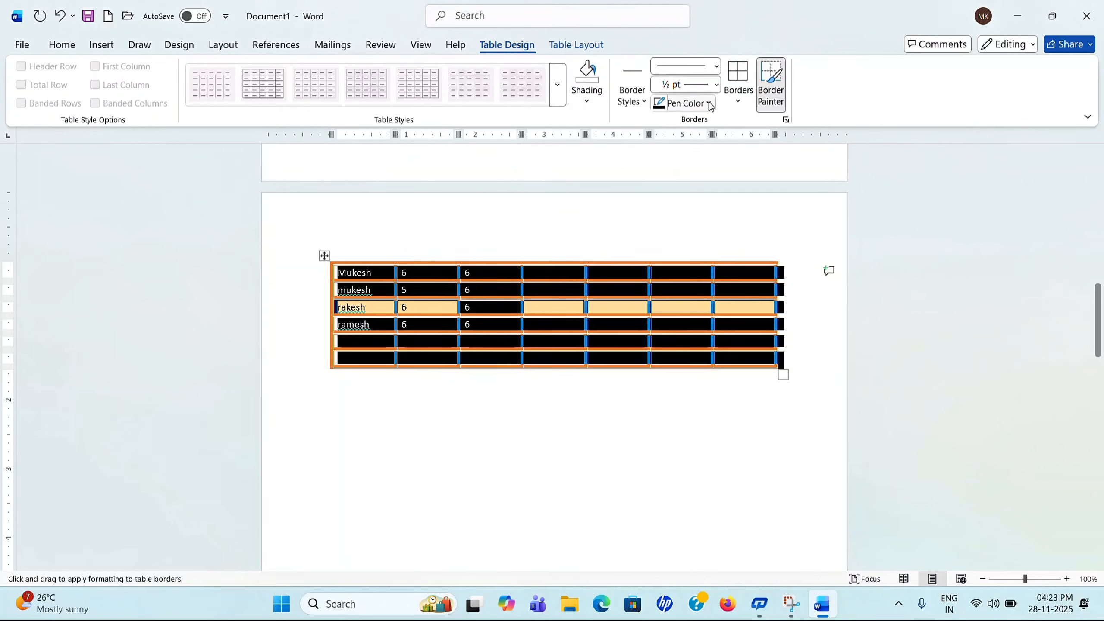
left_click(738, 102)
left_click(752, 225)
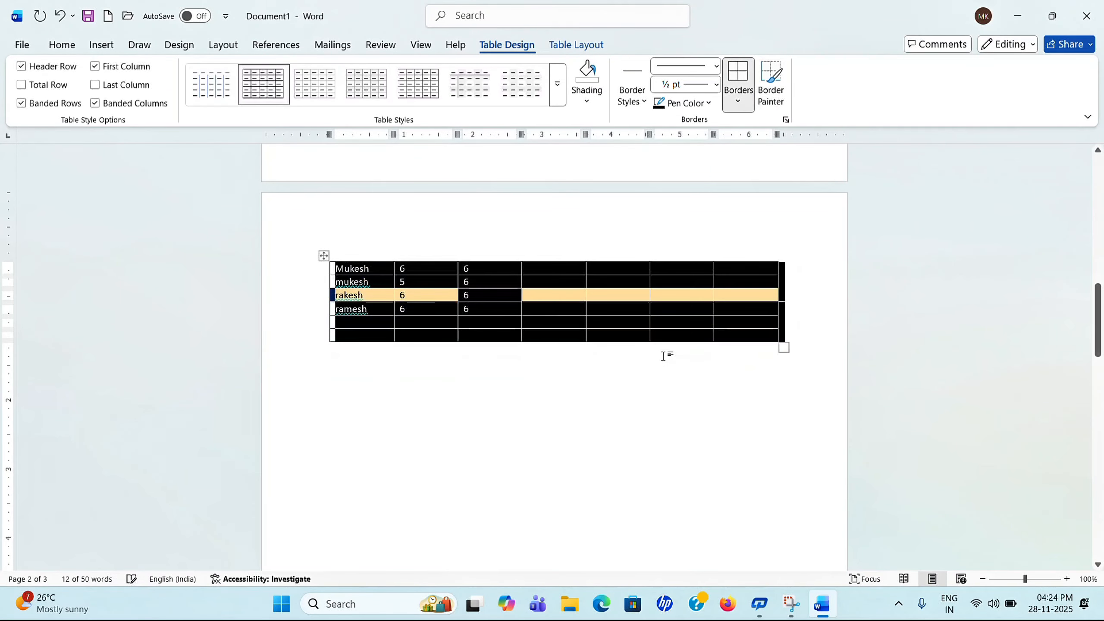
left_click(676, 373)
left_click(321, 255)
left_click(740, 105)
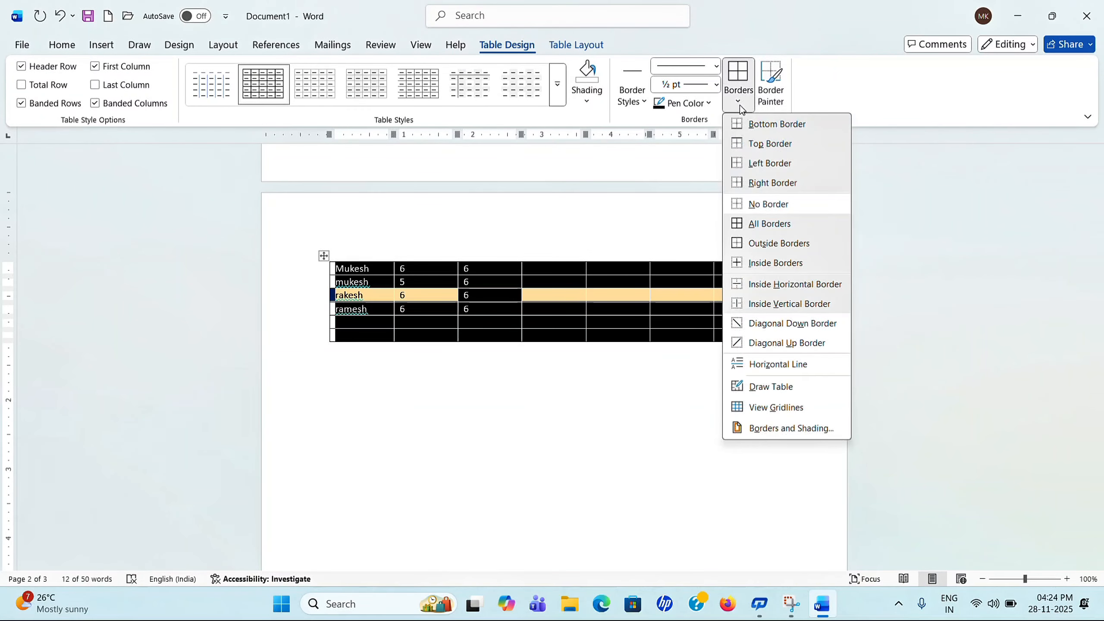
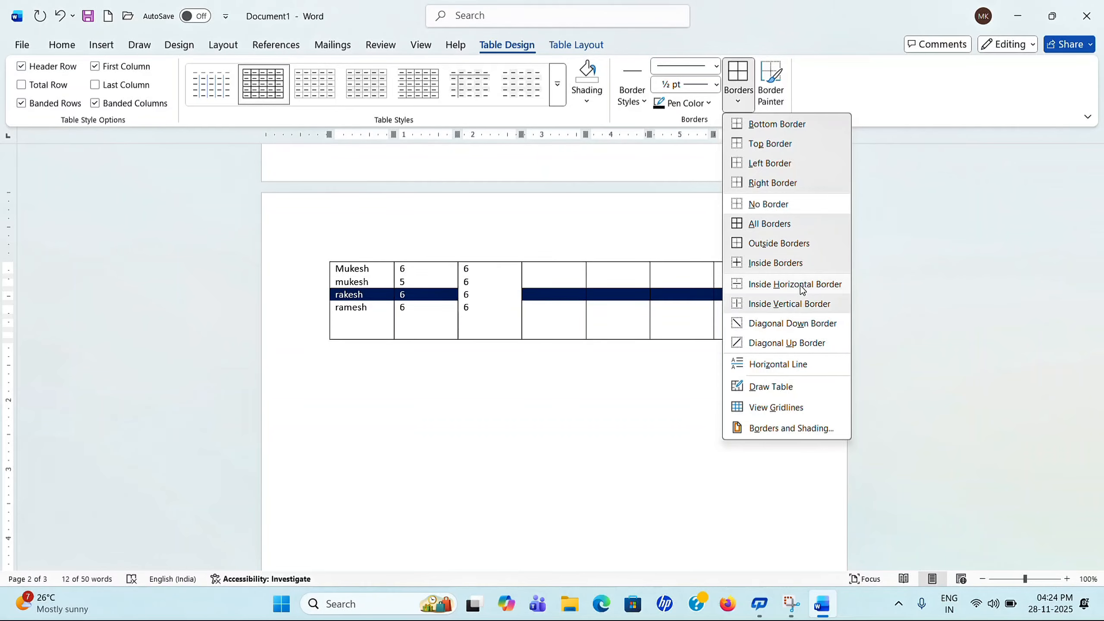
Step: Draw a freehand table outline below the marks table, then undo it
left_click(771, 387)
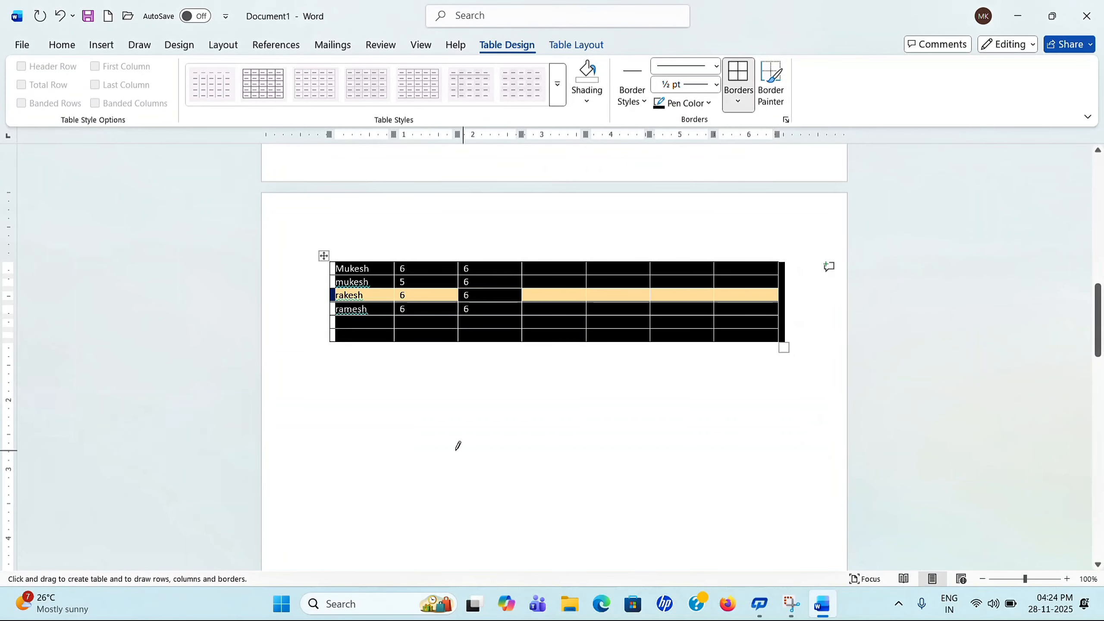
mouse_move(352, 420)
left_mouse_down()
mouse_move(647, 536)
mouse_move(623, 523)
mouse_move(678, 536)
left_mouse_up()
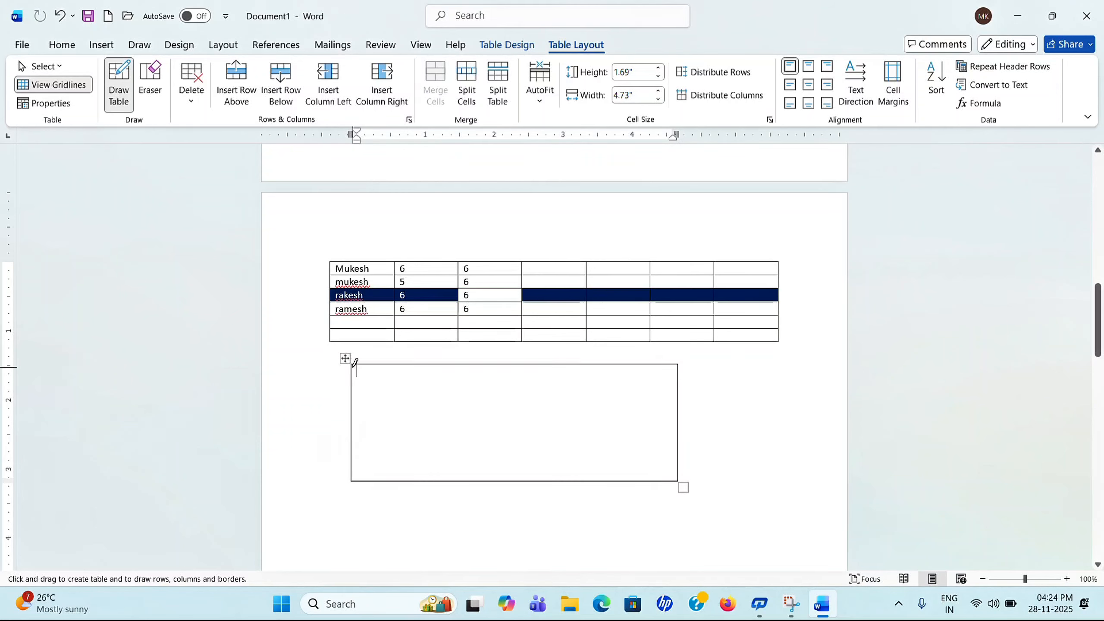
key("Escape")
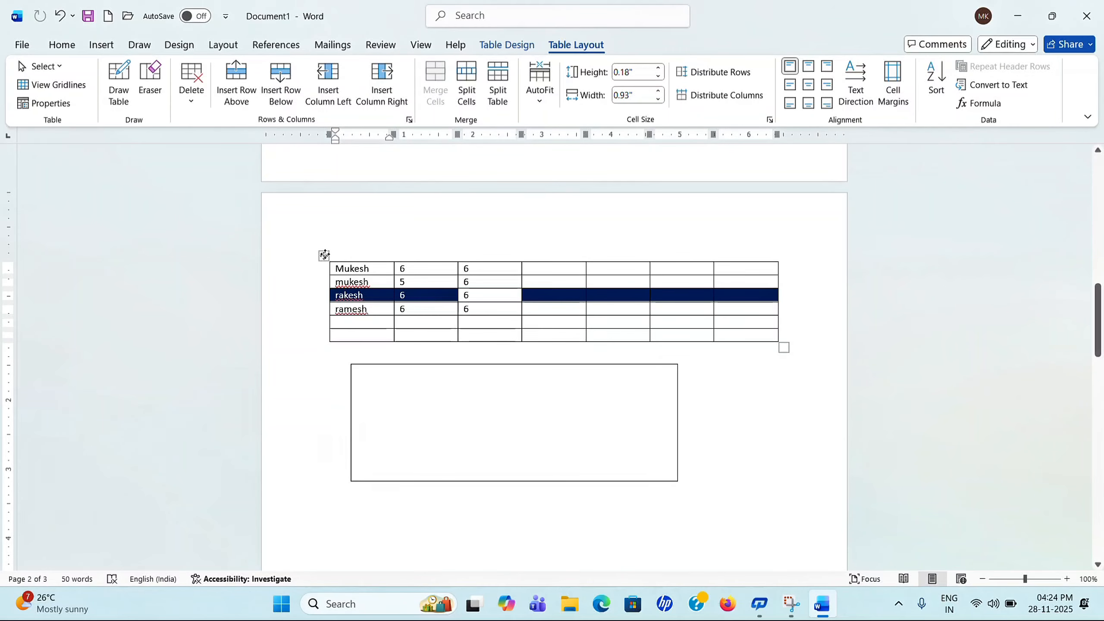
left_click(324, 255)
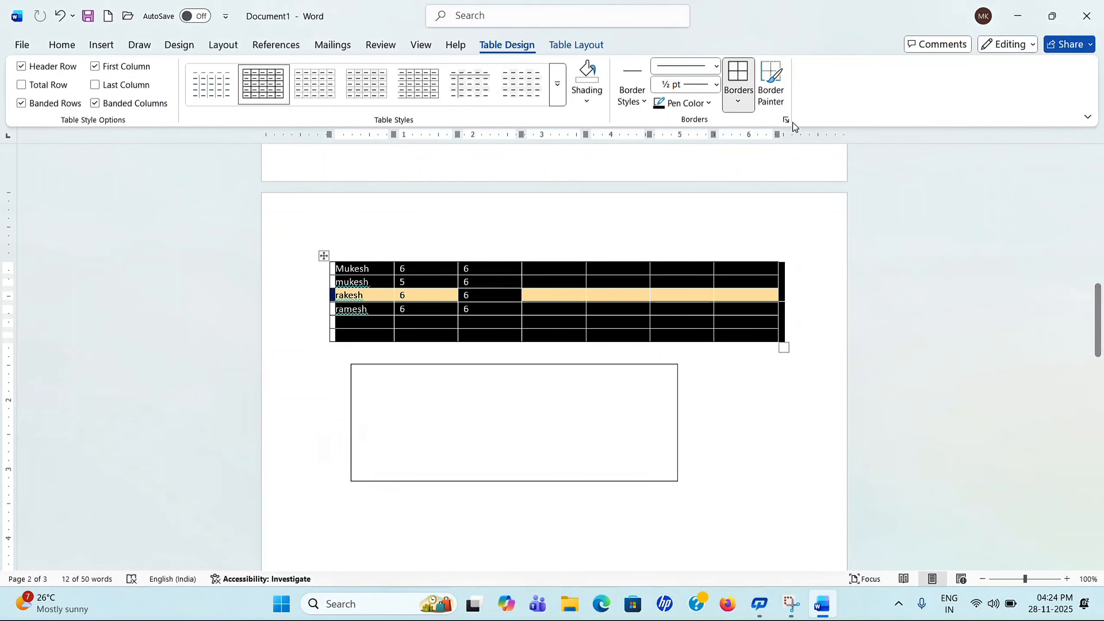
left_click(705, 448)
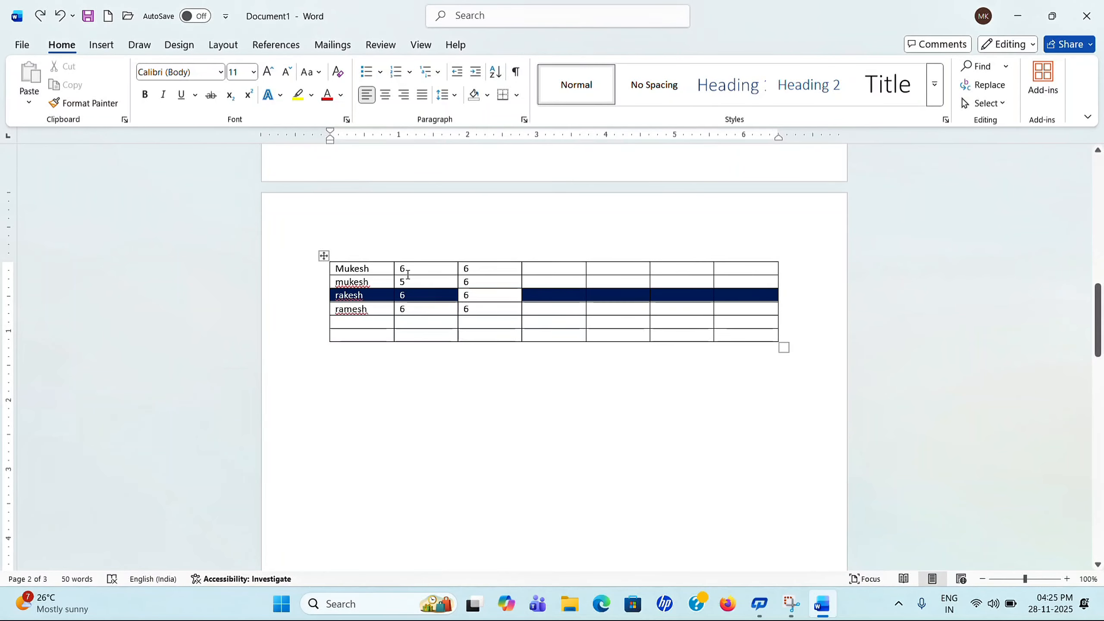
Step: Select the marks table and paint over its top border with Border Painter
left_click(407, 272)
left_click(324, 255)
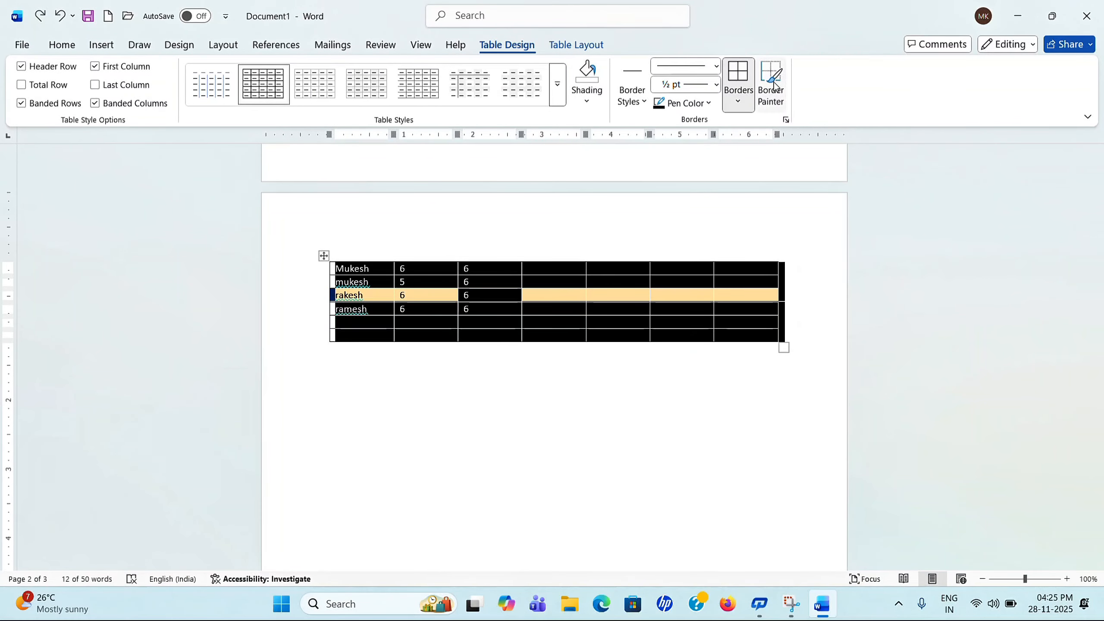
left_click(774, 85)
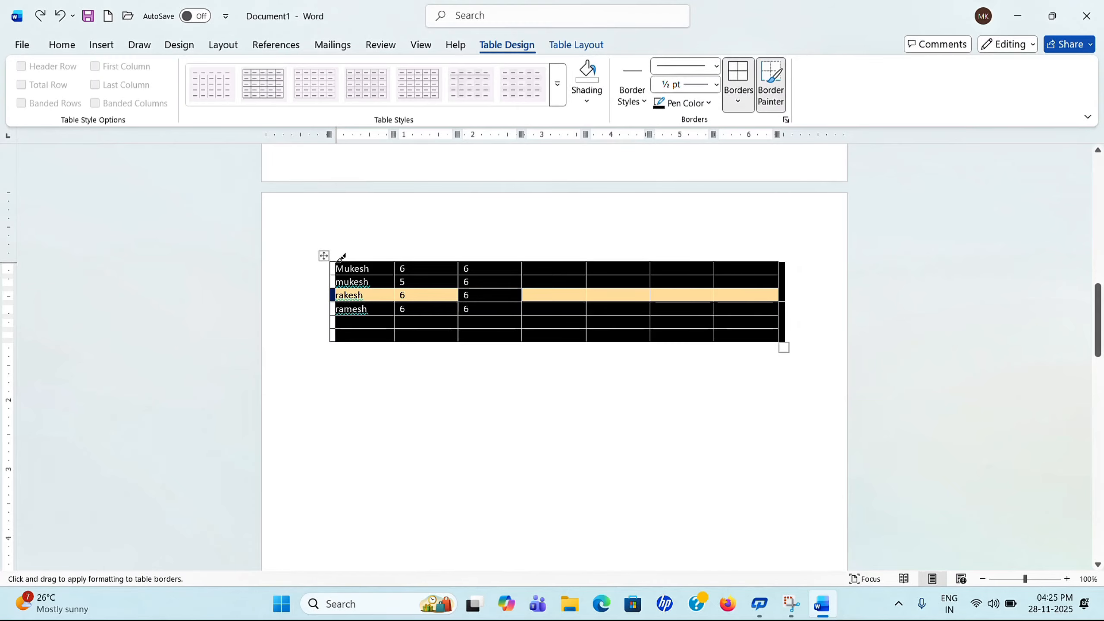
left_click_drag(335, 260, 770, 258)
left_click(738, 395)
left_click(636, 407)
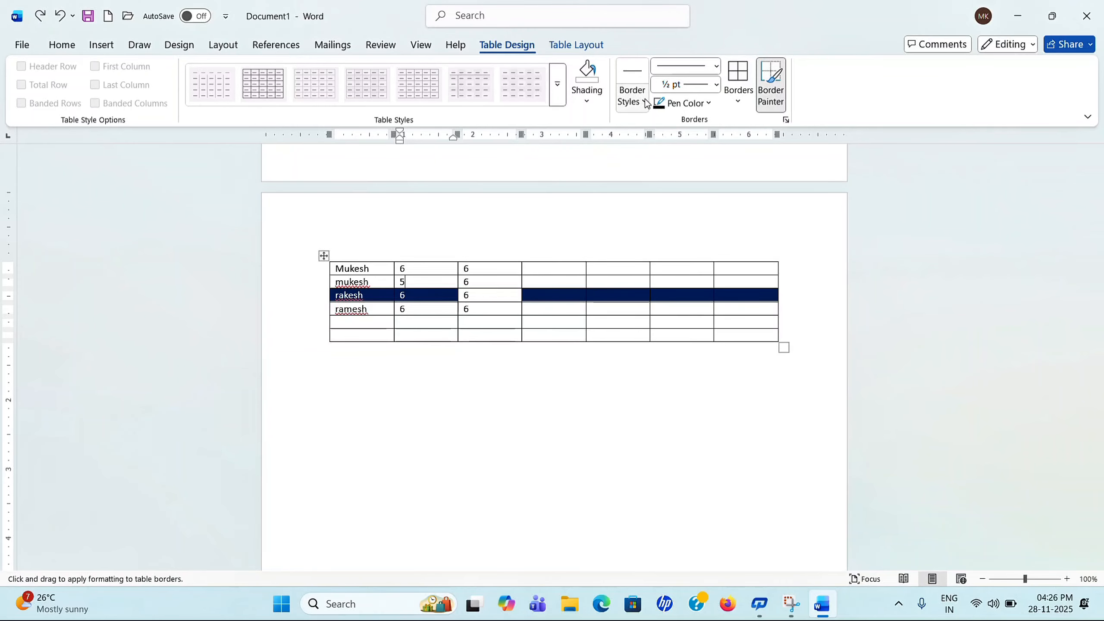
Step: Paint thick orange 6 pt borders along the top and before the fourth and seventh columns
left_click(645, 101)
left_click(713, 251)
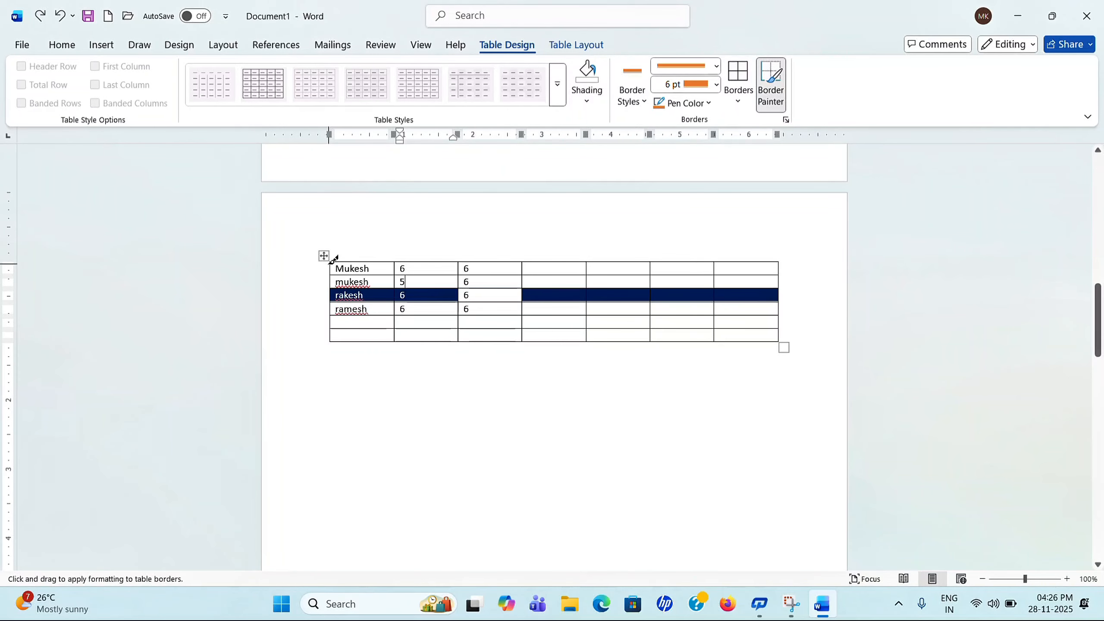
left_click_drag(330, 262, 722, 262)
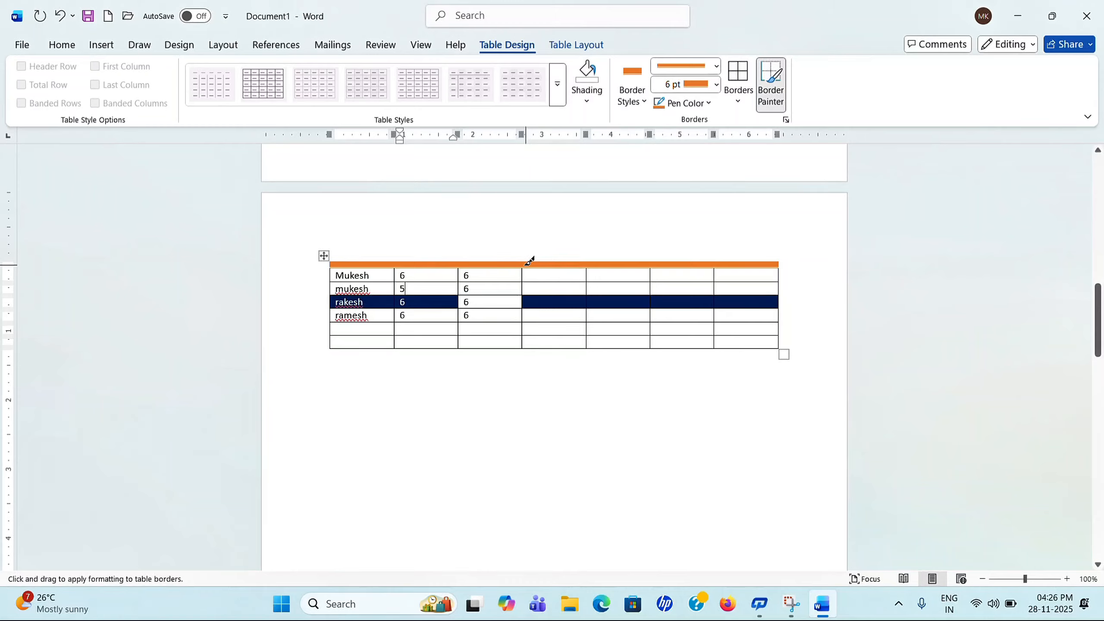
mouse_move(523, 266)
left_mouse_down()
mouse_move(536, 308)
mouse_move(524, 354)
left_mouse_up()
left_click_drag(715, 262, 720, 341)
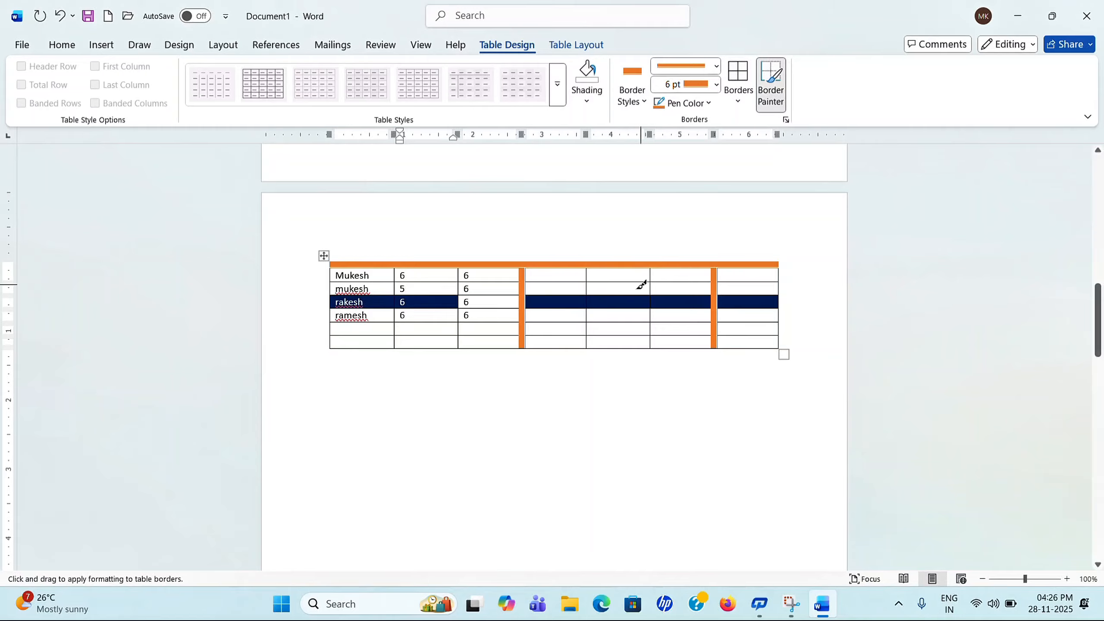
left_click_drag(593, 263, 593, 350)
key("Escape")
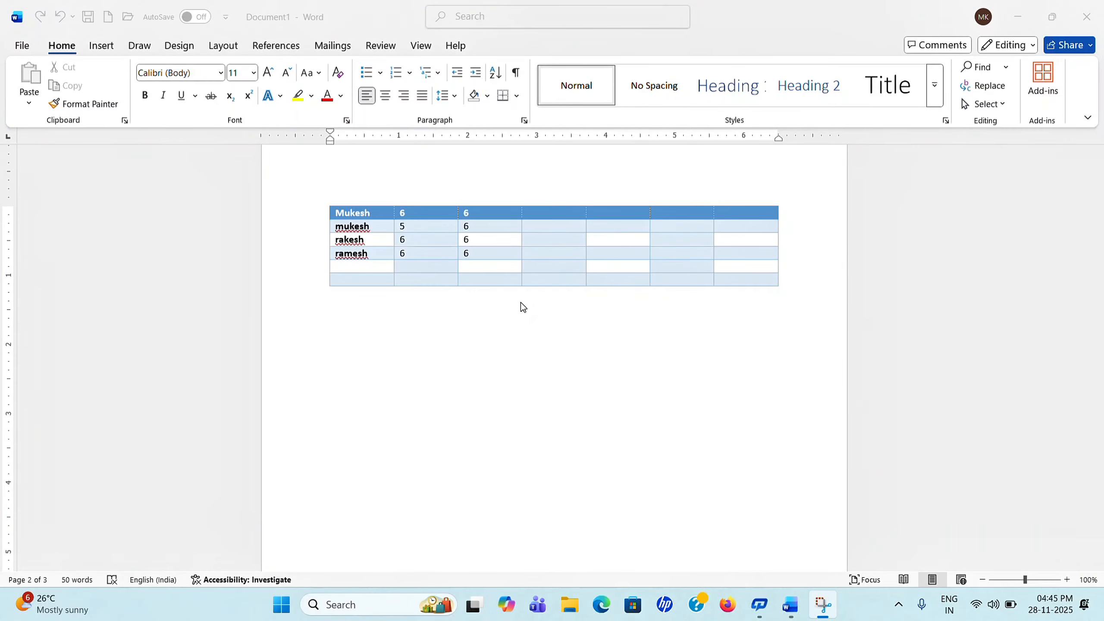
Step: Select the table's header row and shade it green
left_click(520, 307)
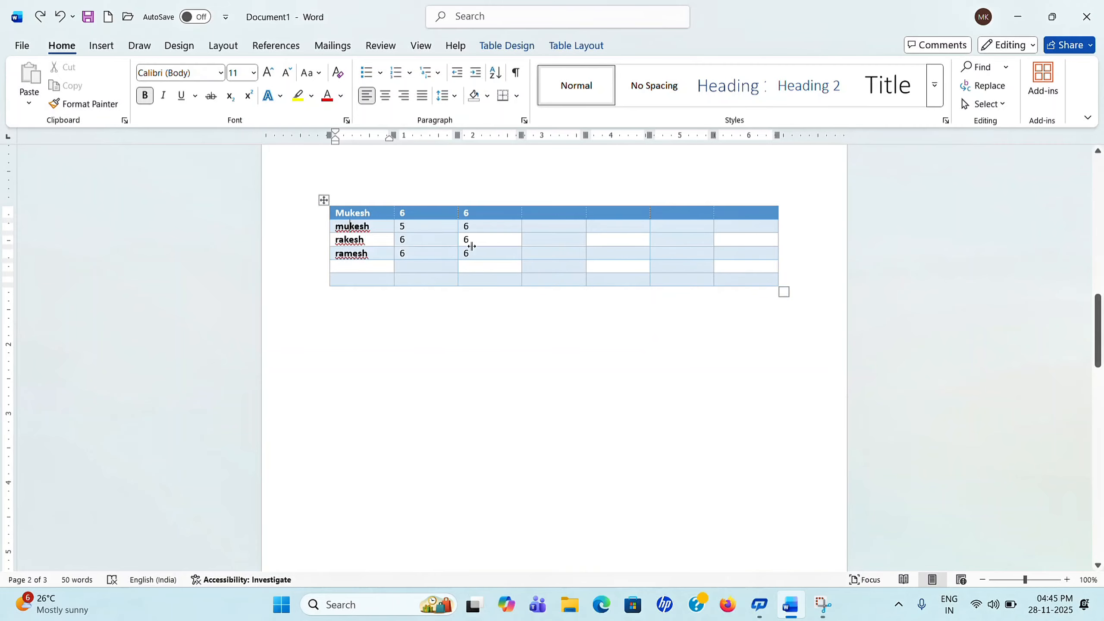
left_click(640, 266)
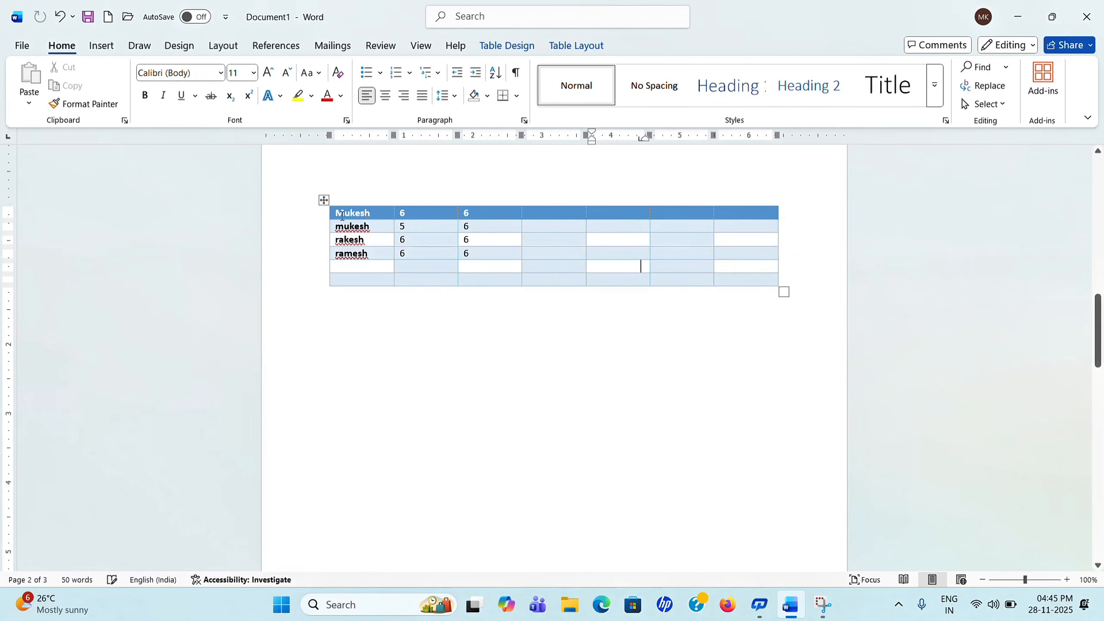
left_click(324, 200)
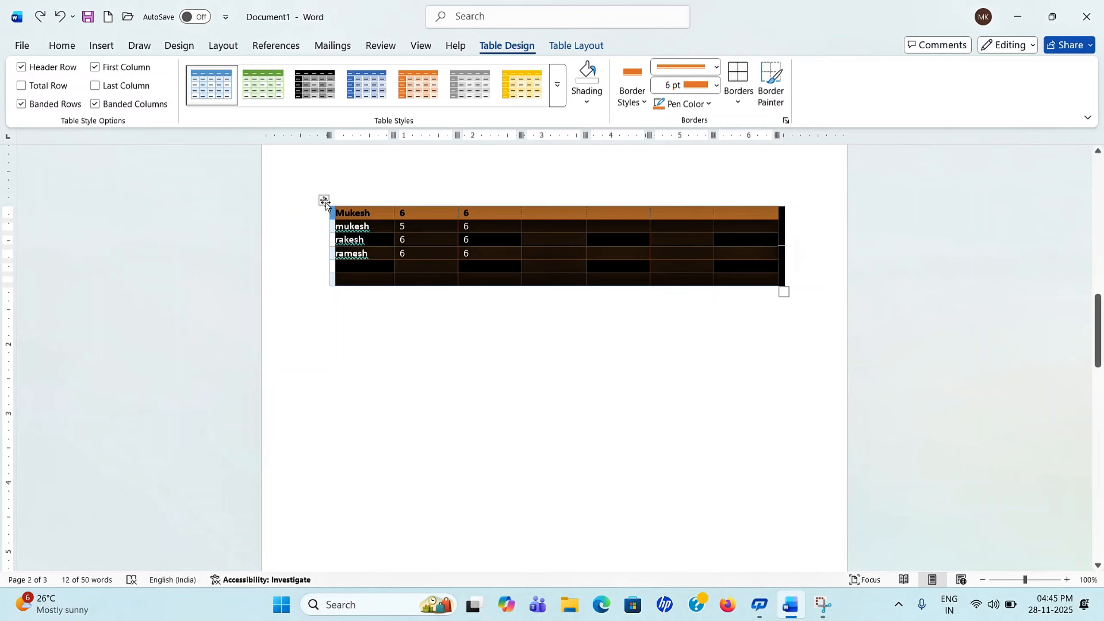
left_click(569, 268)
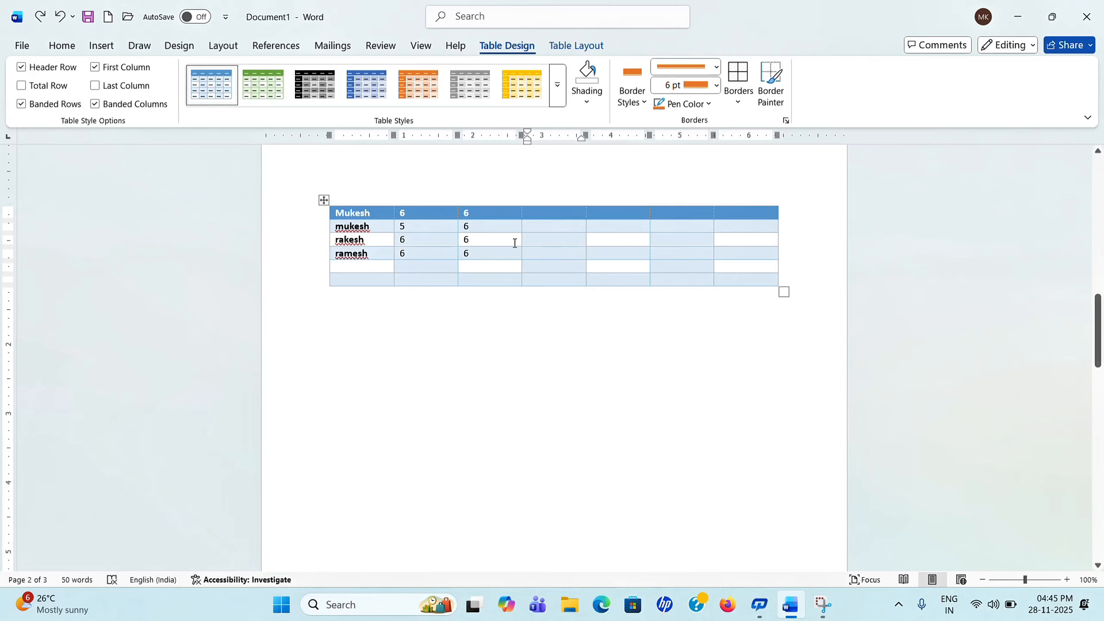
mouse_move(323, 218)
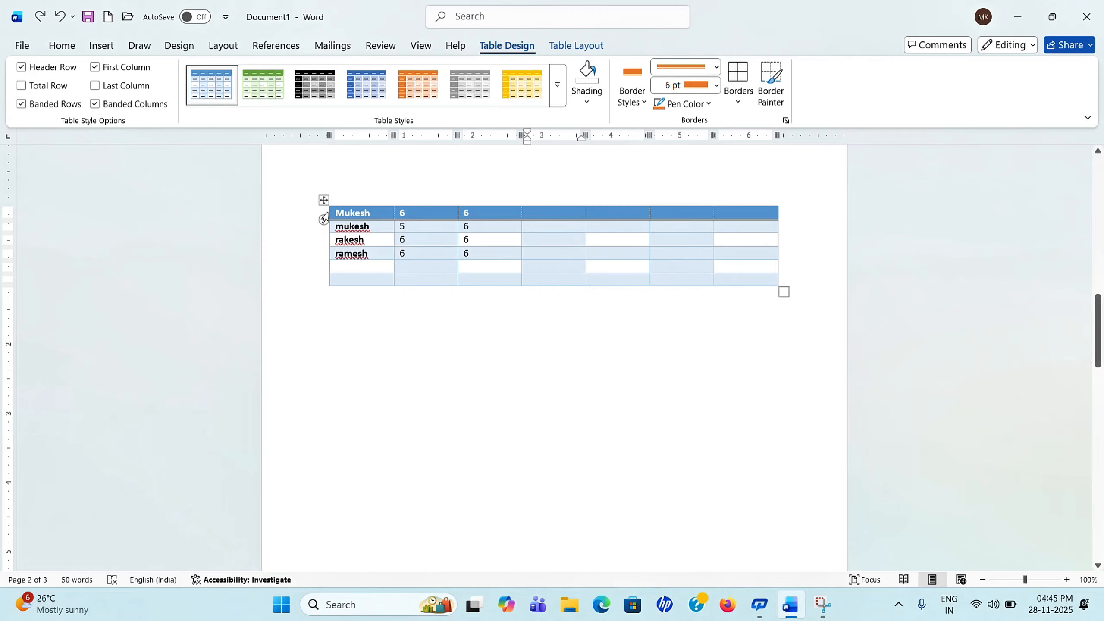
left_click_drag(329, 212, 726, 215)
left_click(590, 103)
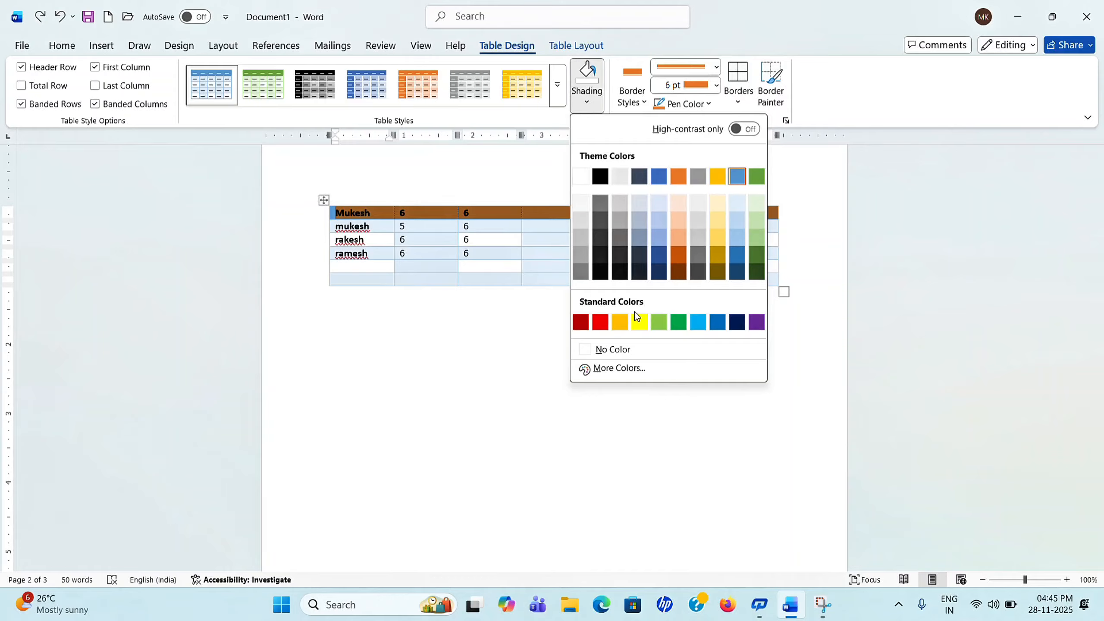
left_click(684, 326)
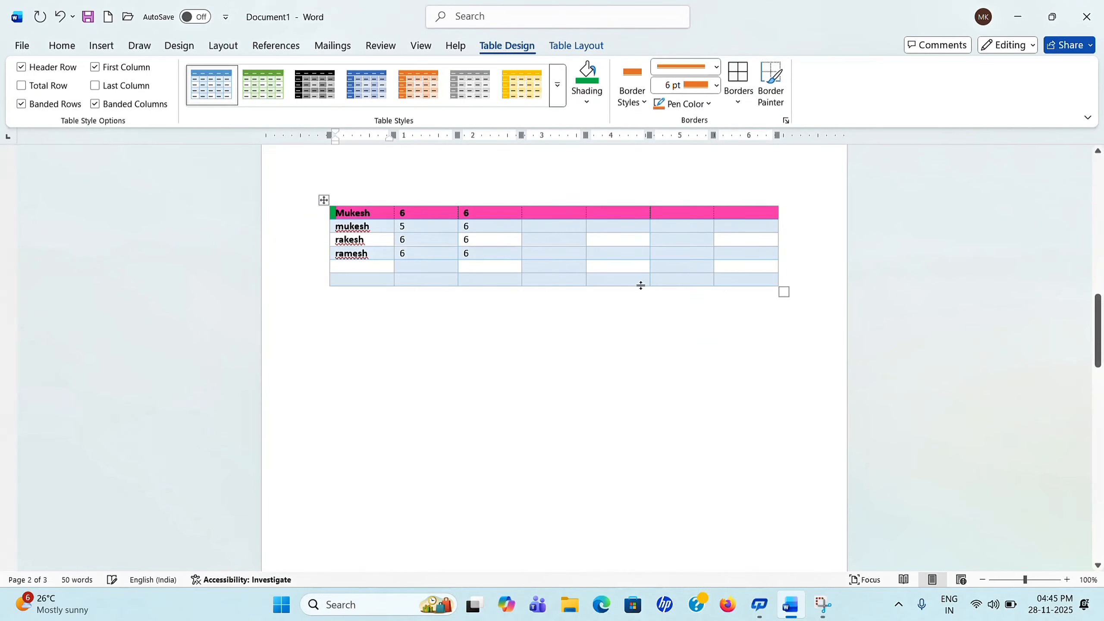
left_click(565, 267)
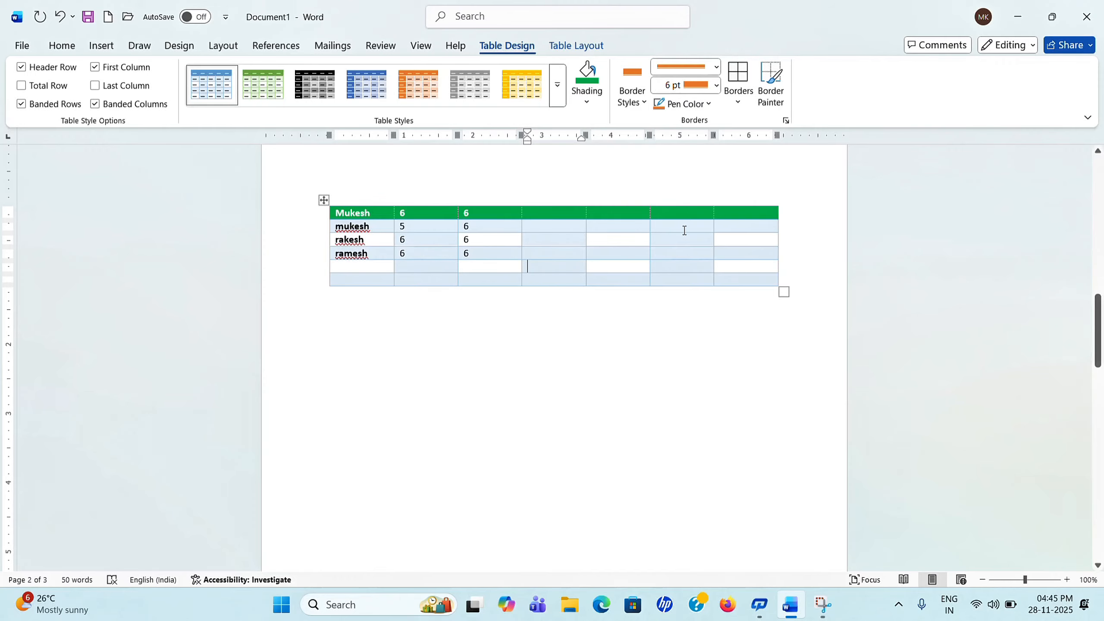
Step: Fill the sixth column with dark navy shading, then select the whole table
left_click_drag(688, 218, 691, 280)
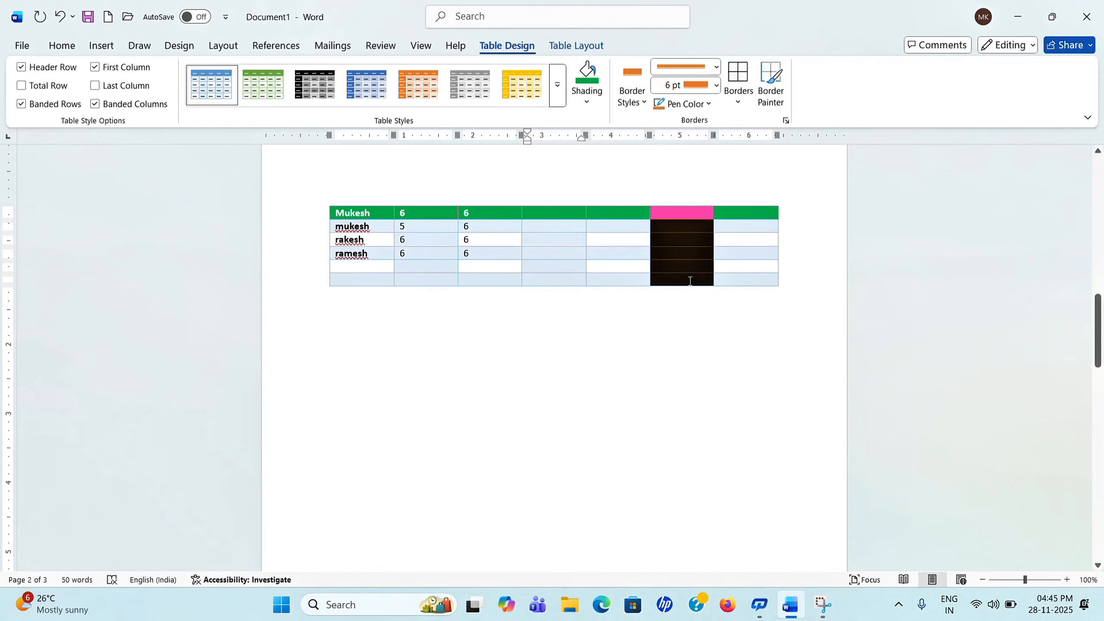
left_click(587, 98)
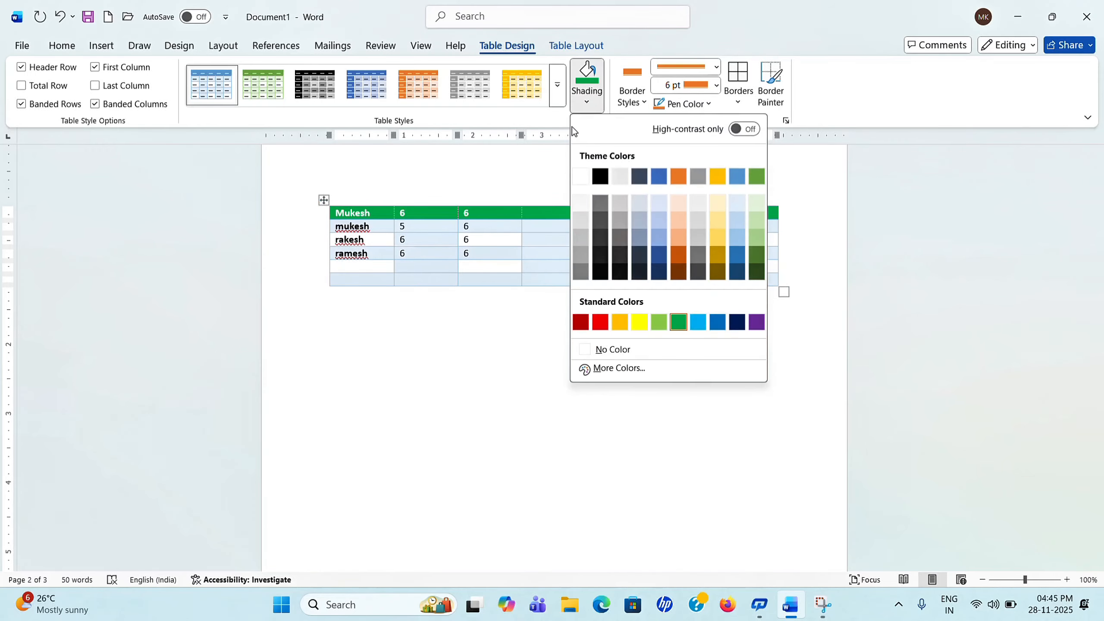
left_click(738, 322)
left_click(680, 309)
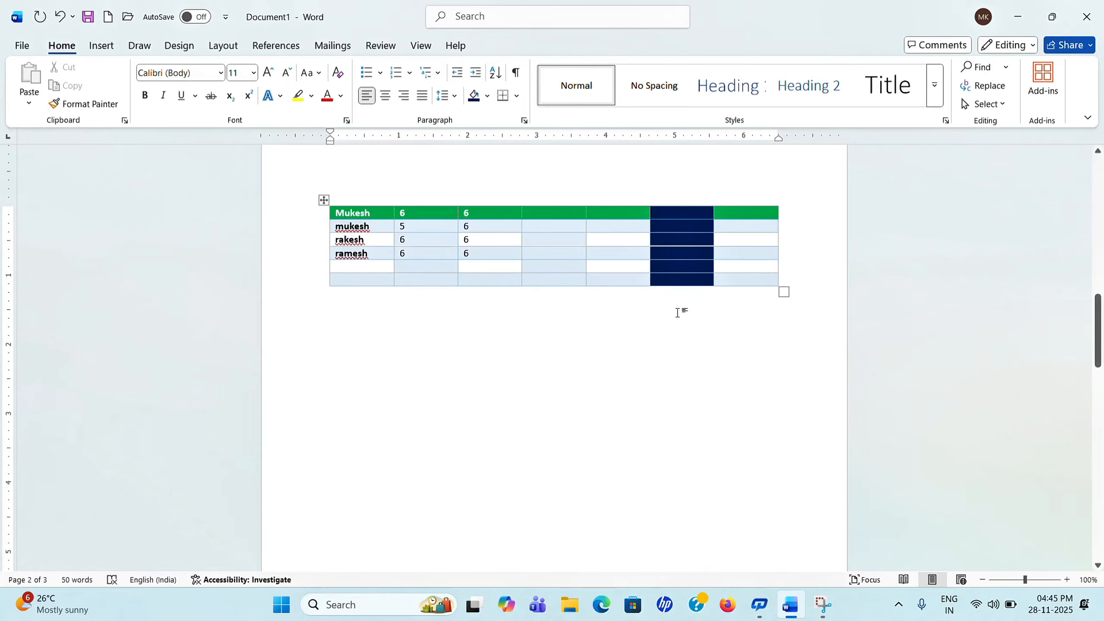
left_click(622, 255)
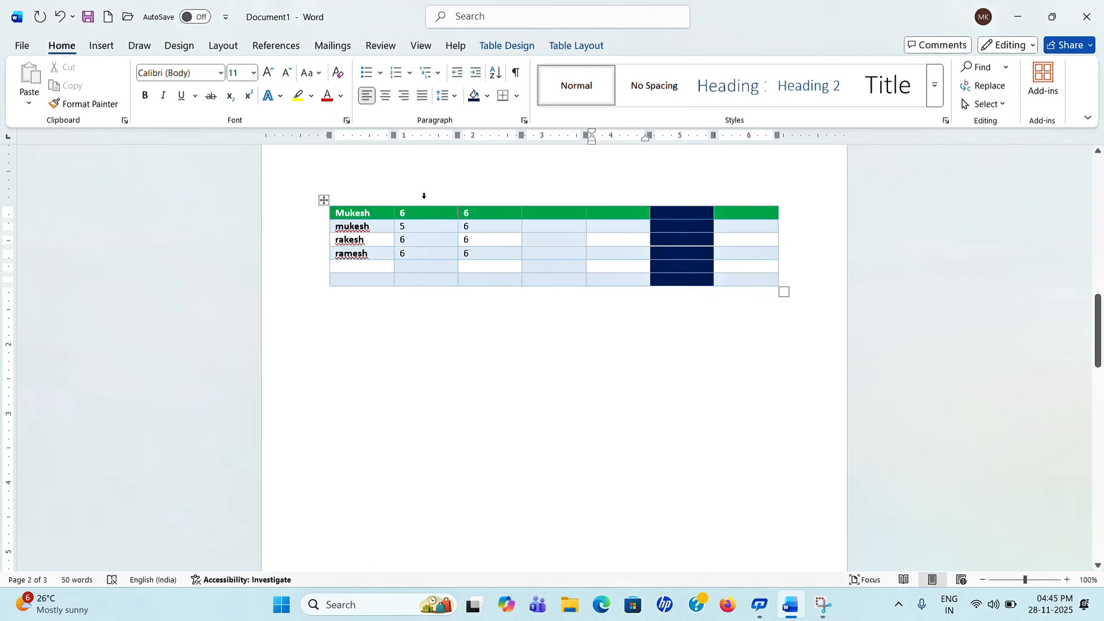
left_click(325, 200)
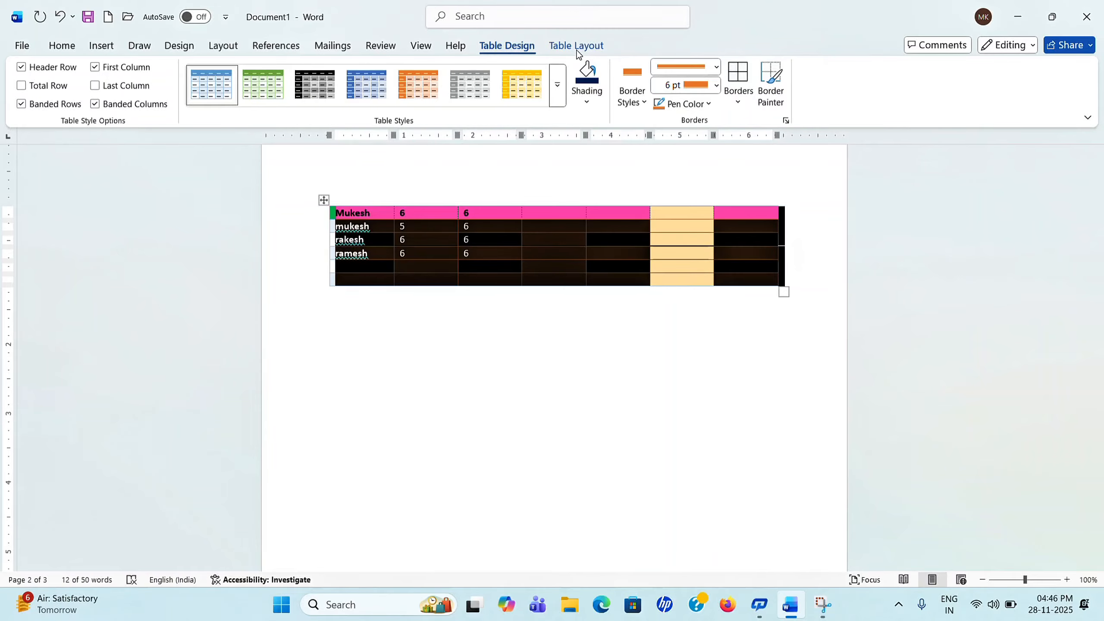
Step: Apply the plain Table Grid style, then switch to the Document2 window
left_click(557, 85)
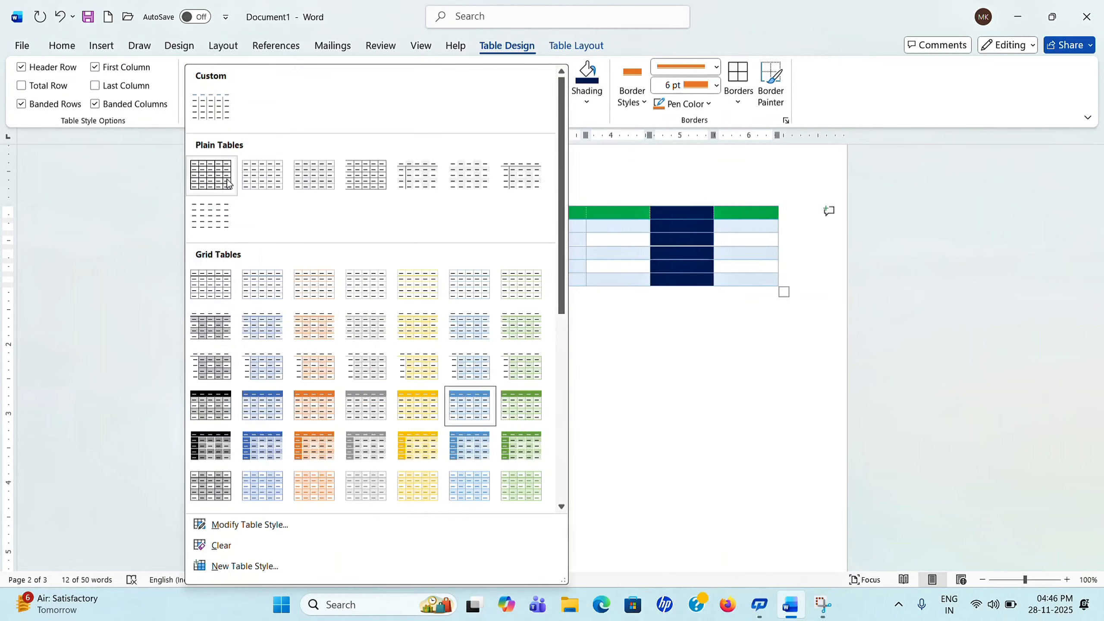
left_click(219, 182)
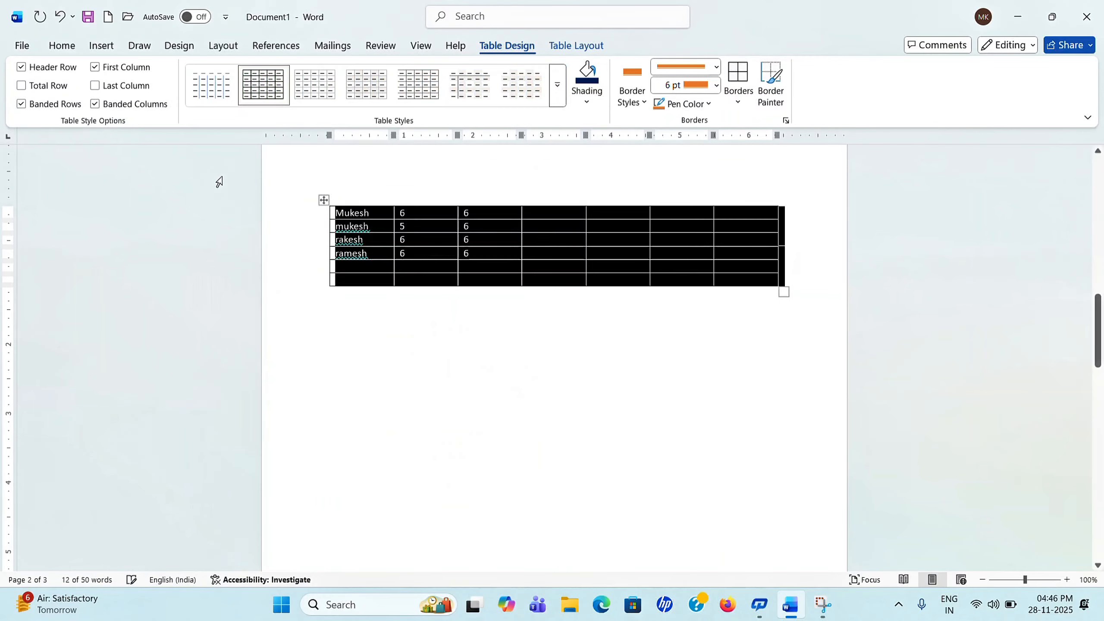
left_click(573, 47)
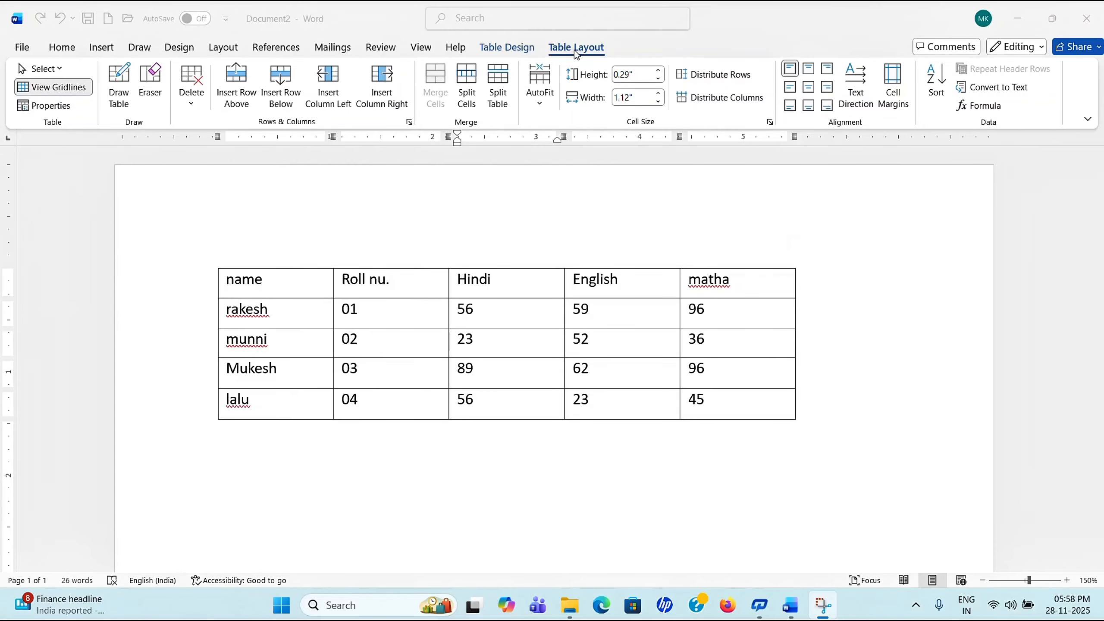
Step: Place the caret in the English 52 cell and show Table Layout's Select choices
left_click(695, 474)
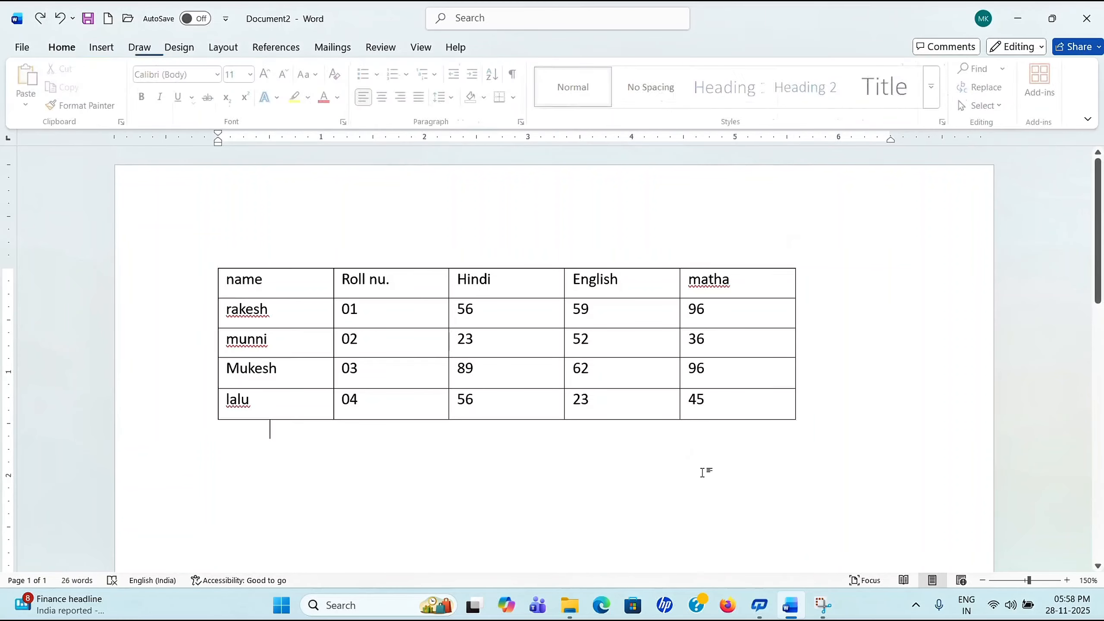
left_click(638, 338)
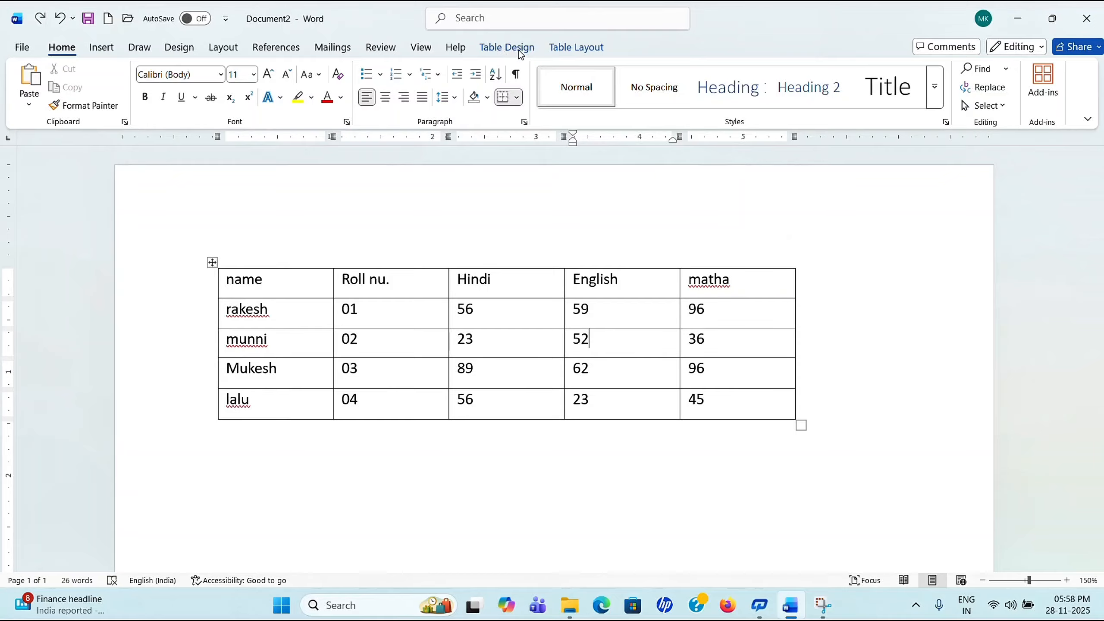
left_click(586, 49)
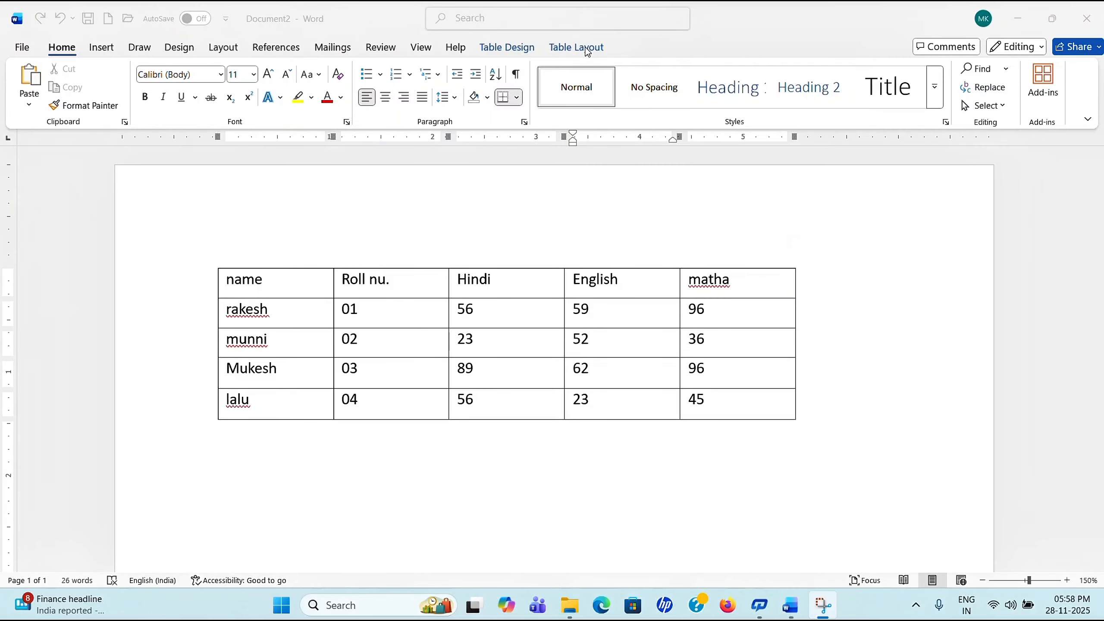
left_click(570, 48)
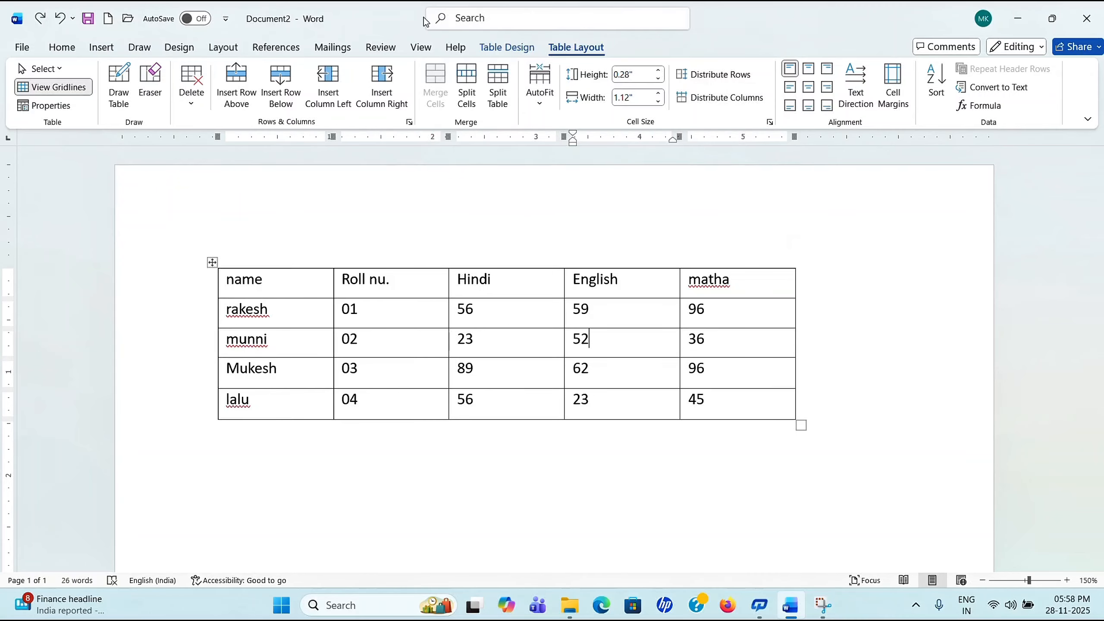
left_click(62, 69)
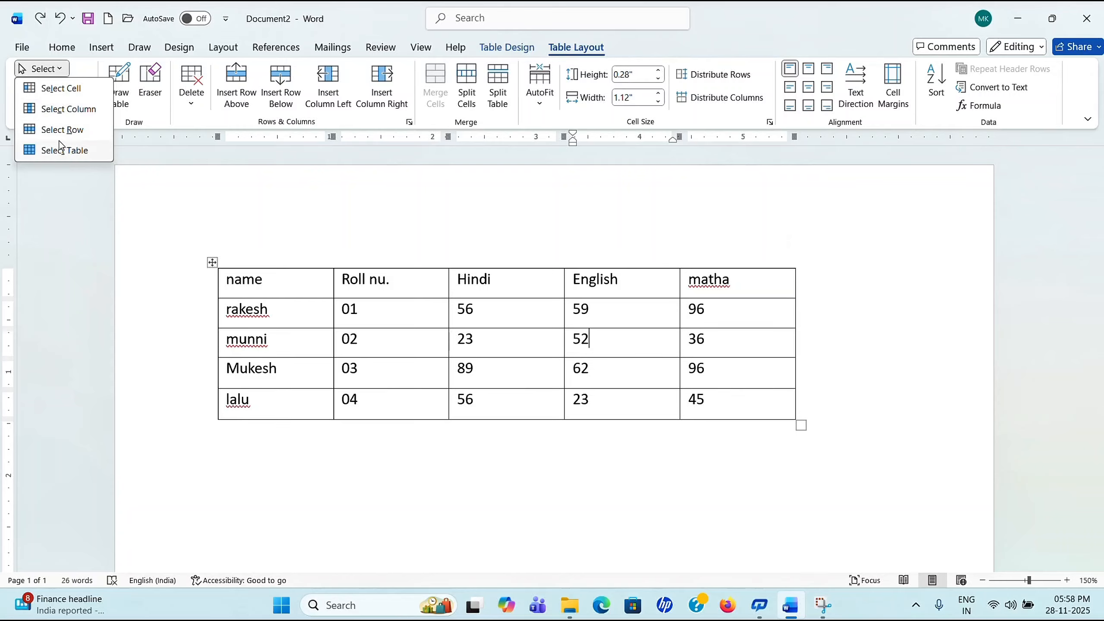
left_click(73, 93)
left_click(523, 348)
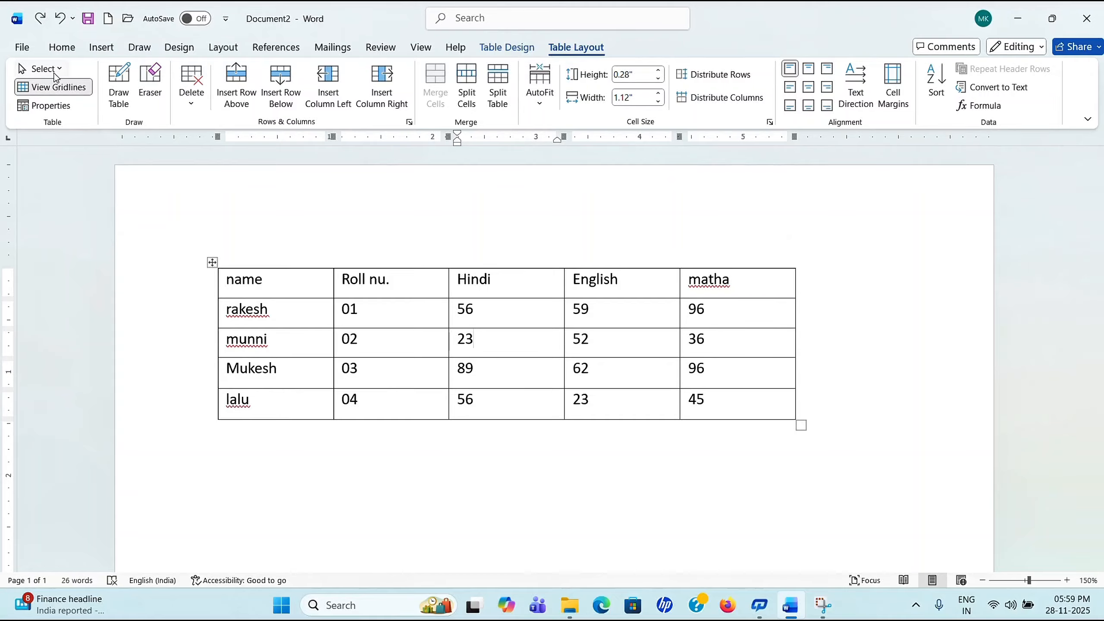
left_click(42, 69)
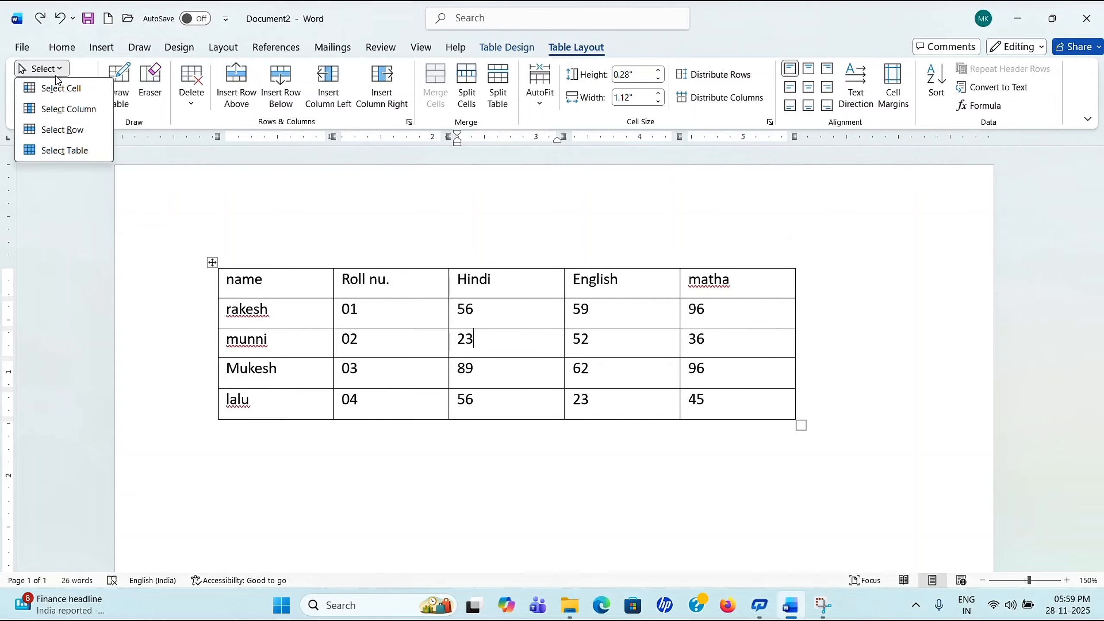
left_click(76, 113)
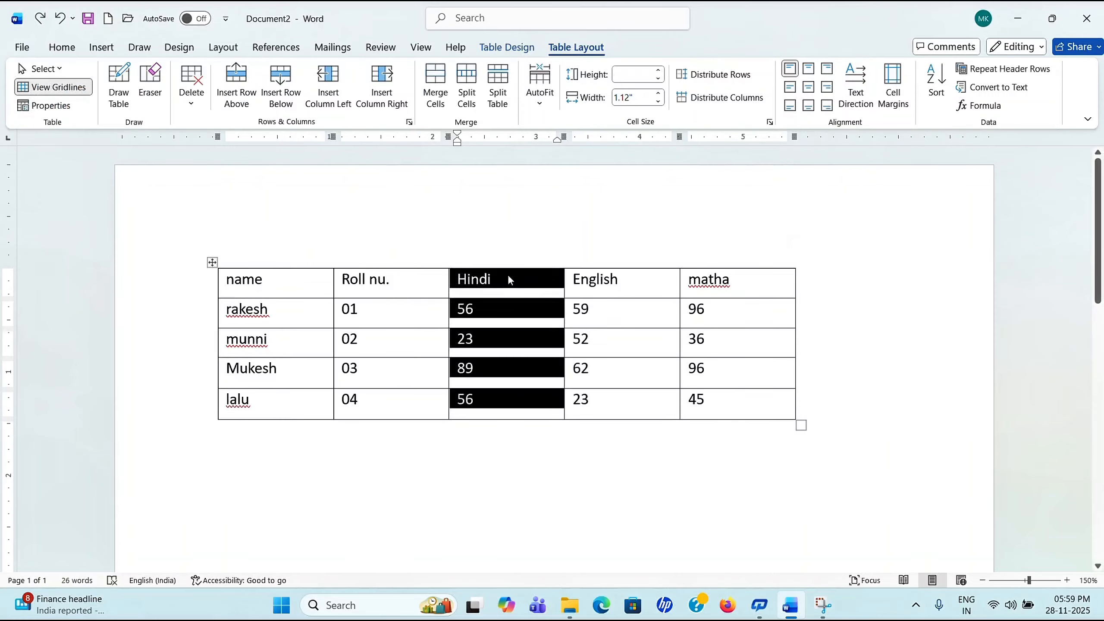
left_click(42, 68)
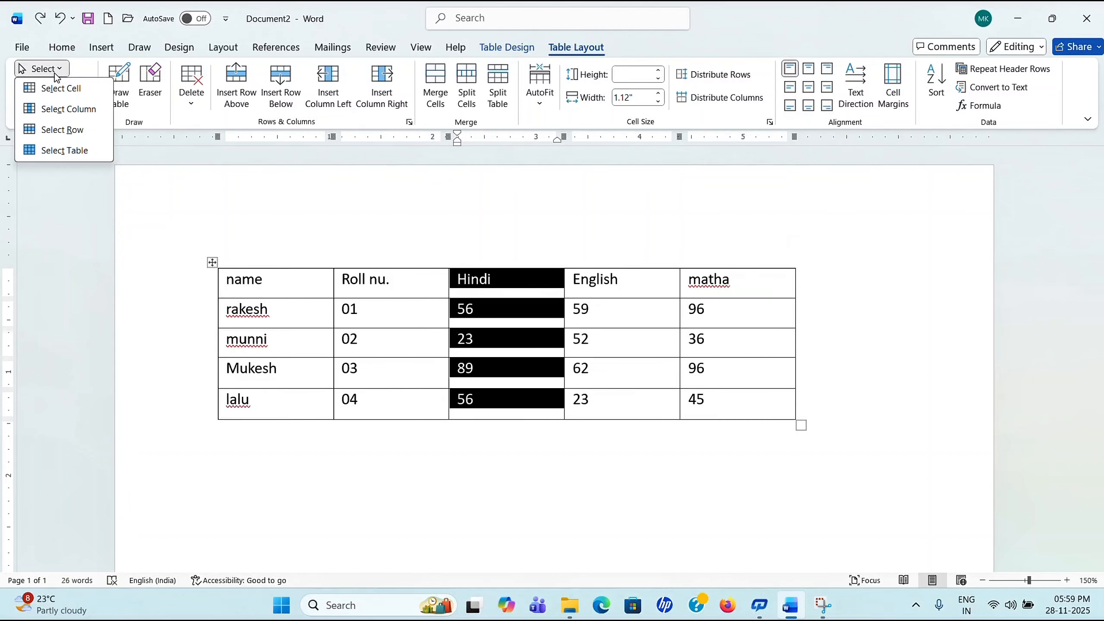
left_click(63, 132)
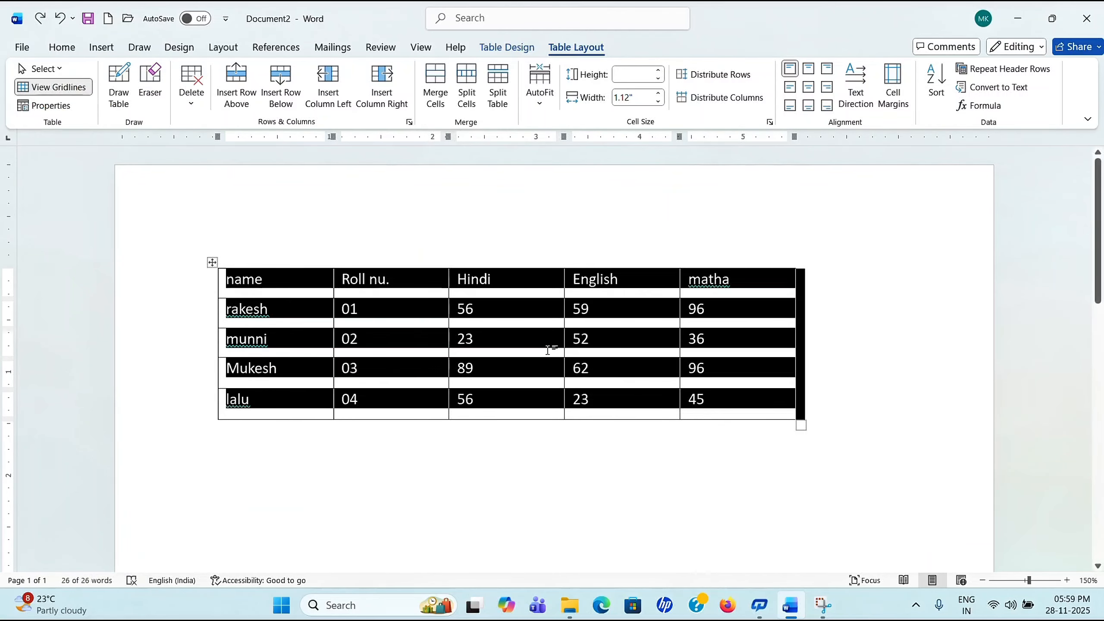
left_click(505, 340)
left_click(67, 69)
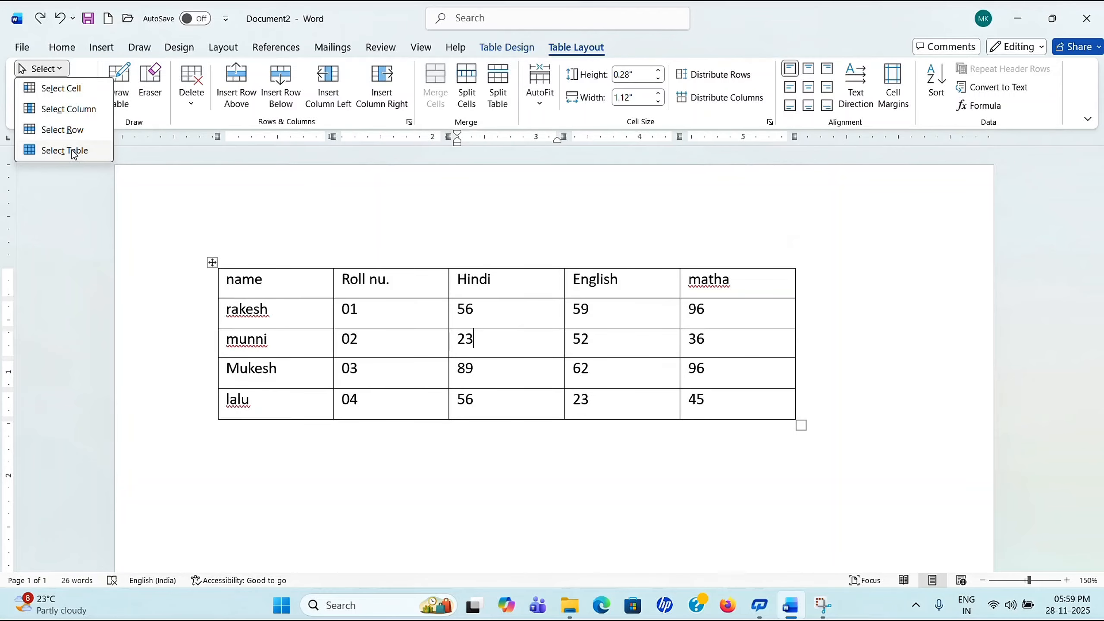
left_click(74, 151)
left_click(592, 341)
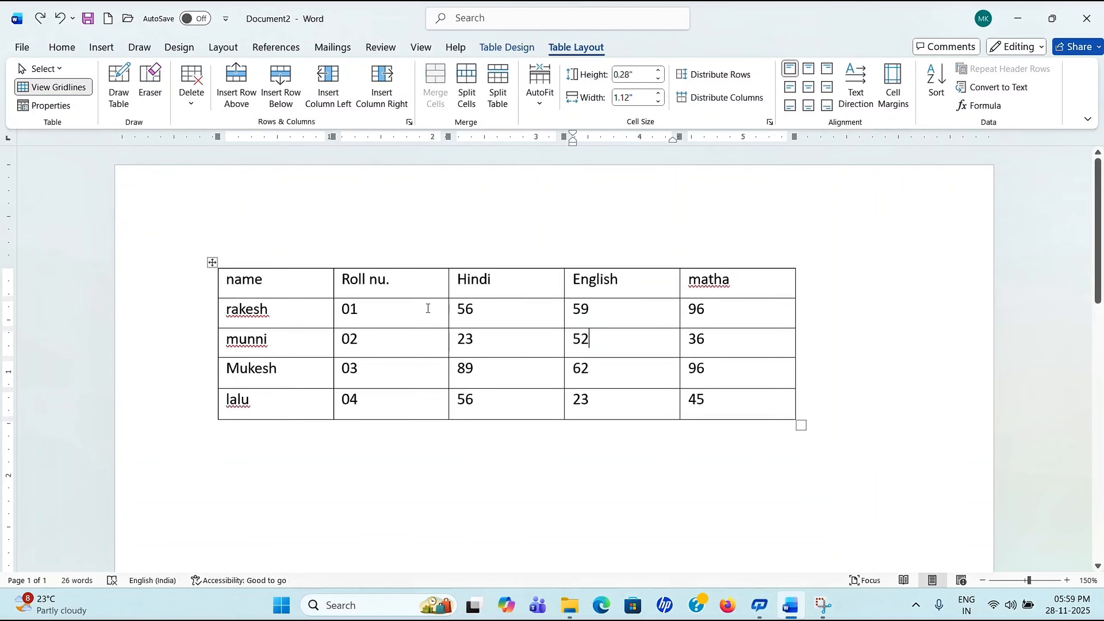
left_click(62, 69)
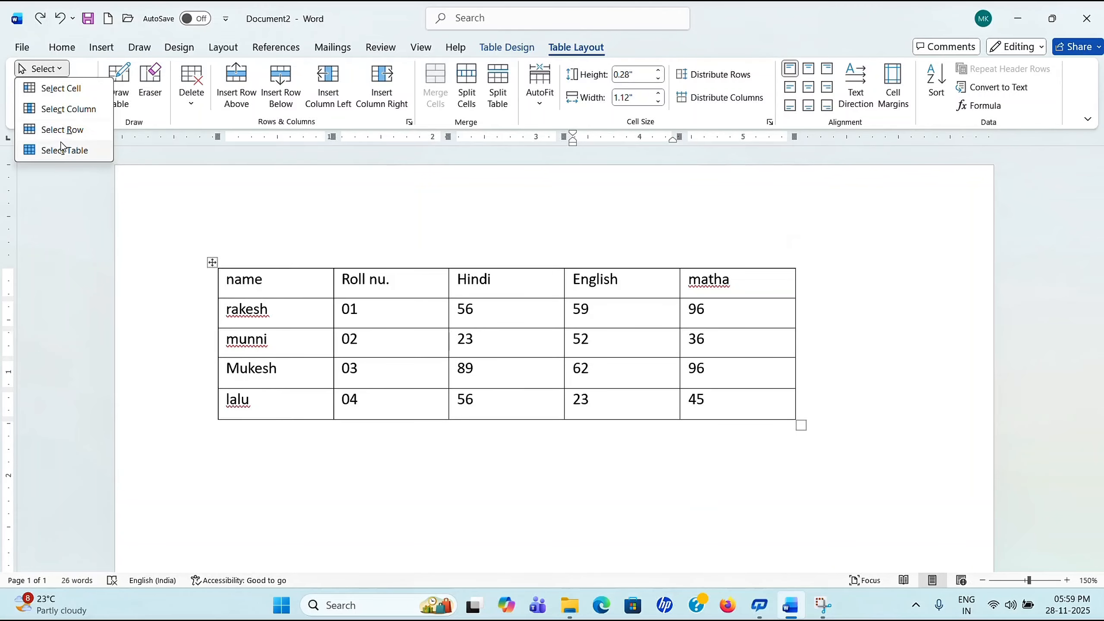
left_click(327, 313)
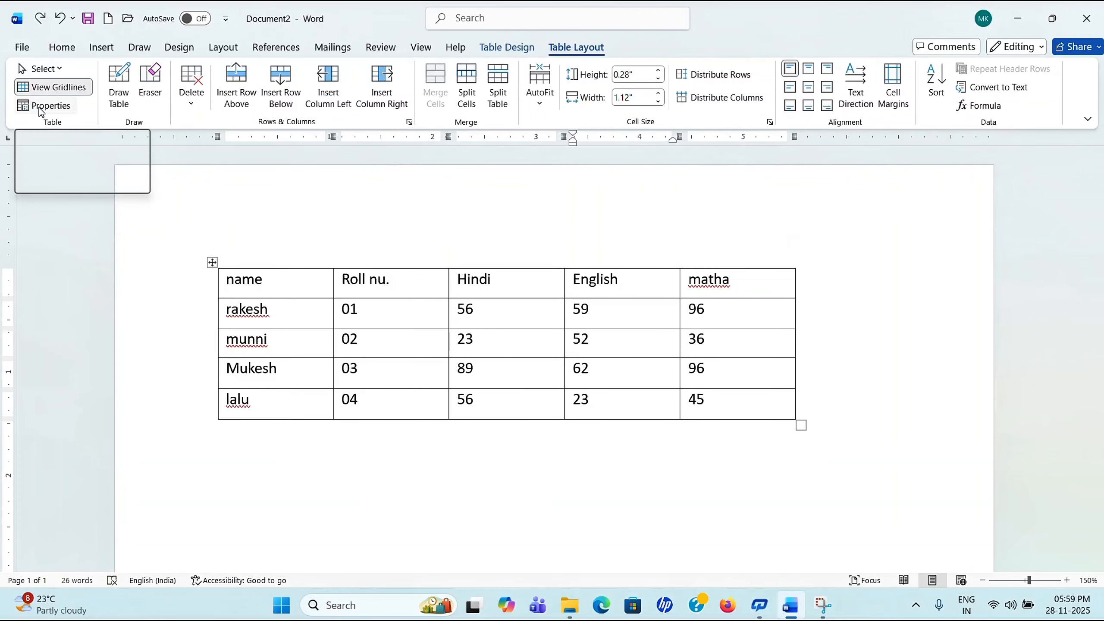
Step: Shrink the marks table to narrow columns with its resize handle
scroll(636, 408, "down", 8)
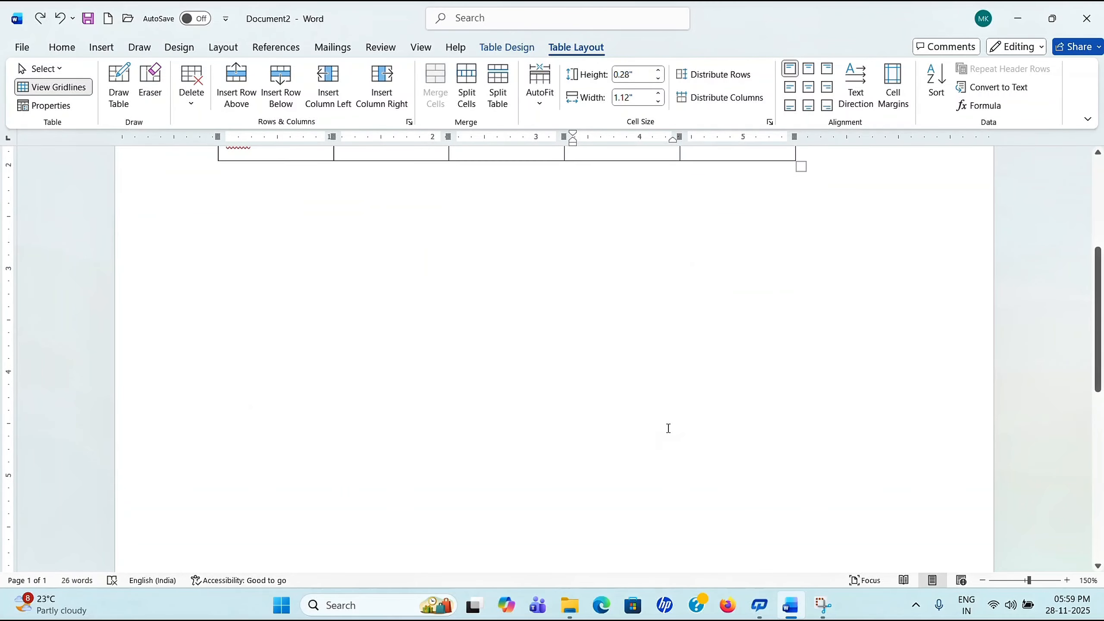
scroll(657, 392, "up", 5)
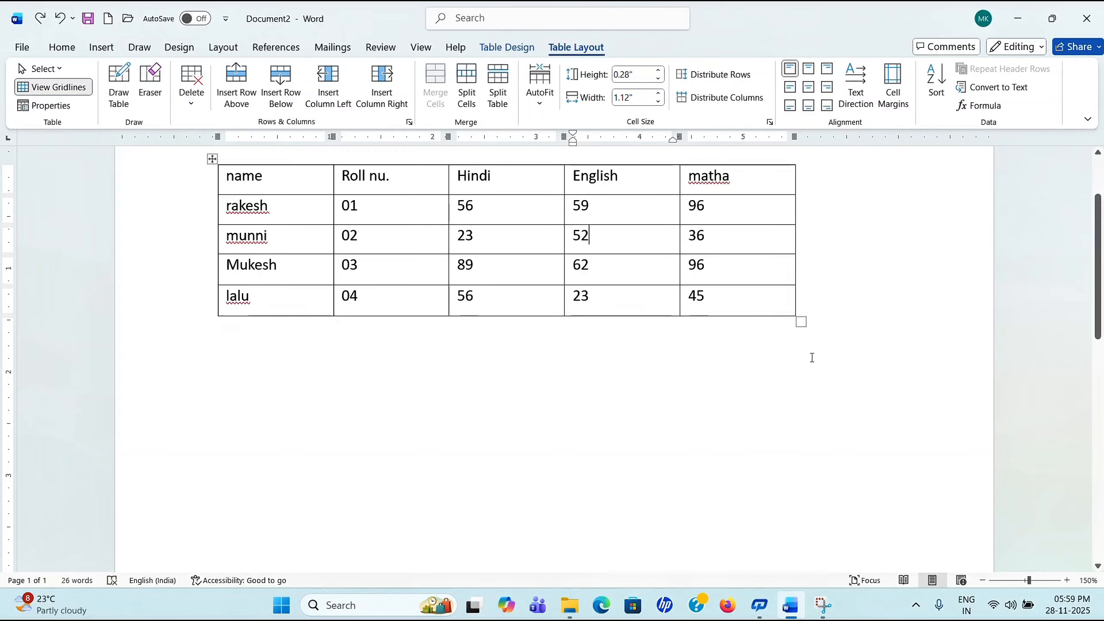
left_click_drag(801, 322, 463, 298)
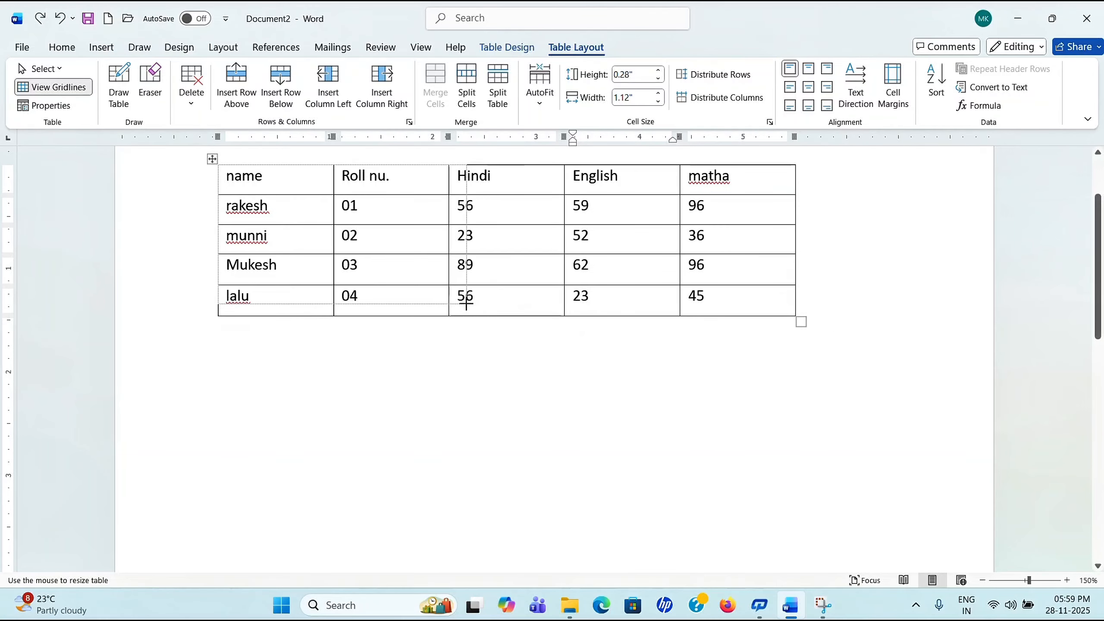
Step: Generate five paragraphs of sample text below the table with =rand(5,2)
left_click(465, 366)
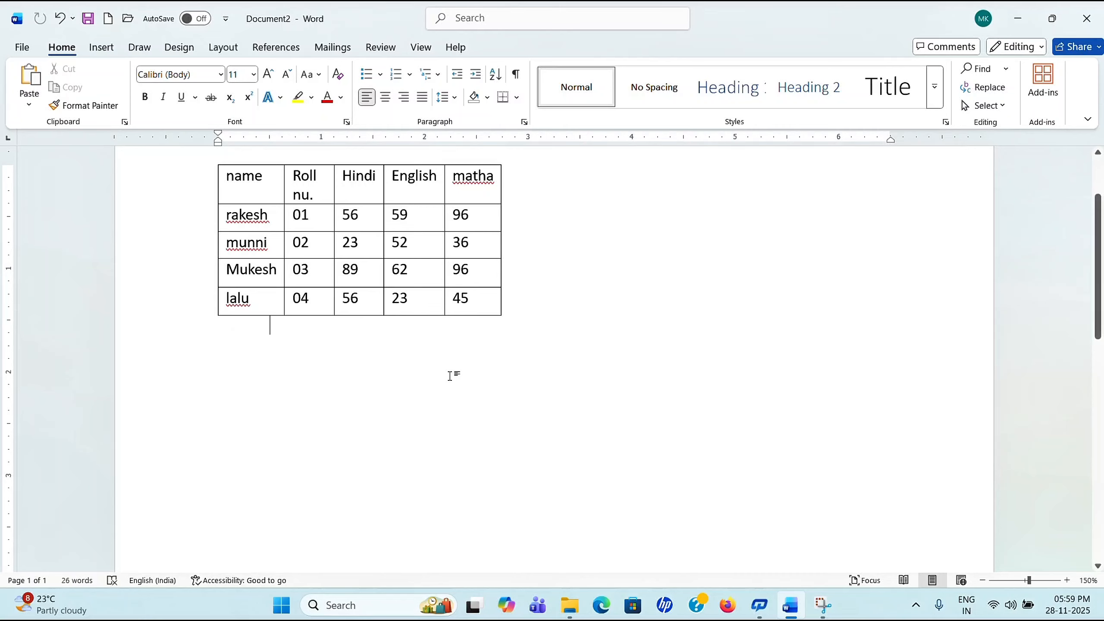
type("=")
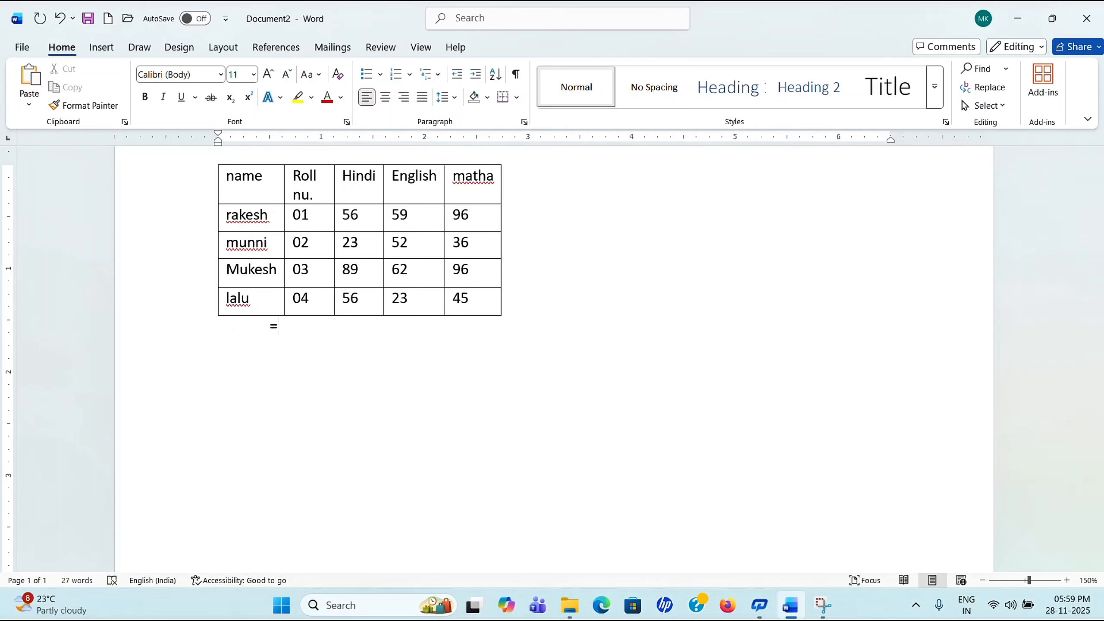
type("rand(5")
type(" 2")
key("Return")
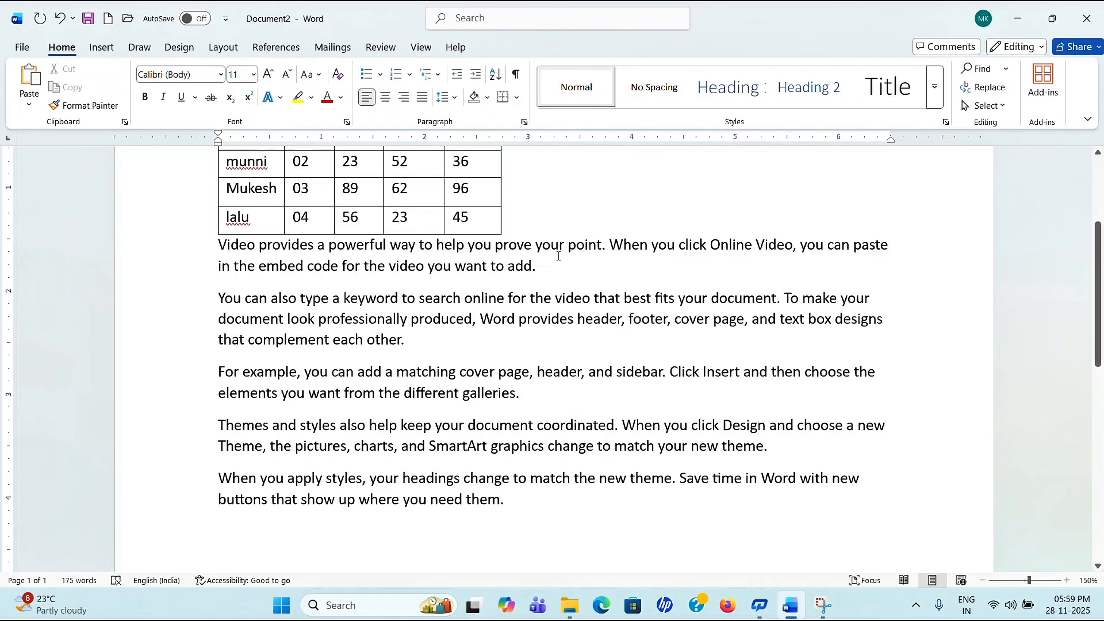
scroll(559, 256, "up", 5)
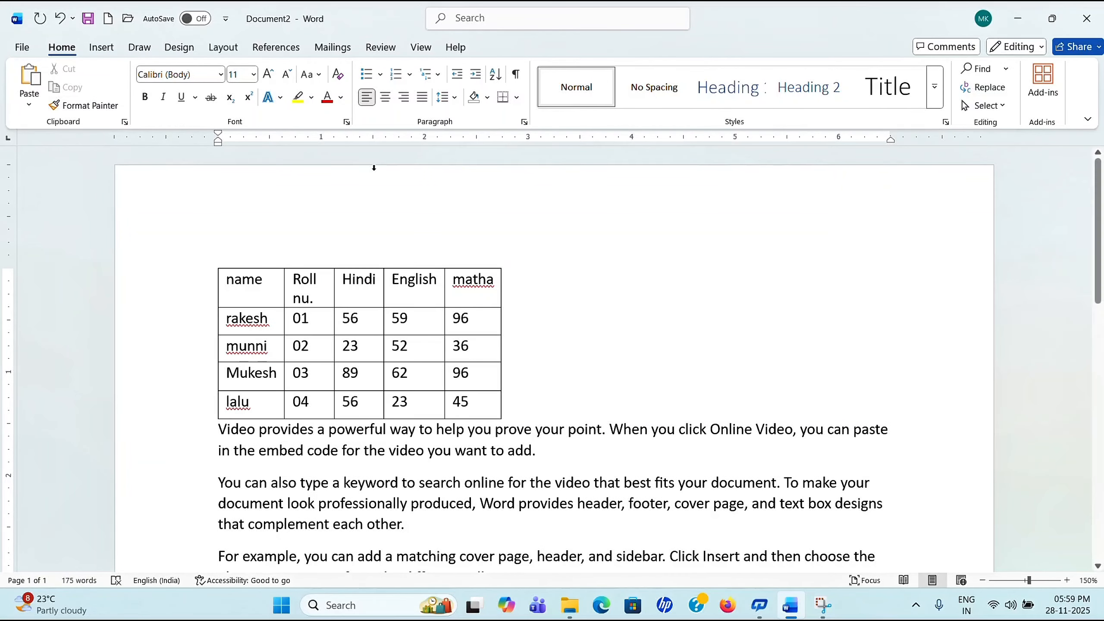
Step: Set the table's text wrapping to Around in Table Properties
left_click(449, 323)
left_click(588, 54)
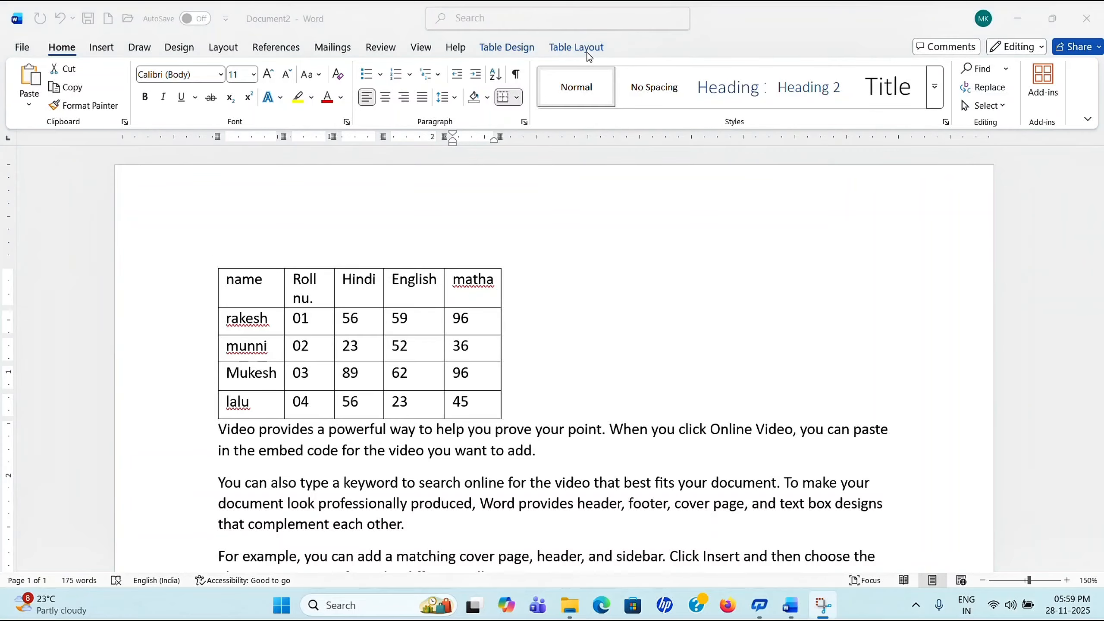
left_click(576, 55)
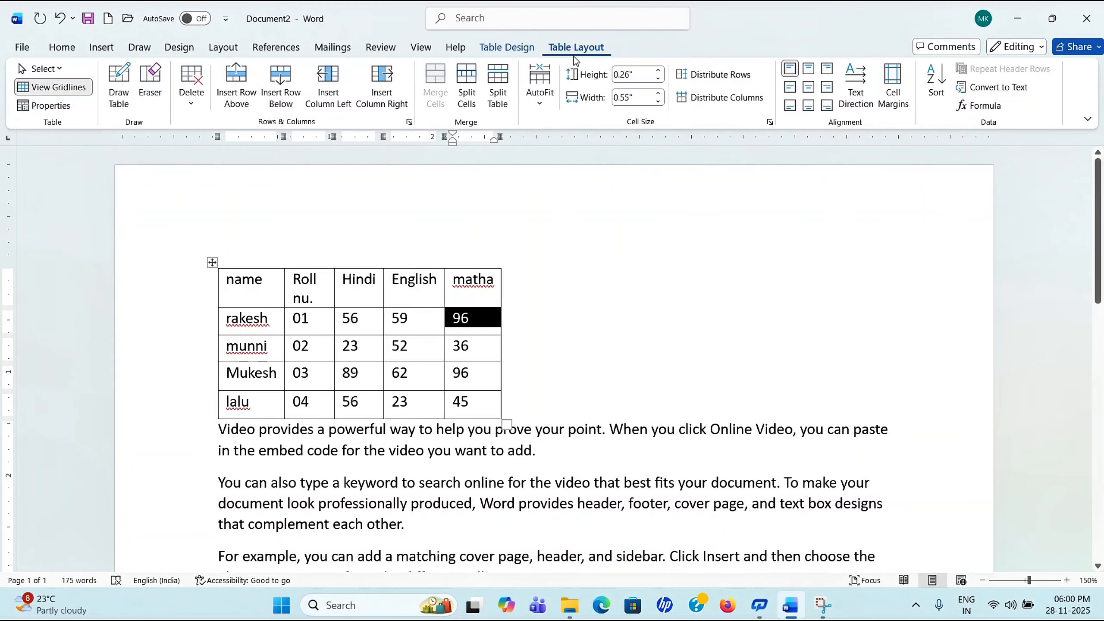
left_click(63, 110)
left_click(738, 382)
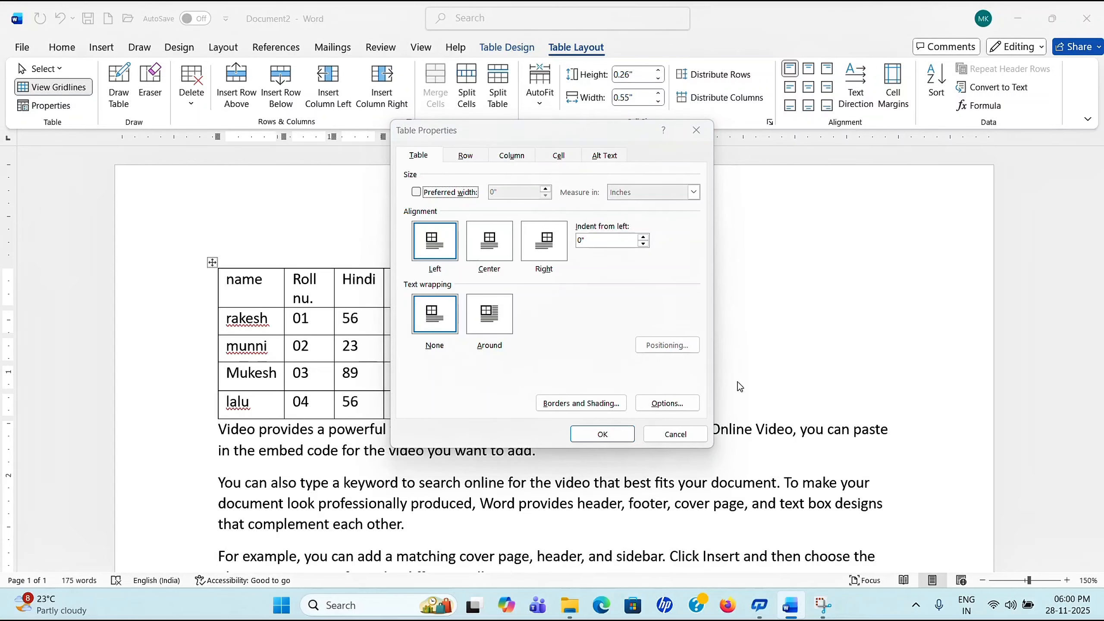
left_click(675, 435)
left_click(647, 393)
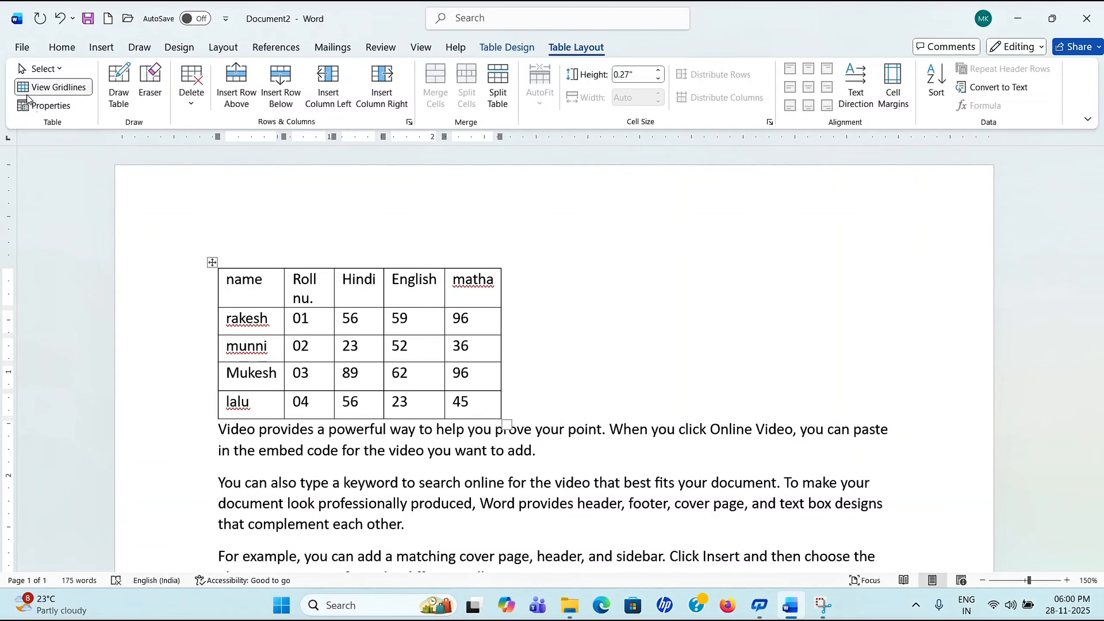
left_click(44, 106)
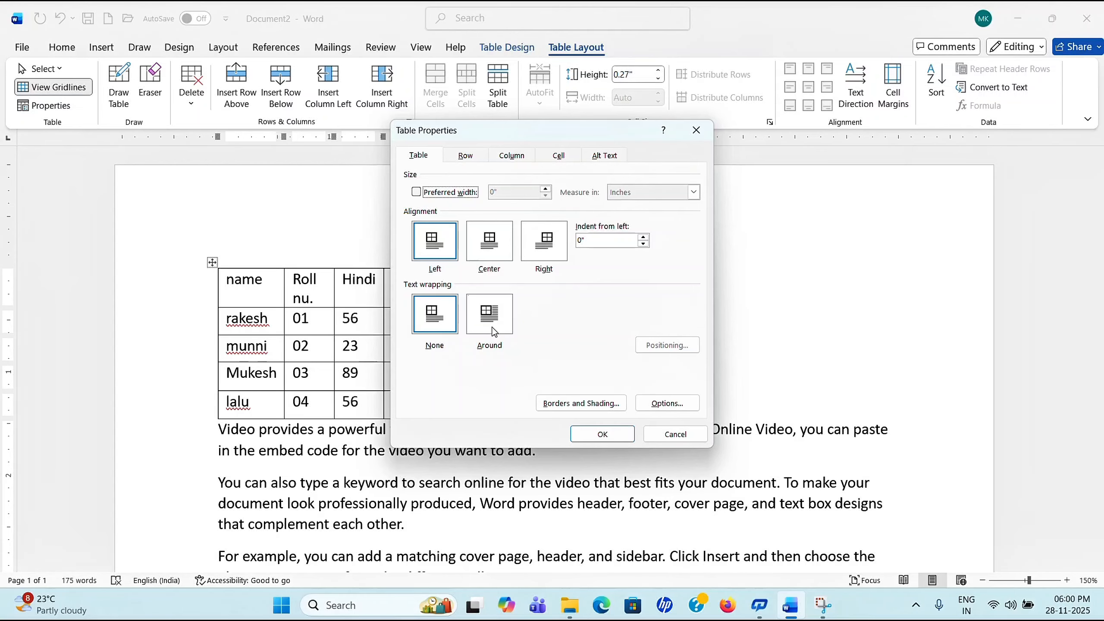
left_click(494, 330)
left_click(603, 433)
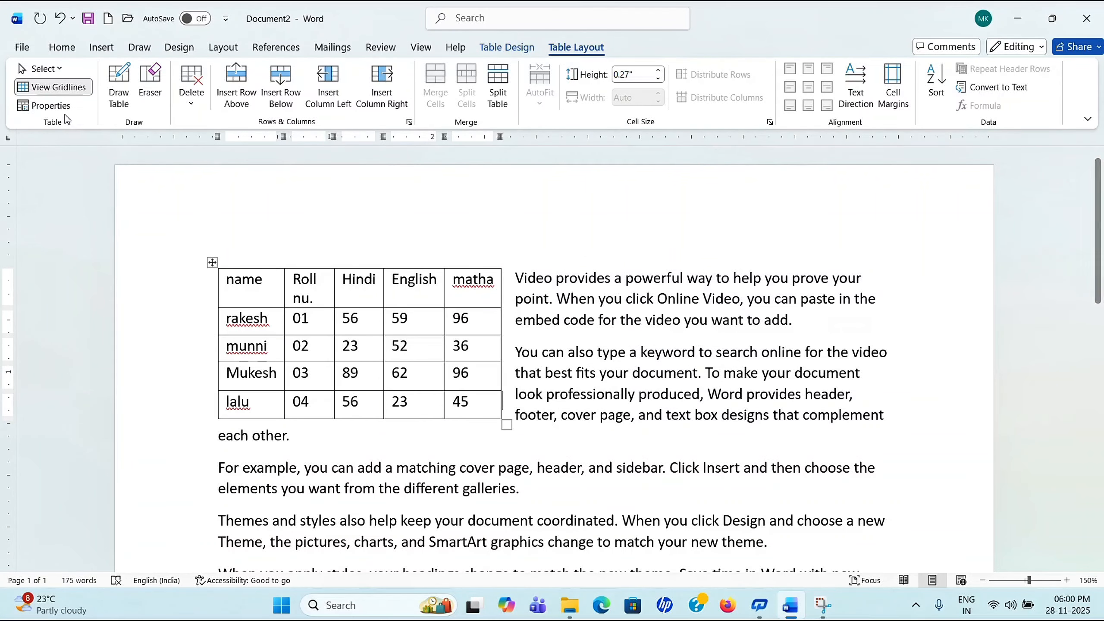
Step: Align the table to the right, then change its alignment to Center
left_click(48, 107)
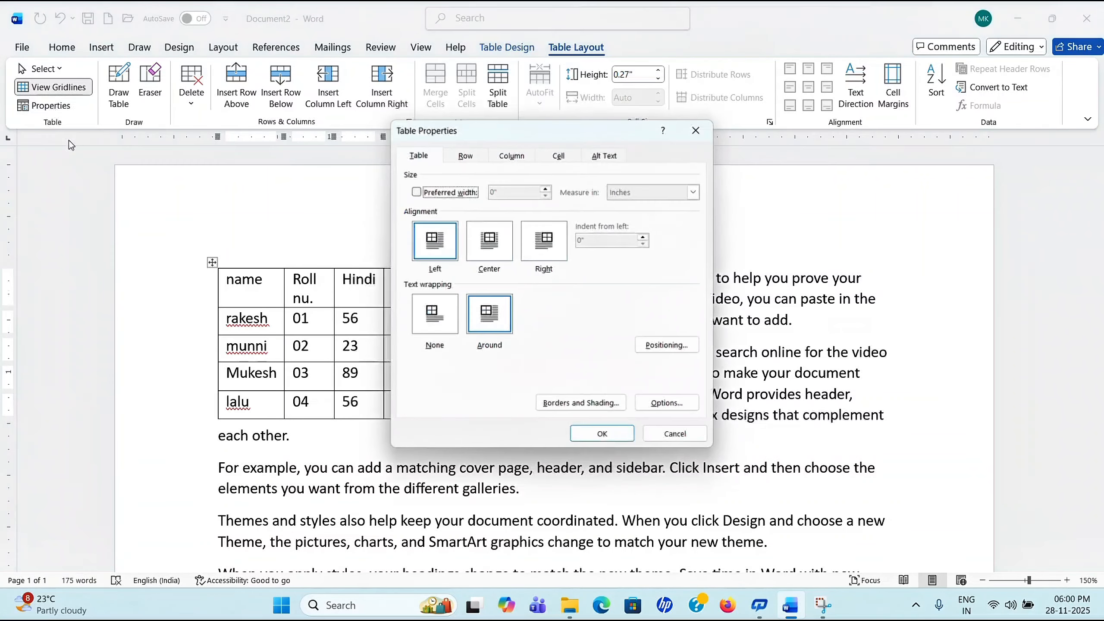
left_click(549, 256)
left_click(602, 434)
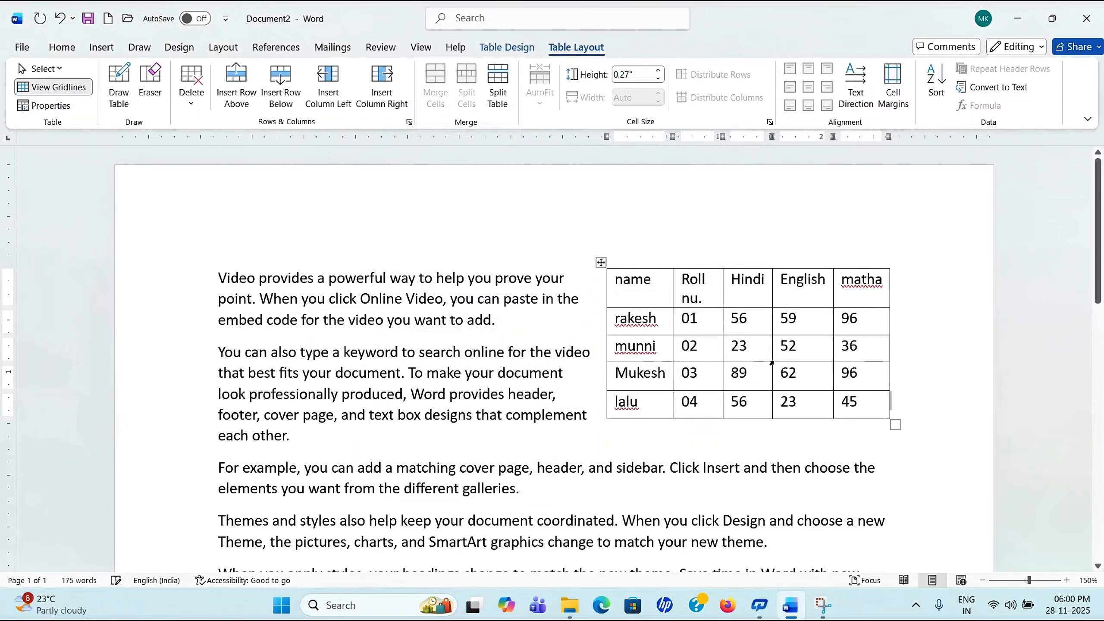
left_click(44, 106)
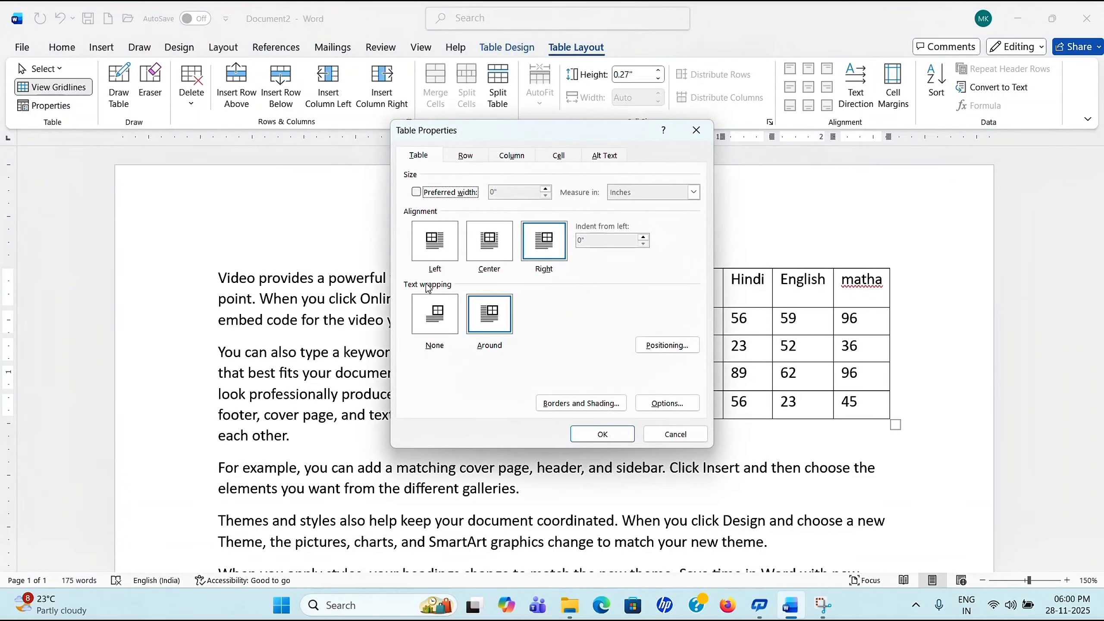
left_click(490, 254)
left_click(602, 434)
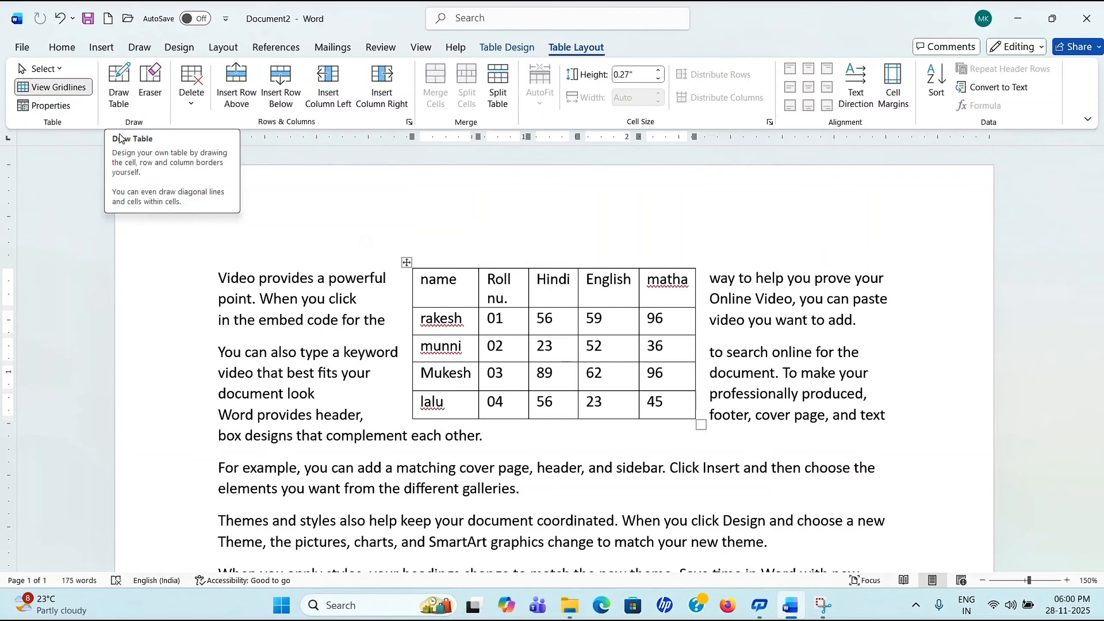
Step: Add blank lines and a break after the sample text, spilling onto a second page
scroll(609, 352, "down", 10)
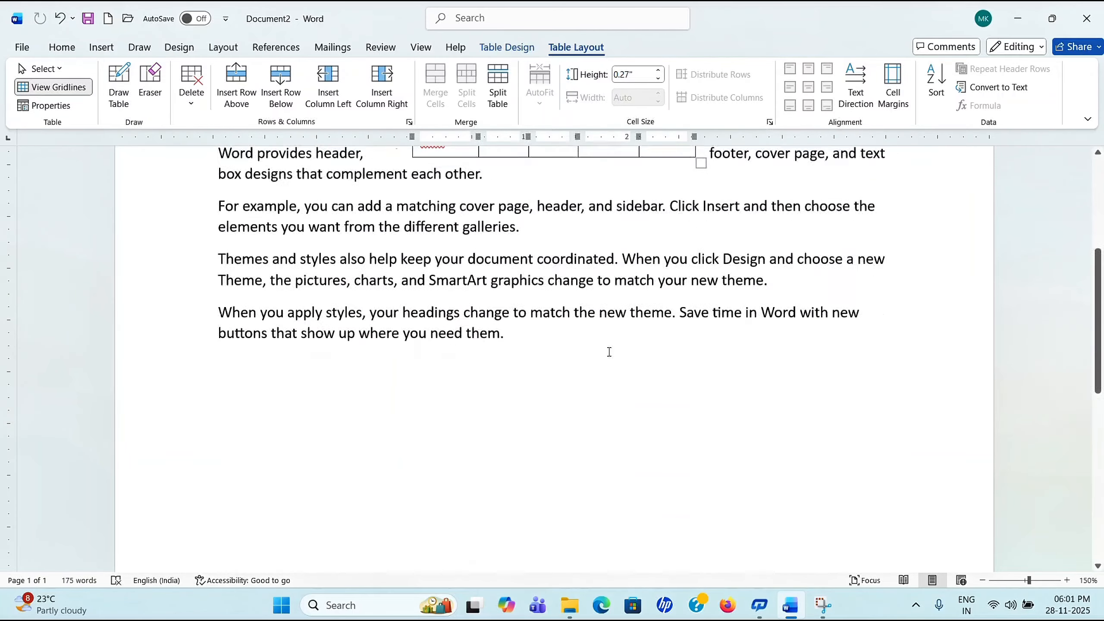
left_click(745, 435)
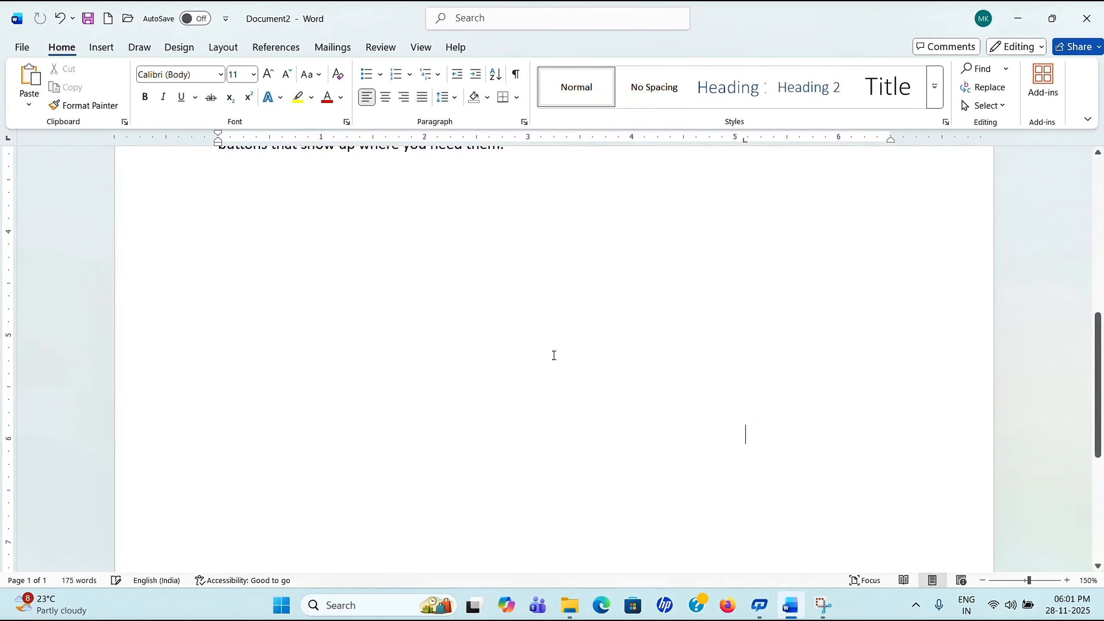
key("Return")
key("Return")
key("Return")
key("Return")
key("Return")
key("Return")
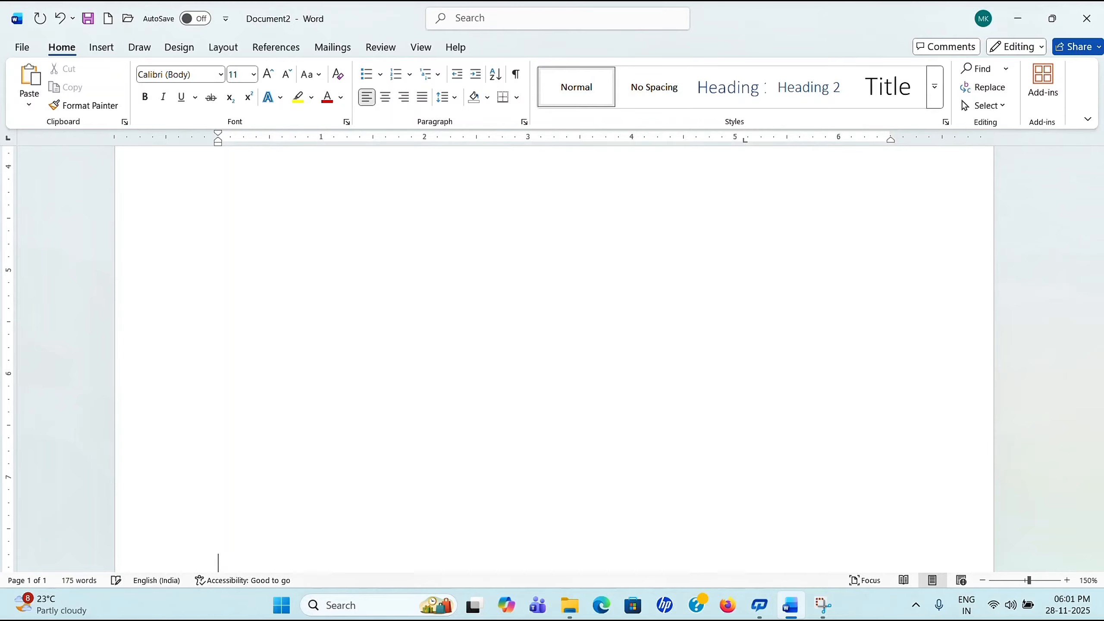
scroll(549, 352, "down", 4)
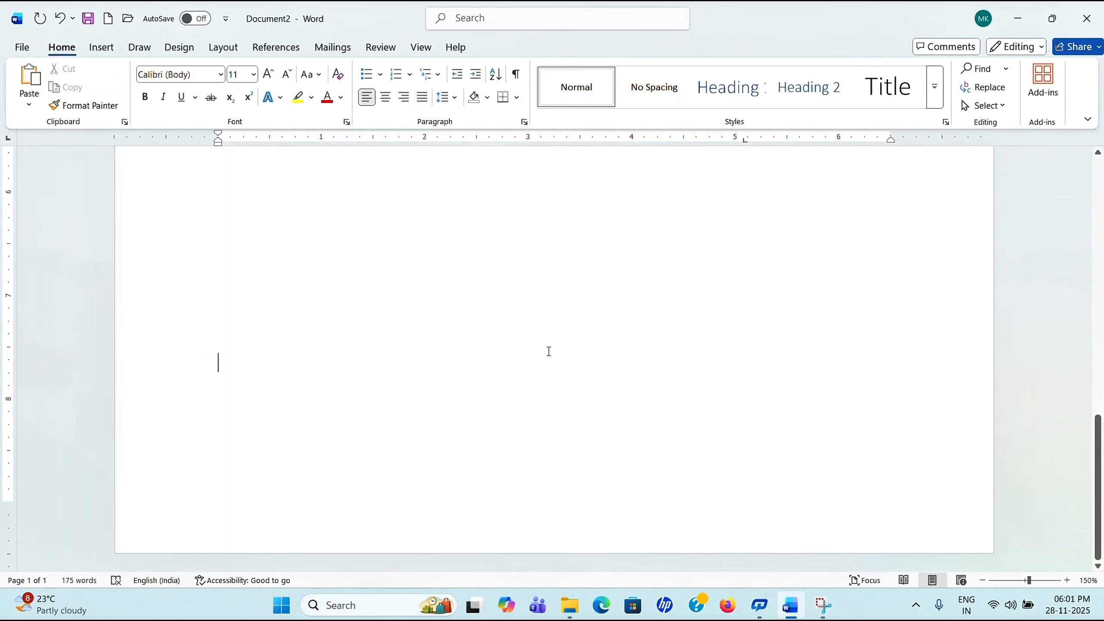
scroll(549, 351, "up", 5)
scroll(520, 320, "down", 6)
key("ctrl+Return")
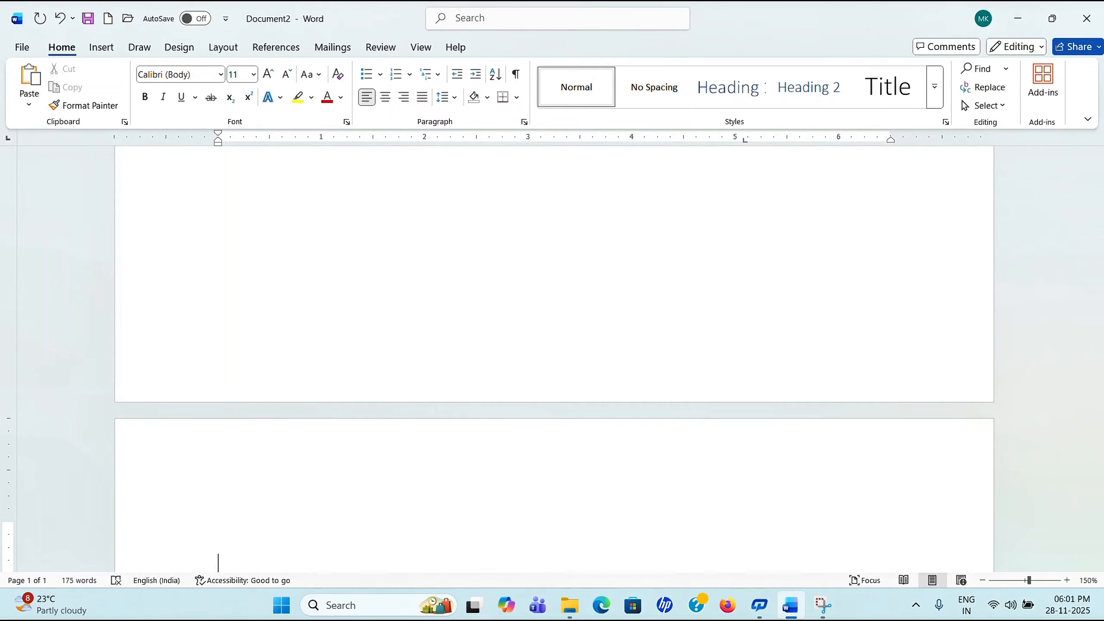
scroll(404, 386, "down", 5)
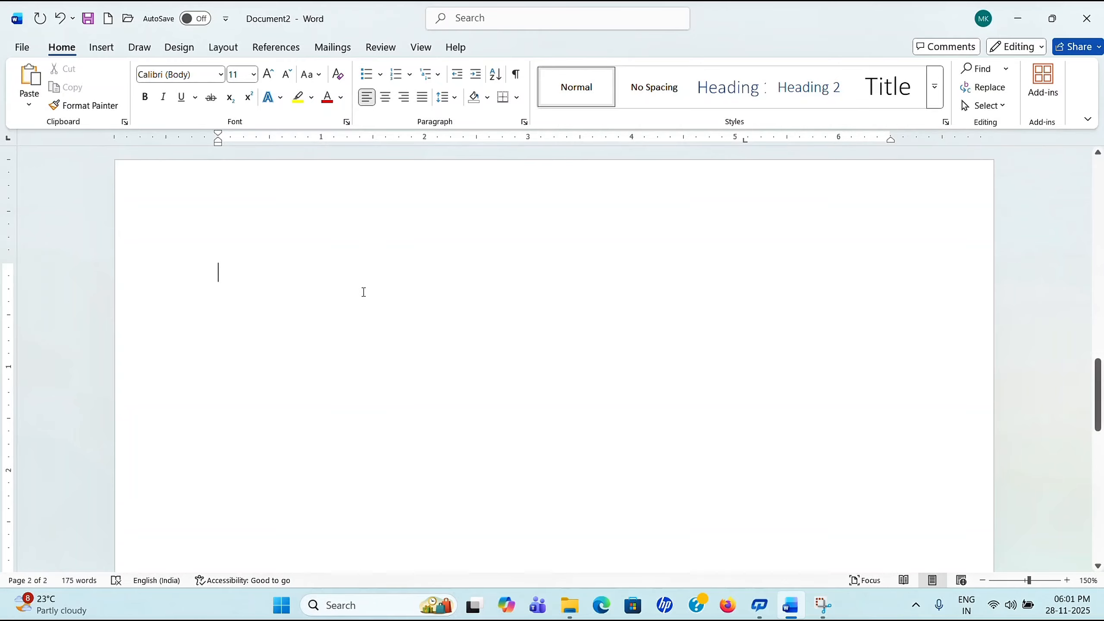
scroll(226, 238, "up", 10)
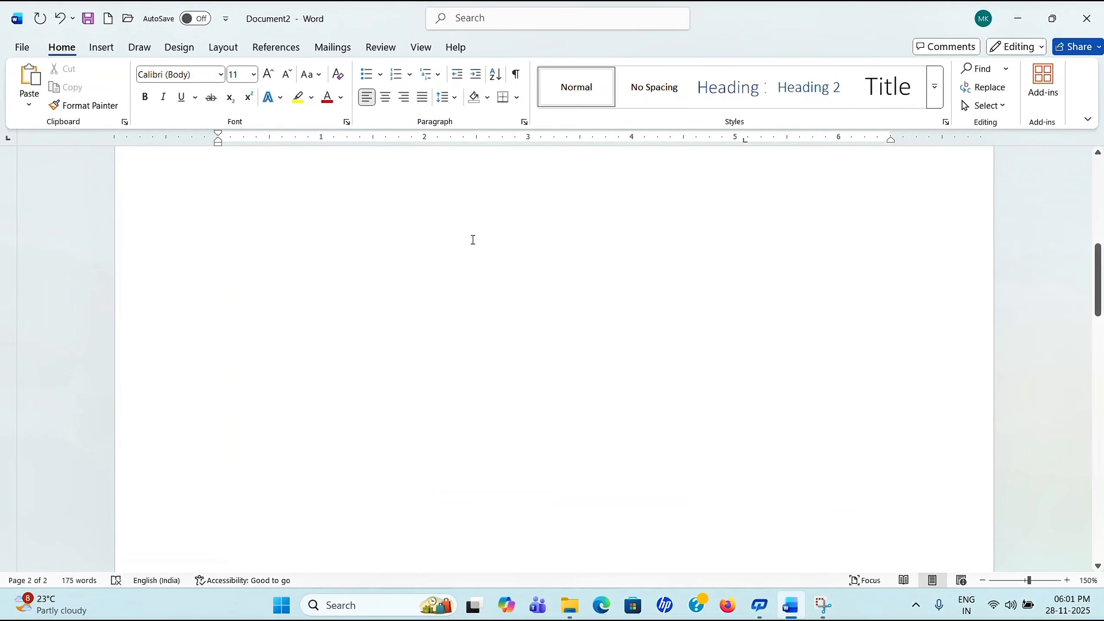
scroll(473, 239, "up", 10)
Step: Undo repeatedly until the filler text is gone and the original marks table returns
left_click(673, 258)
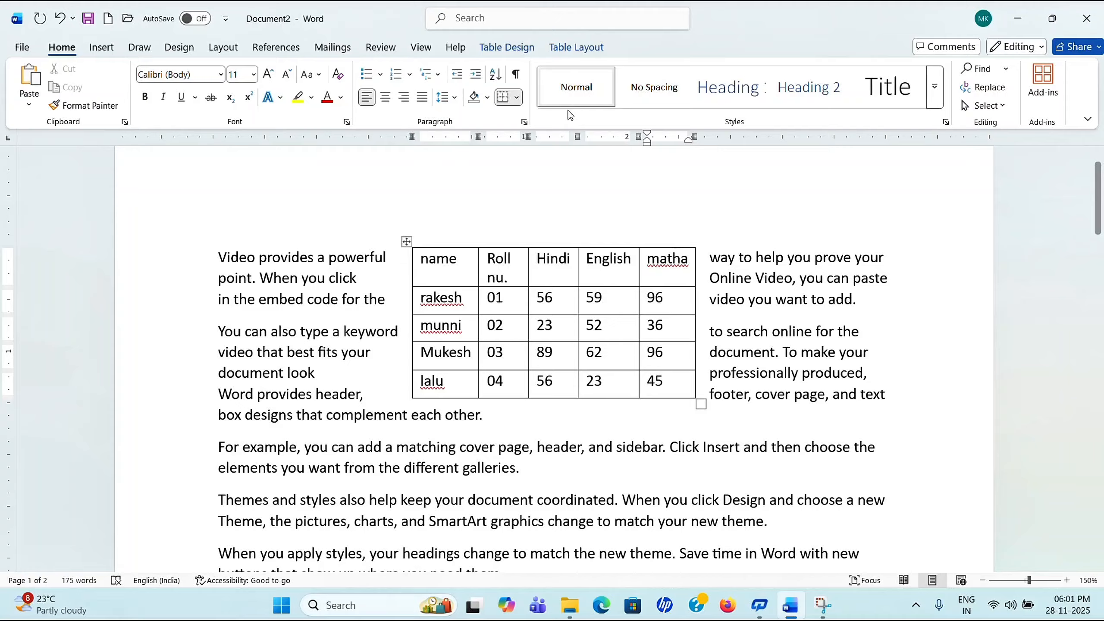
left_click(578, 50)
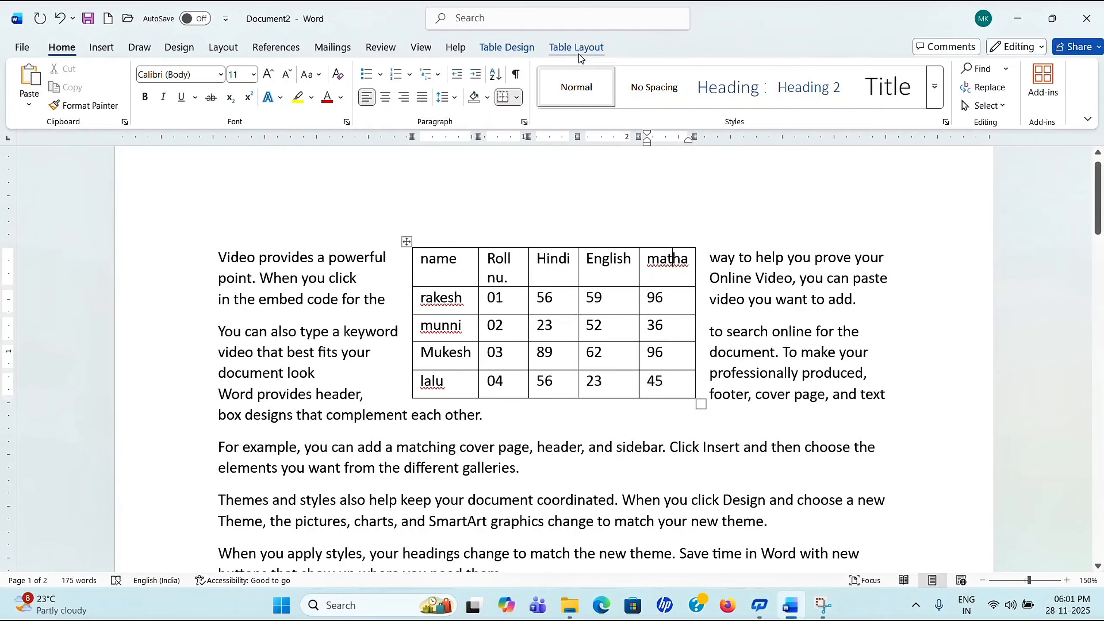
left_click(578, 52)
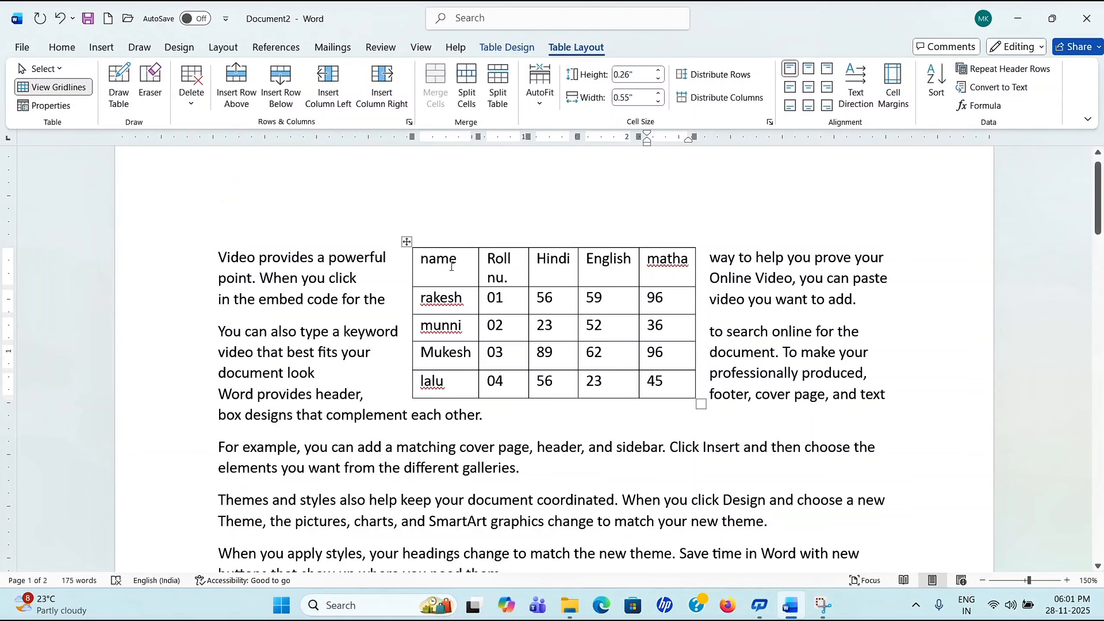
left_click(60, 18)
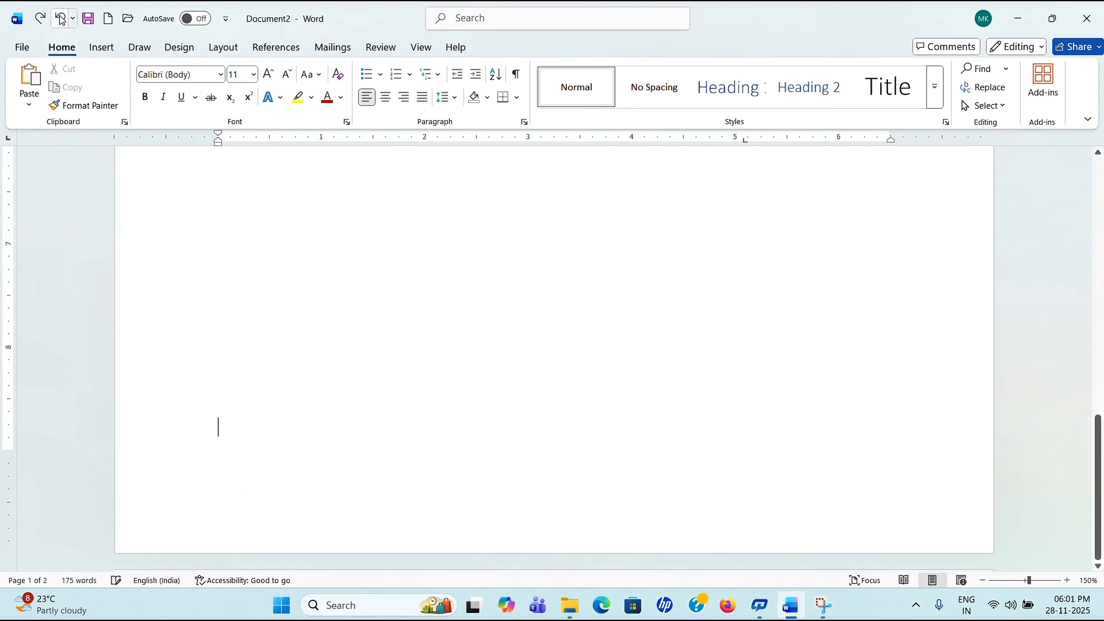
left_click(61, 18)
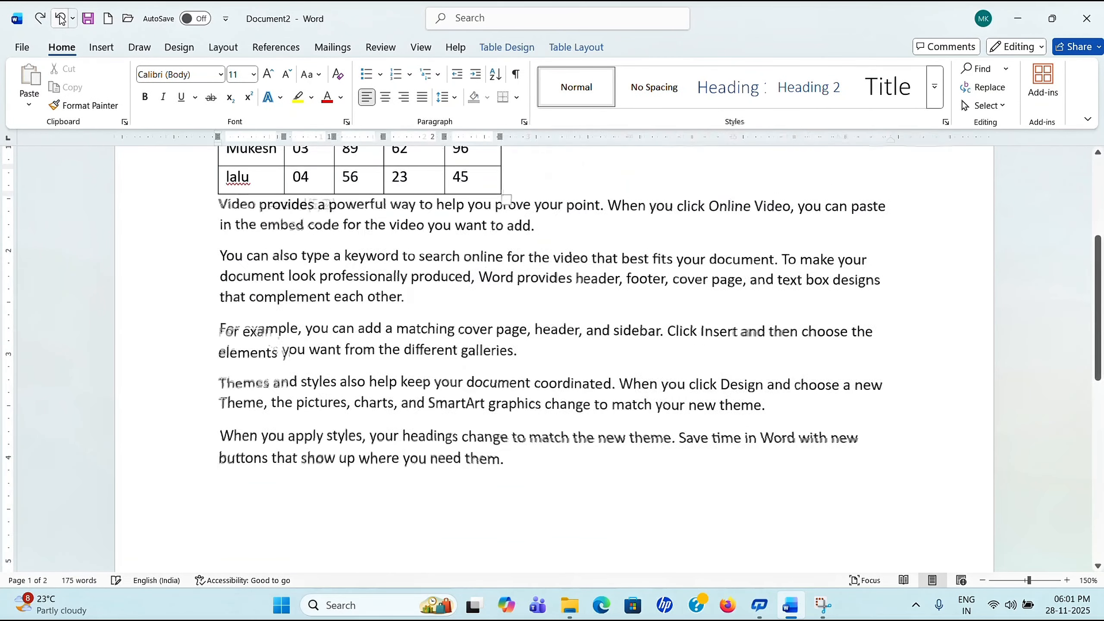
left_click(60, 18)
left_click(60, 16)
left_click(60, 16)
left_click(60, 16)
left_click(60, 16)
left_click(60, 16)
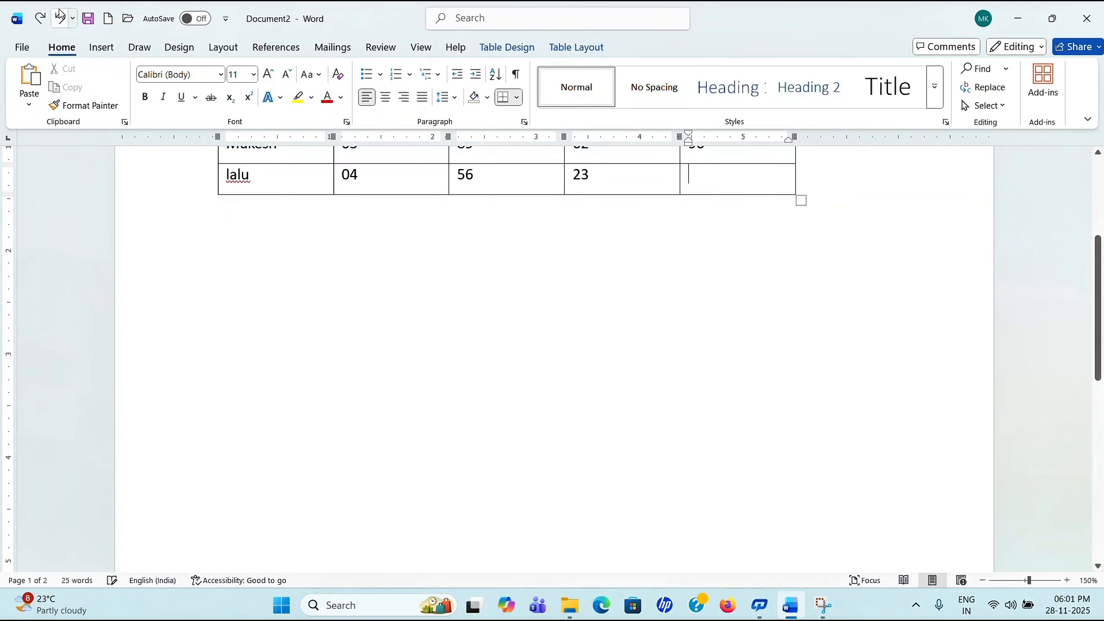
left_click(60, 15)
scroll(362, 238, "up", 3)
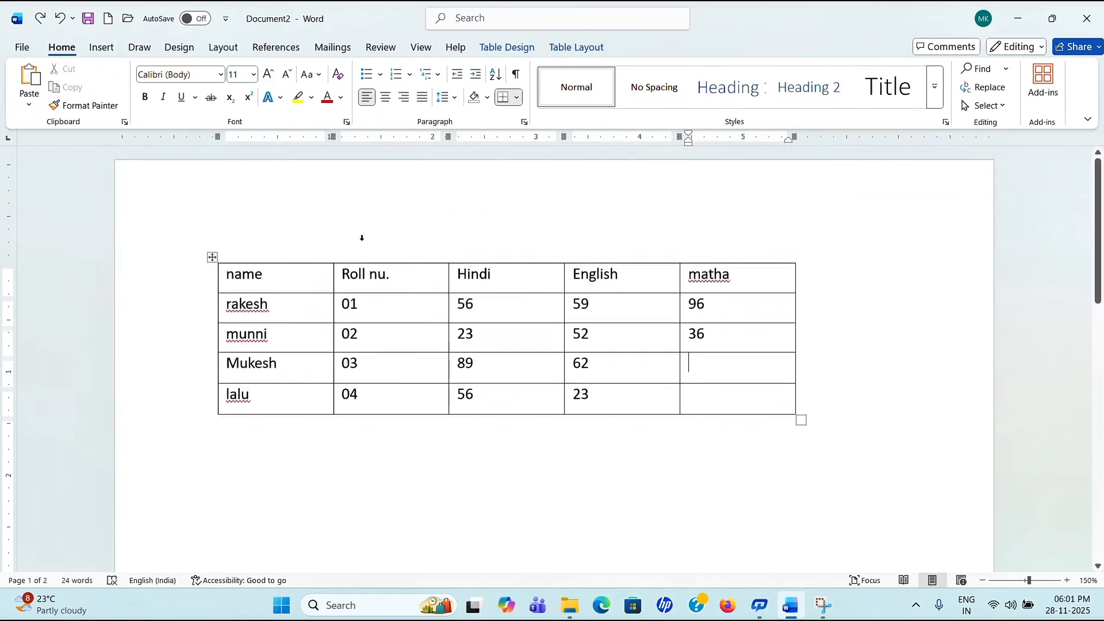
left_click(571, 47)
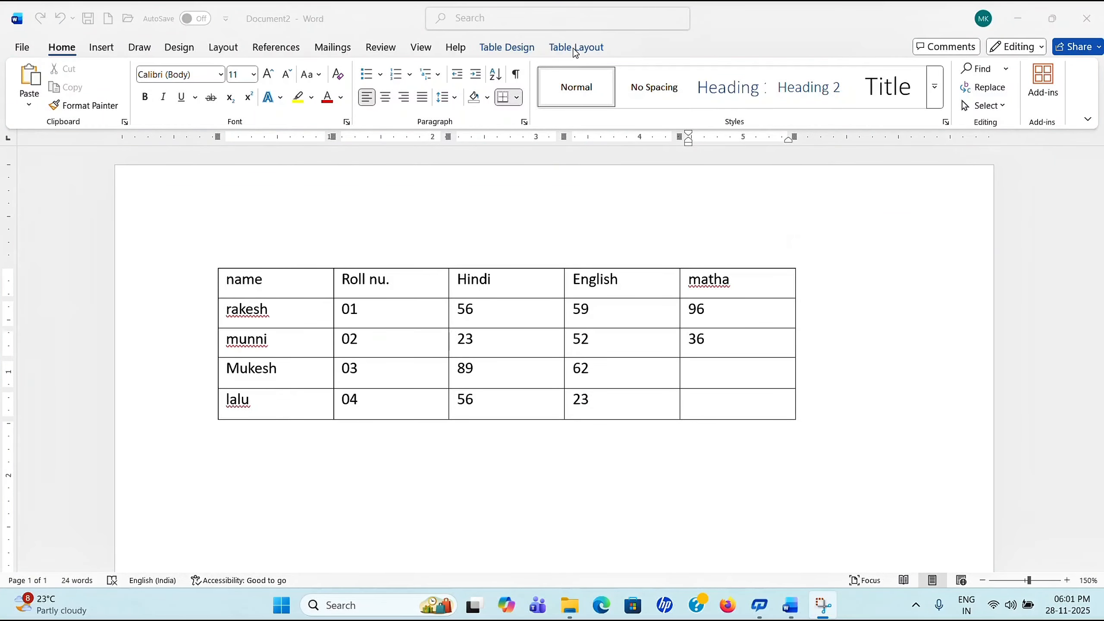
left_click(578, 73)
Step: Draw a two-cell table below the marks table with Draw Table, undoing a stray narrow cell
left_click(578, 48)
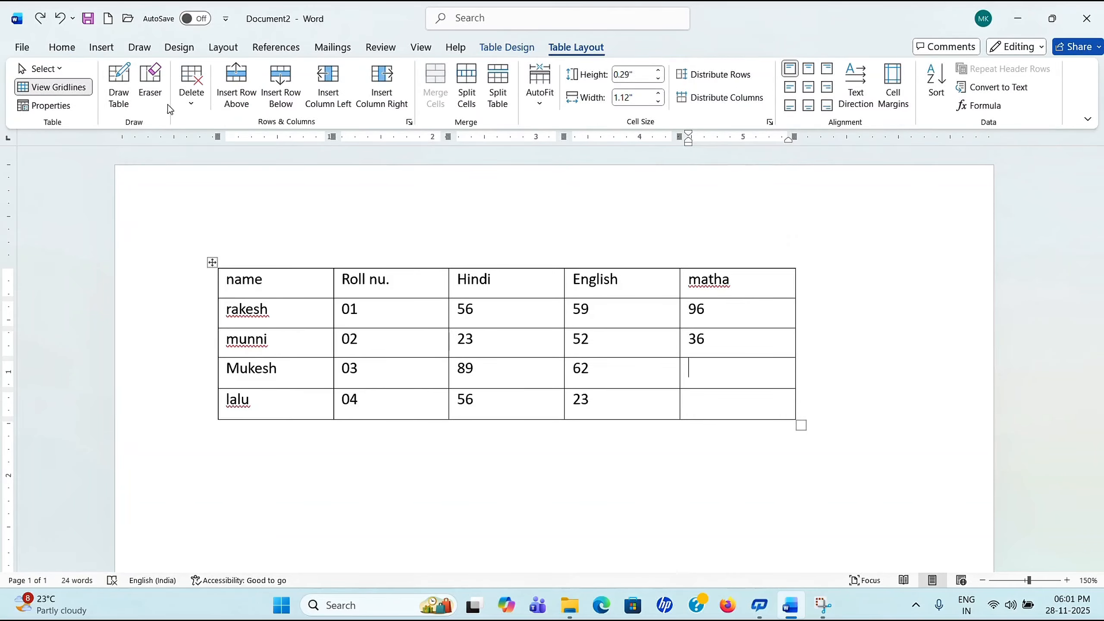
left_click(126, 99)
mouse_move(232, 461)
left_mouse_down()
mouse_move(352, 510)
mouse_move(729, 500)
mouse_move(767, 522)
left_mouse_up()
left_click_drag(516, 451, 515, 516)
left_click_drag(365, 449, 383, 515)
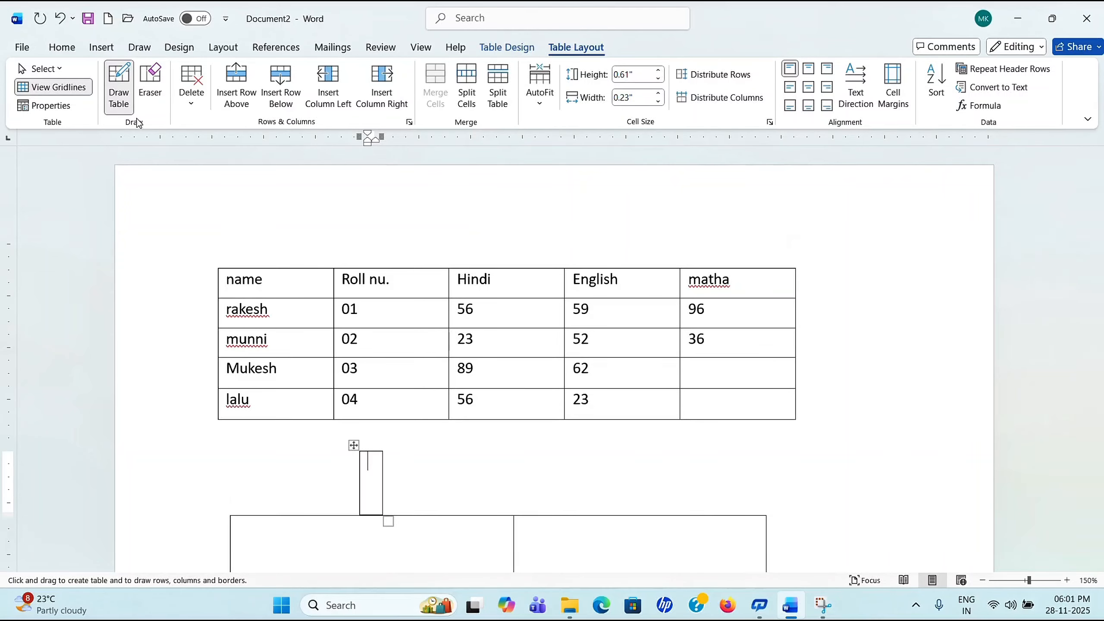
left_click(59, 19)
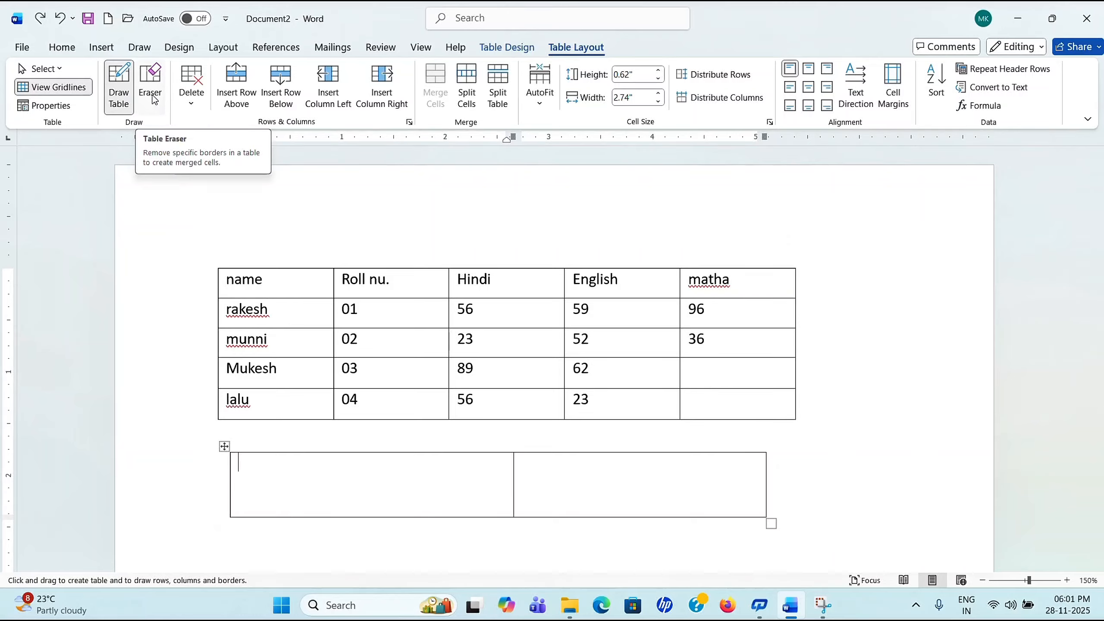
left_click(124, 98)
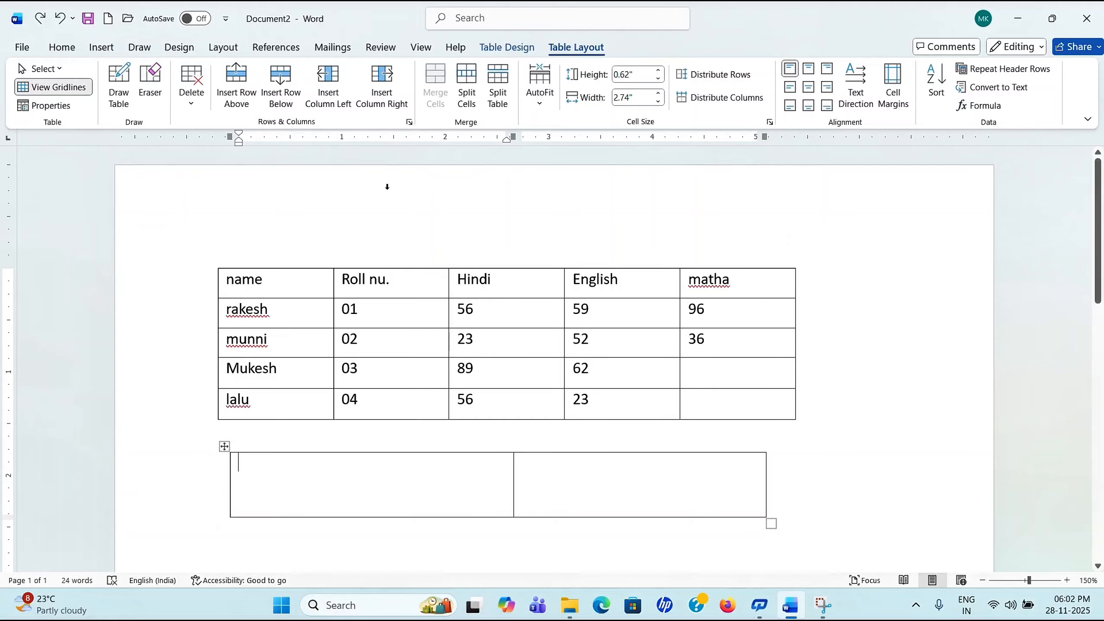
Step: Erase borders with Eraser, undo the marks-table erasures, then remove the lower table's divider
left_click(150, 87)
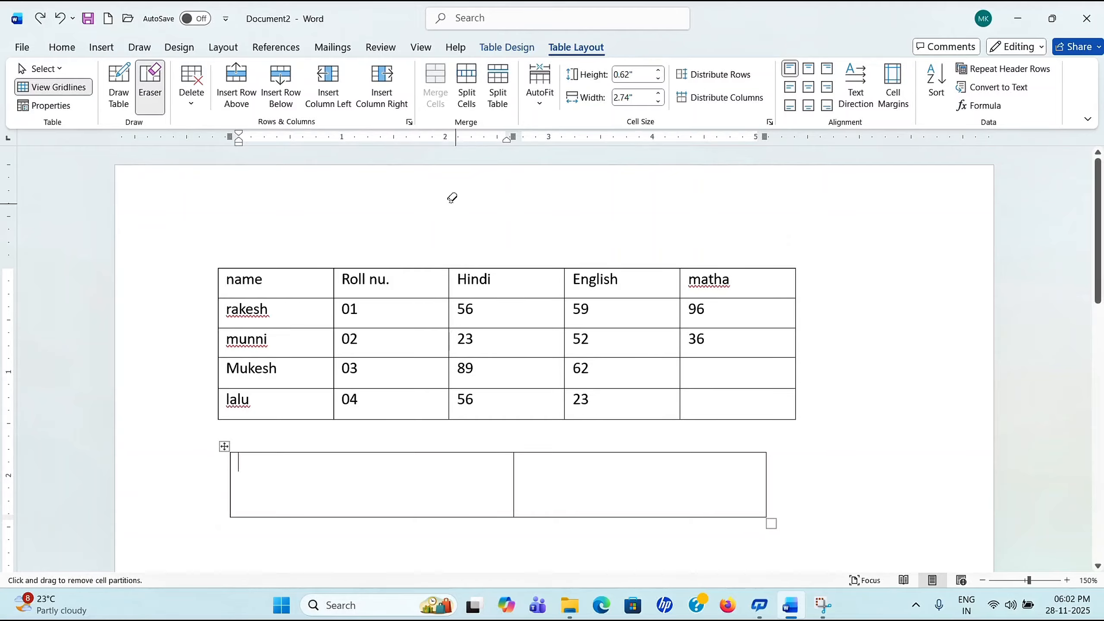
left_click_drag(512, 292, 515, 395)
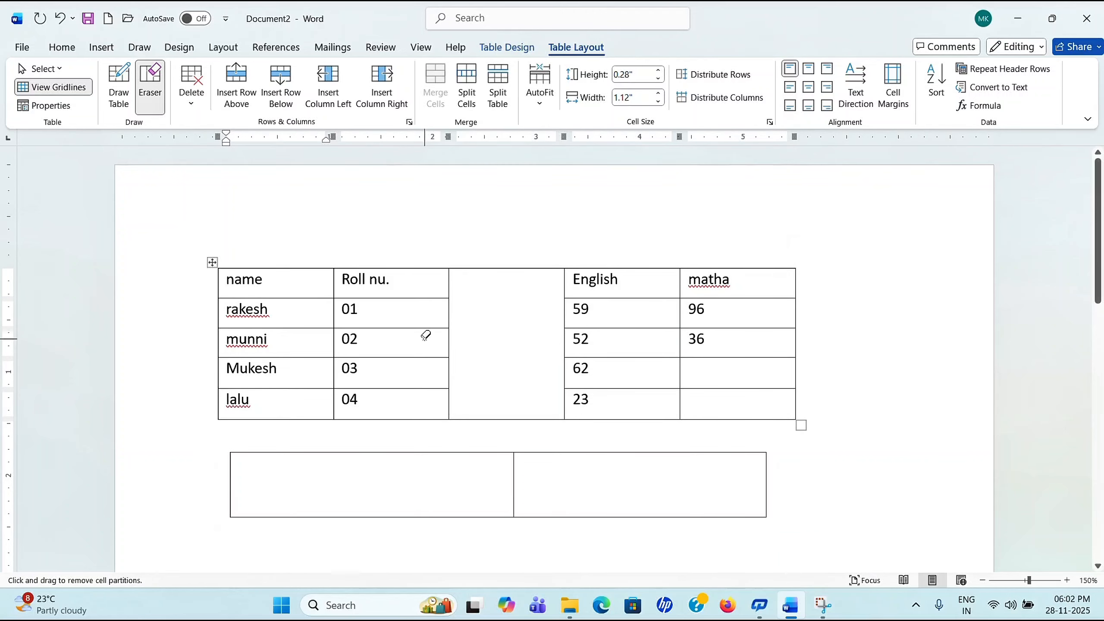
left_click_drag(637, 274, 637, 398)
left_click_drag(736, 279, 741, 410)
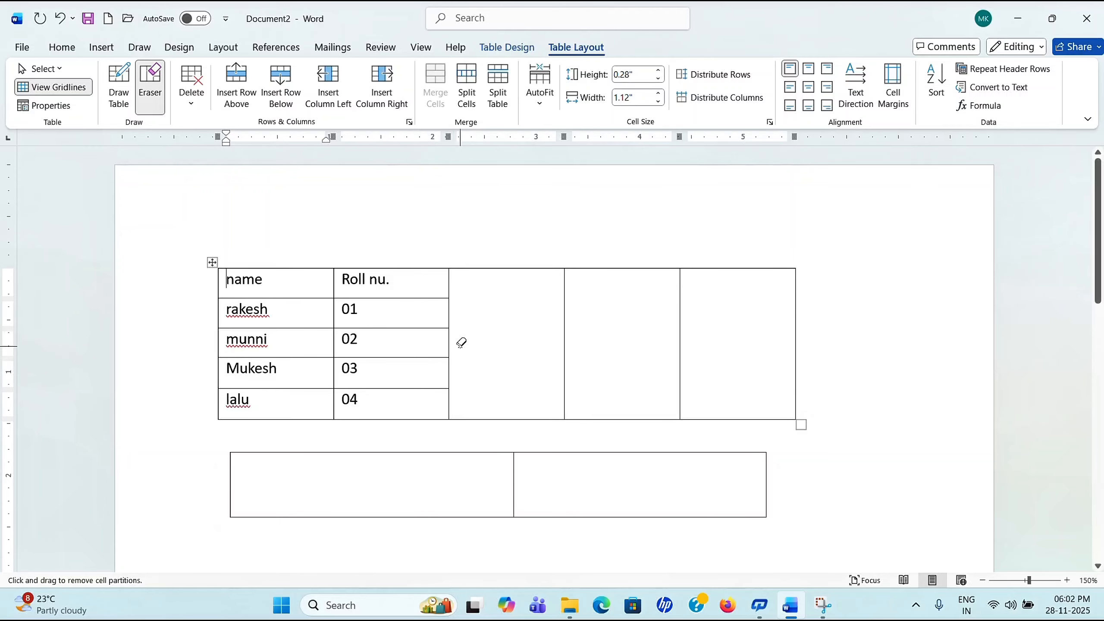
left_click(61, 18)
left_click(61, 18)
left_click(63, 19)
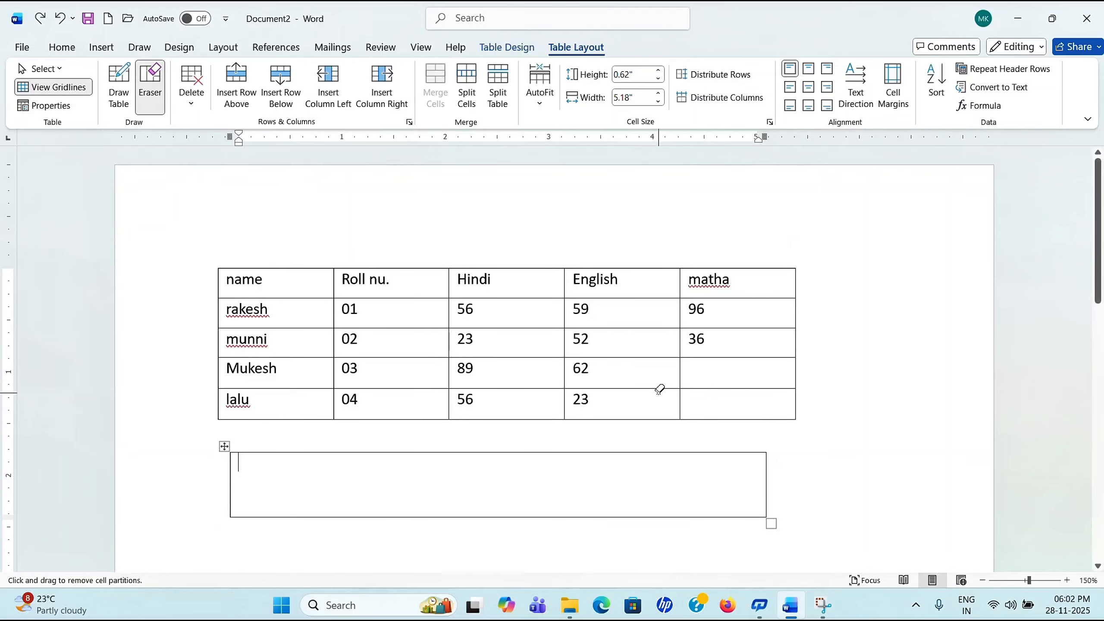
left_click(153, 100)
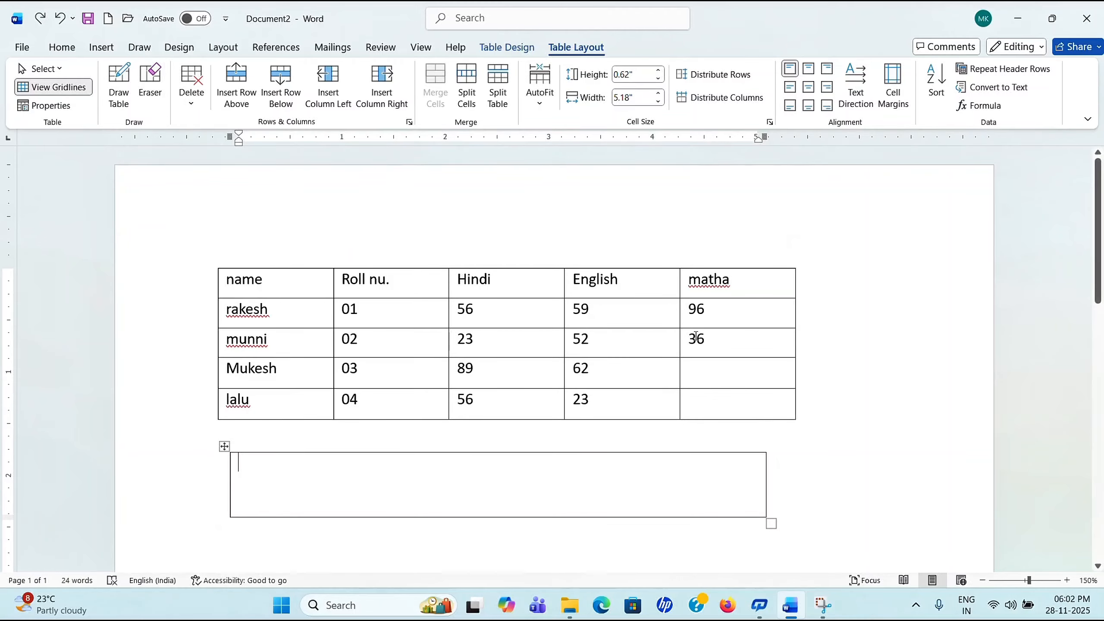
right_click(757, 338)
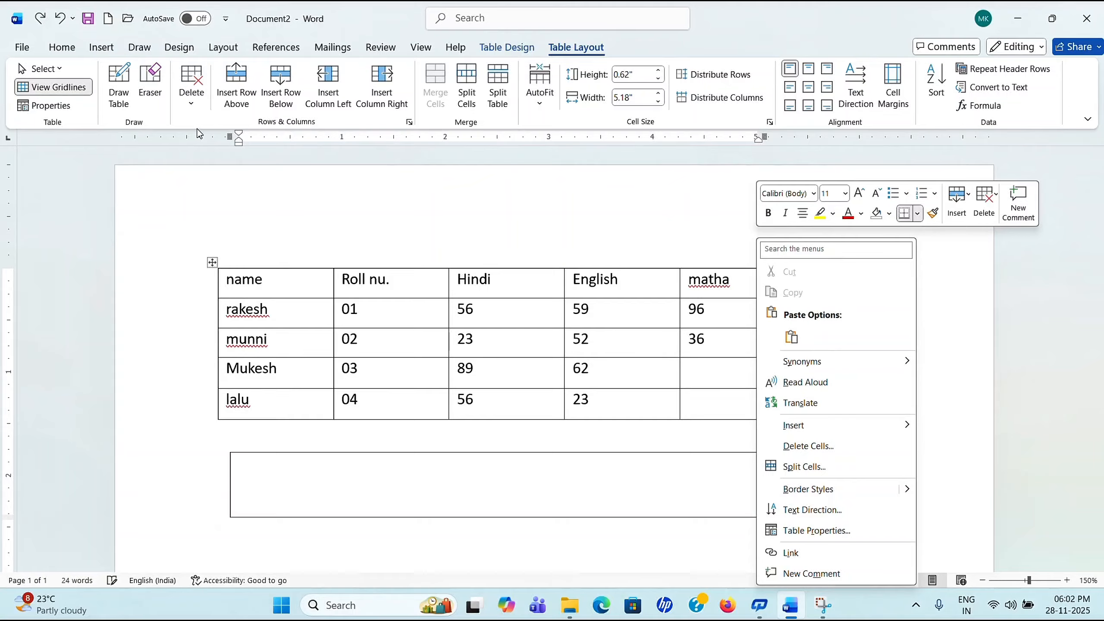
key("Escape")
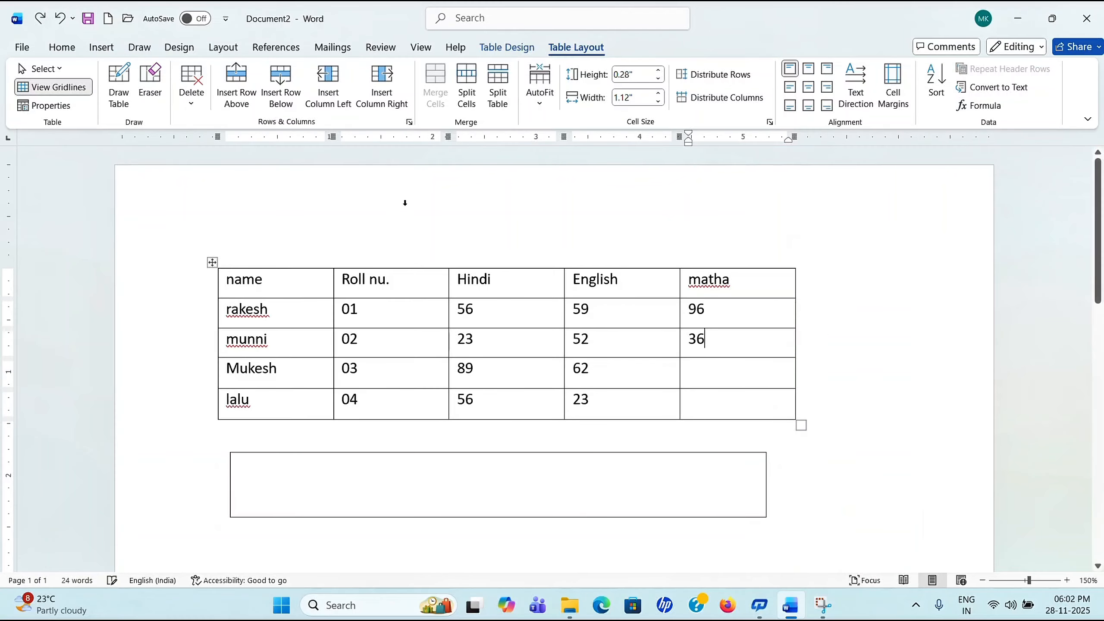
left_click(191, 104)
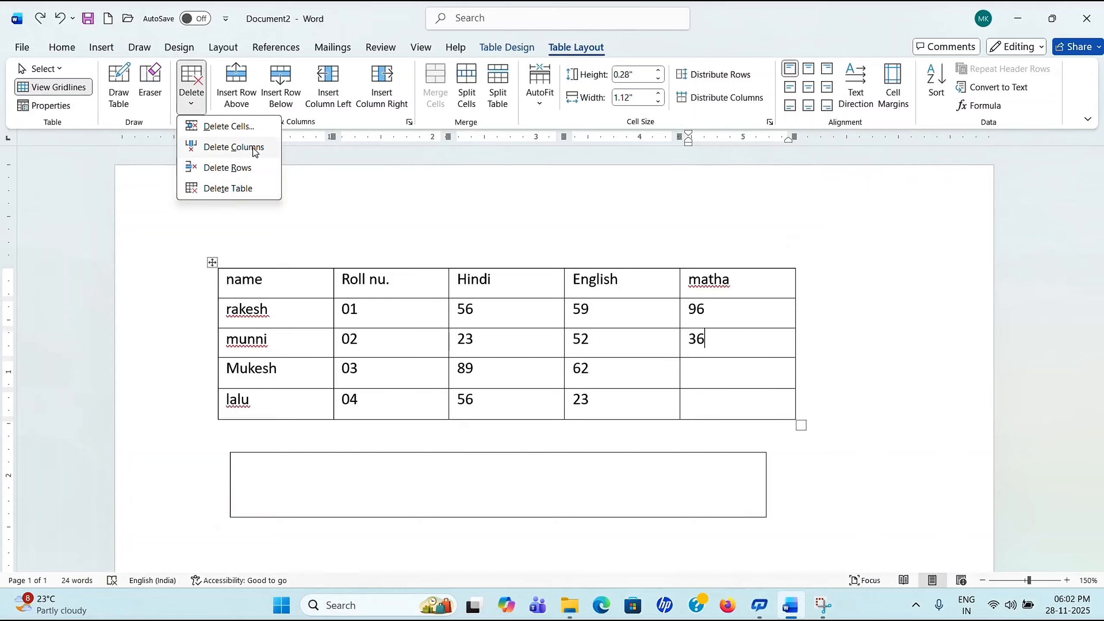
key("Escape")
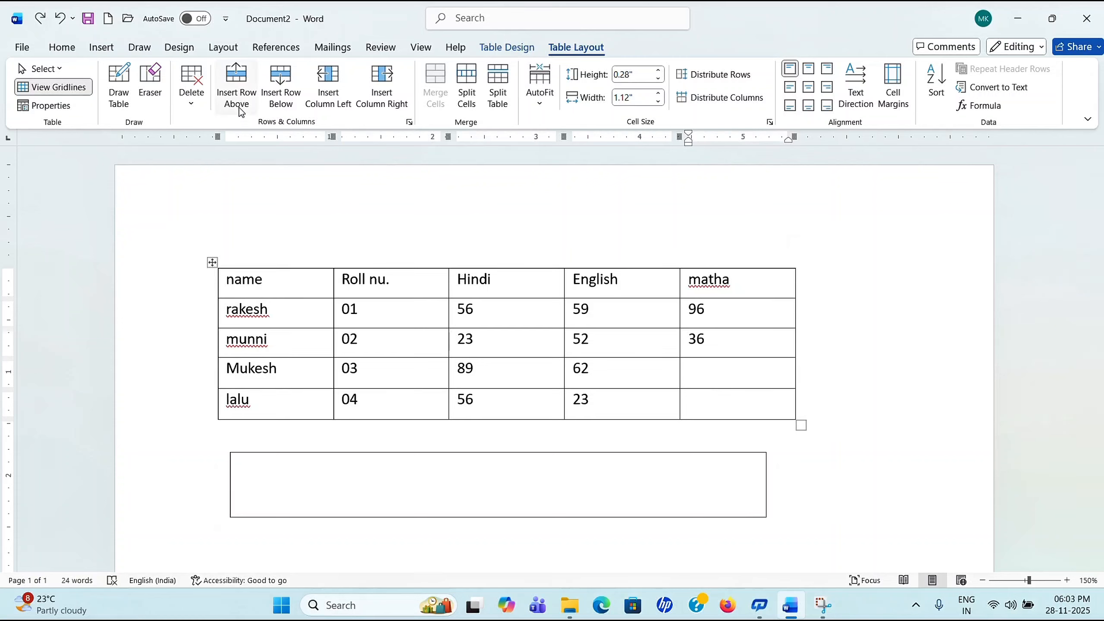
Step: Add empty rows above and below the second student's row
left_click(276, 338)
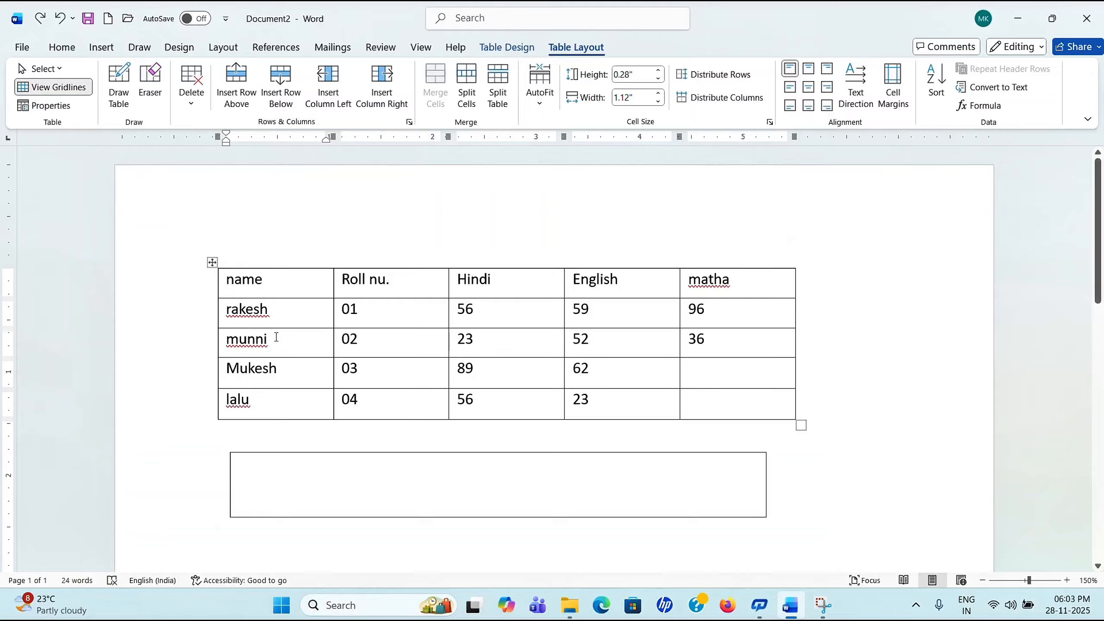
left_click(236, 87)
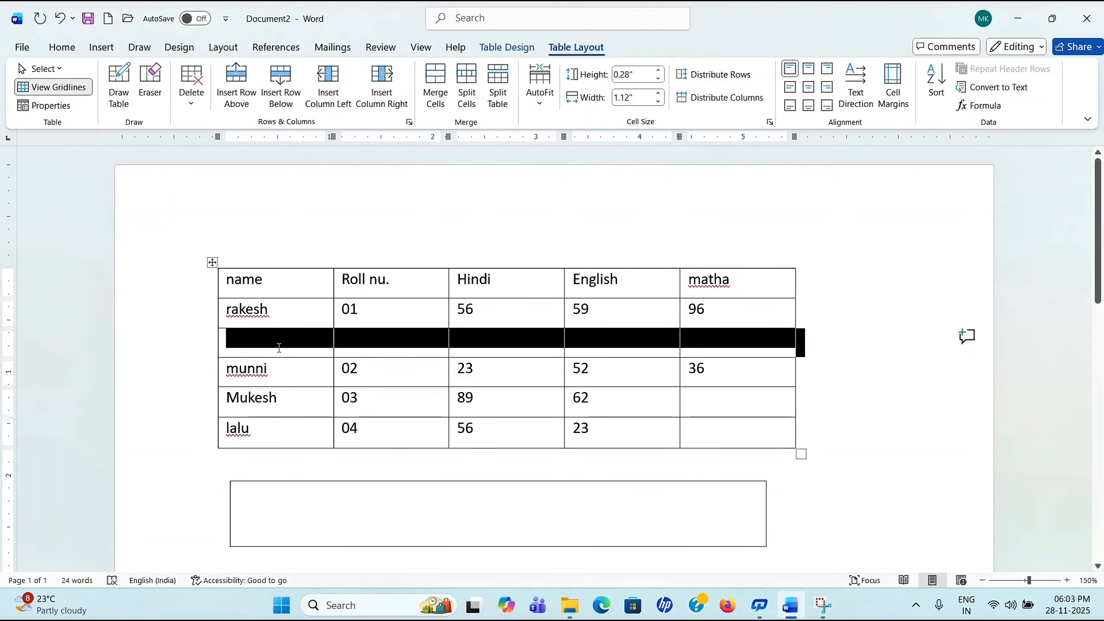
left_click(285, 380)
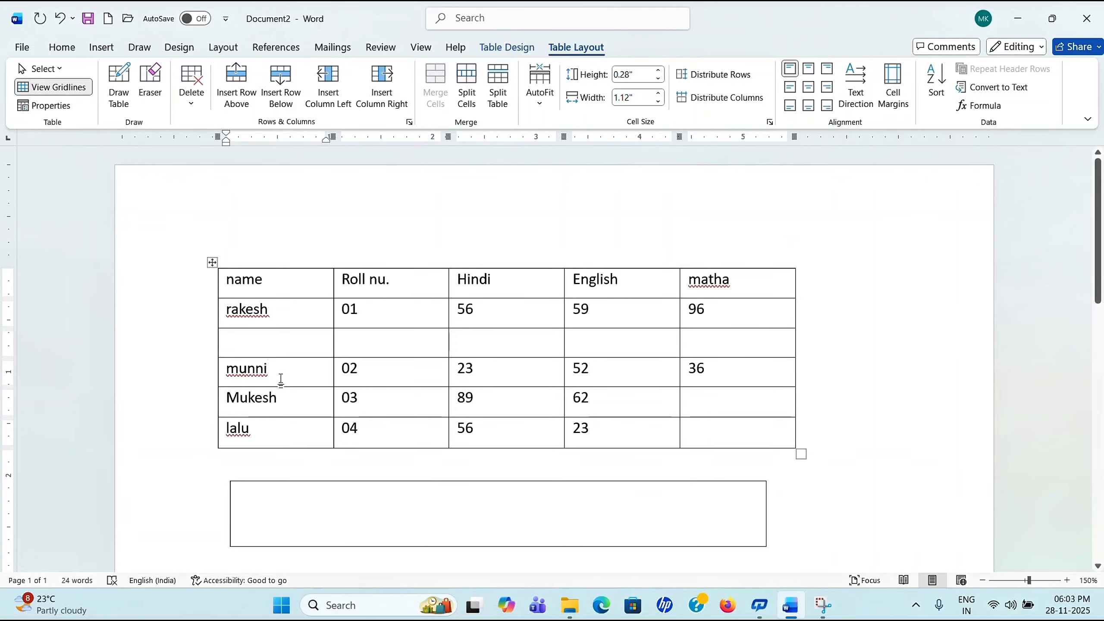
left_click(285, 96)
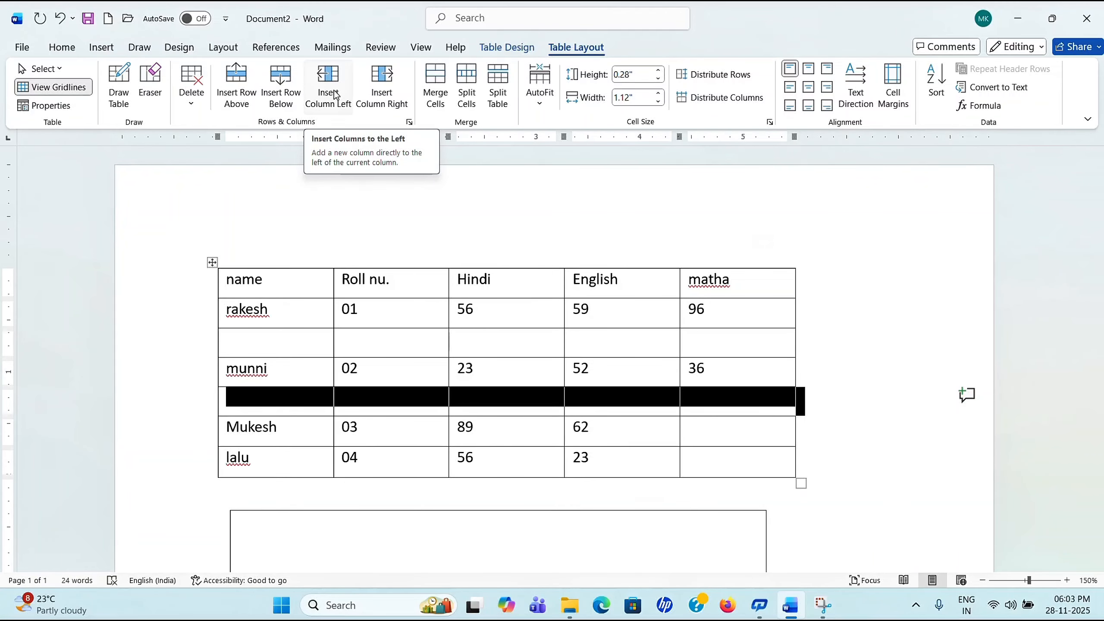
Step: Insert empty columns to the left and right of the name column
left_click(382, 370)
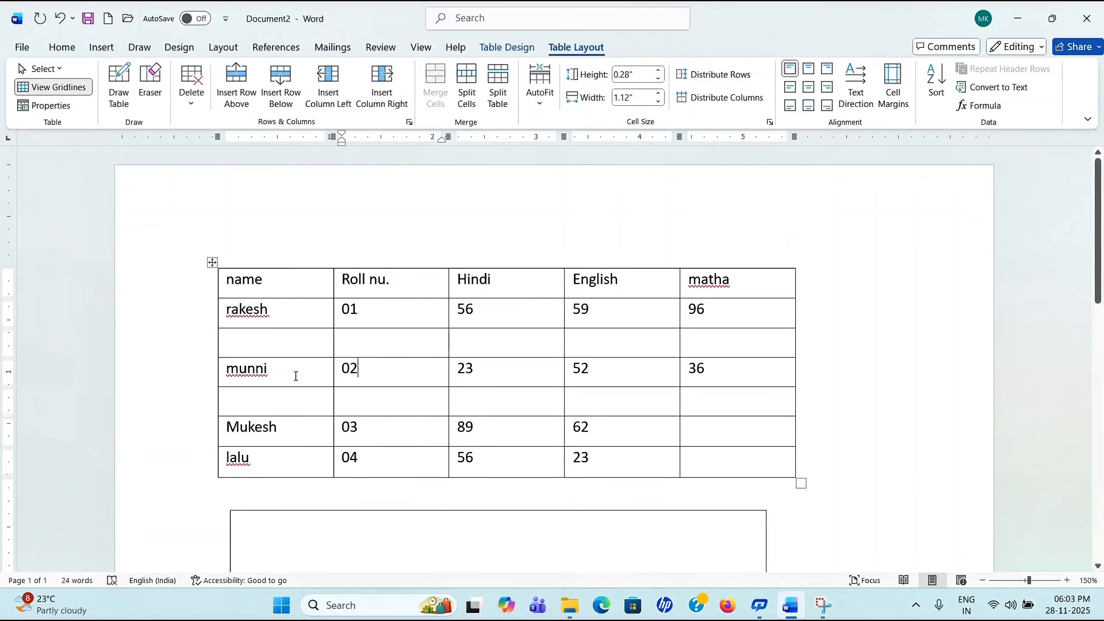
left_click(295, 374)
left_click(330, 103)
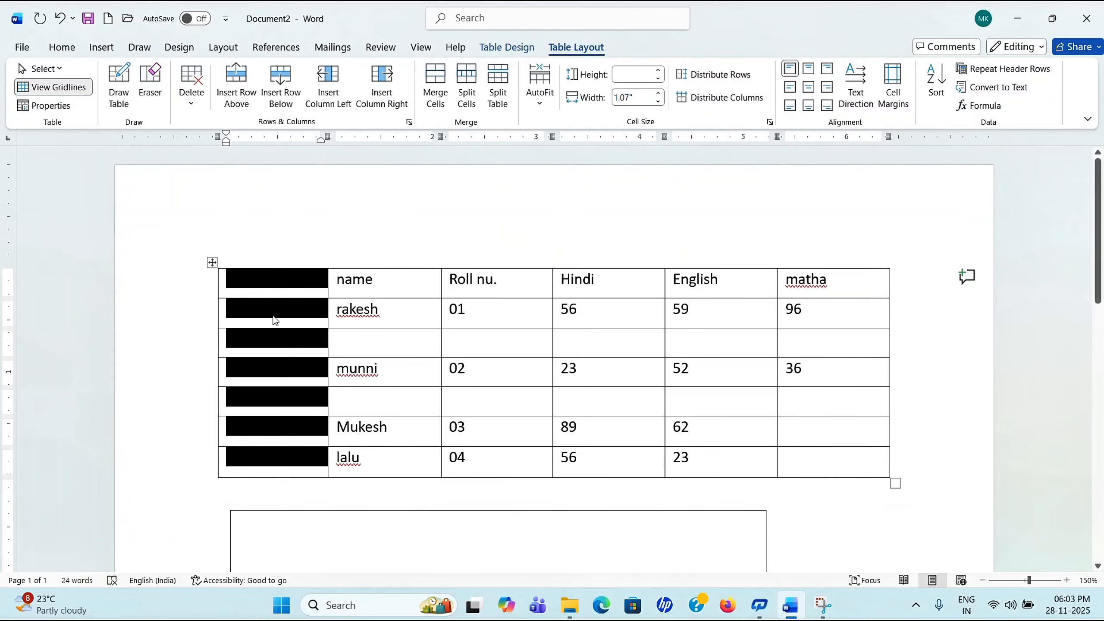
left_click(286, 427)
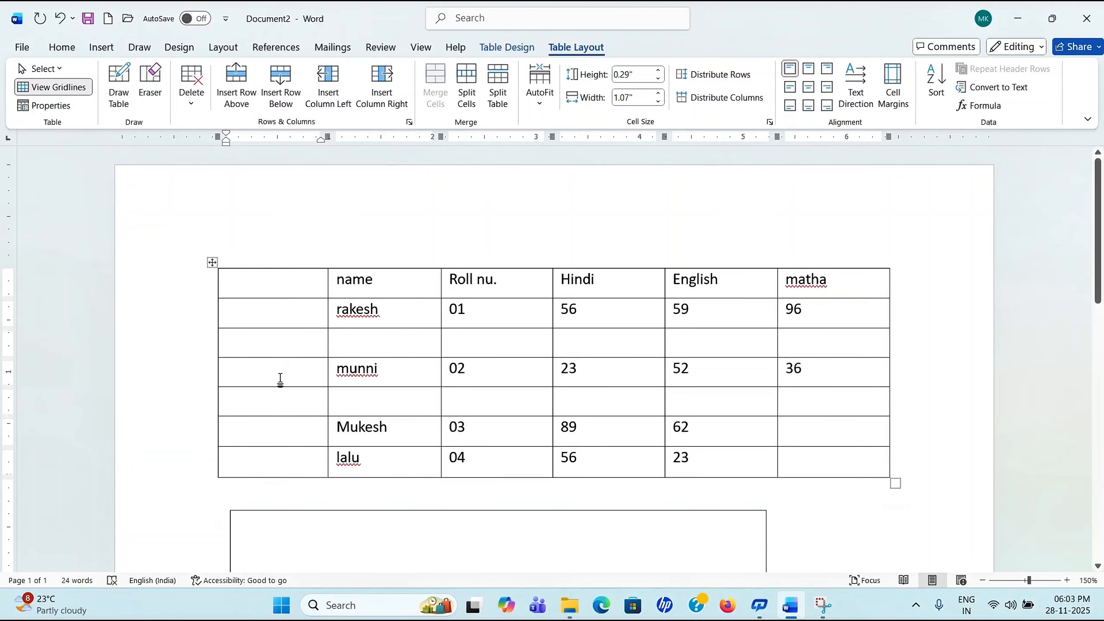
left_click(400, 361)
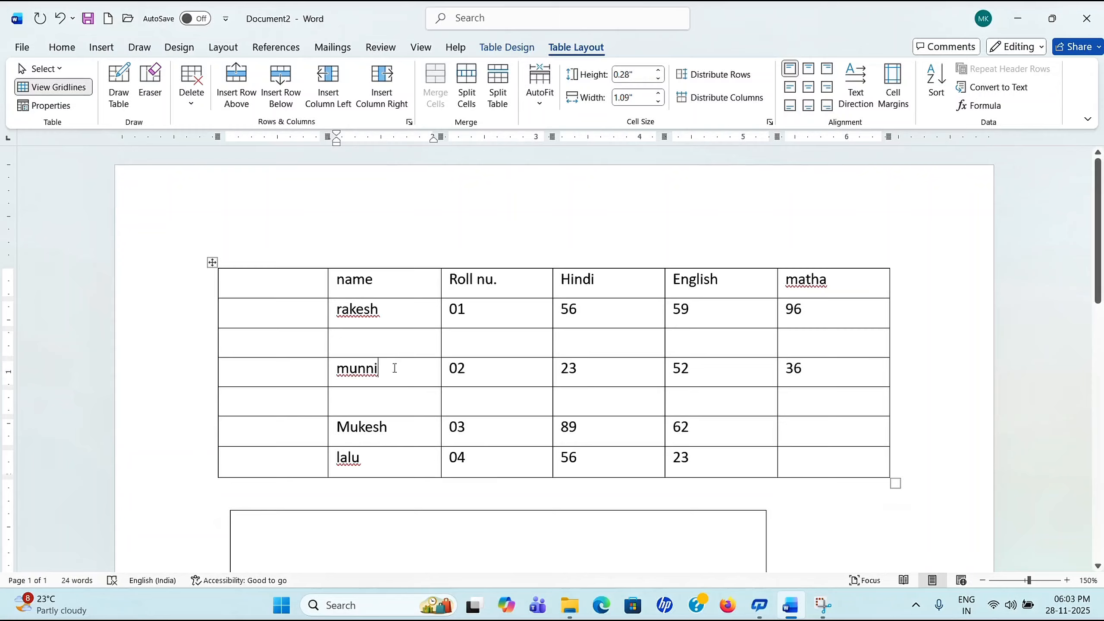
left_click(383, 96)
left_click(460, 348)
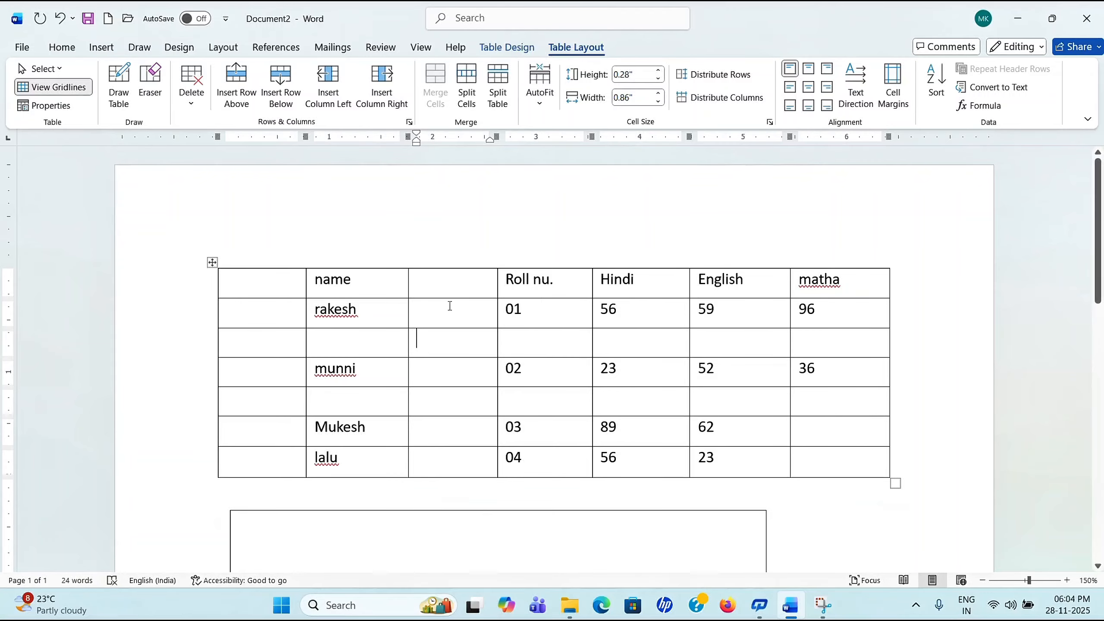
Step: Shorten the header row and merge the third column's cells from rakesh to lalu into one
mouse_move(451, 298)
left_mouse_down()
mouse_move(455, 380)
mouse_move(453, 278)
left_mouse_up()
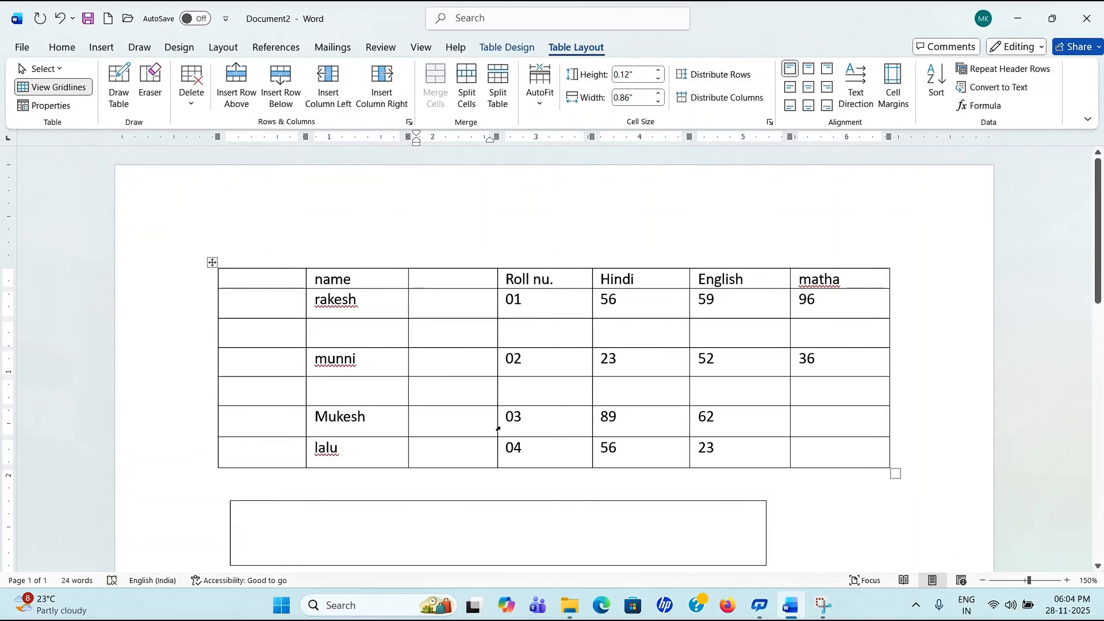
left_click(468, 373)
left_click_drag(425, 299, 466, 445)
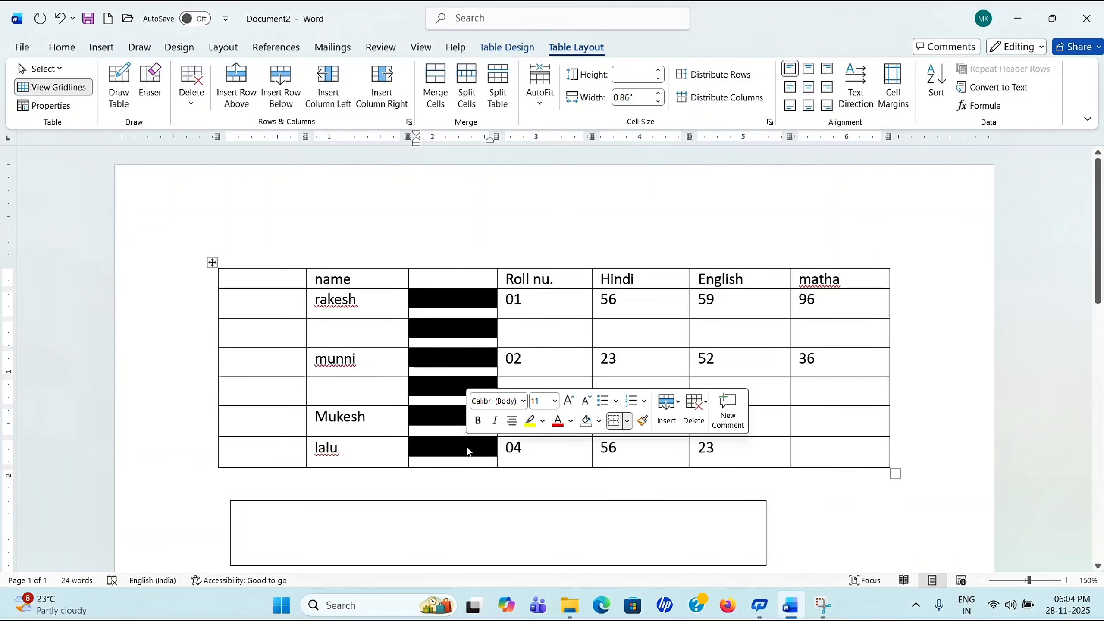
left_click(435, 85)
left_click(444, 331)
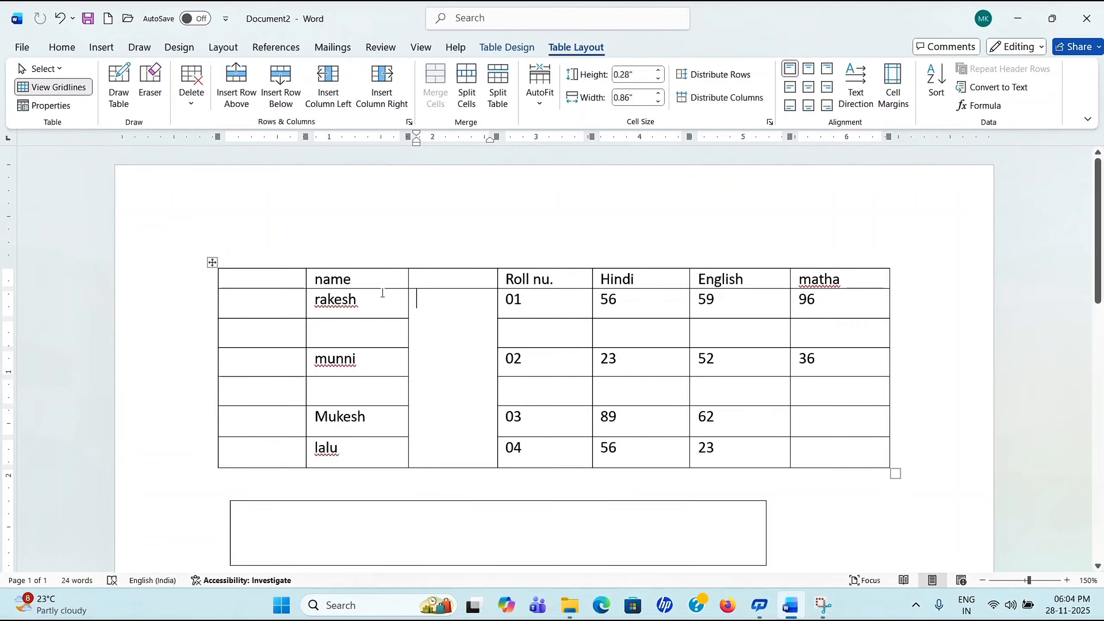
Step: Split the third column into four narrow columns across seven rows
left_click(424, 282)
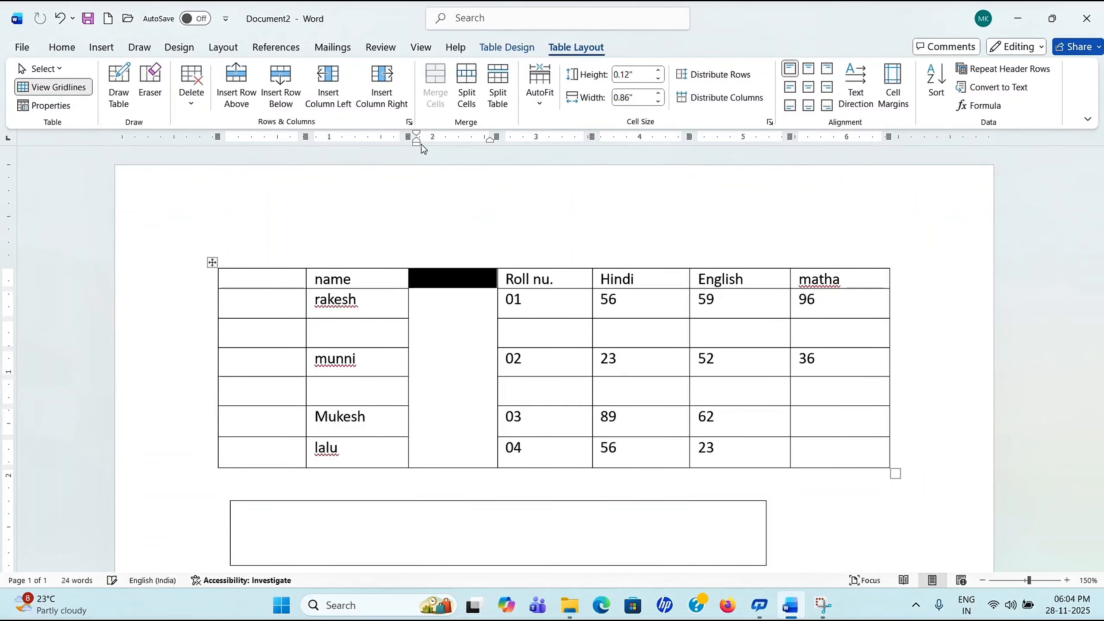
left_click(470, 435)
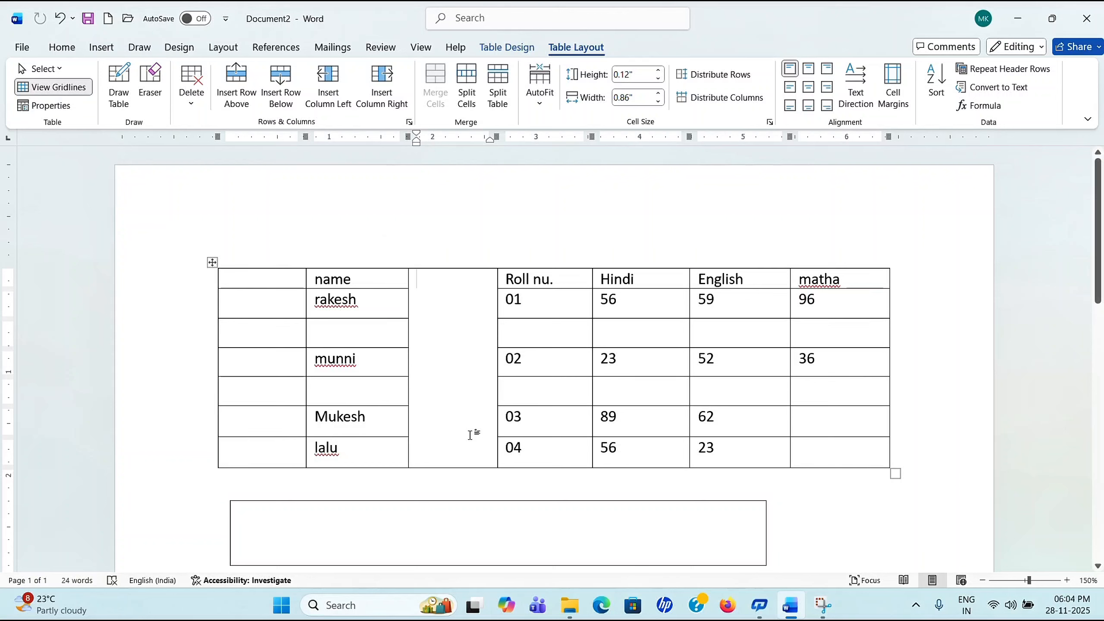
left_click(471, 99)
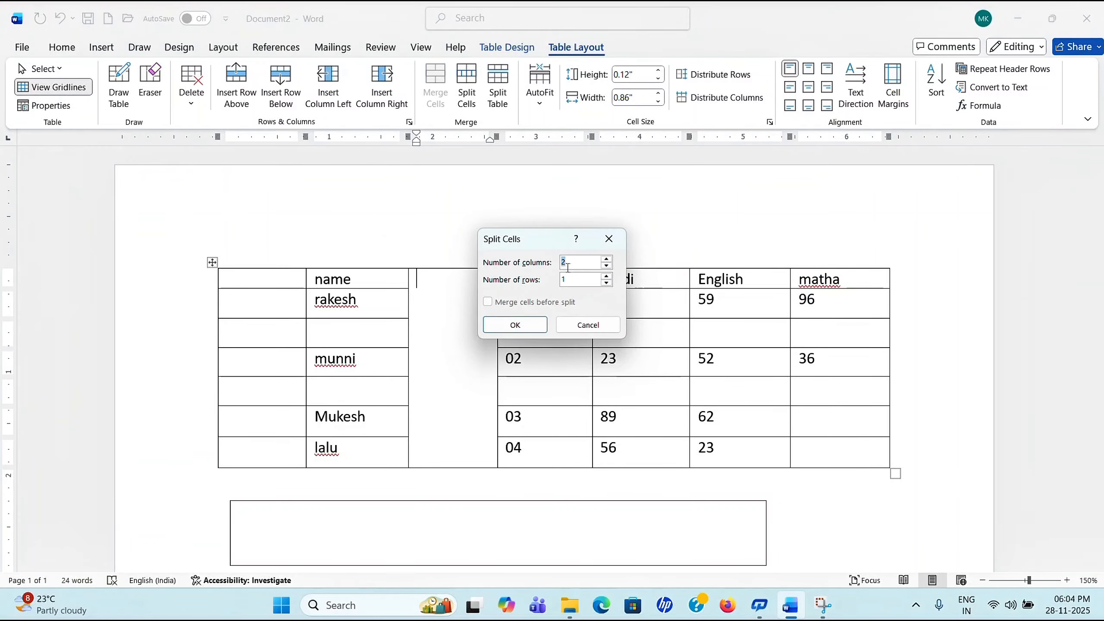
left_click(535, 327)
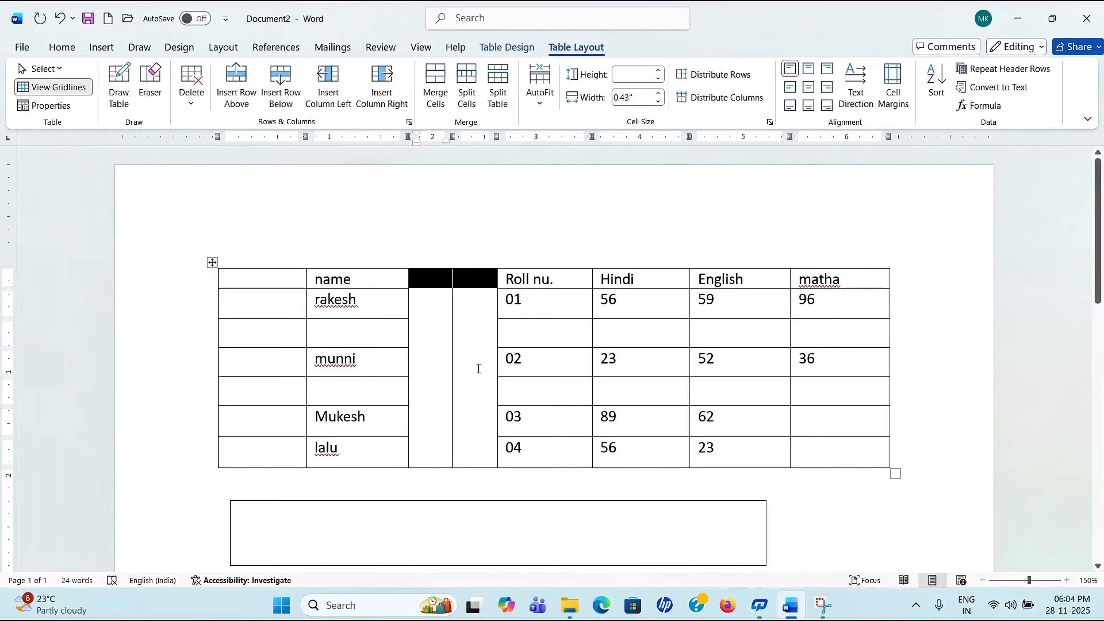
left_click(466, 93)
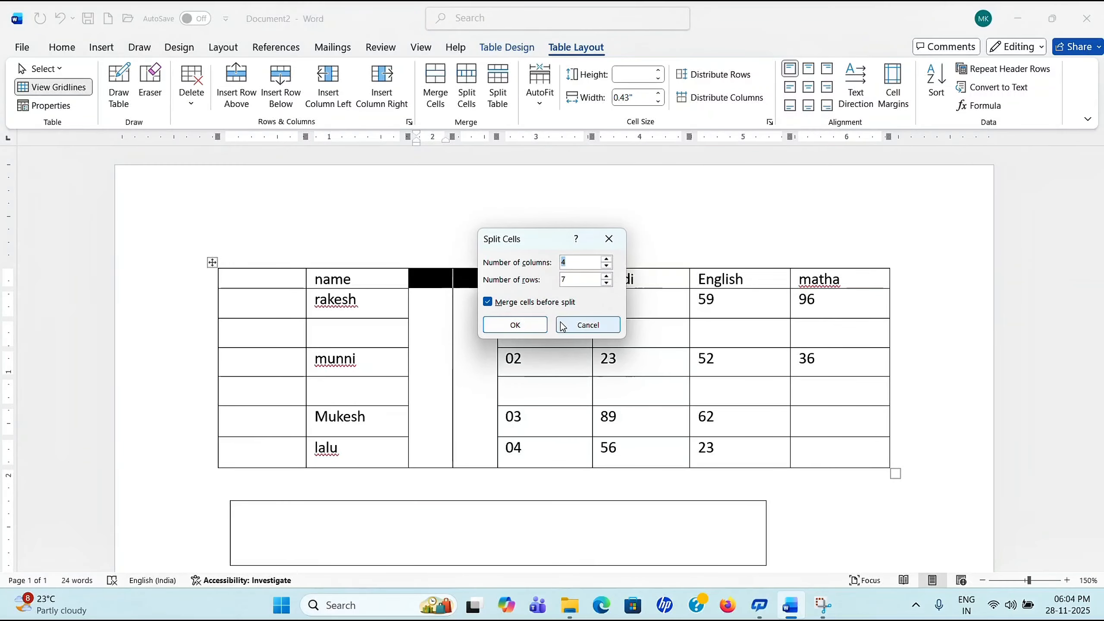
left_click(523, 333)
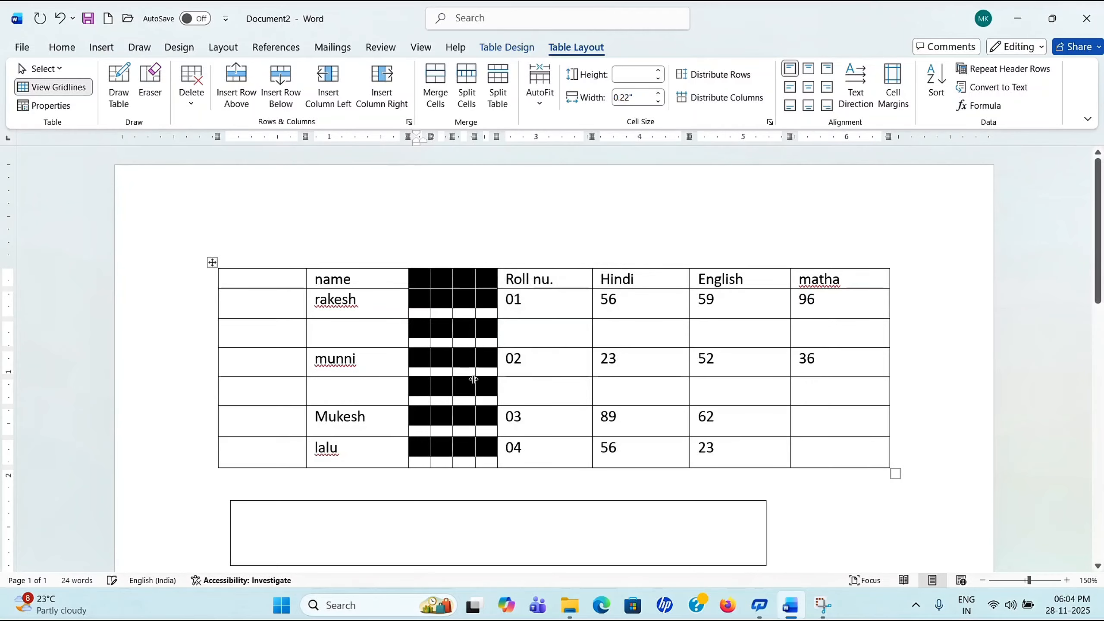
left_click(477, 400)
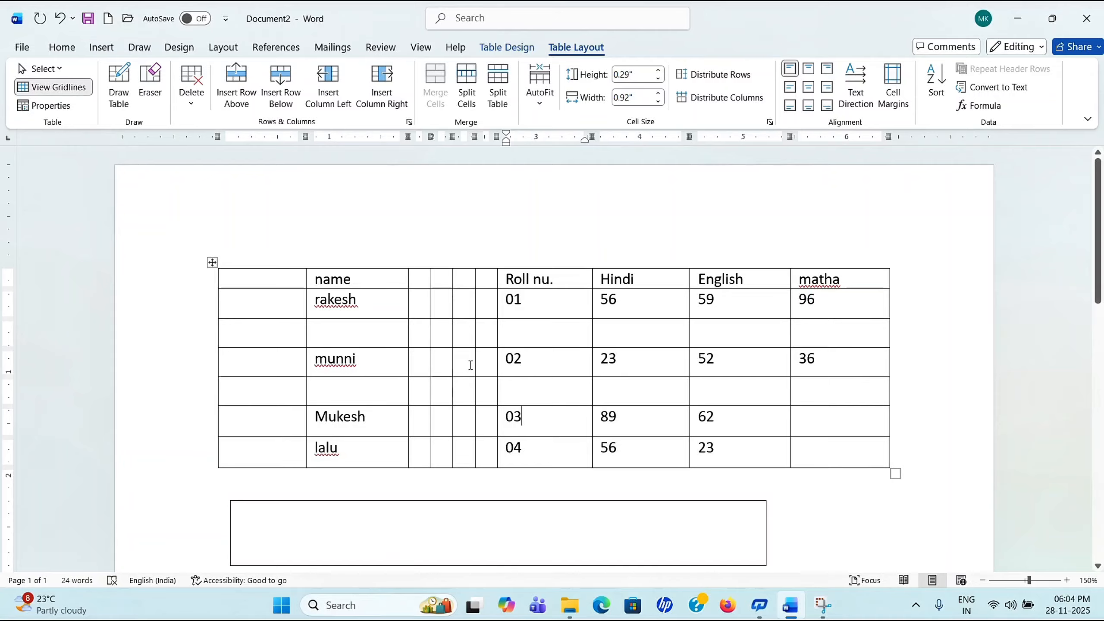
Step: Try splitting the table above Mukesh and below rakesh, then undo both splits
left_click(499, 107)
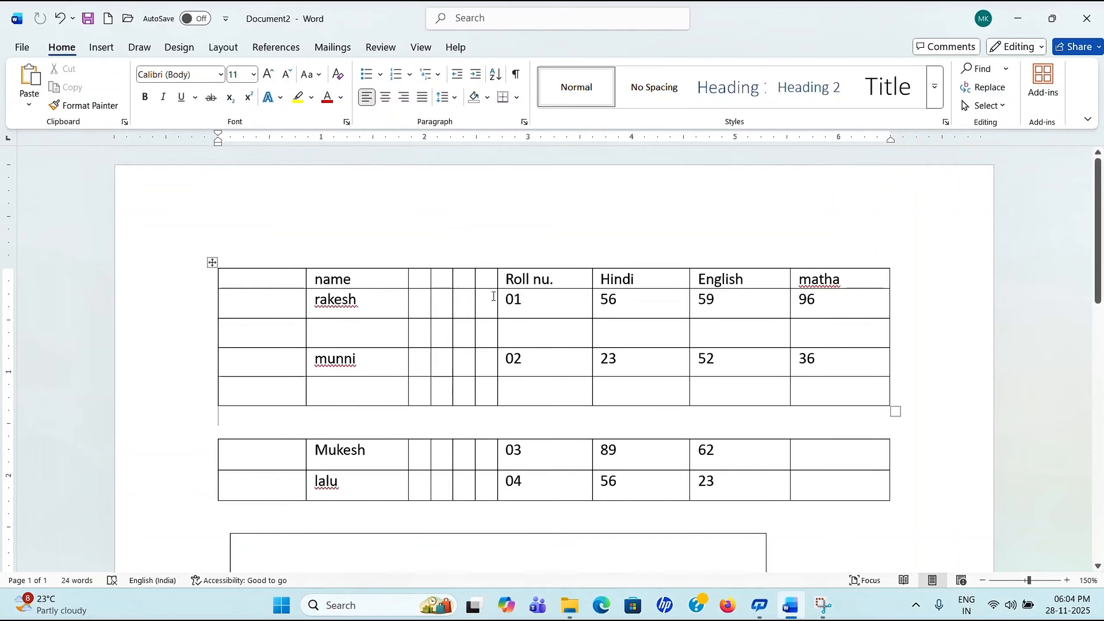
left_click(465, 303)
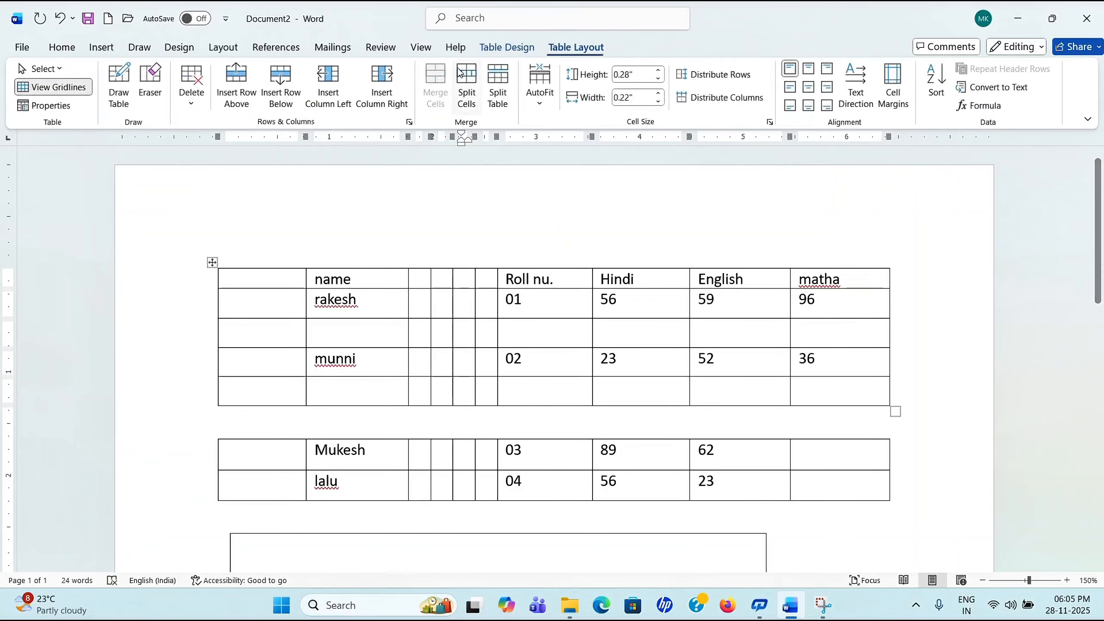
left_click(496, 99)
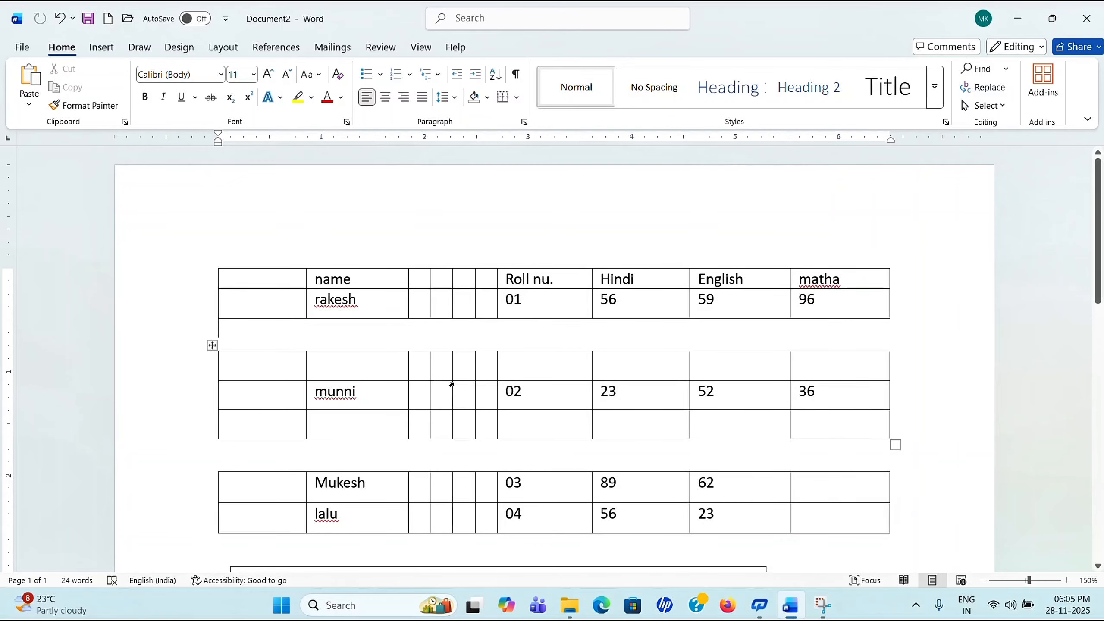
scroll(451, 384, "down", 1)
left_click(63, 23)
left_click(63, 23)
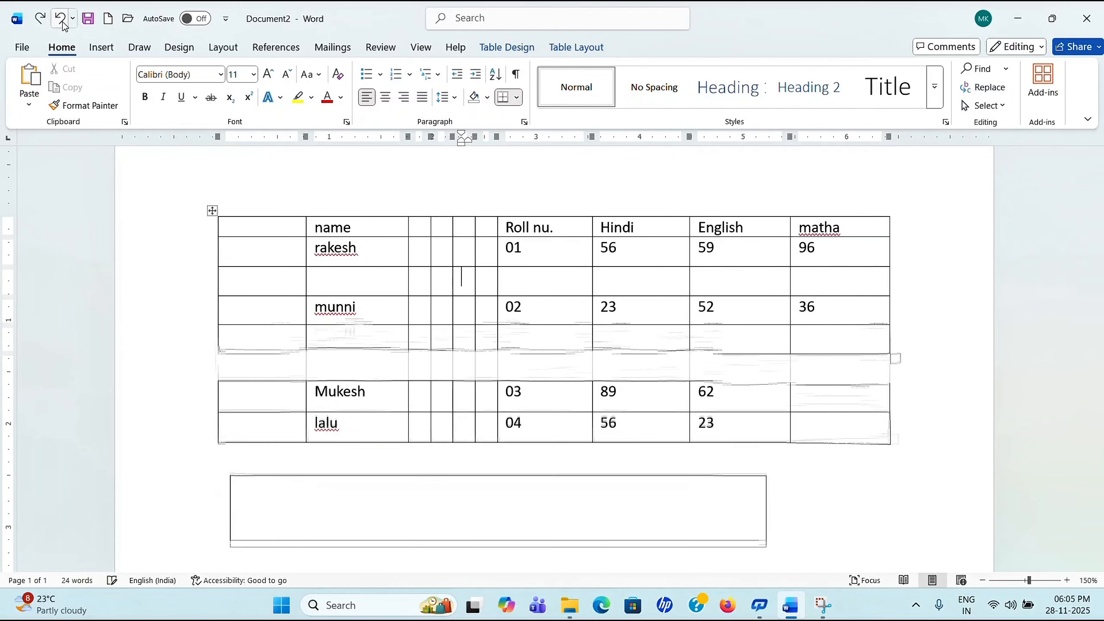
Step: Split the table so the second table begins at the munni row
left_click(379, 290)
left_click(383, 314)
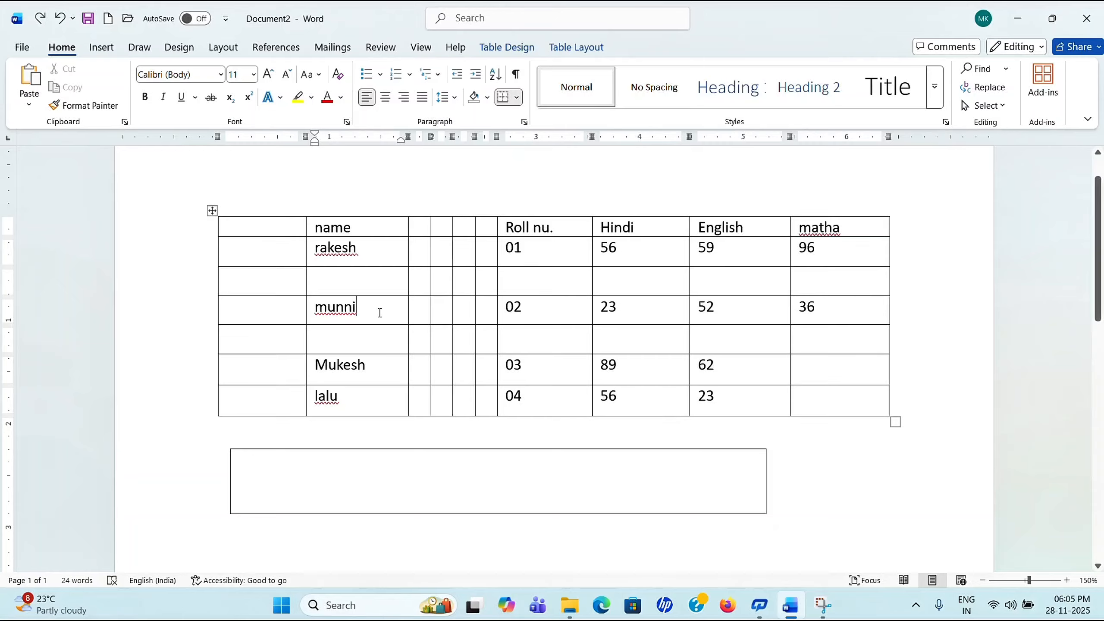
left_click(574, 47)
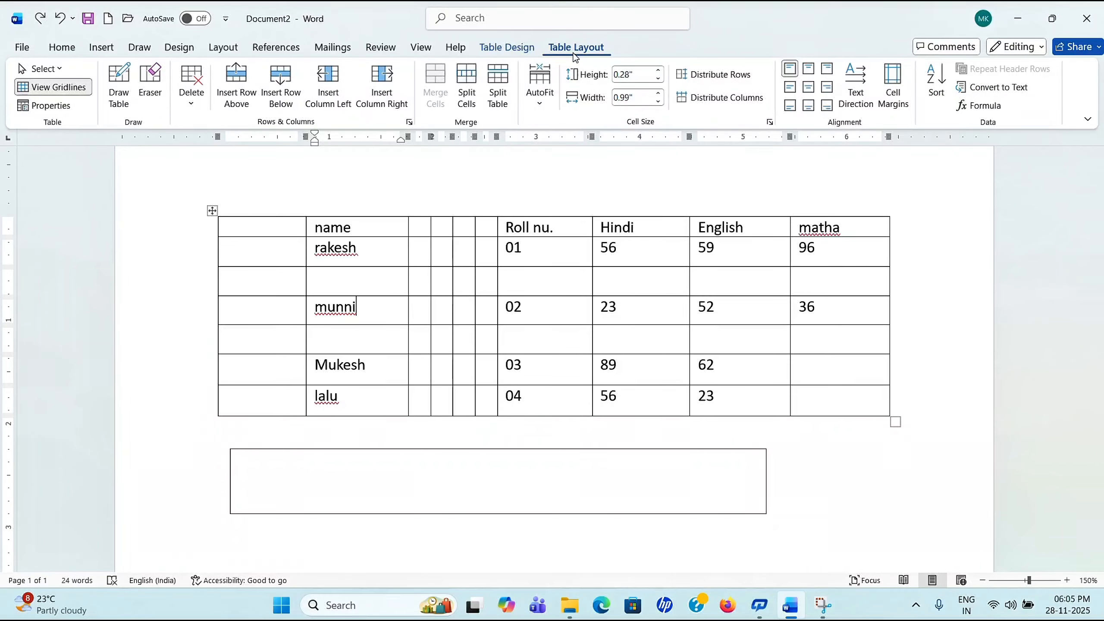
left_click(502, 107)
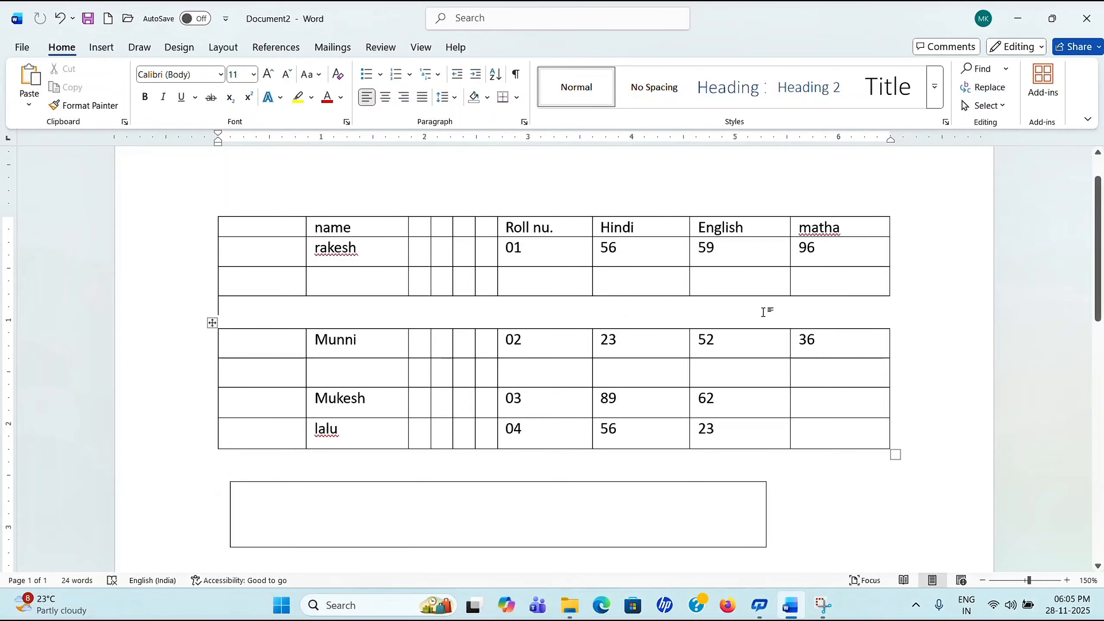
left_click(466, 279)
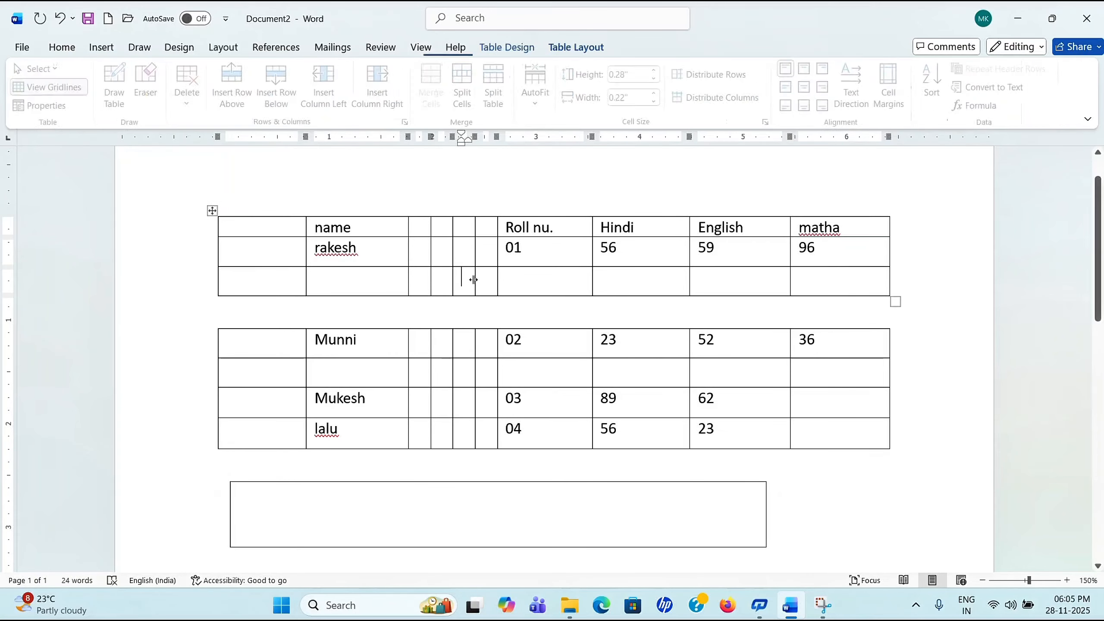
left_click(580, 48)
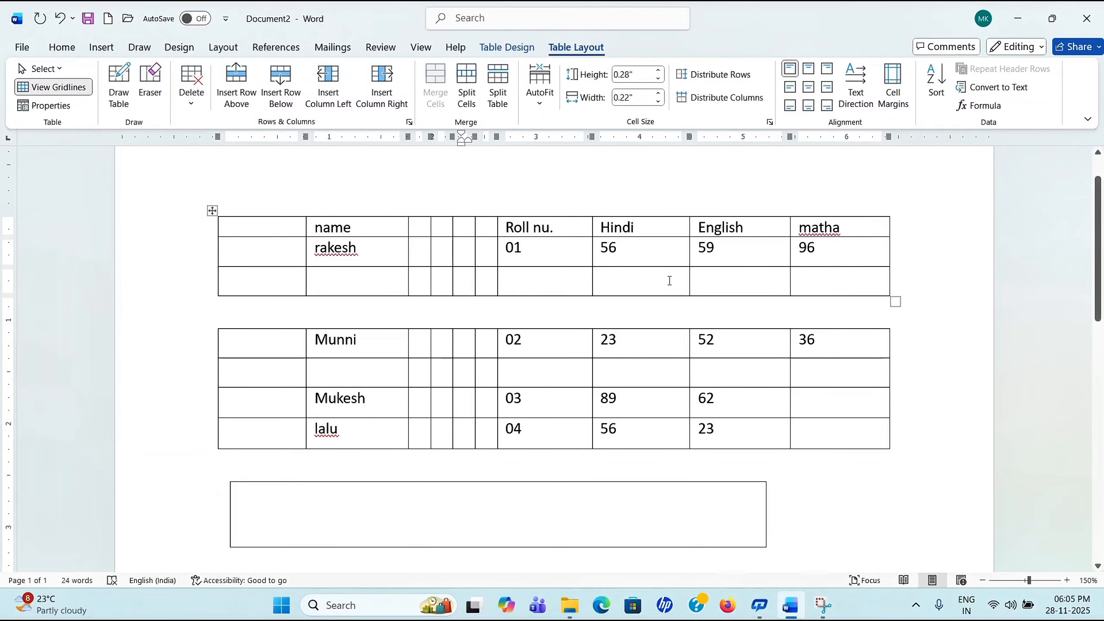
Step: Set the name header row height to 0.3 inches after checking the AutoFit choices
left_click(540, 108)
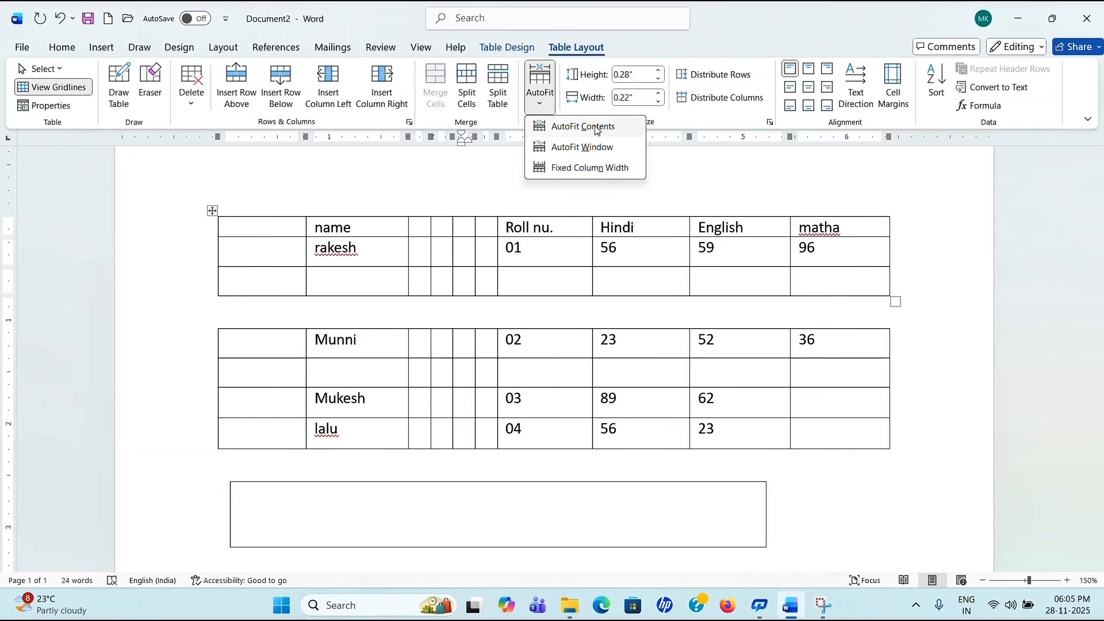
left_click(700, 193)
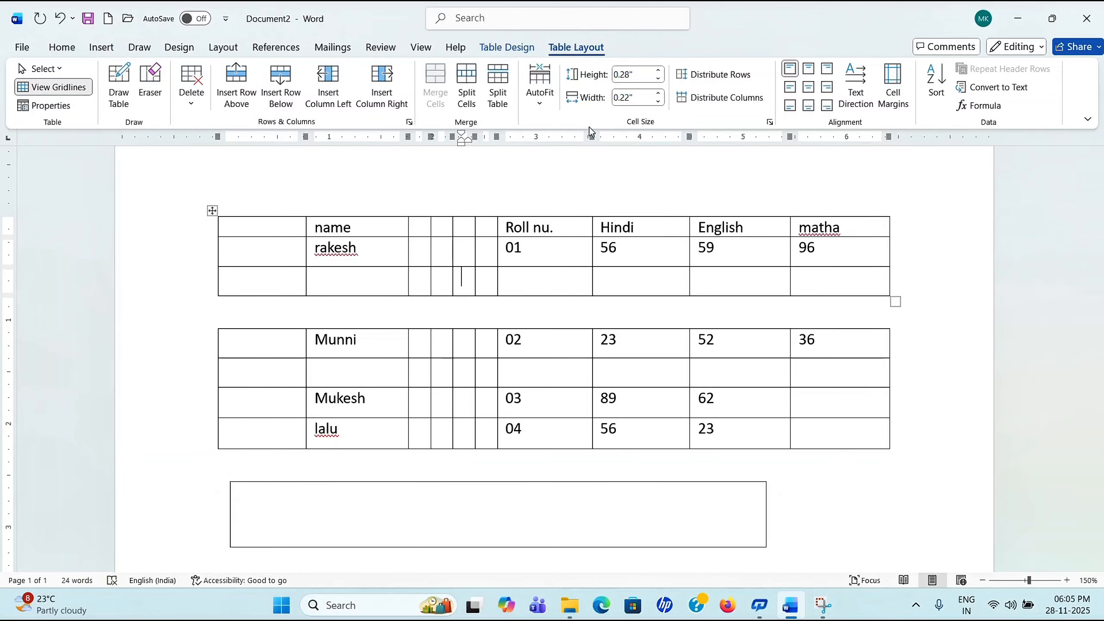
left_click(381, 224)
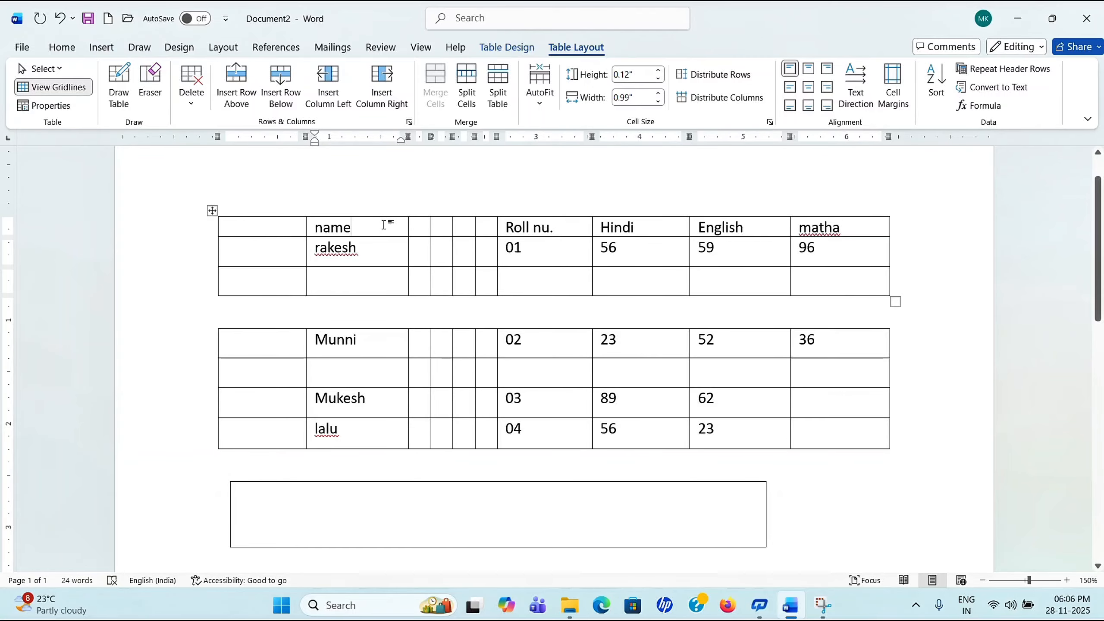
left_click(659, 71)
left_click(659, 71)
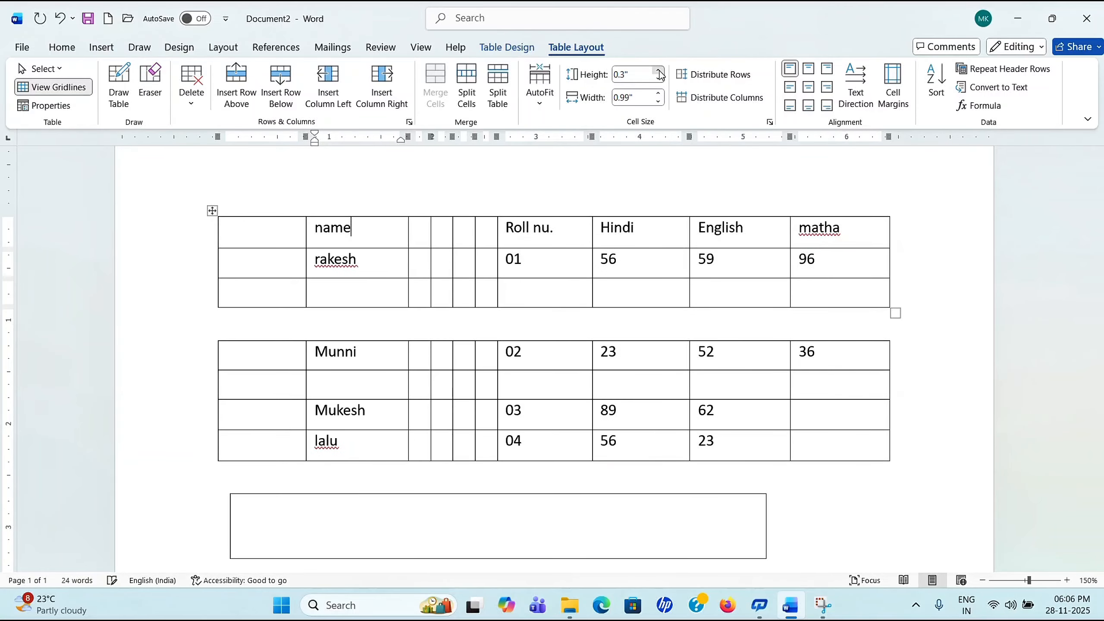
left_click(659, 70)
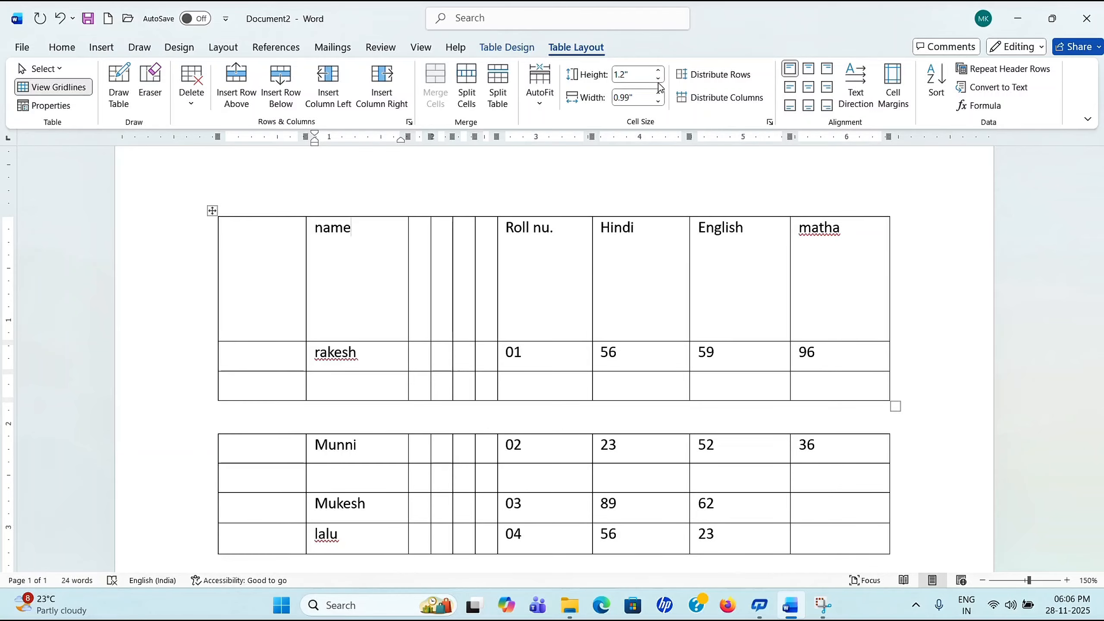
left_click(659, 81)
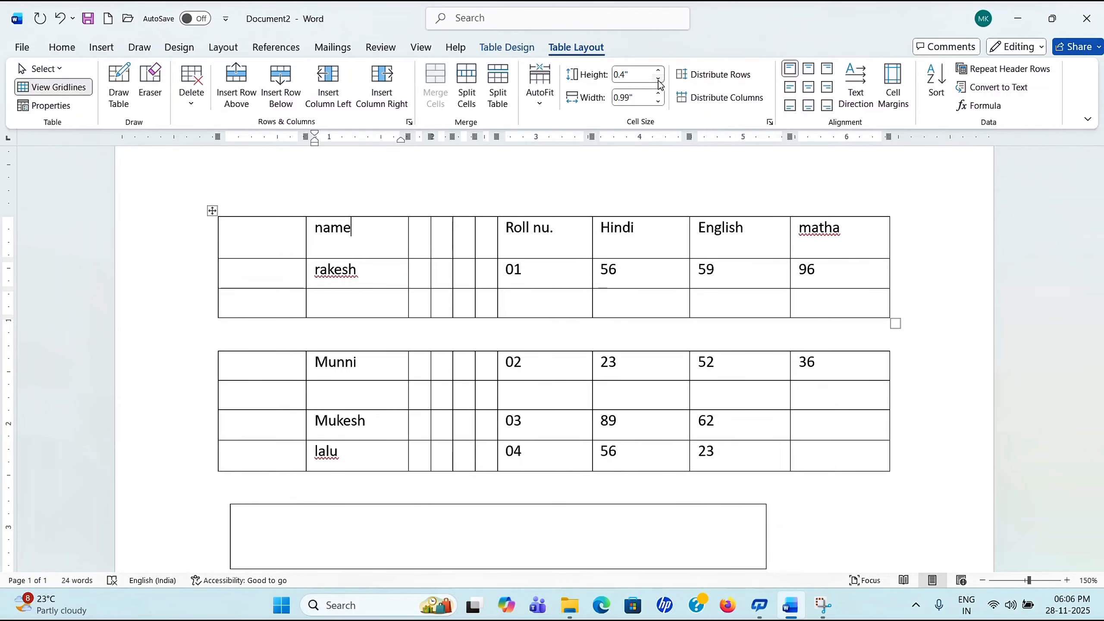
left_click(659, 81)
Step: Try name column widths from 0.6 to 1.4 inches, then undo the width change
left_click(659, 101)
left_click(658, 102)
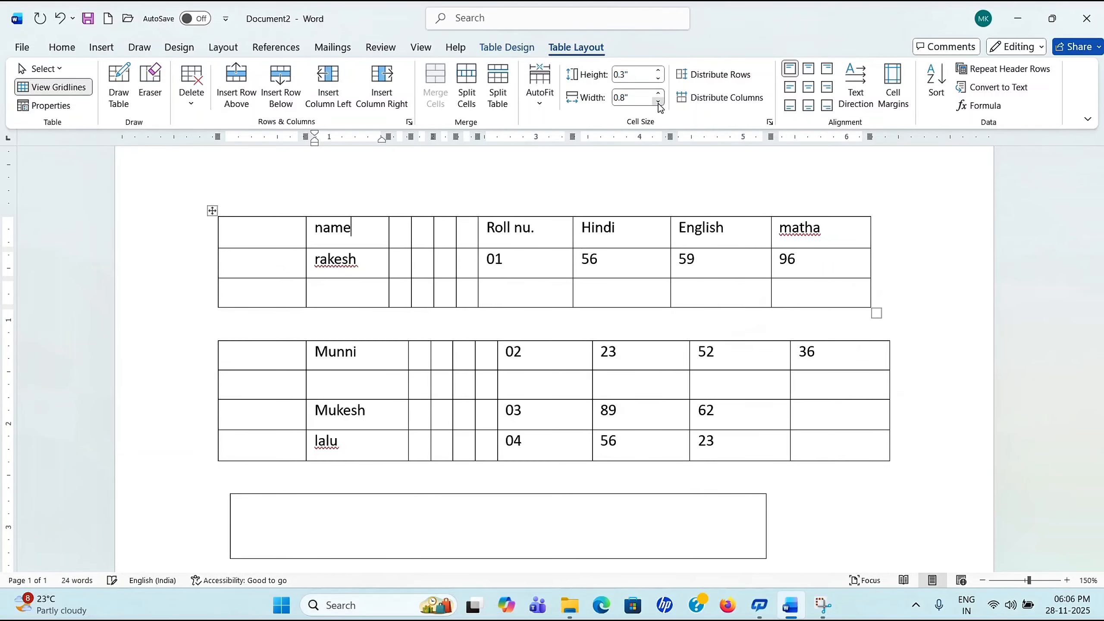
left_click(658, 103)
left_click(659, 102)
left_click(659, 94)
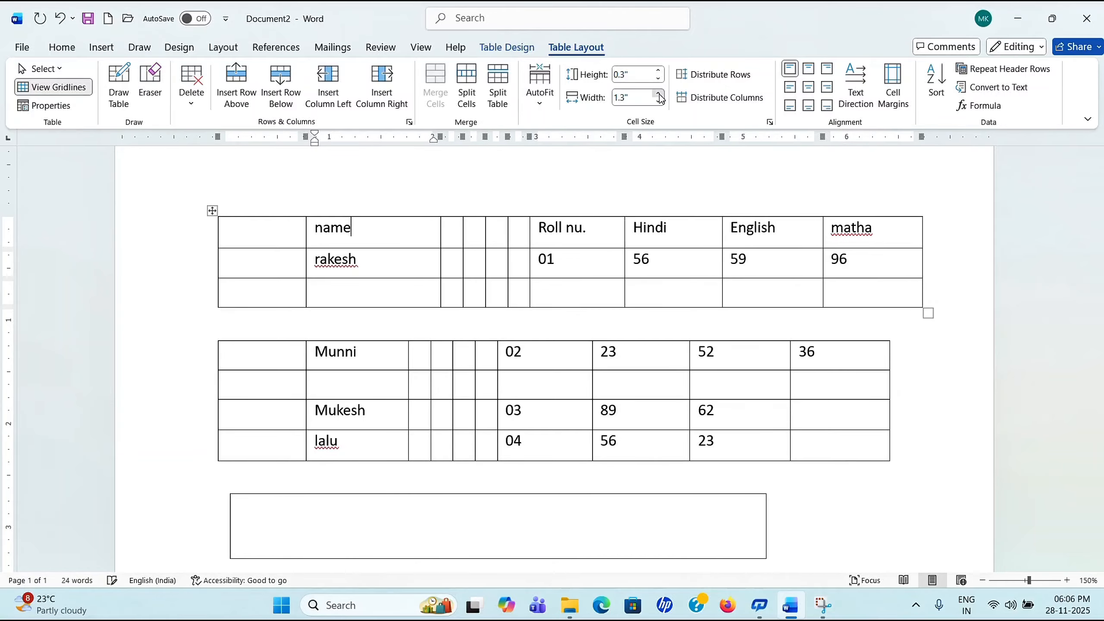
left_click(660, 94)
left_click(659, 102)
left_click(659, 102)
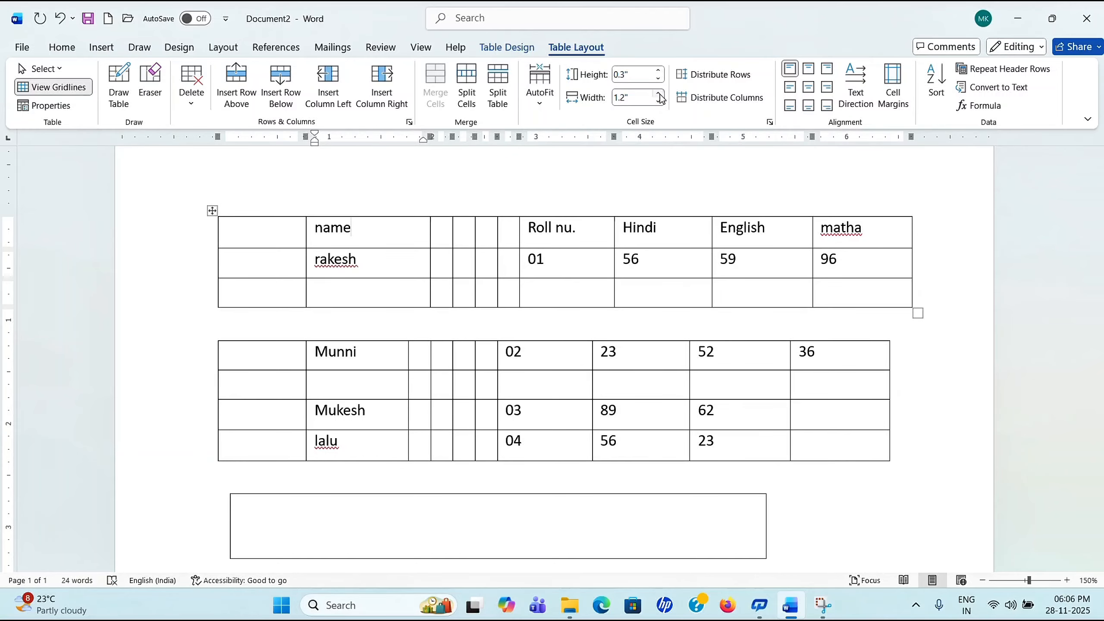
left_click(659, 101)
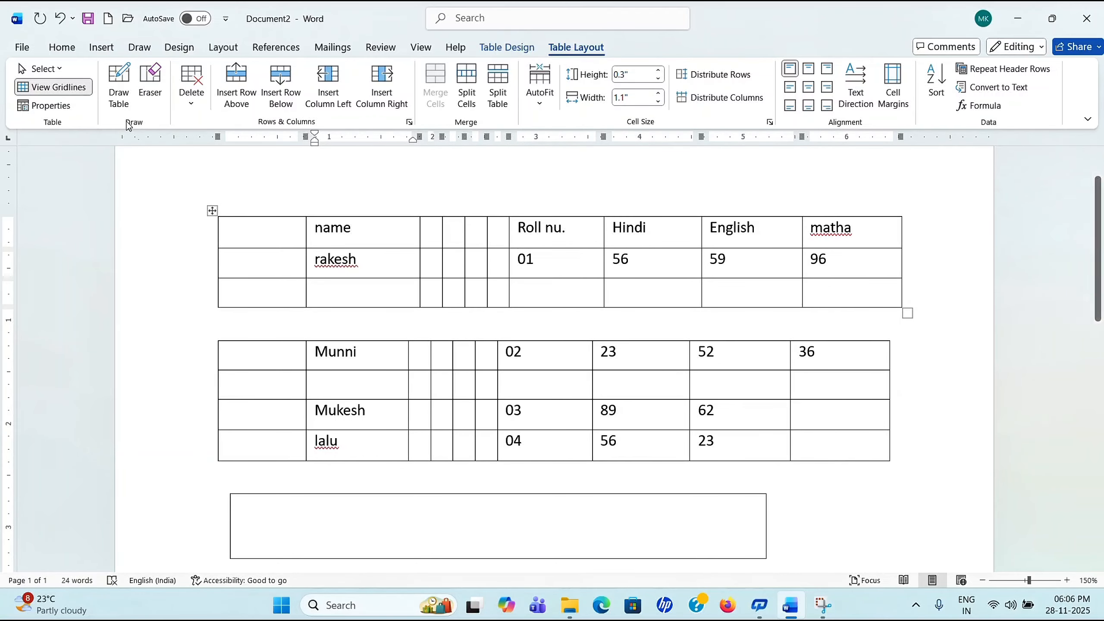
left_click(59, 17)
left_click(60, 17)
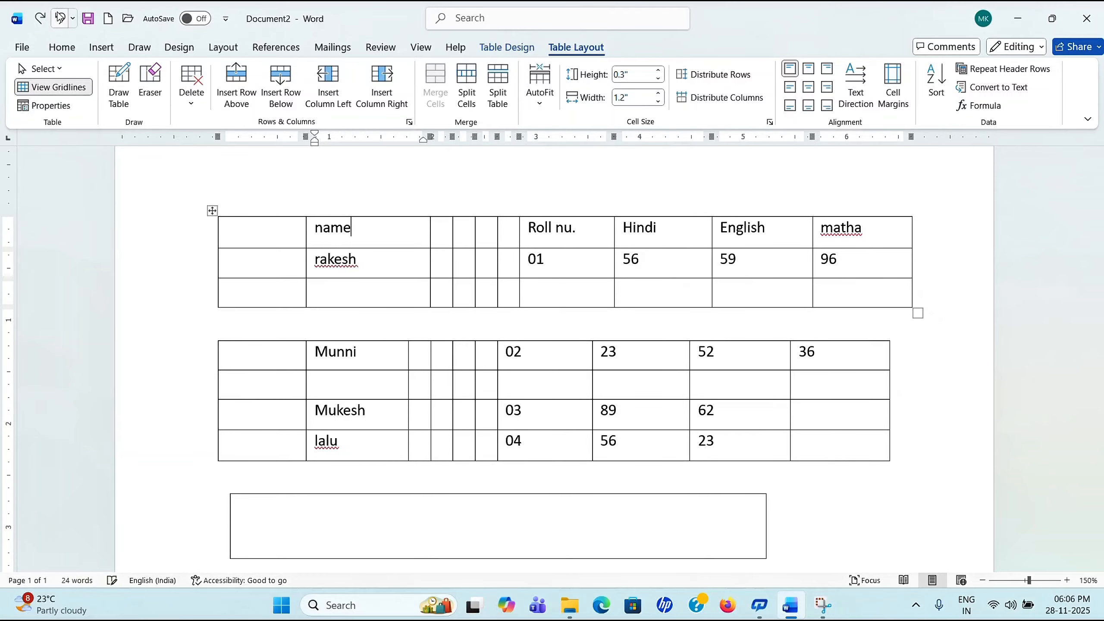
Step: Select both tables and undo several recent table layout changes
left_click_drag(231, 232, 604, 469)
key("ctrl+z")
left_click(476, 385)
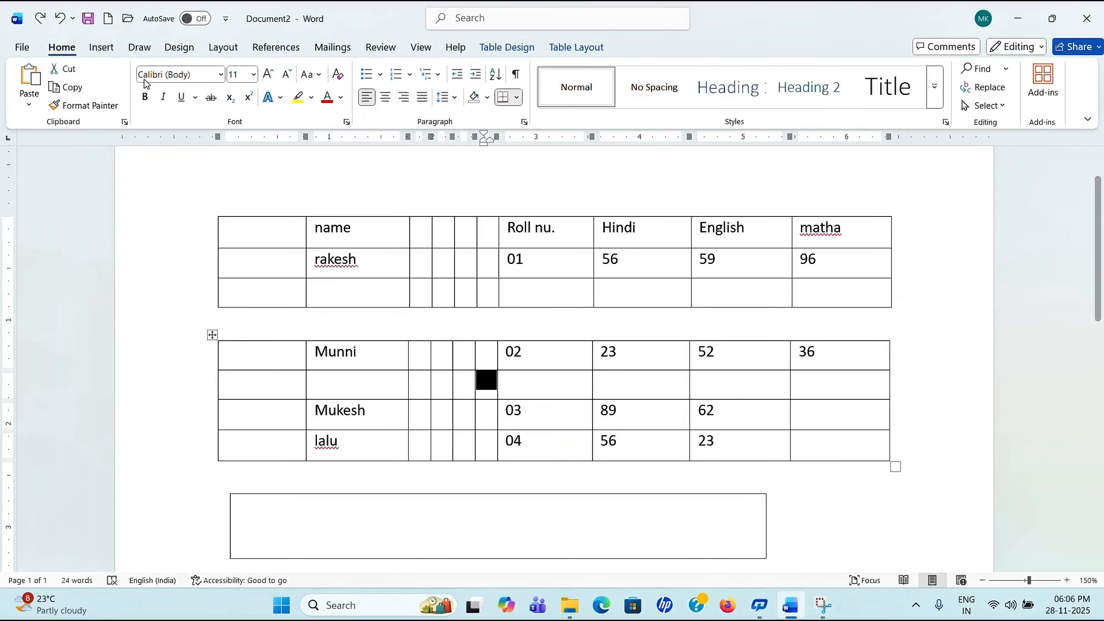
left_click(59, 19)
left_click(59, 19)
left_click(59, 19)
left_click(60, 19)
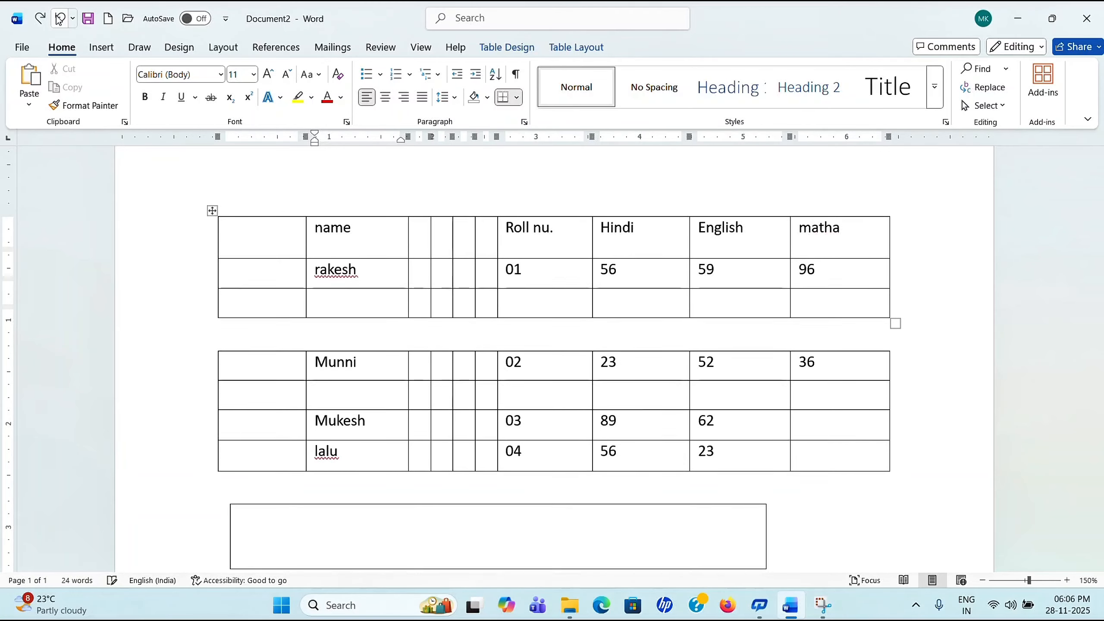
left_click(60, 18)
left_click(60, 18)
left_click(60, 19)
Step: Undo further edits until the tables rejoin and the merged header cells are gone
left_click(59, 18)
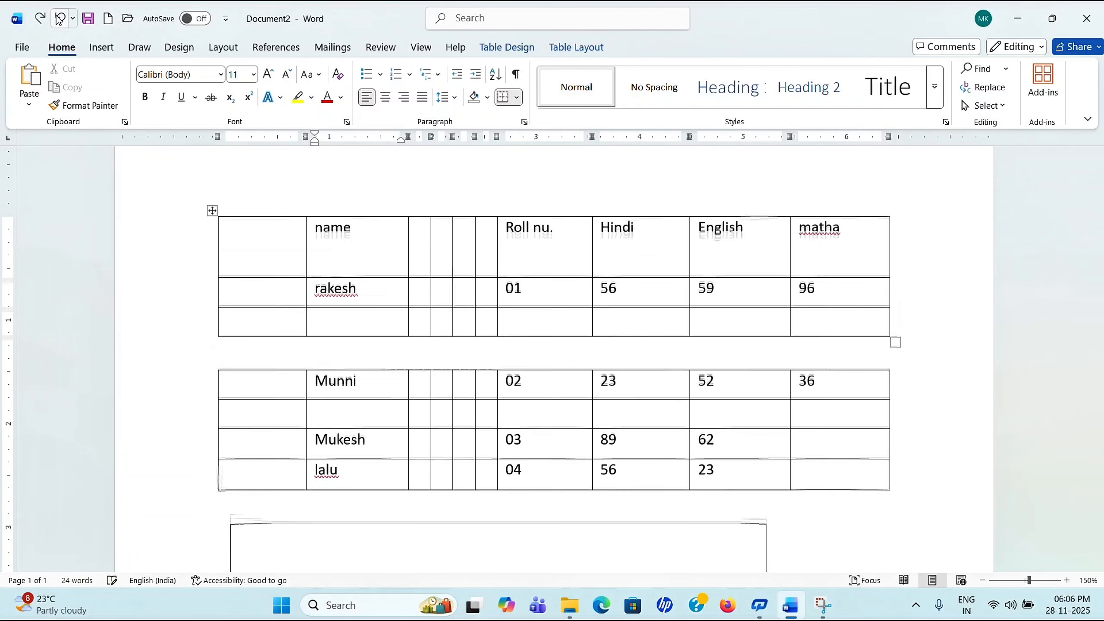
left_click(60, 19)
left_click(60, 18)
left_click(60, 18)
left_click(60, 19)
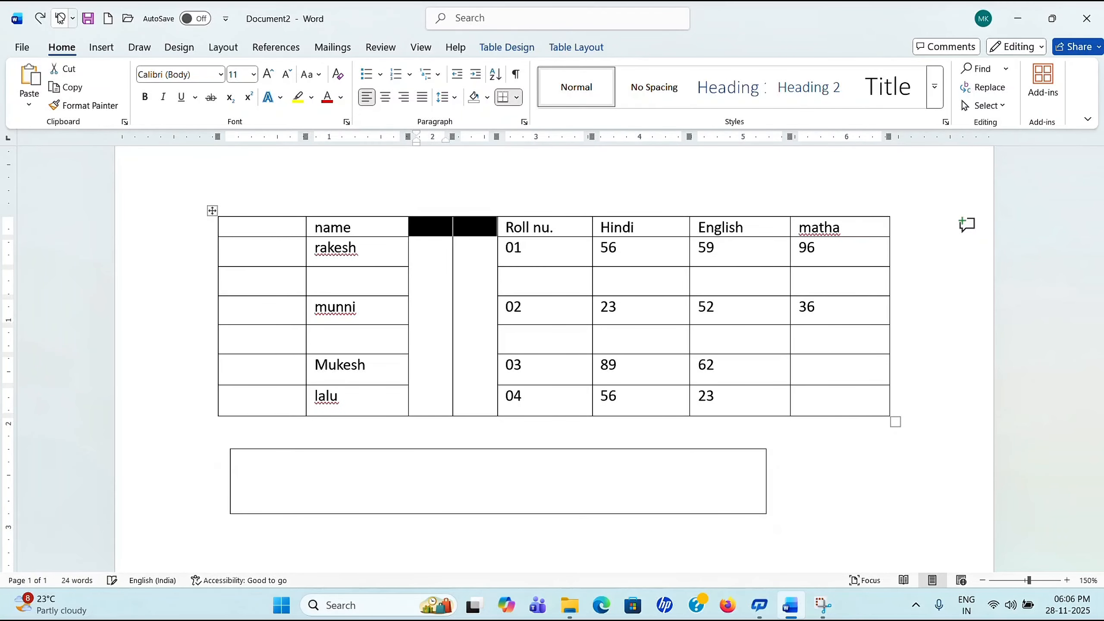
left_click(60, 18)
left_click(60, 19)
left_click(60, 19)
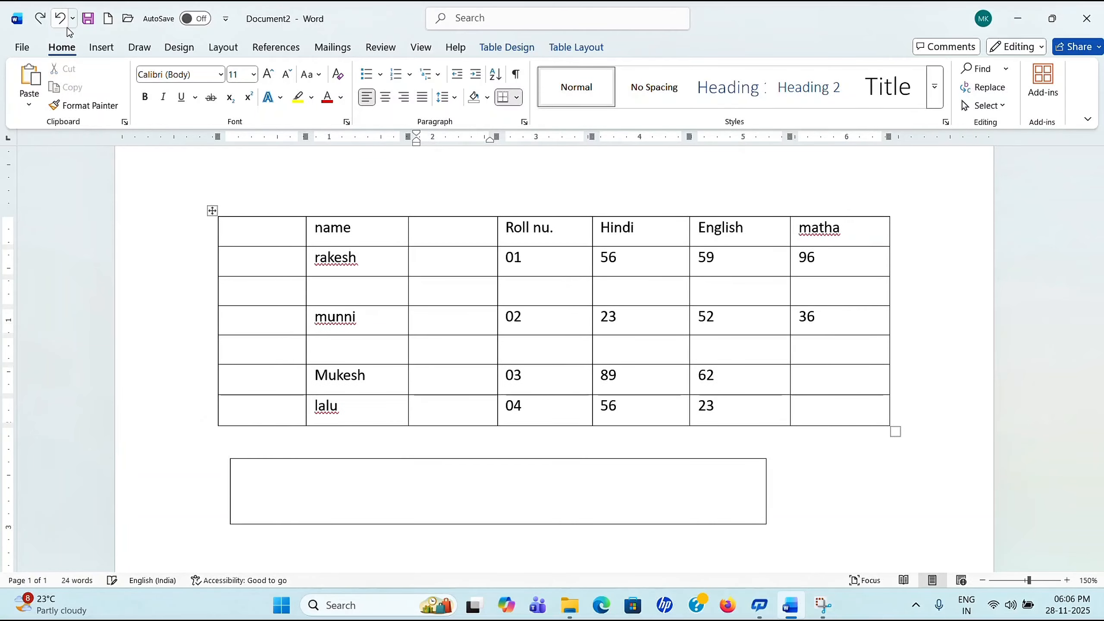
left_click(59, 19)
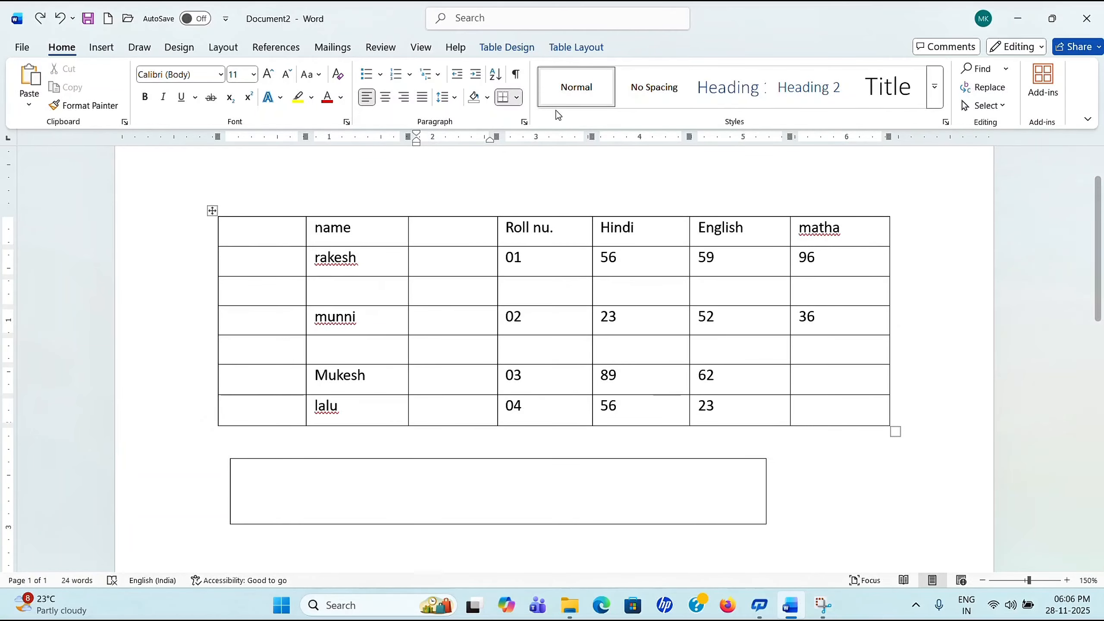
Step: Narrow the empty third column and widen the Roll nu. column
left_click(566, 51)
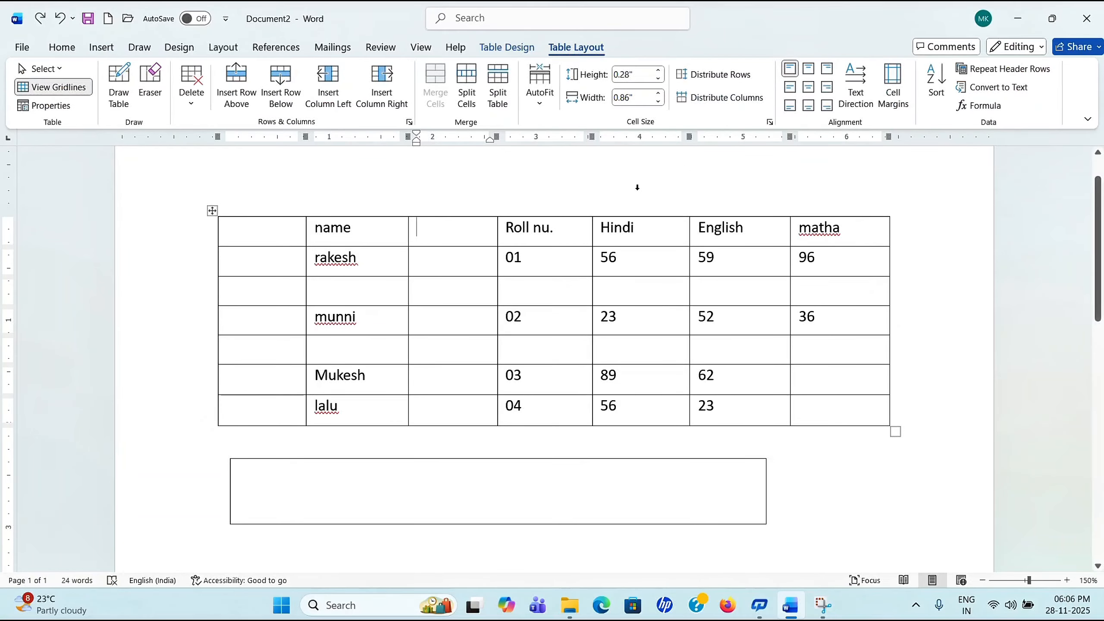
left_click(413, 216)
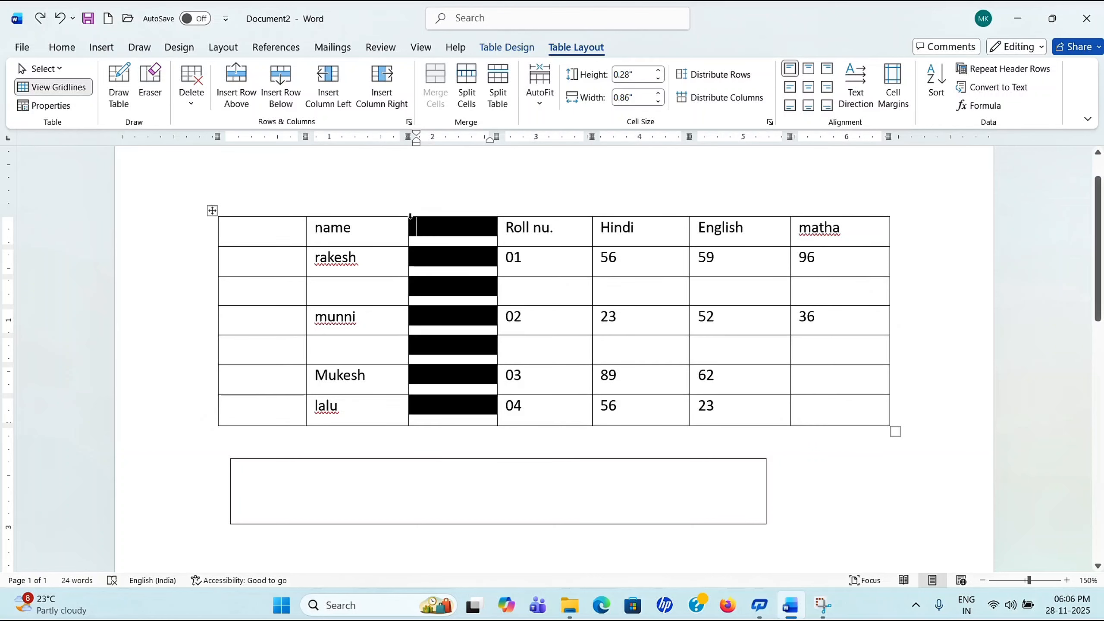
left_click_drag(409, 222, 457, 221)
left_click(565, 346)
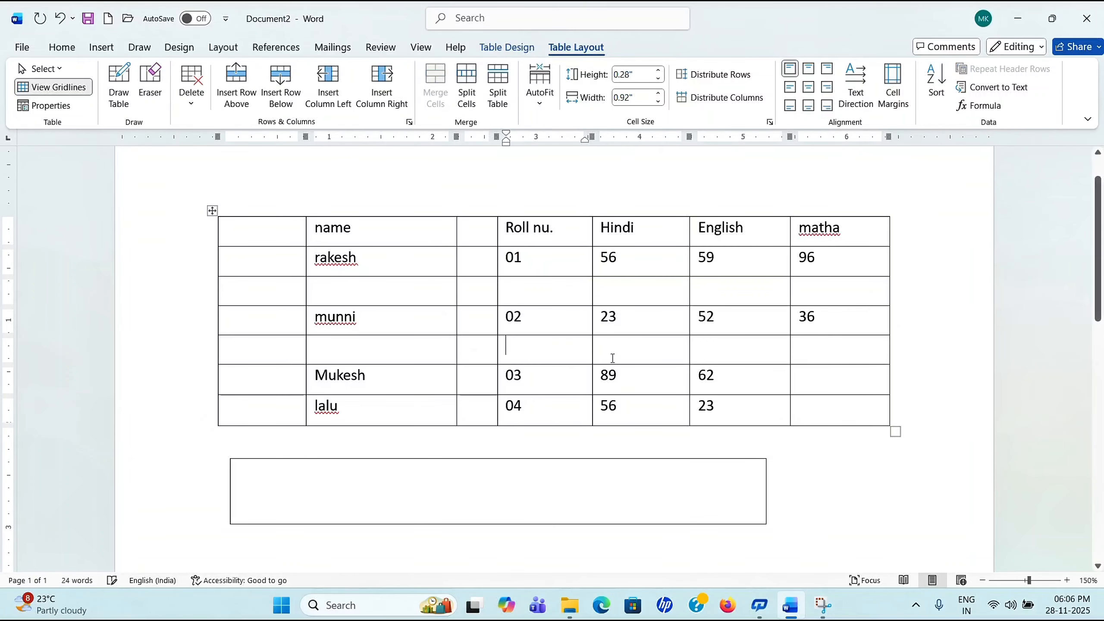
left_click_drag(592, 225, 631, 225)
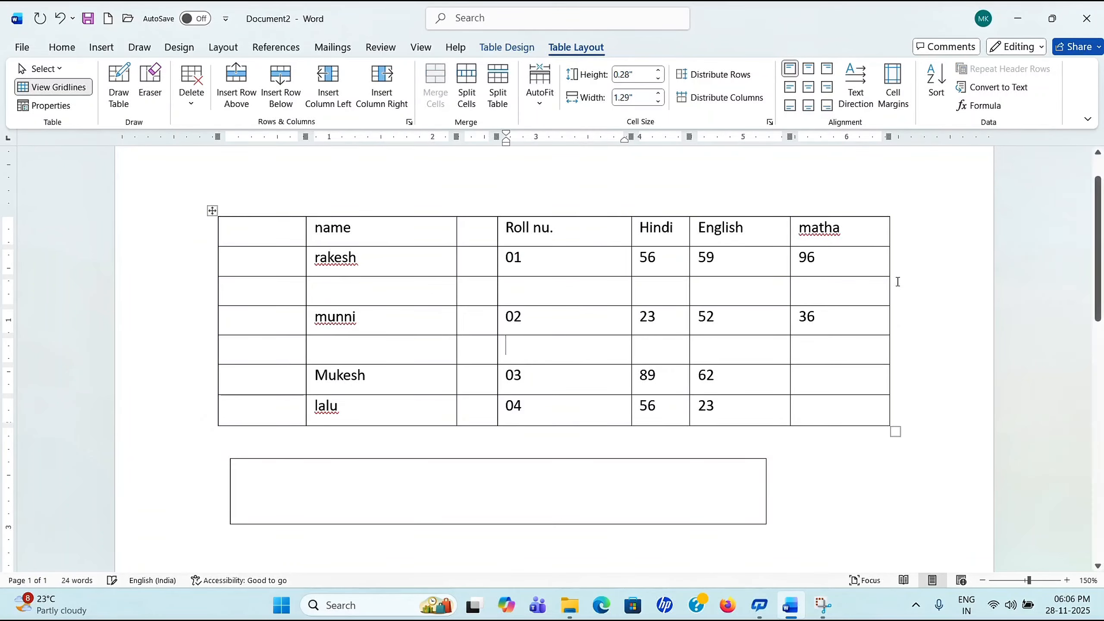
Step: Move 36 down beside Mukesh and enlarge the blank row below rakesh
left_click_drag(879, 304, 889, 348)
left_click(879, 300)
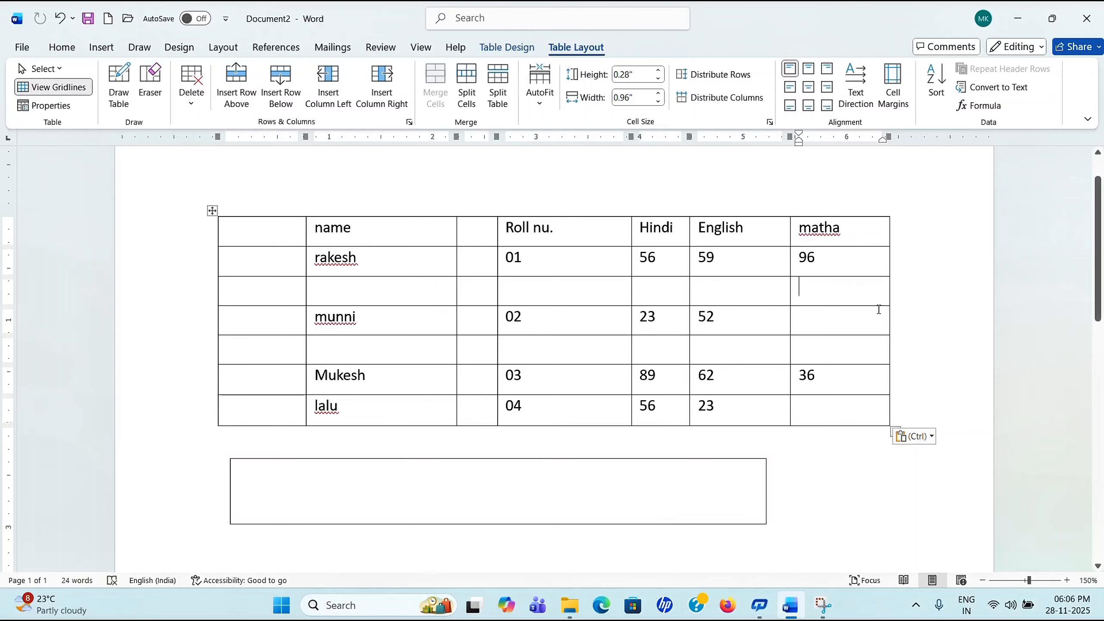
left_click_drag(883, 306, 891, 352)
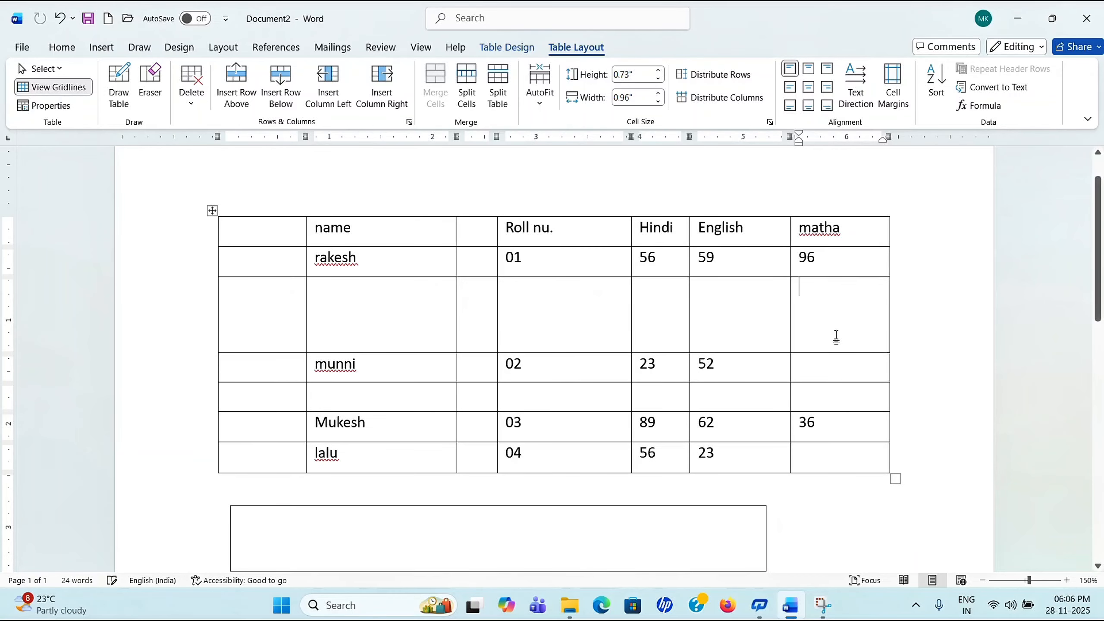
left_click(719, 320)
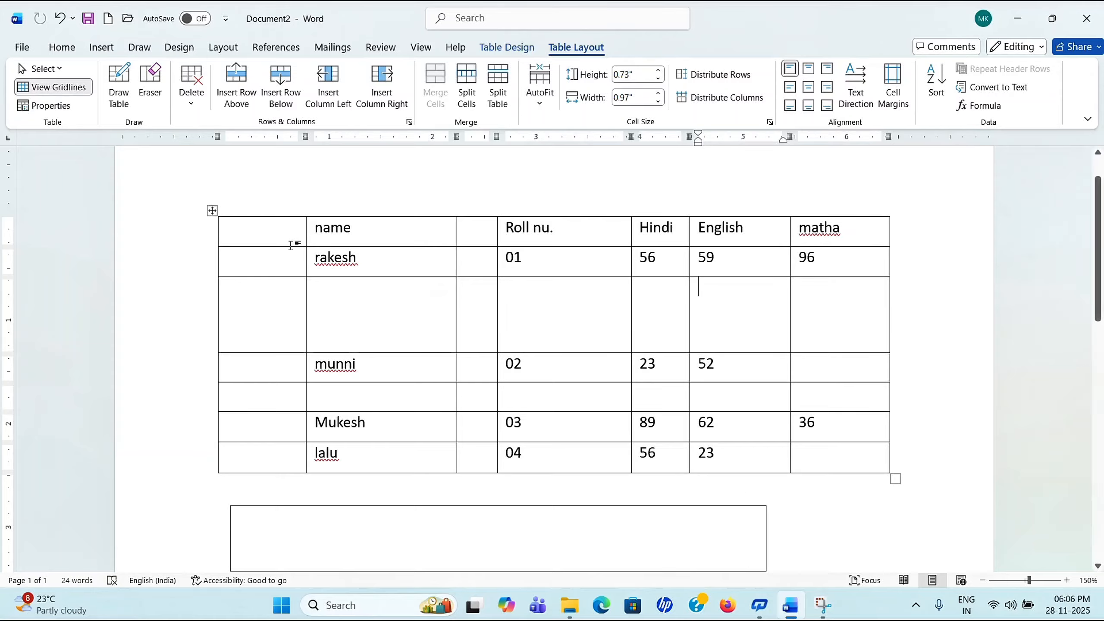
Step: Distribute all rows and columns evenly, then make the rakesh row taller
left_click(713, 74)
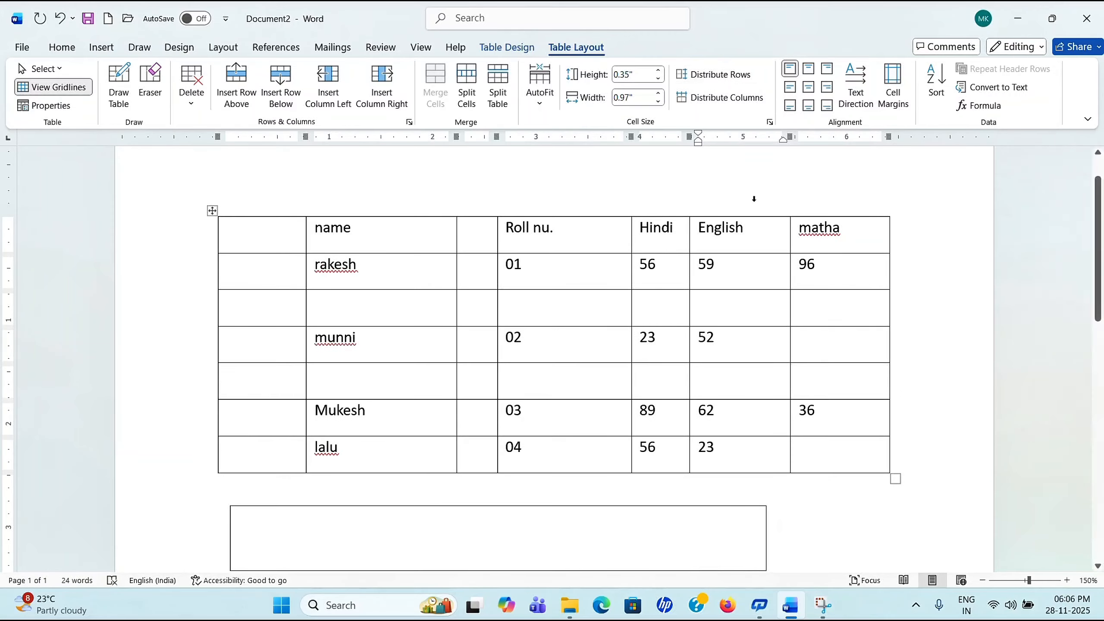
left_click(718, 102)
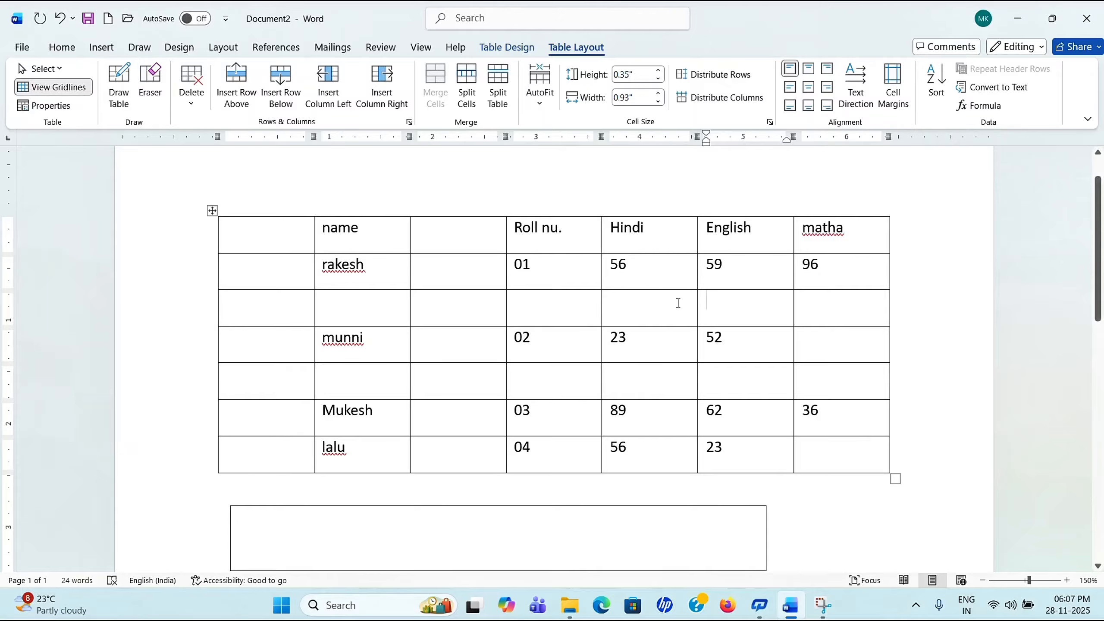
scroll(678, 303, "up", 1)
scroll(712, 244, "down", 2)
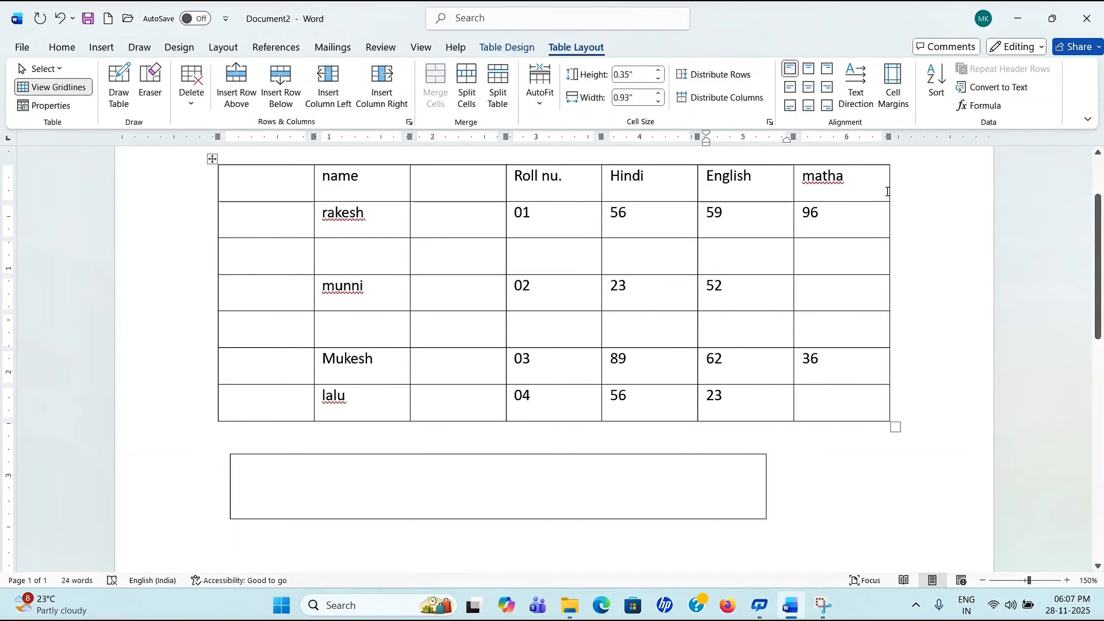
left_click_drag(880, 238, 880, 264)
scroll(562, 278, "up", 2)
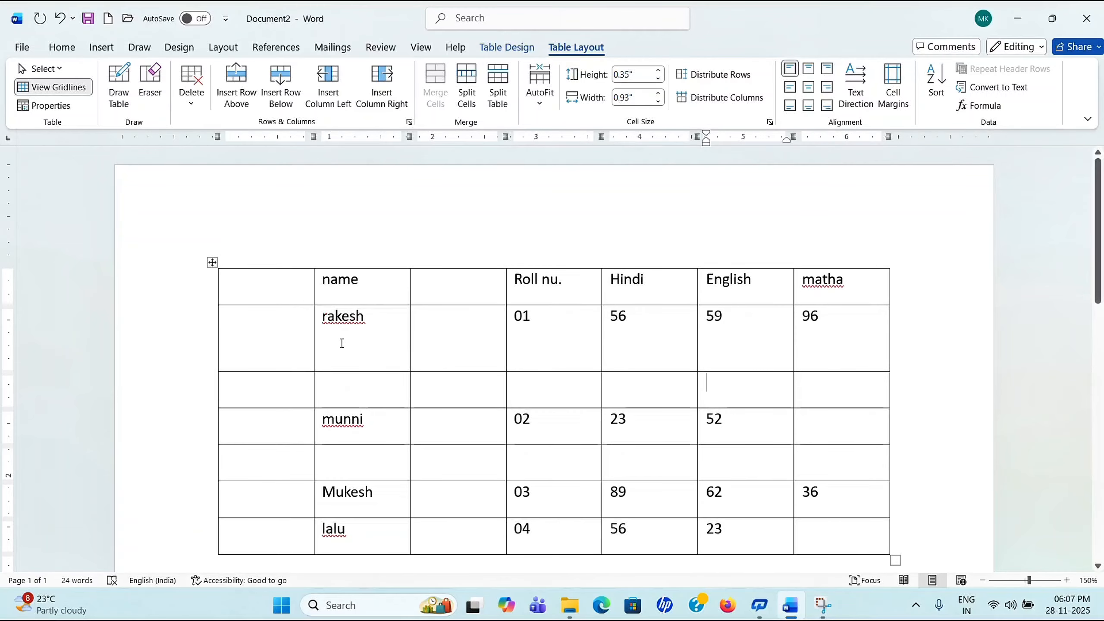
left_click_drag(369, 320, 326, 333)
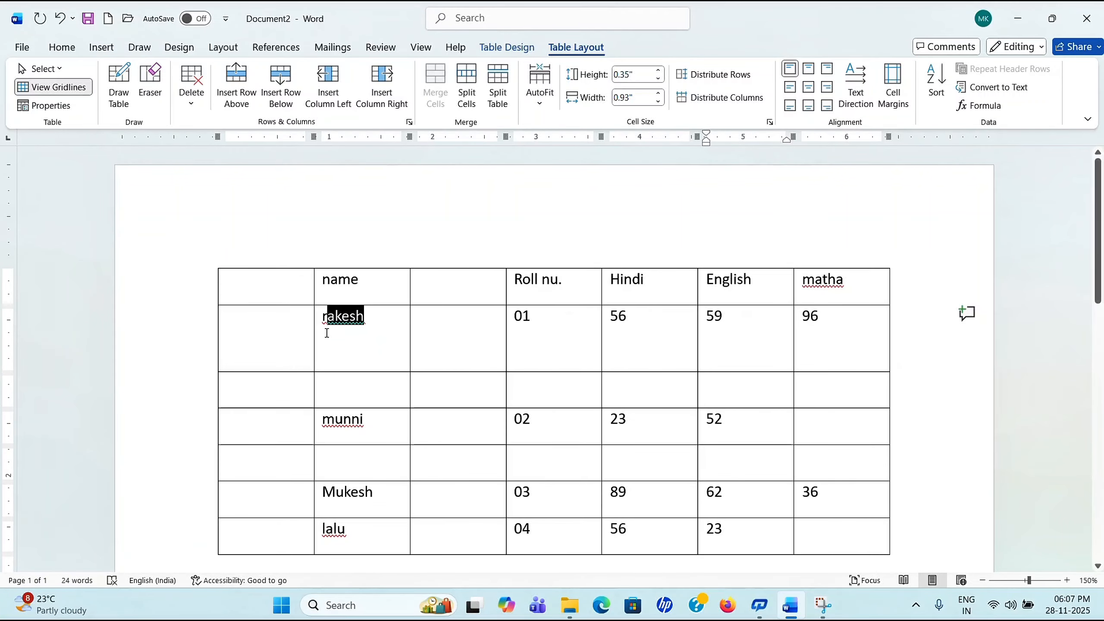
Step: Try the cell alignment options on rakesh, ending at bottom centre
left_click(380, 351)
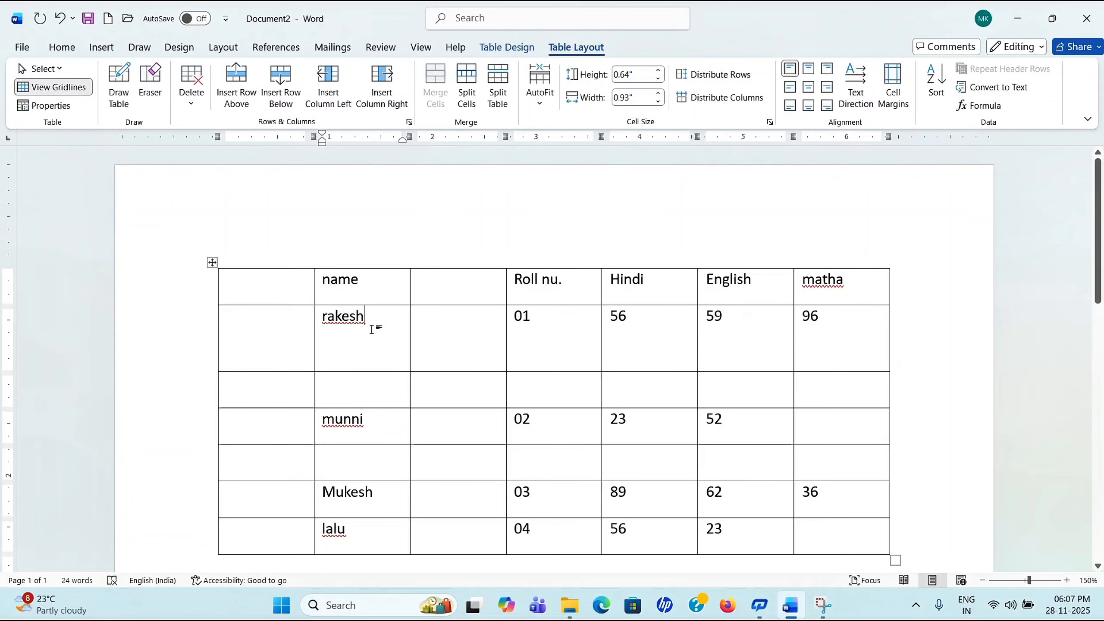
left_click(813, 74)
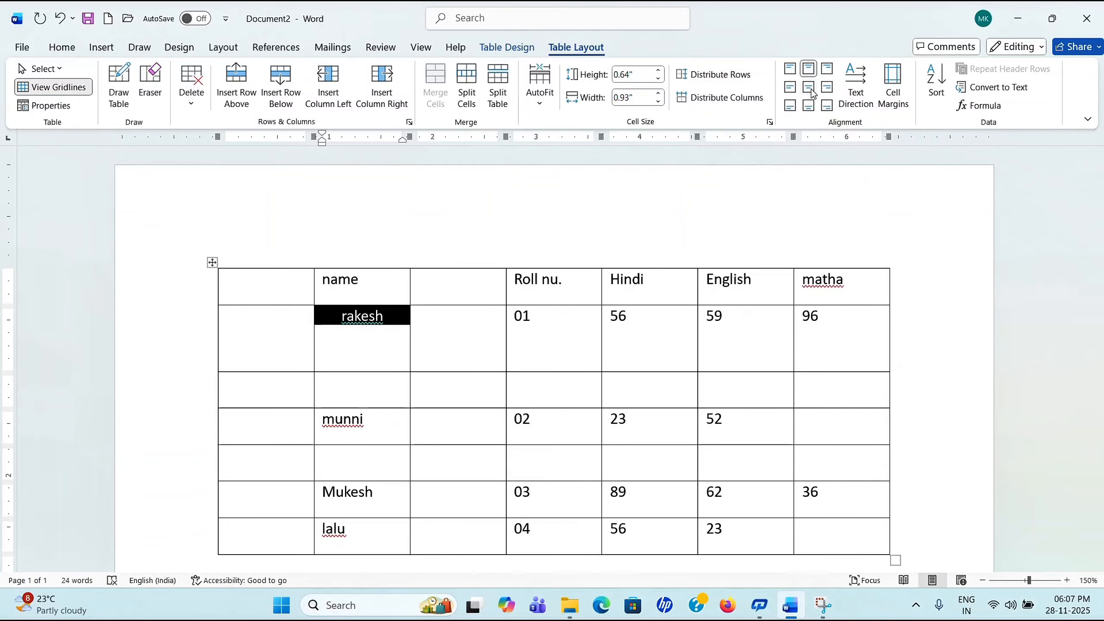
left_click(812, 91)
left_click(827, 88)
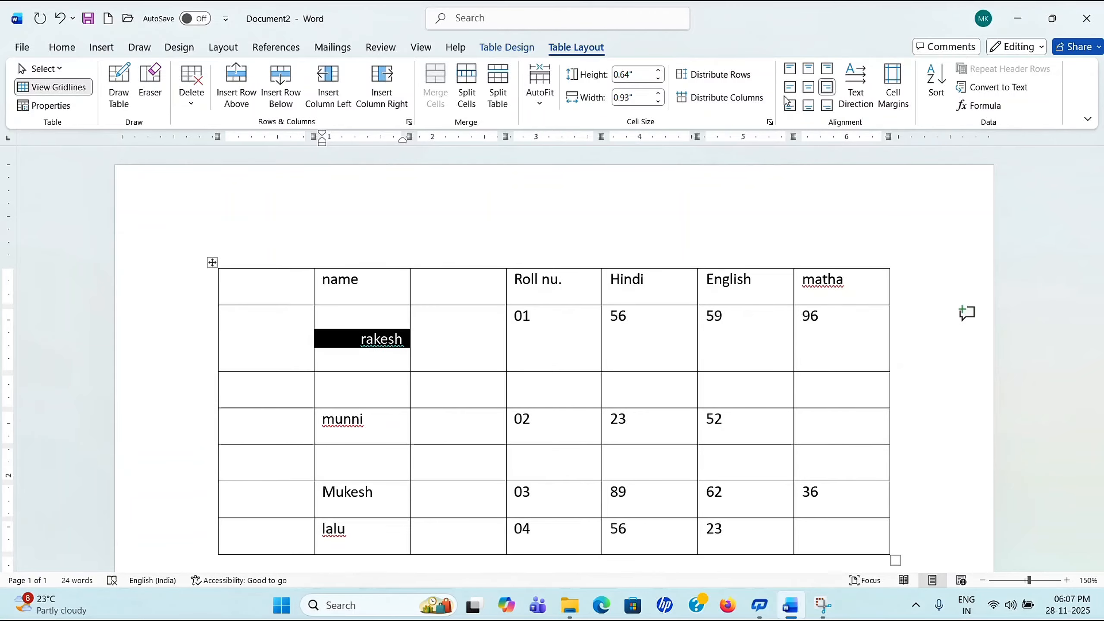
left_click(790, 87)
left_click(790, 106)
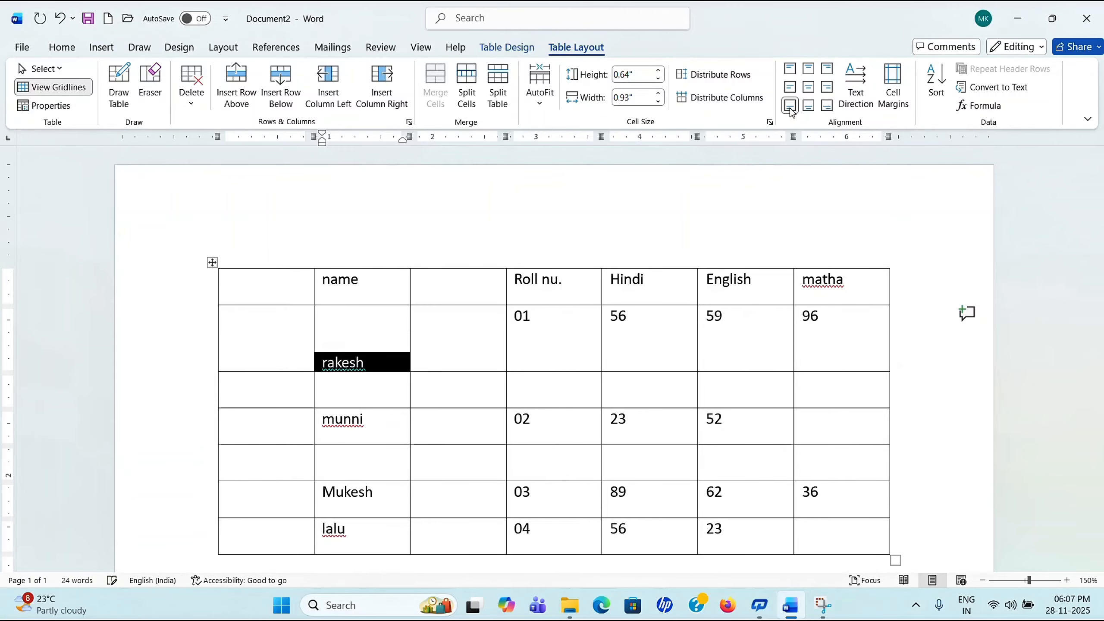
left_click(809, 106)
left_click(827, 106)
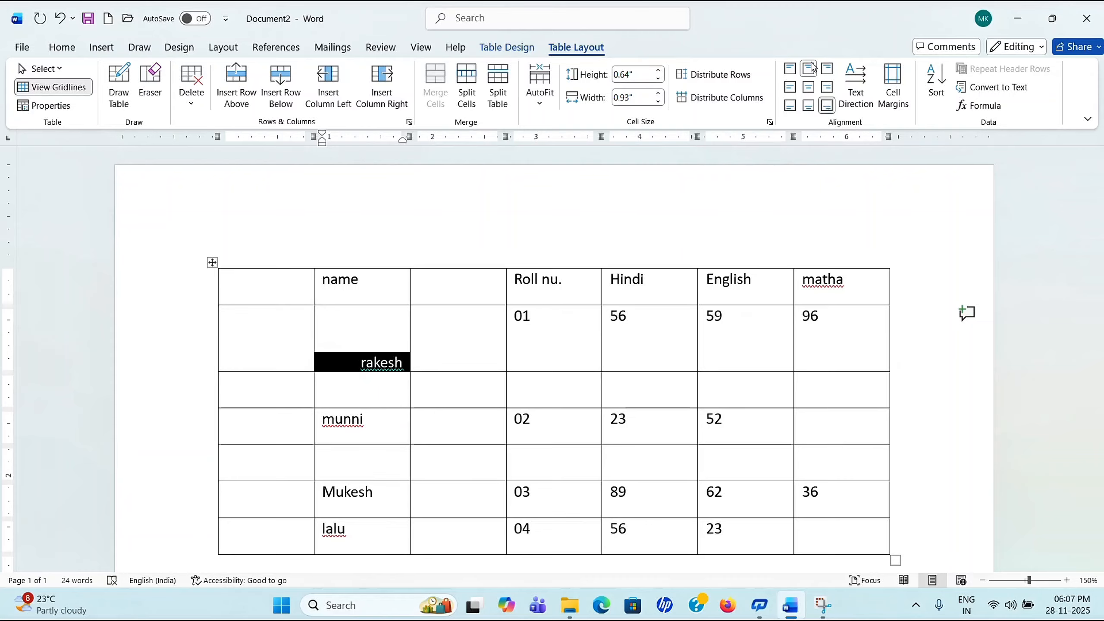
left_click(808, 69)
left_click(790, 70)
left_click(809, 106)
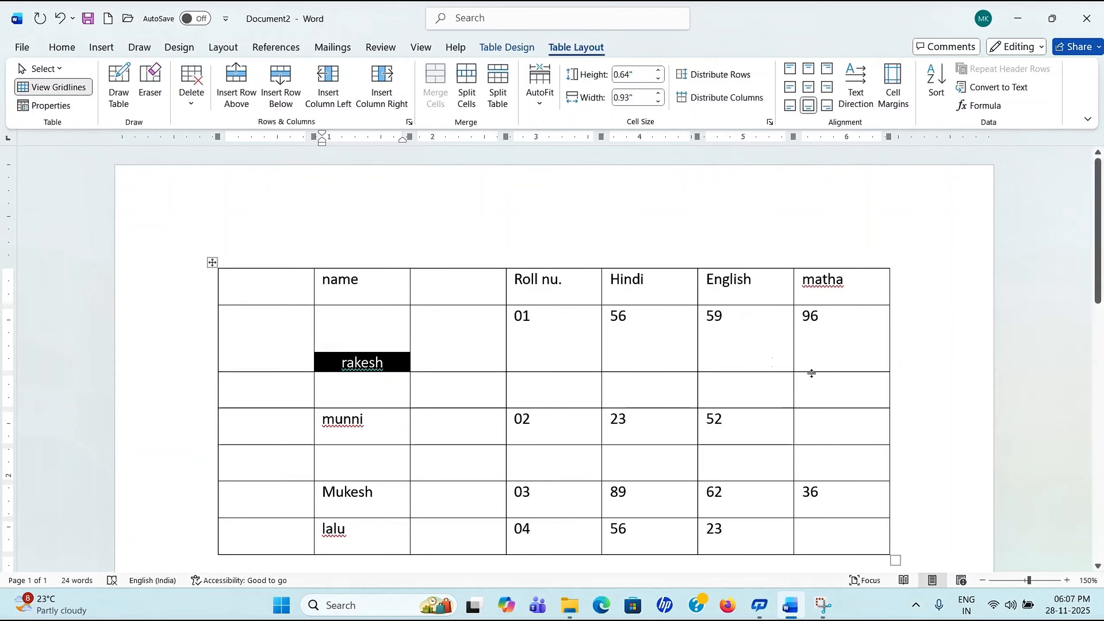
Step: Apply Align Center Left to the table text in rows 1–6 through the English column
left_click_drag(306, 289, 895, 565)
left_click(542, 340)
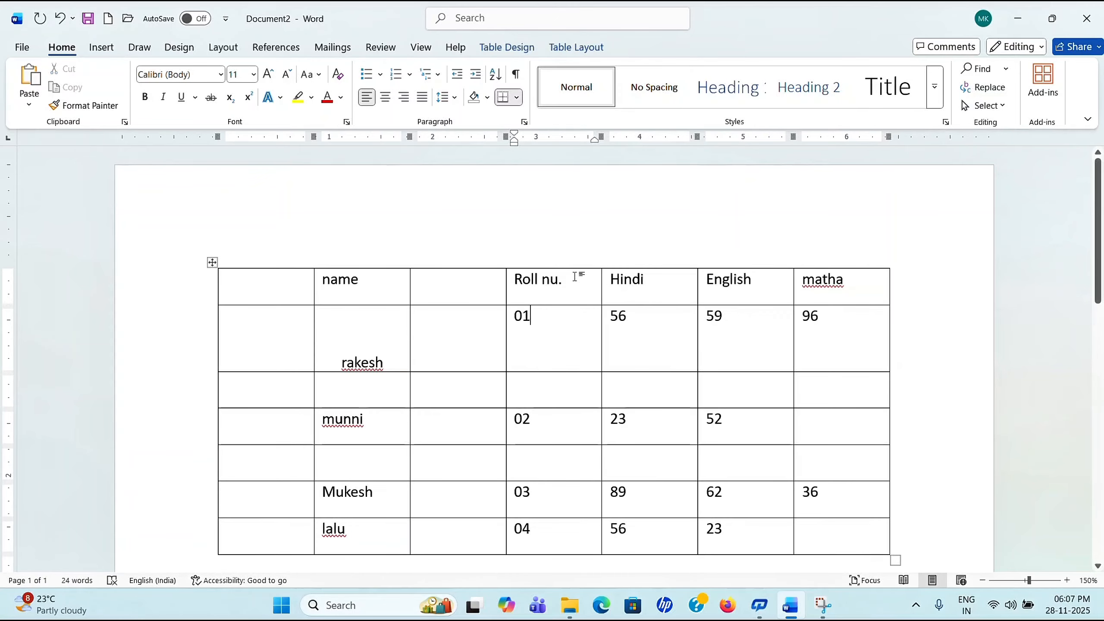
left_click(576, 47)
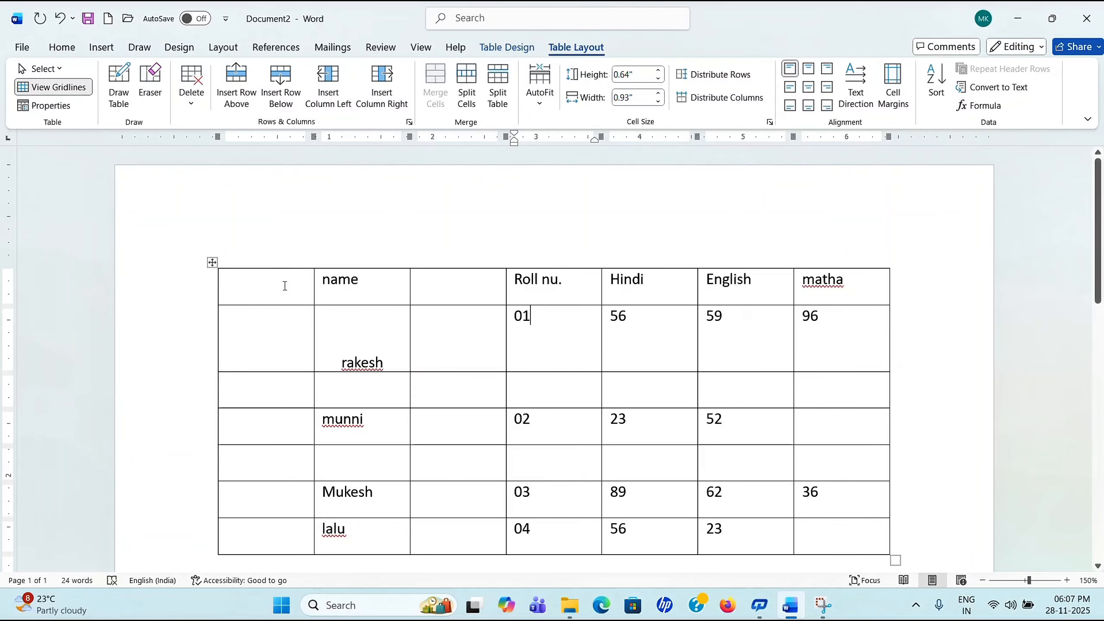
left_click_drag(285, 286, 758, 484)
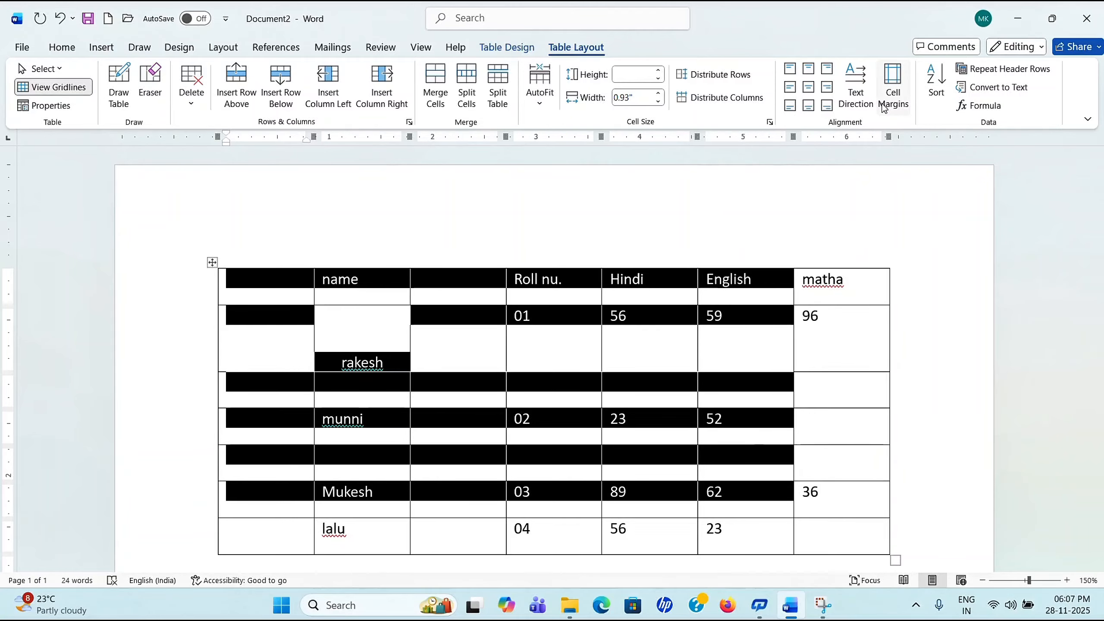
left_click(808, 90)
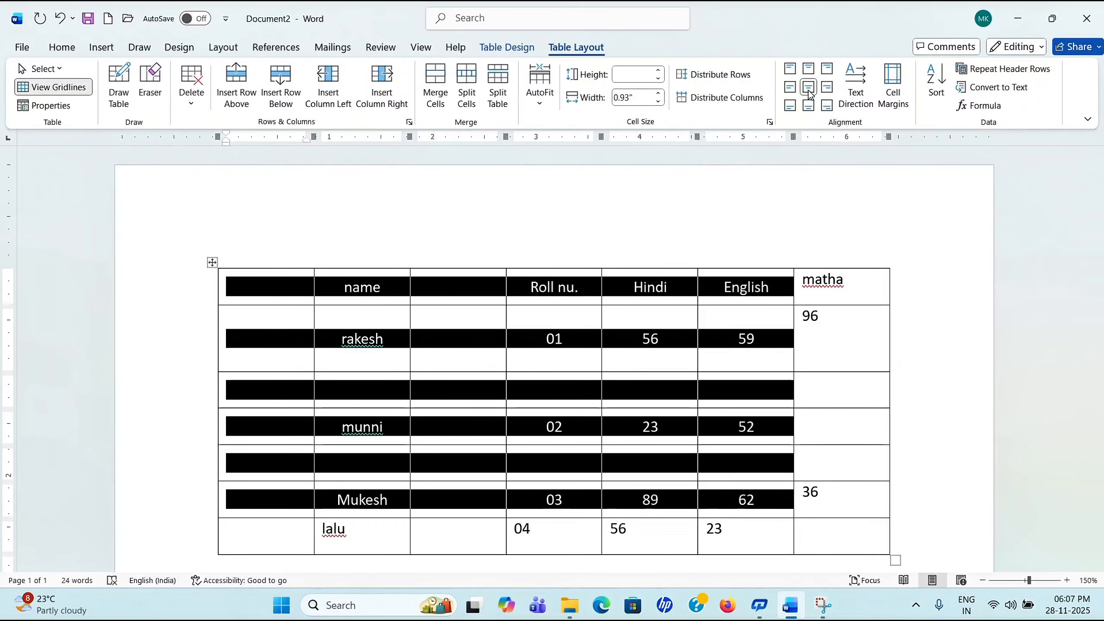
left_click(811, 105)
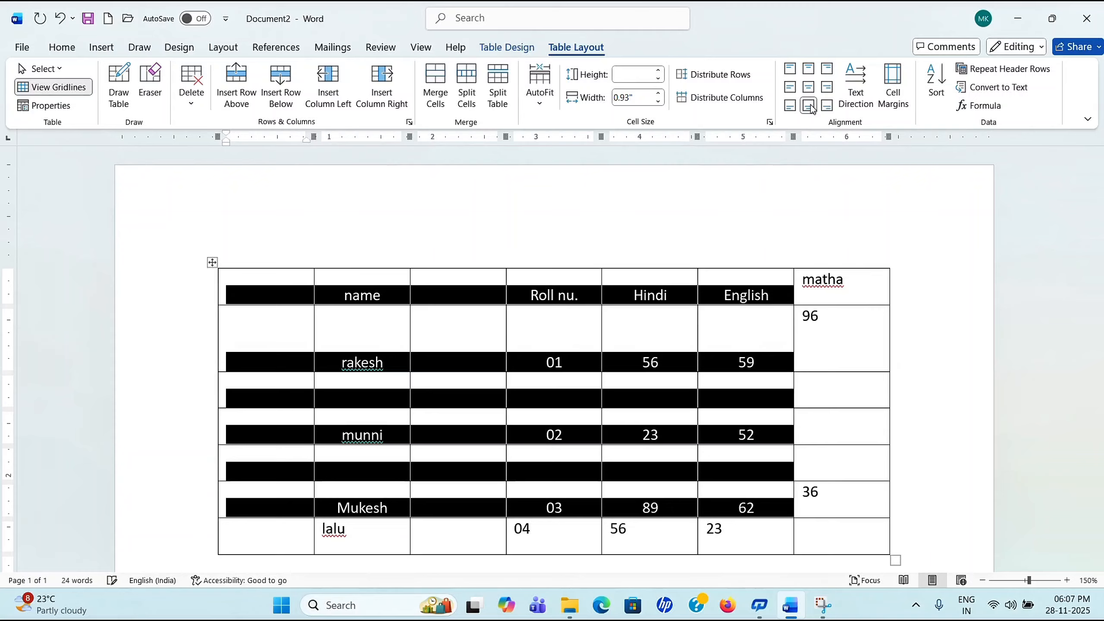
left_click(808, 71)
left_click(827, 88)
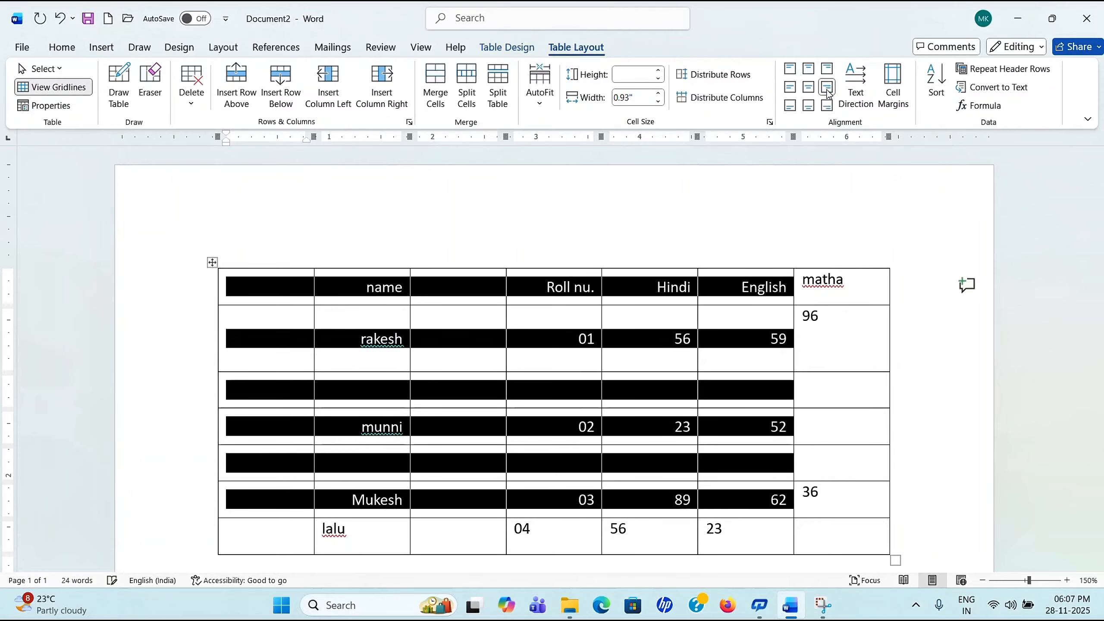
left_click(792, 88)
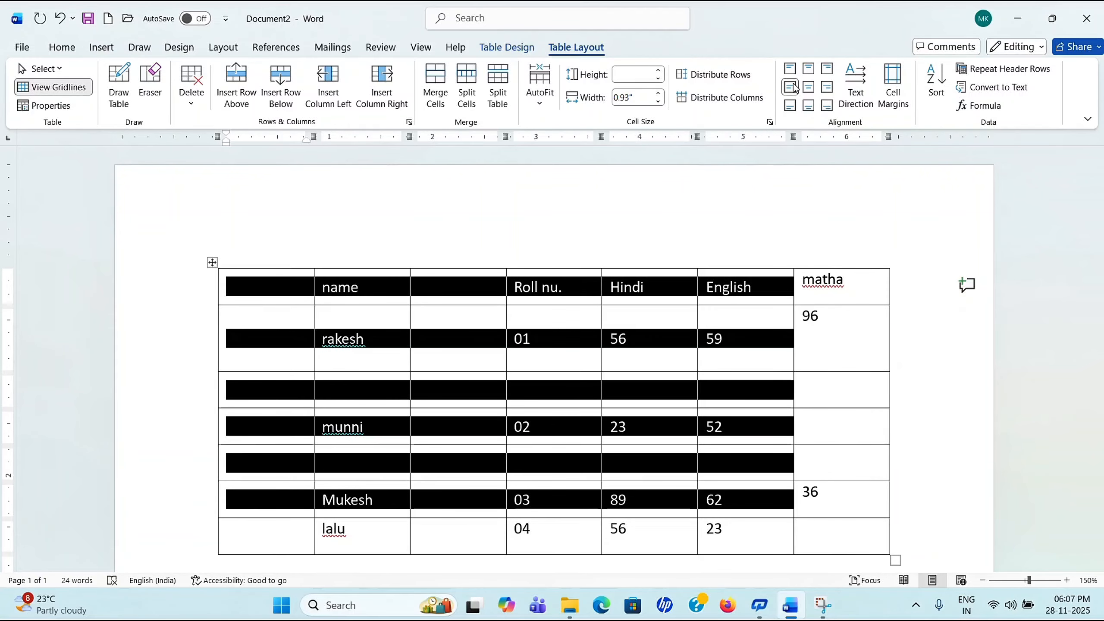
left_click(627, 427)
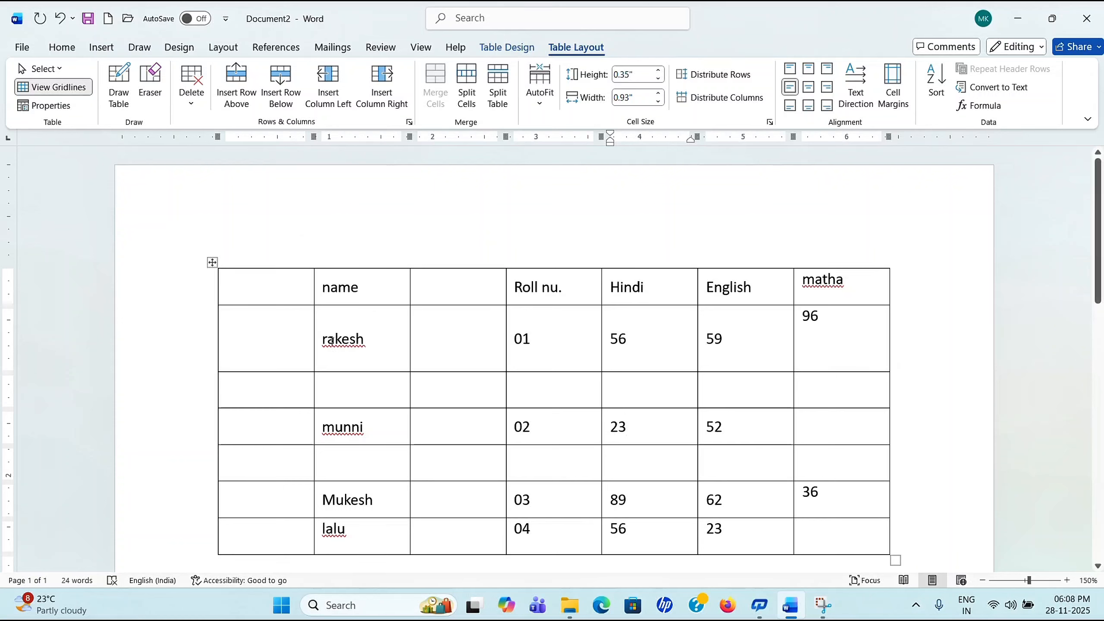
Step: Cycle the rakesh cell's text direction and return it to horizontal
left_click(367, 335)
left_click(855, 87)
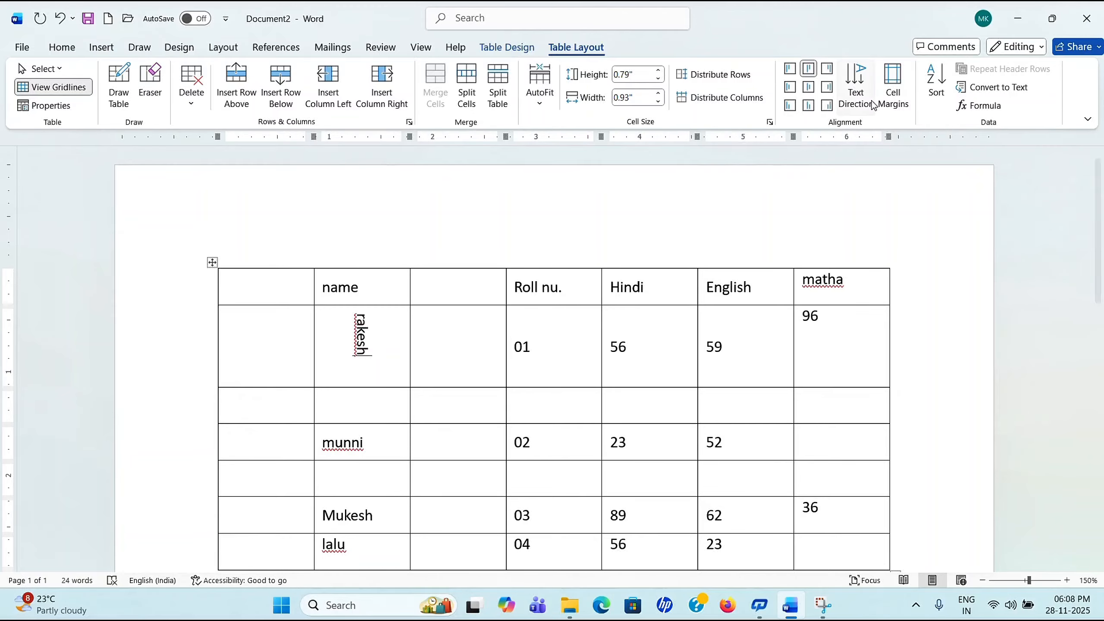
left_click(857, 97)
left_click(859, 97)
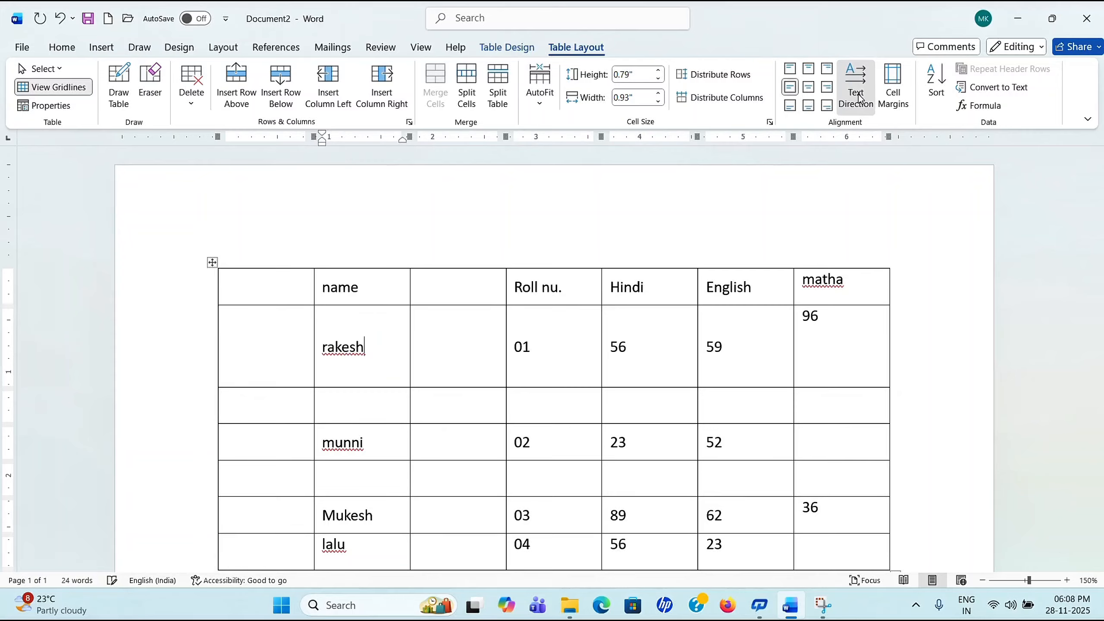
left_click(859, 97)
left_click(858, 97)
left_click(859, 96)
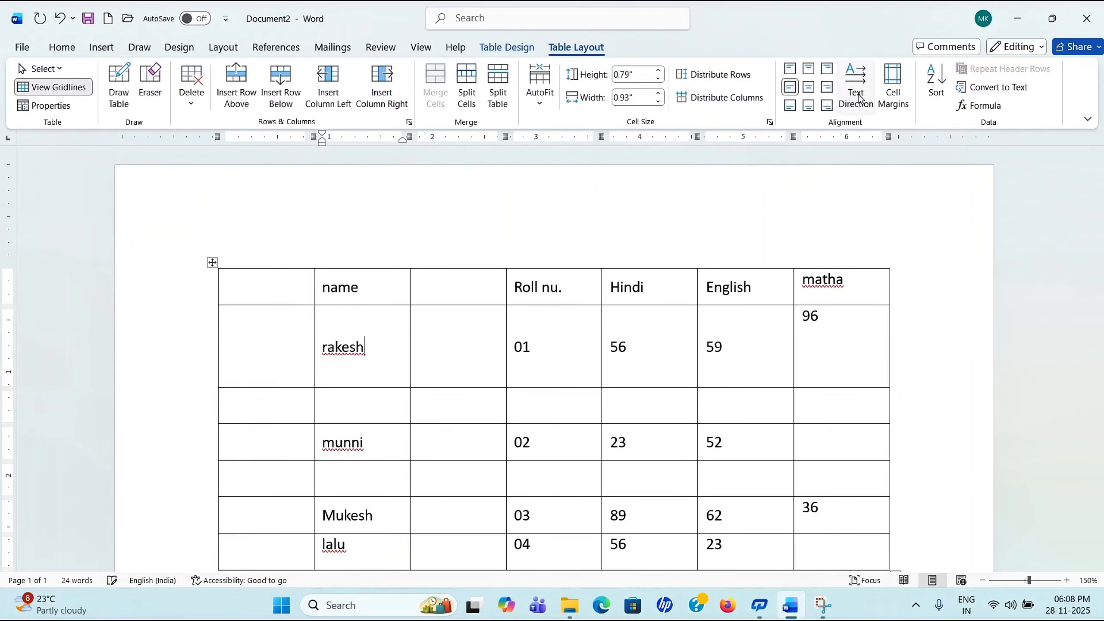
left_click(564, 372)
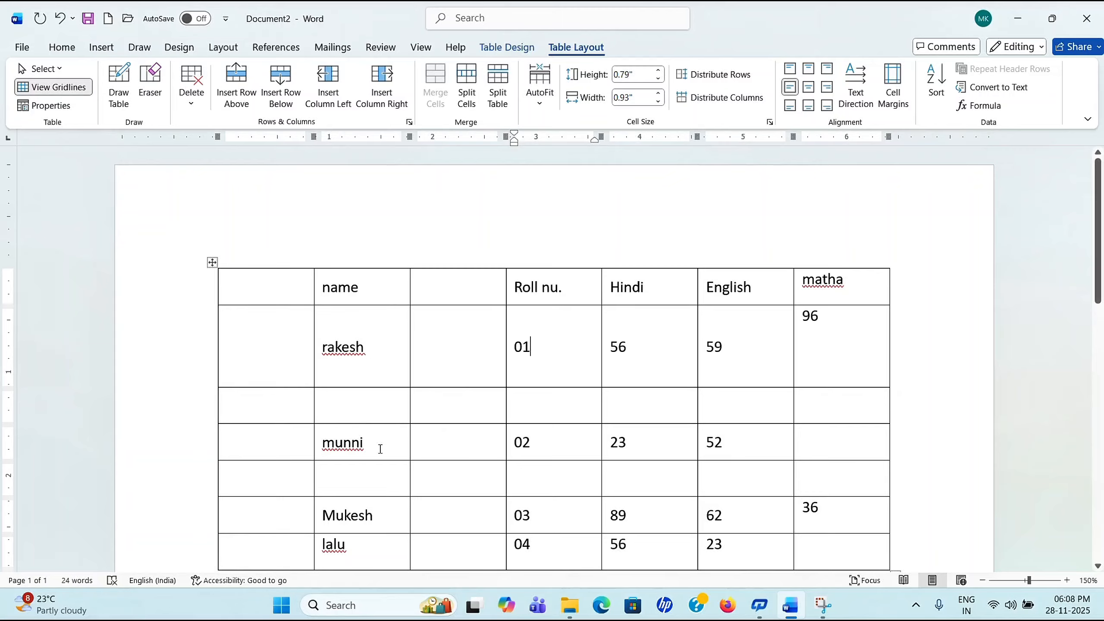
Step: Centre the name munni horizontally within its cell
triple_click(330, 446)
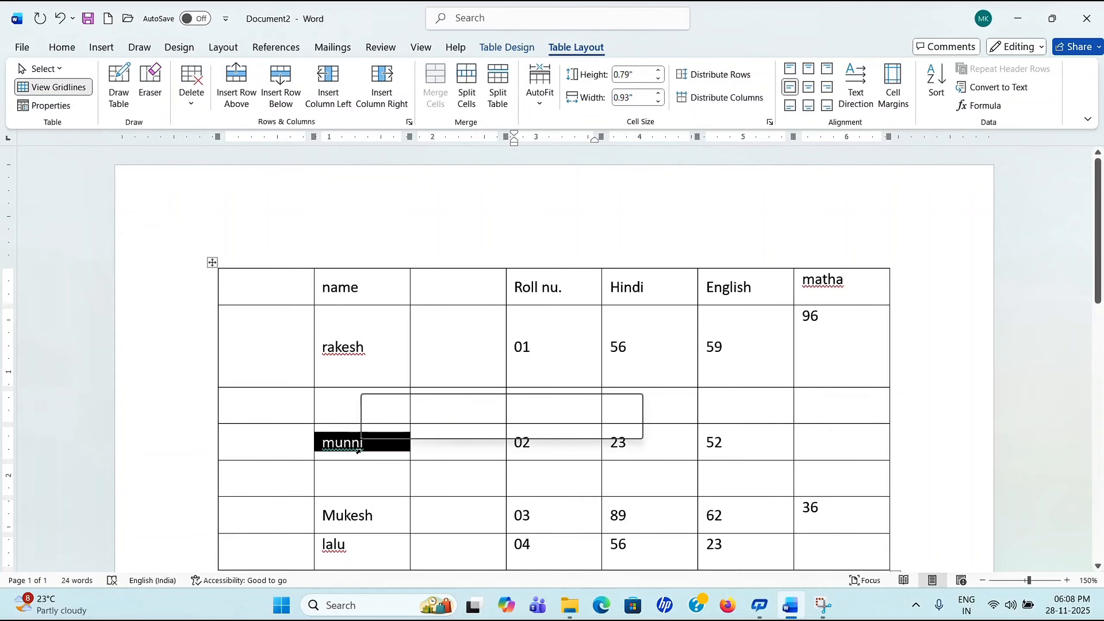
left_click(808, 87)
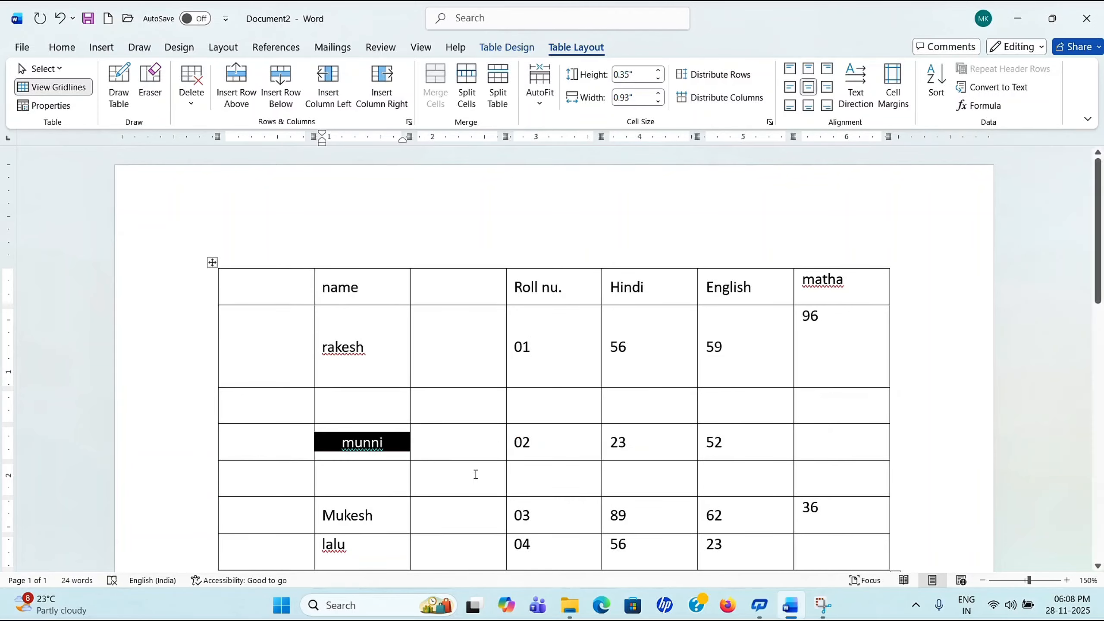
left_click(474, 473)
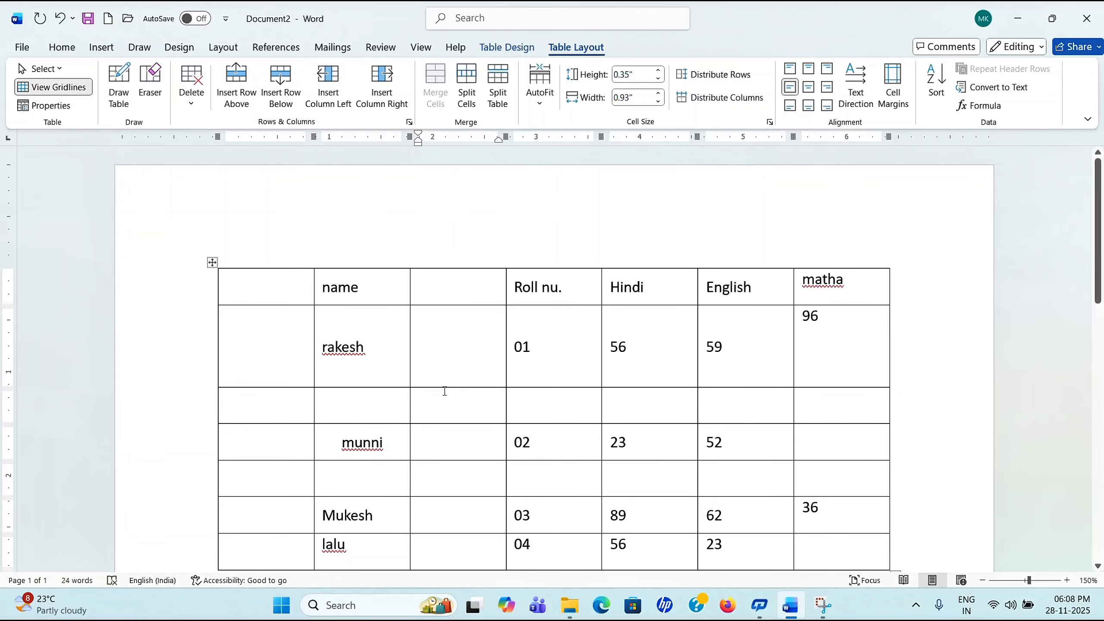
Step: Raise the table's top and bottom cell margins so every row grows taller
left_click(893, 107)
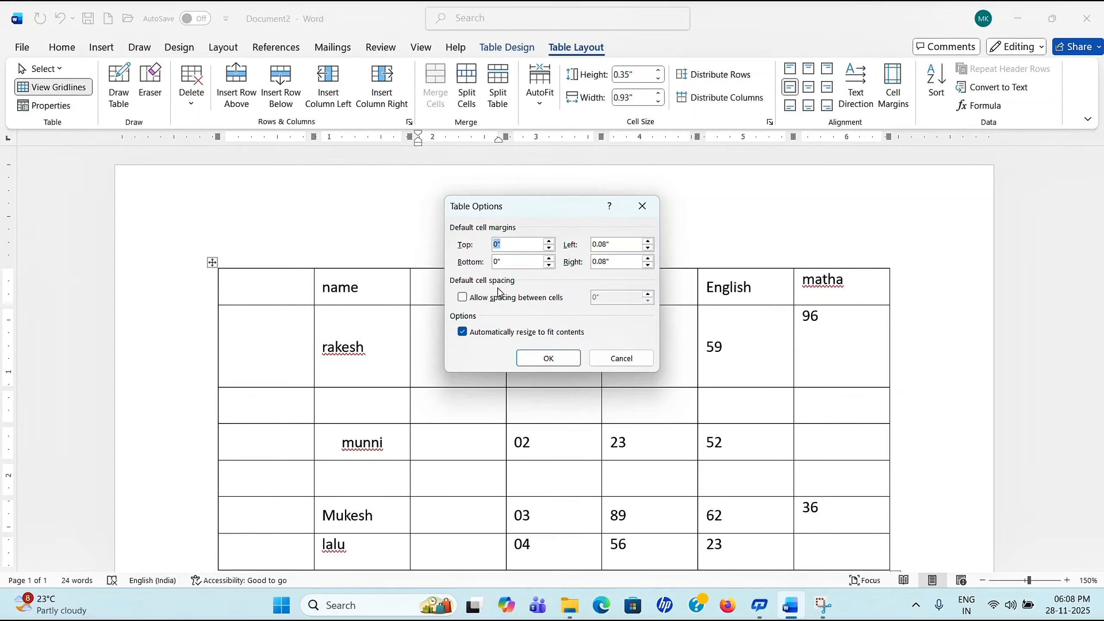
left_click(550, 242)
left_click(549, 241)
left_click(549, 258)
left_click(550, 258)
left_click(549, 258)
left_click(550, 242)
left_click(550, 259)
left_click(546, 358)
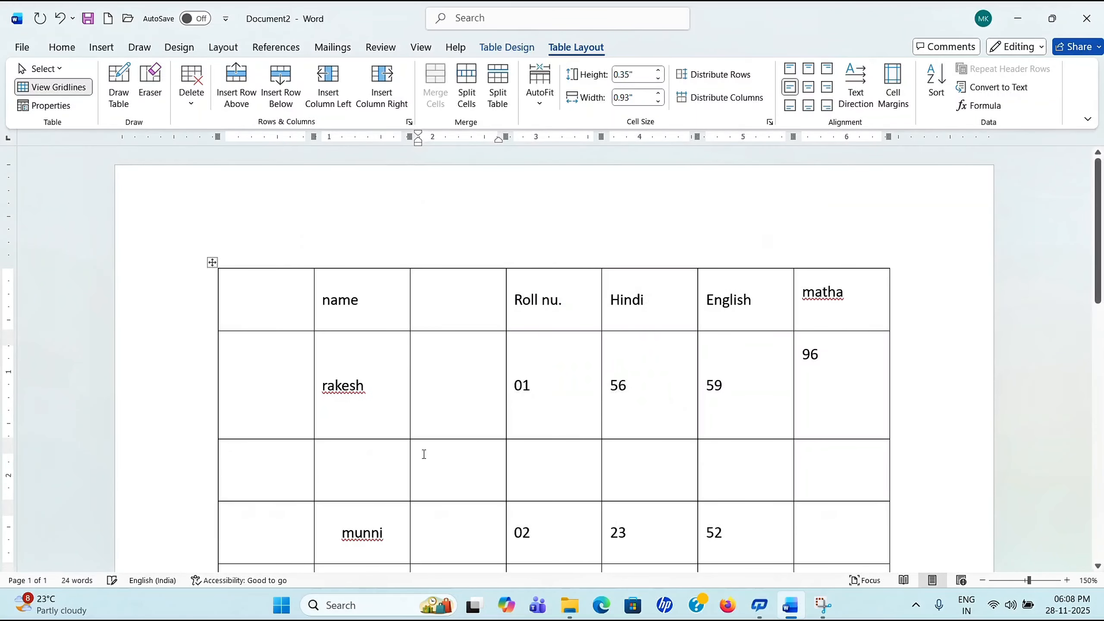
scroll(379, 530, "down", 3)
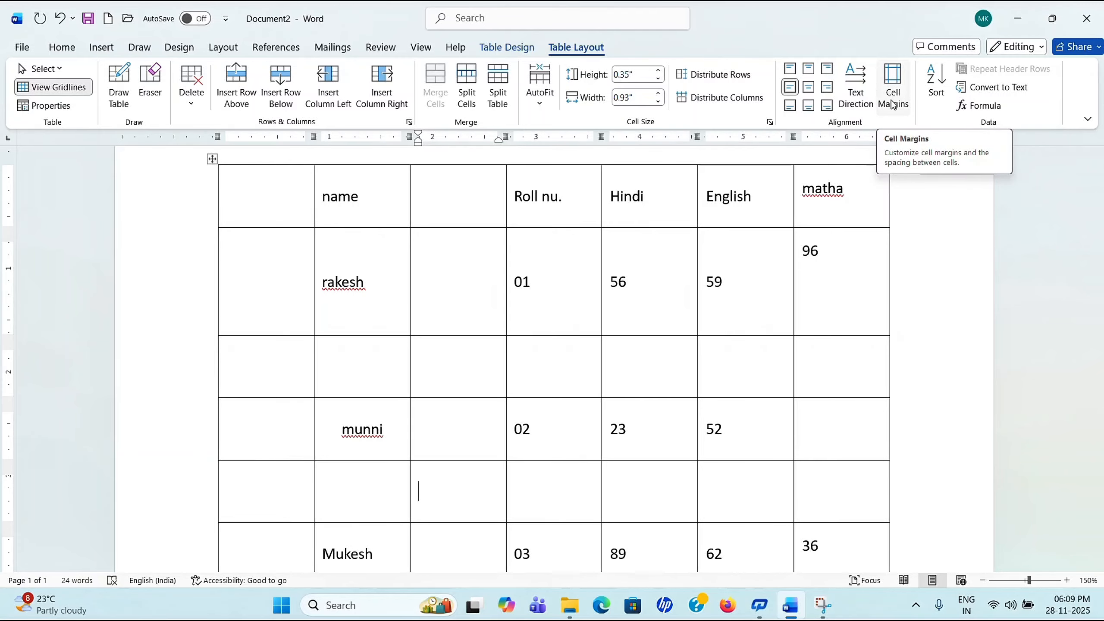
scroll(596, 328, "up", 2)
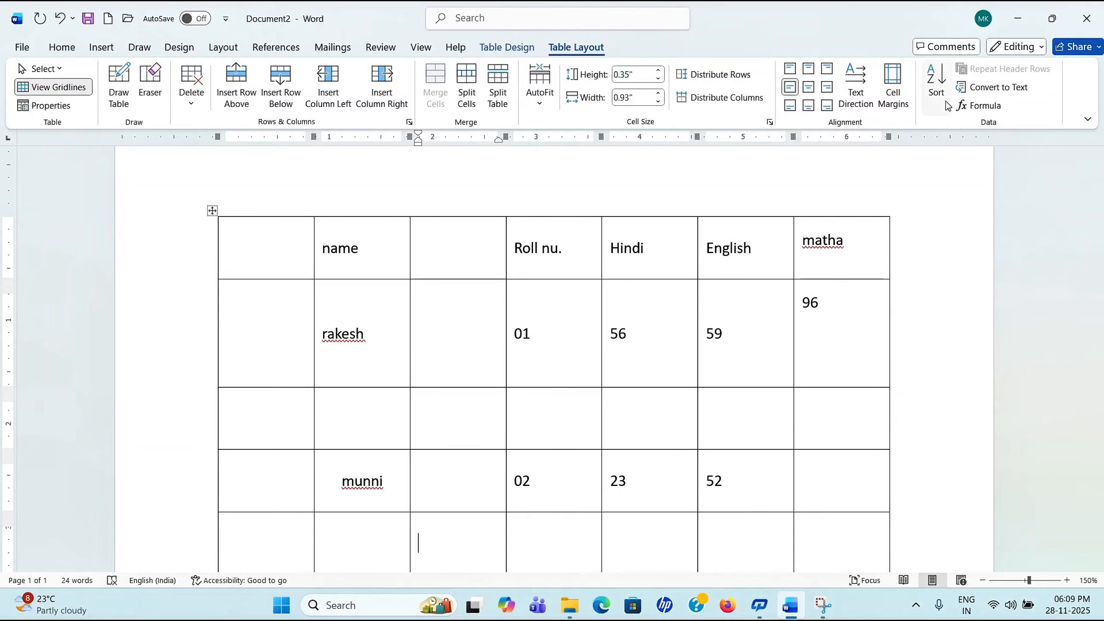
scroll(697, 328, "down", 3)
scroll(697, 322, "up", 3)
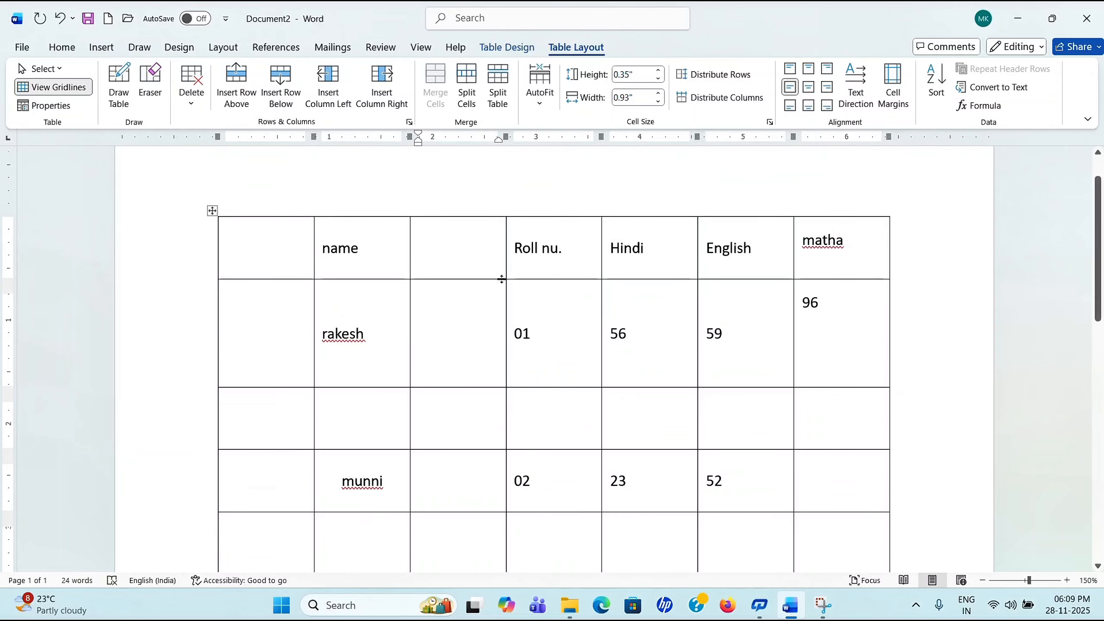
scroll(306, 302, "up", 2)
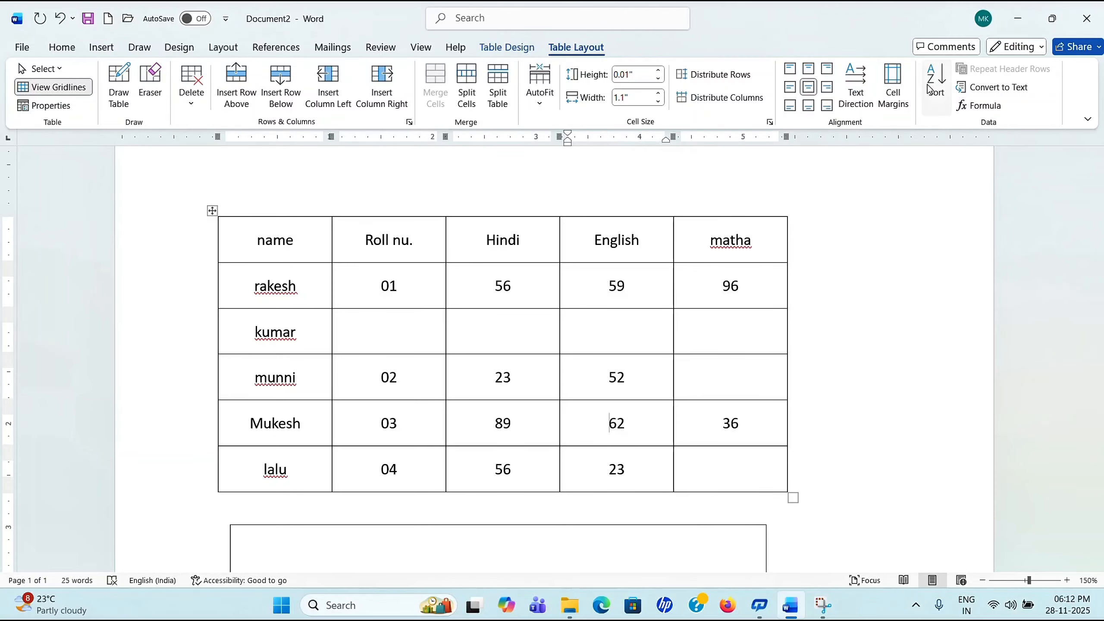
Step: Sort the table rows ascending by the name column, keeping the header row
left_click(641, 395)
left_click(936, 83)
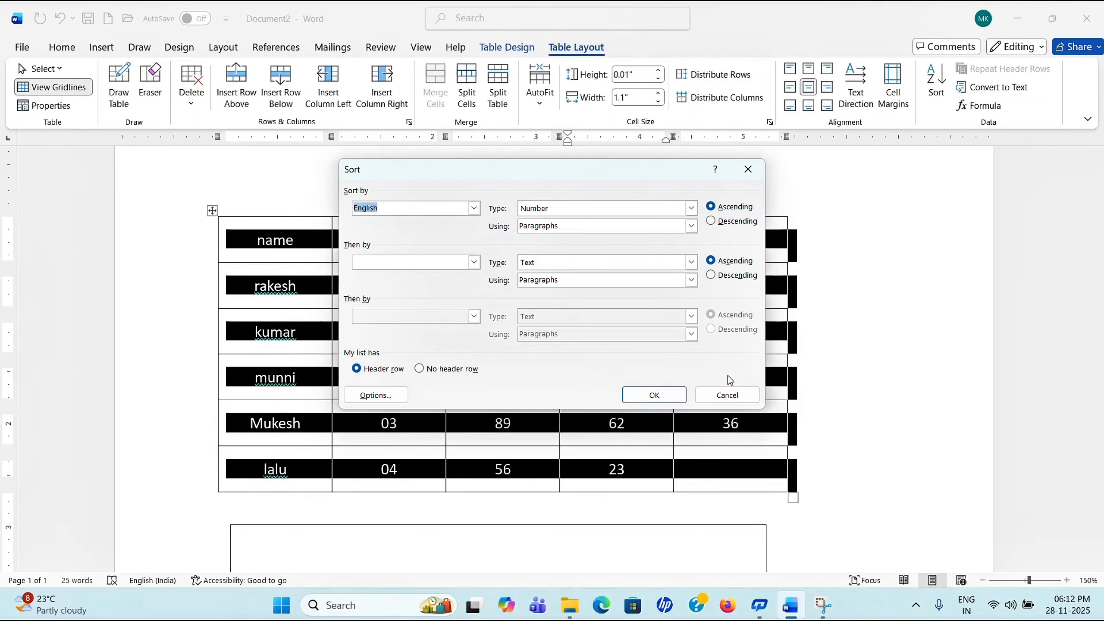
left_click(473, 213)
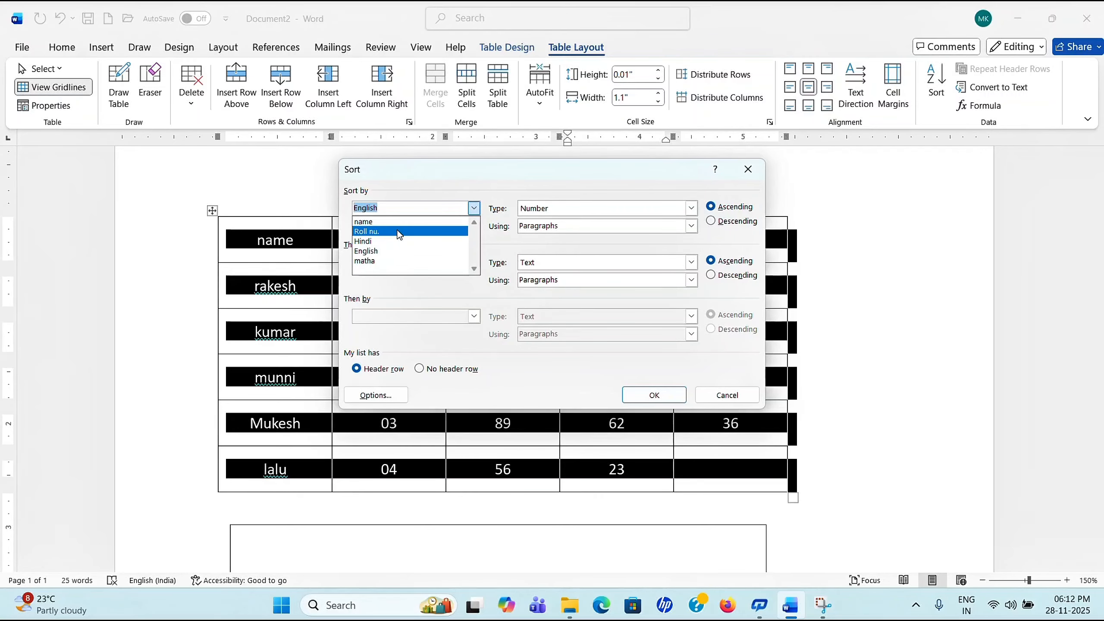
left_click(409, 222)
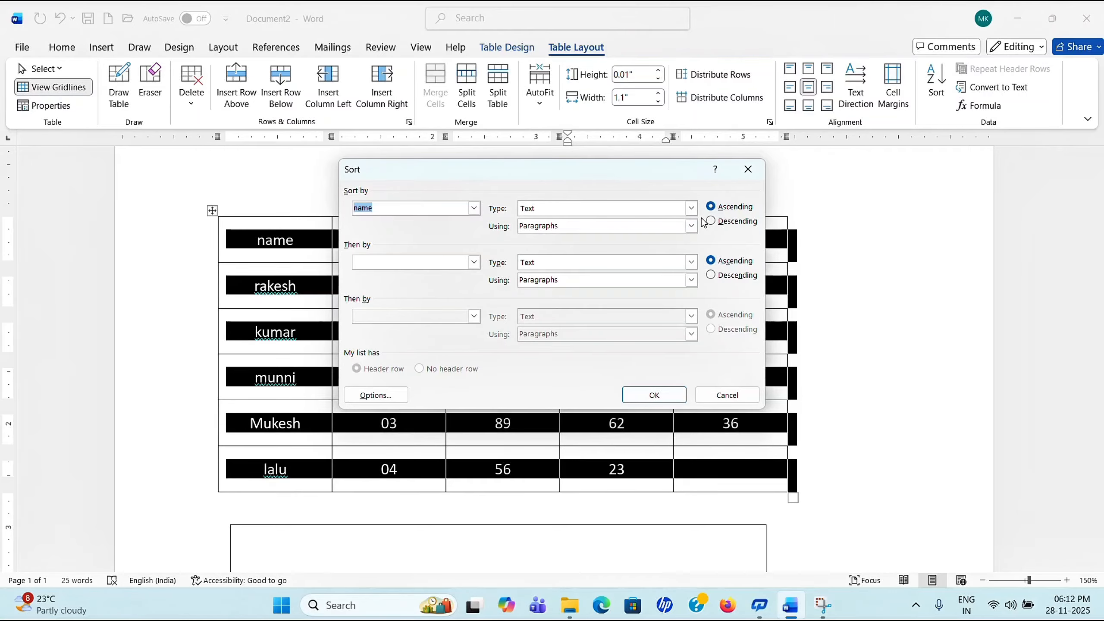
left_click(657, 396)
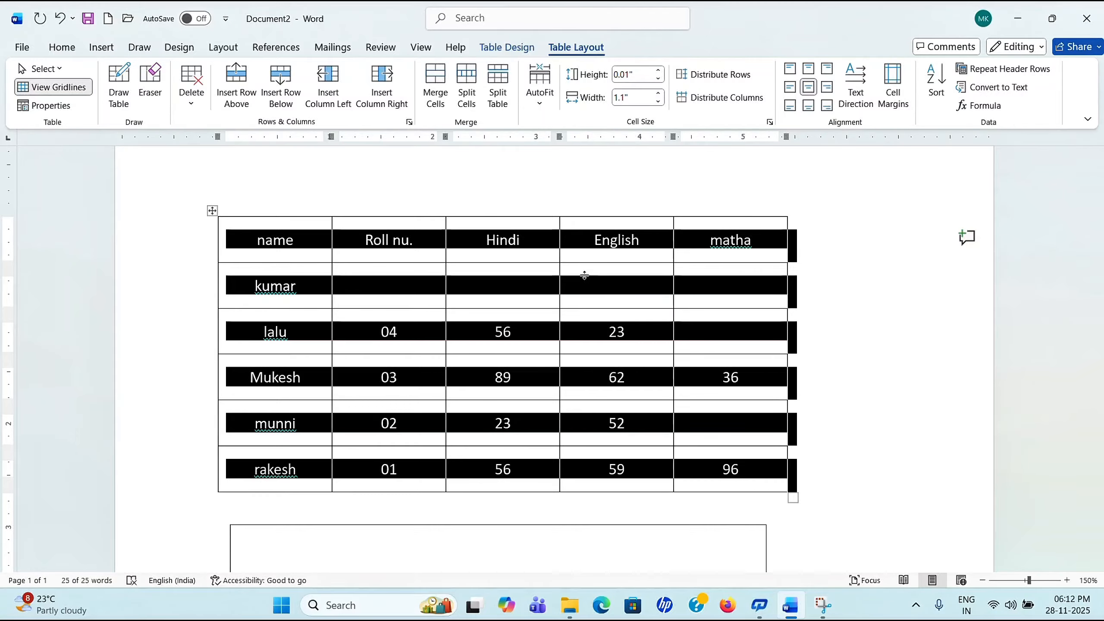
Step: Try a descending name sort, then switch back to ascending
left_click(937, 83)
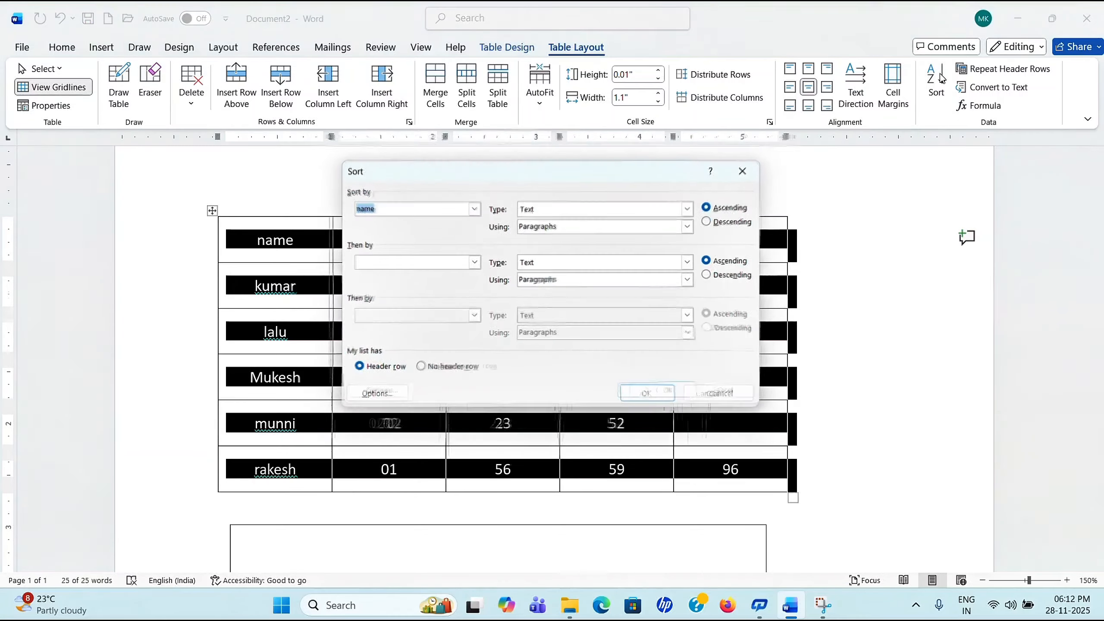
left_click(747, 221)
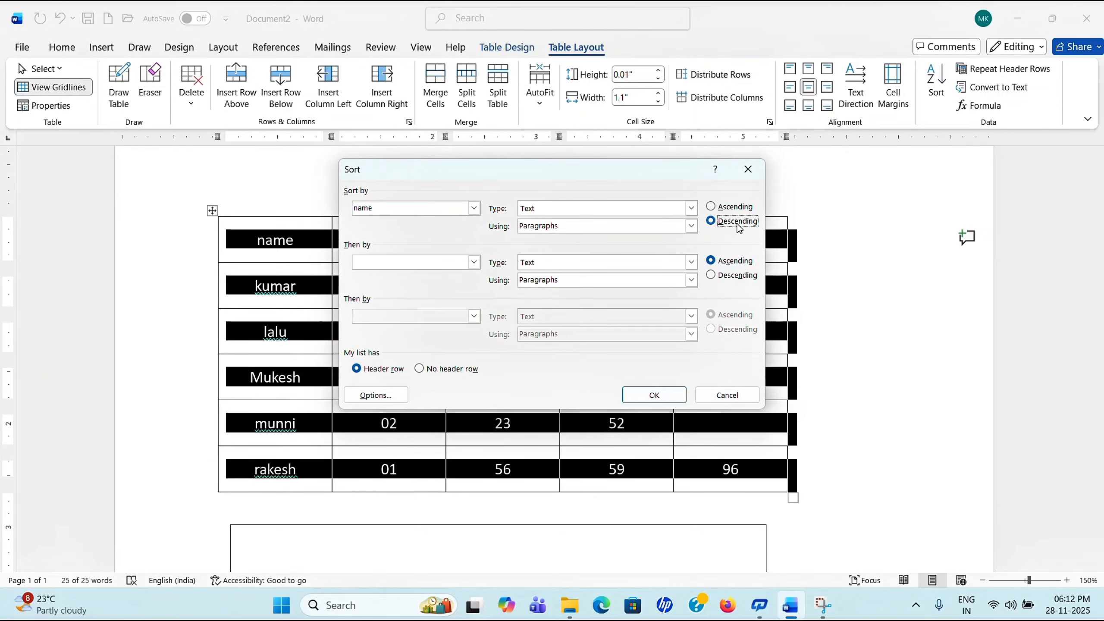
left_click(670, 402)
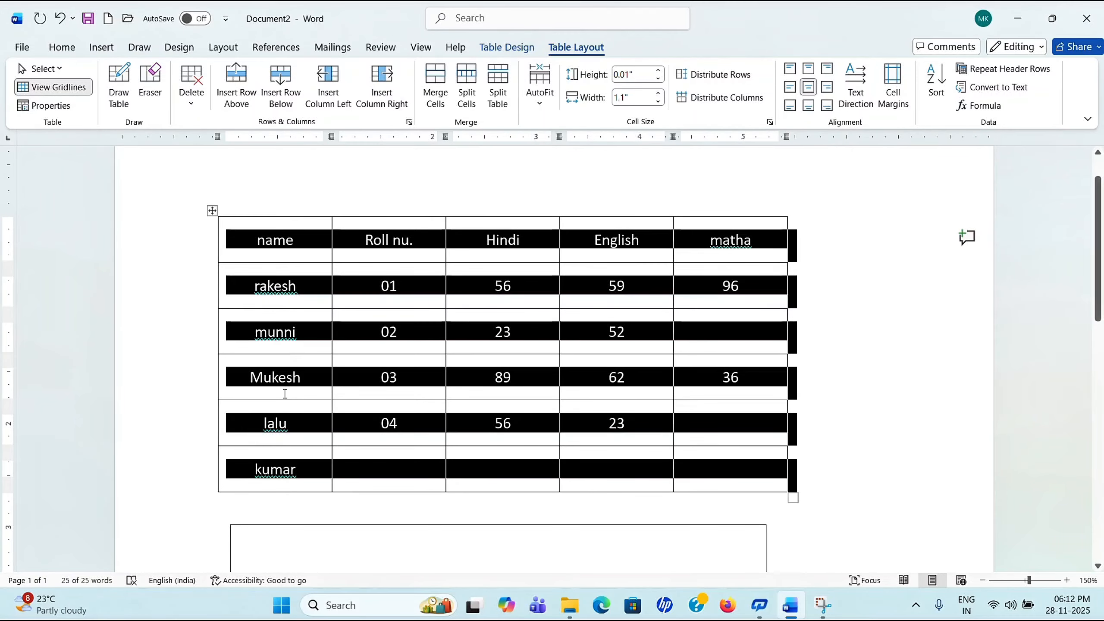
left_click(932, 89)
left_click(711, 207)
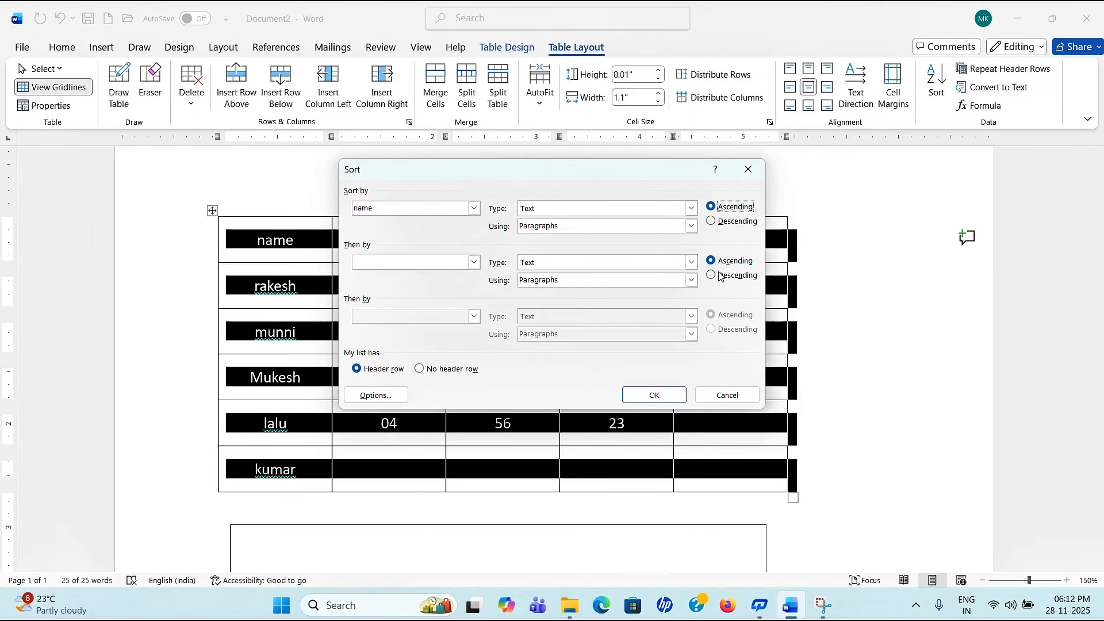
left_click(654, 395)
Step: Reopen the sort options and close them without changes
left_click(930, 82)
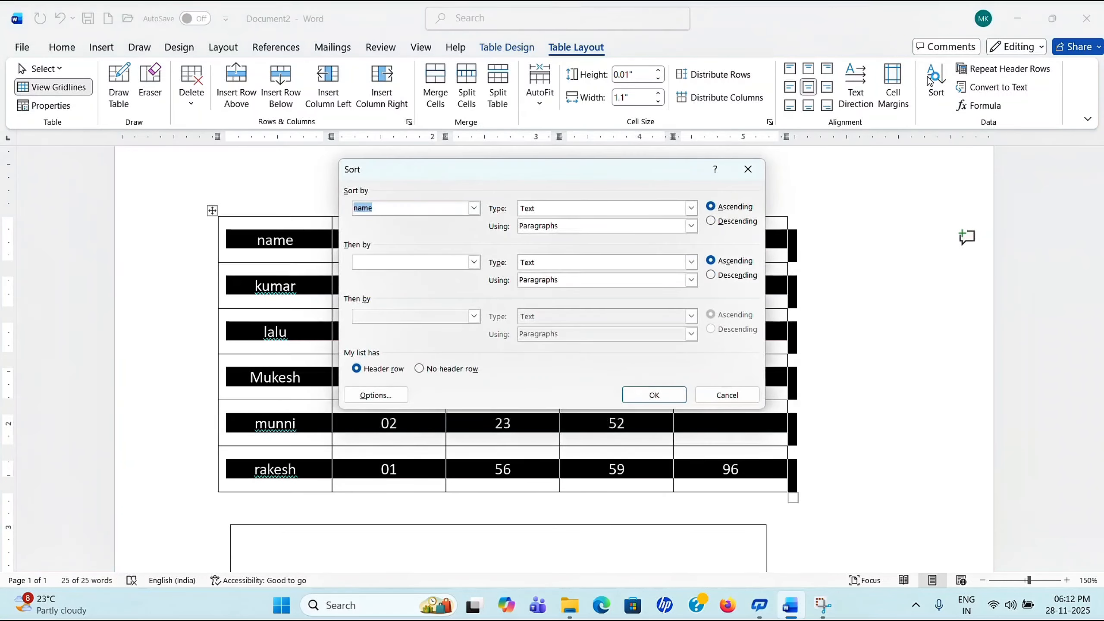
left_click(474, 208)
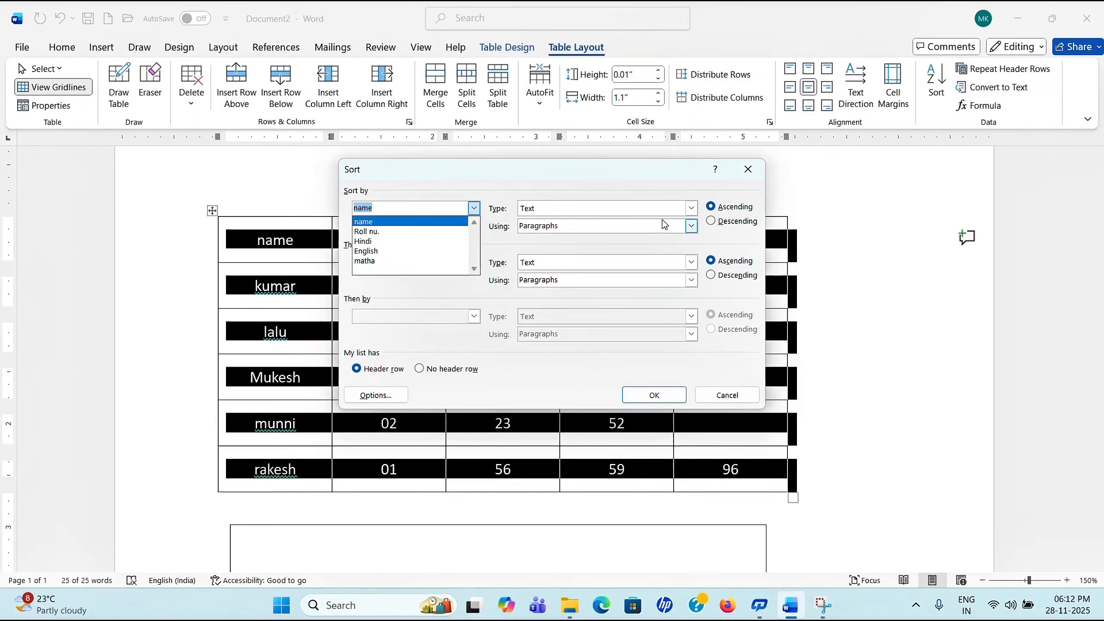
left_click(751, 175)
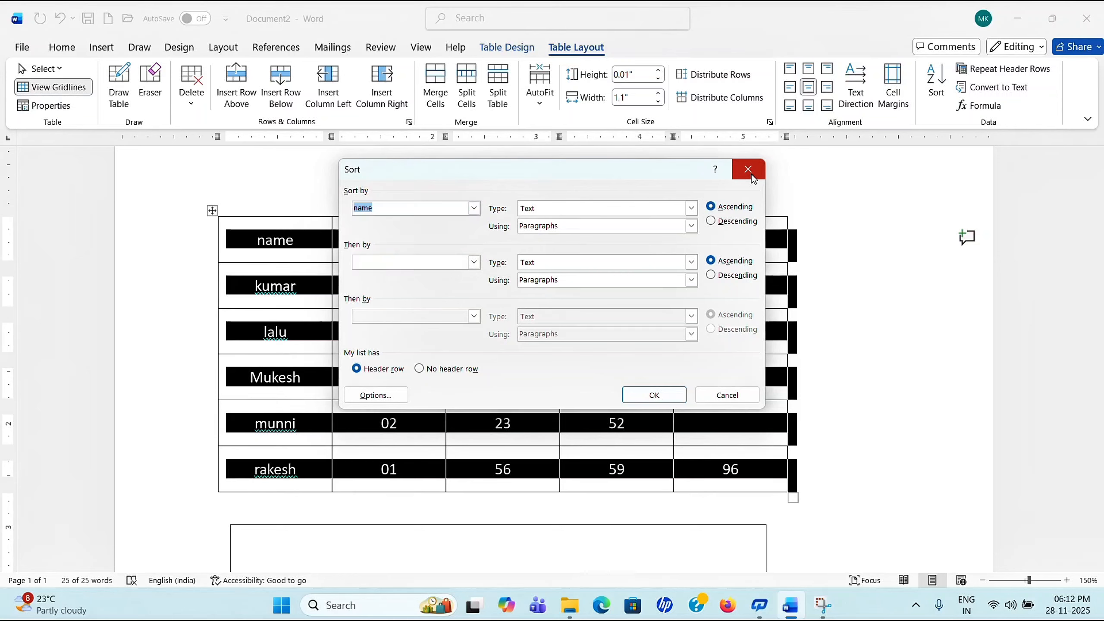
left_click(751, 174)
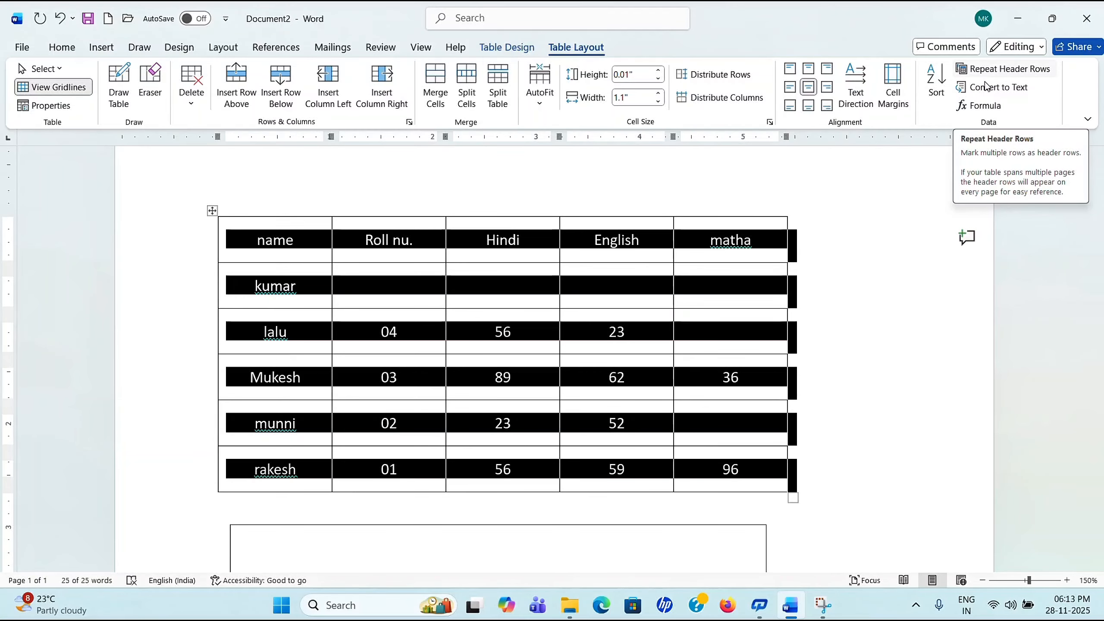
left_click(739, 419)
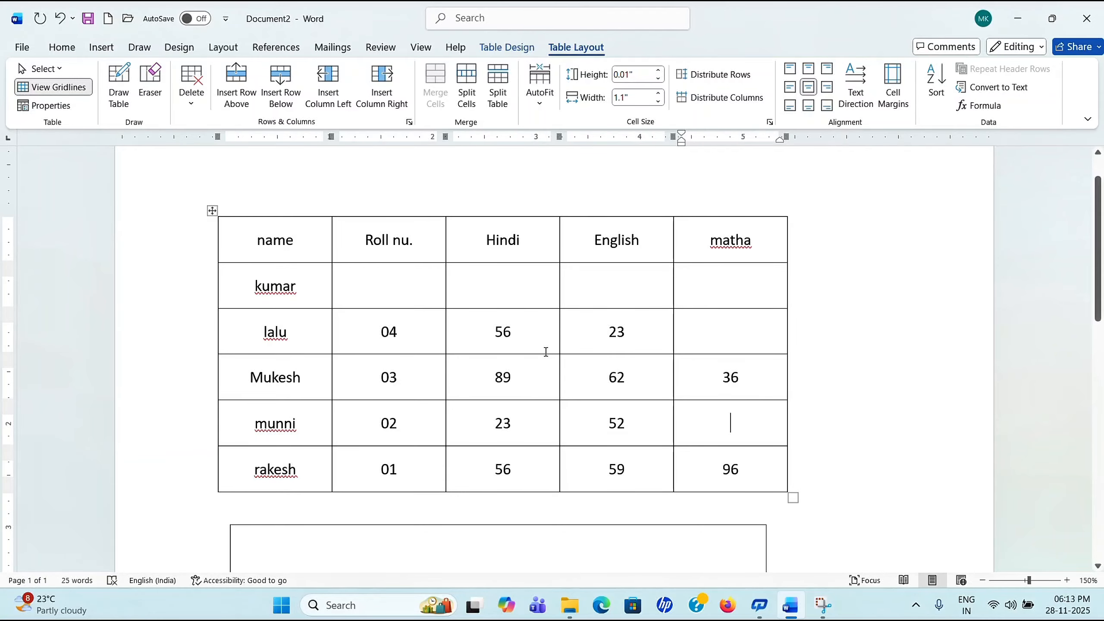
Step: Set the name, Roll nu., Hindi, English, matha header row to repeat on every page
left_click(522, 243)
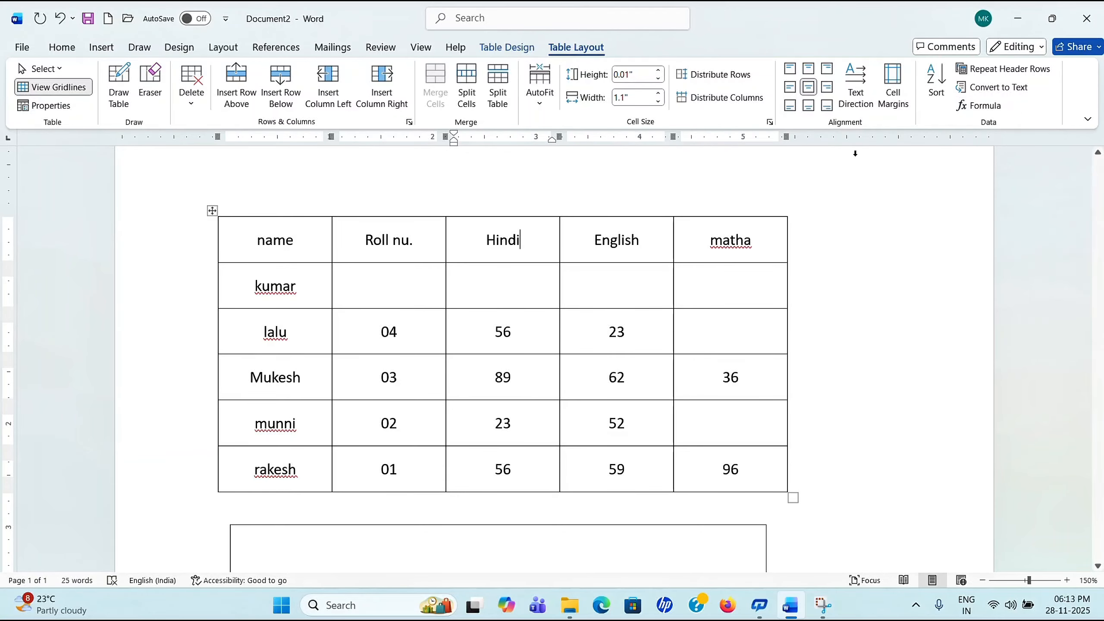
left_click_drag(254, 242, 717, 240)
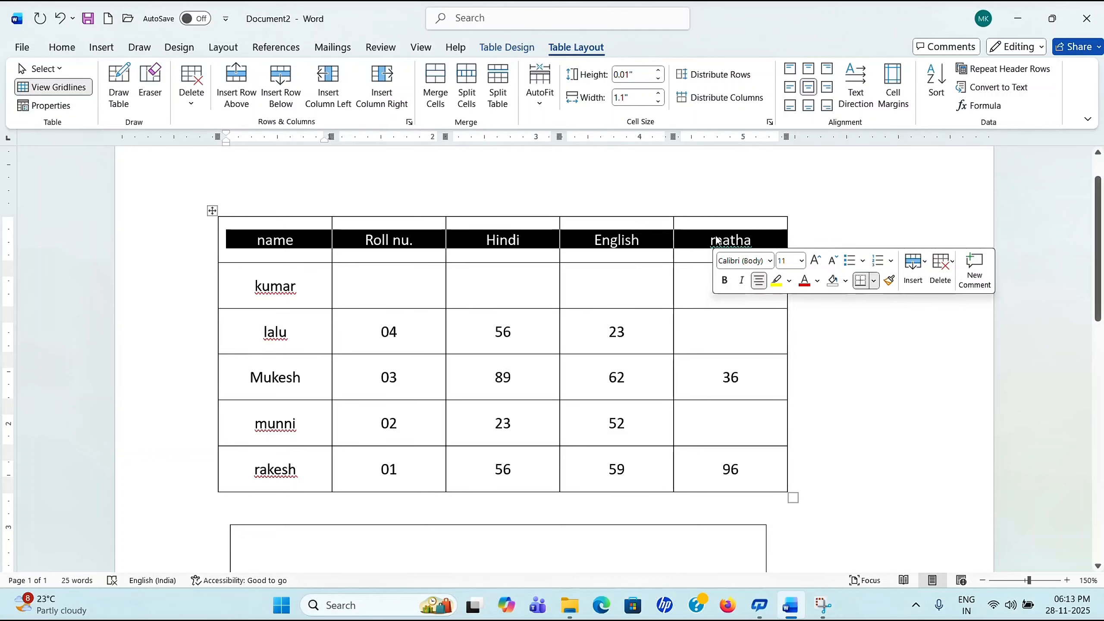
left_click(1015, 69)
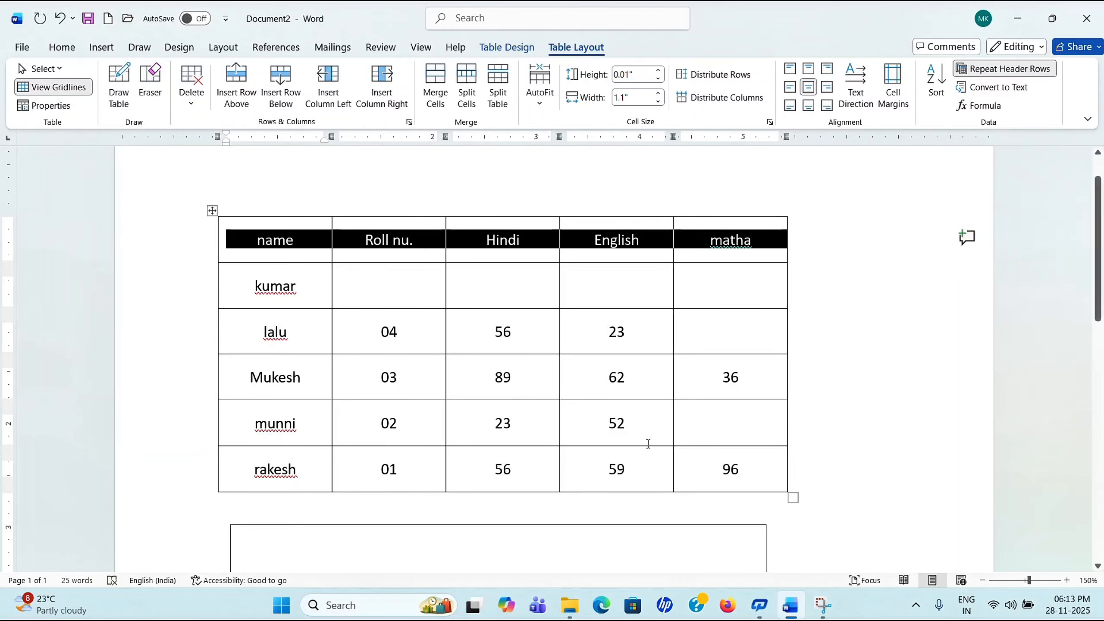
left_click(464, 398)
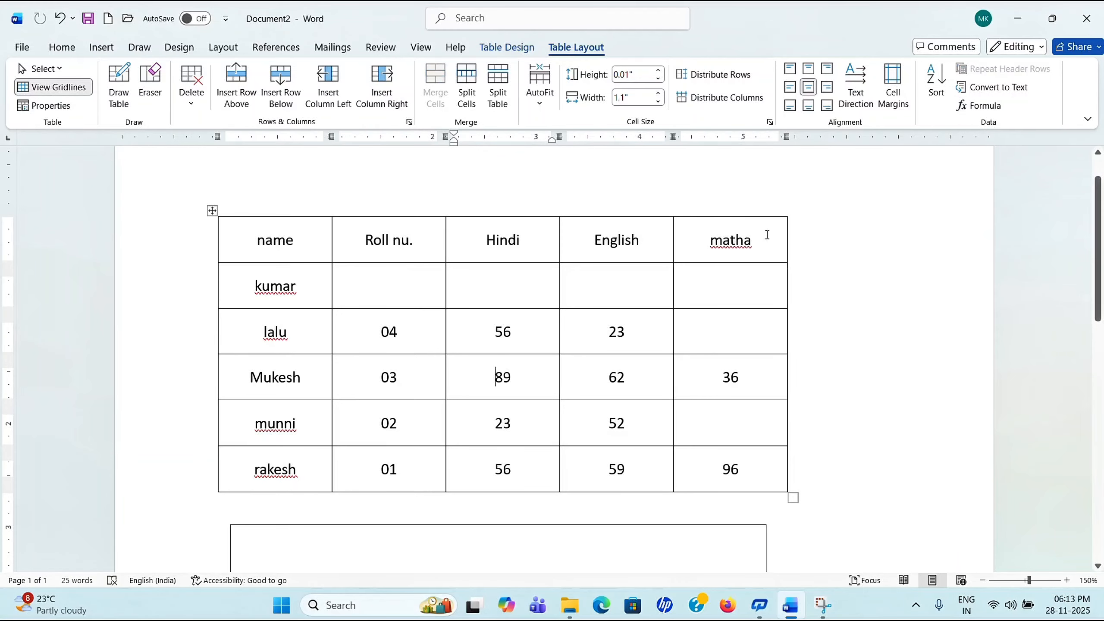
left_click(995, 88)
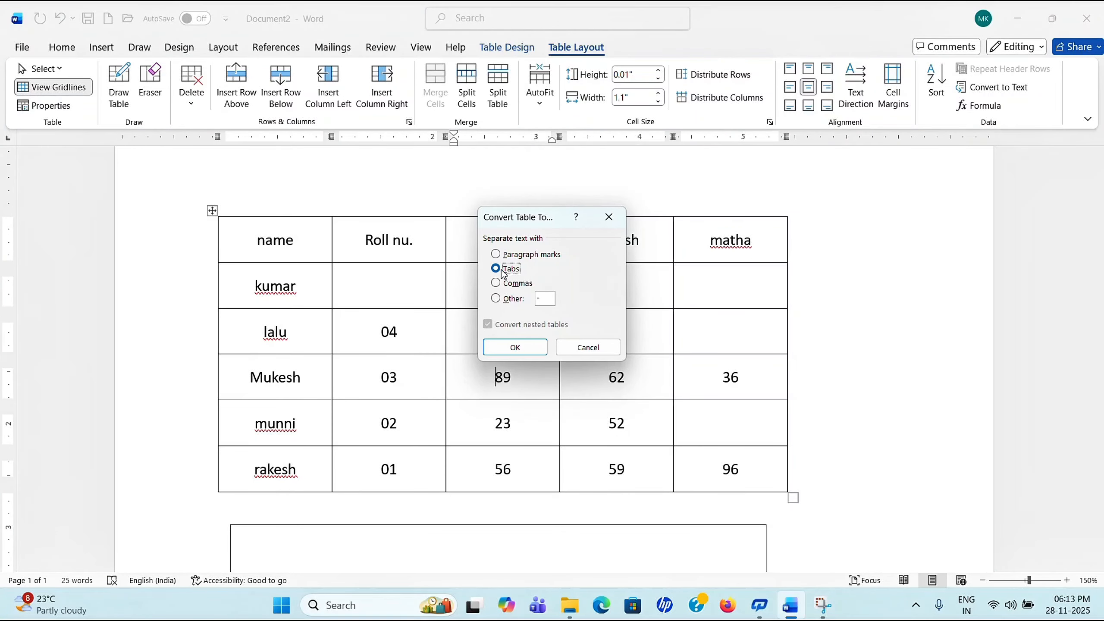
left_click(526, 347)
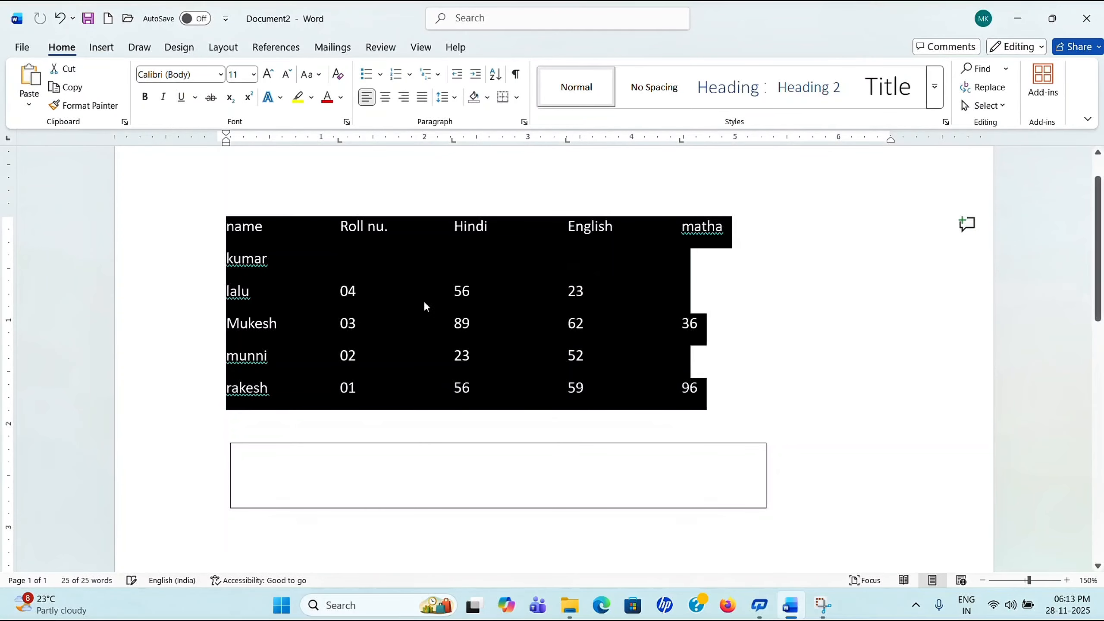
left_click(796, 372)
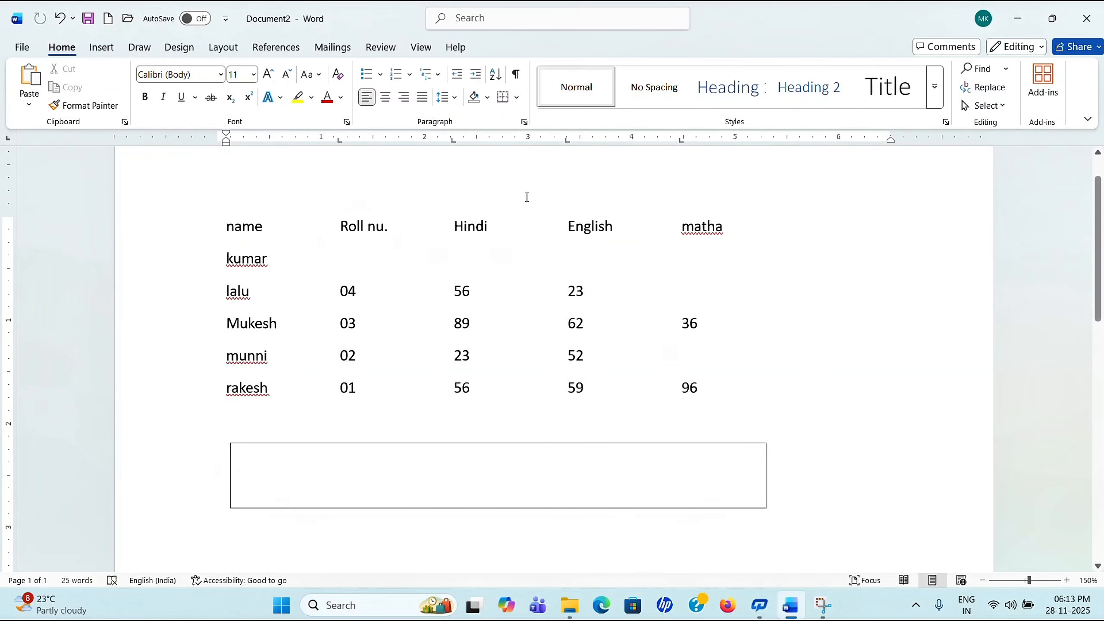
left_click(65, 19)
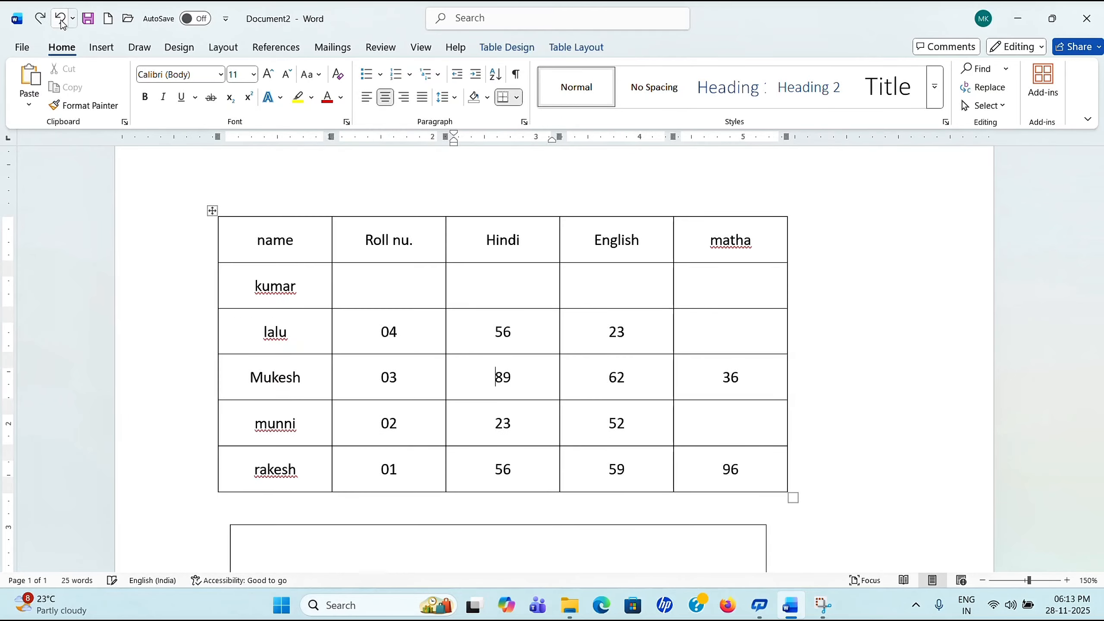
left_click(578, 48)
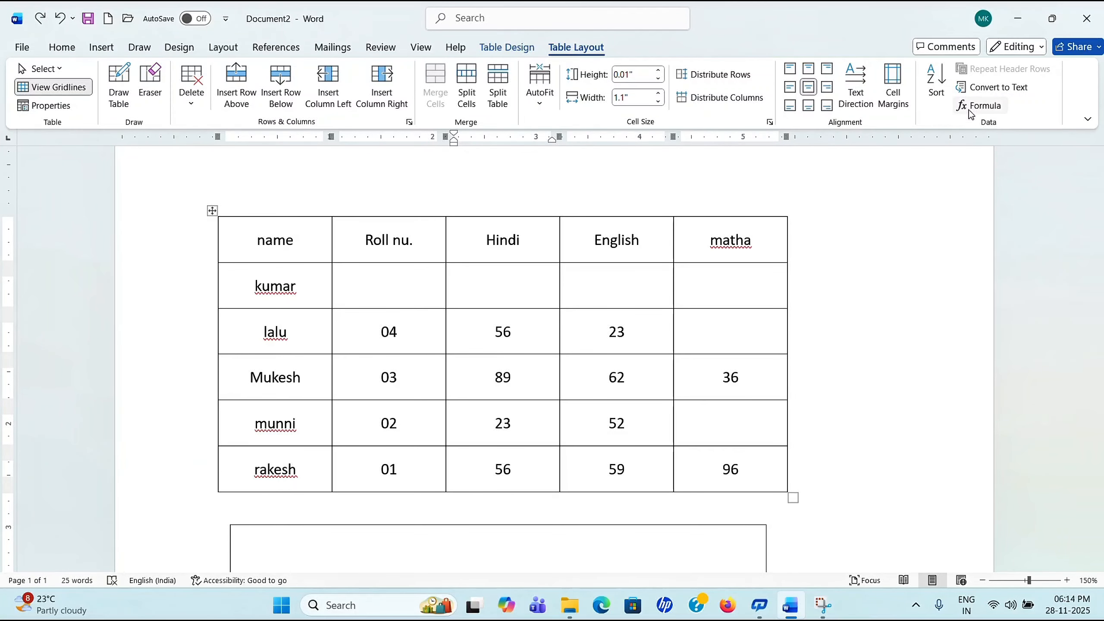
scroll(852, 327, "down", 3)
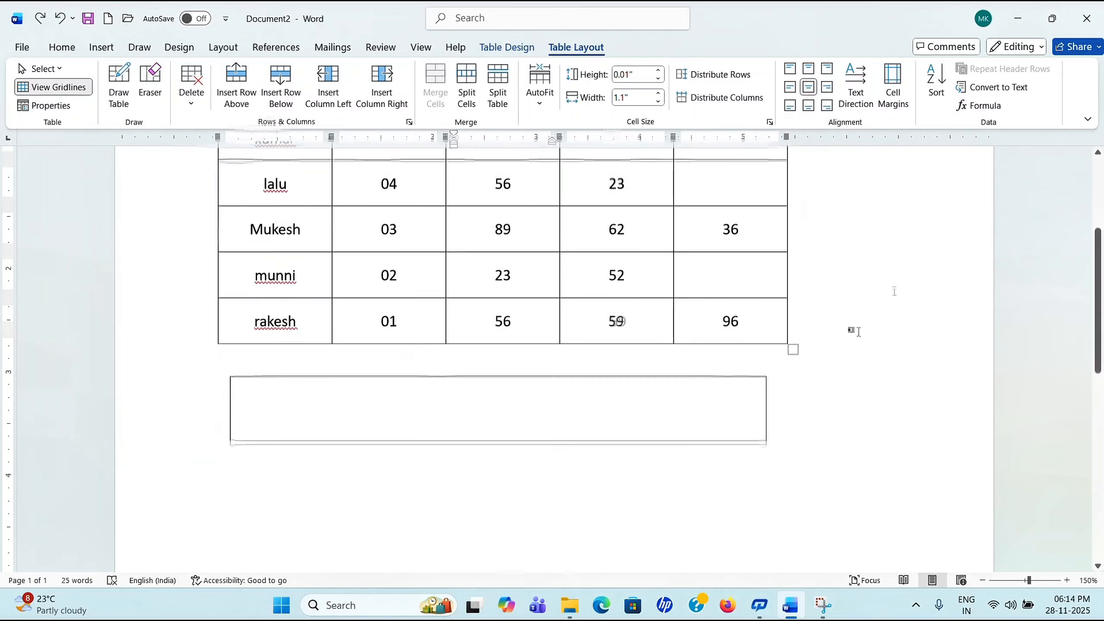
Step: Insert a blank row below the rakesh row, undoing an accidental row inserted above it
left_click(787, 334)
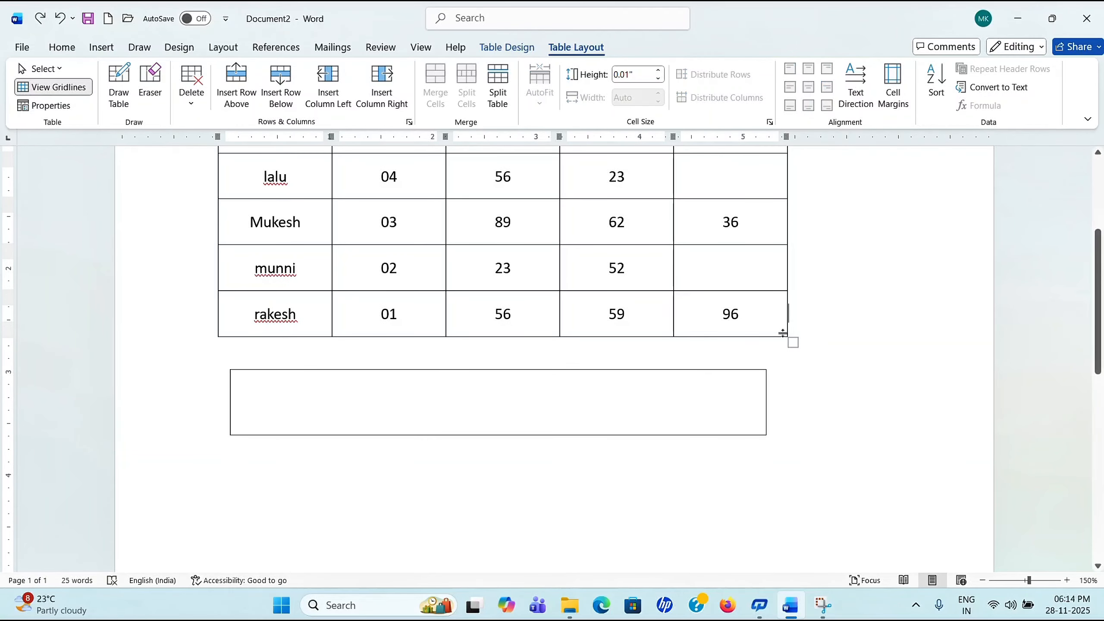
right_click(783, 333)
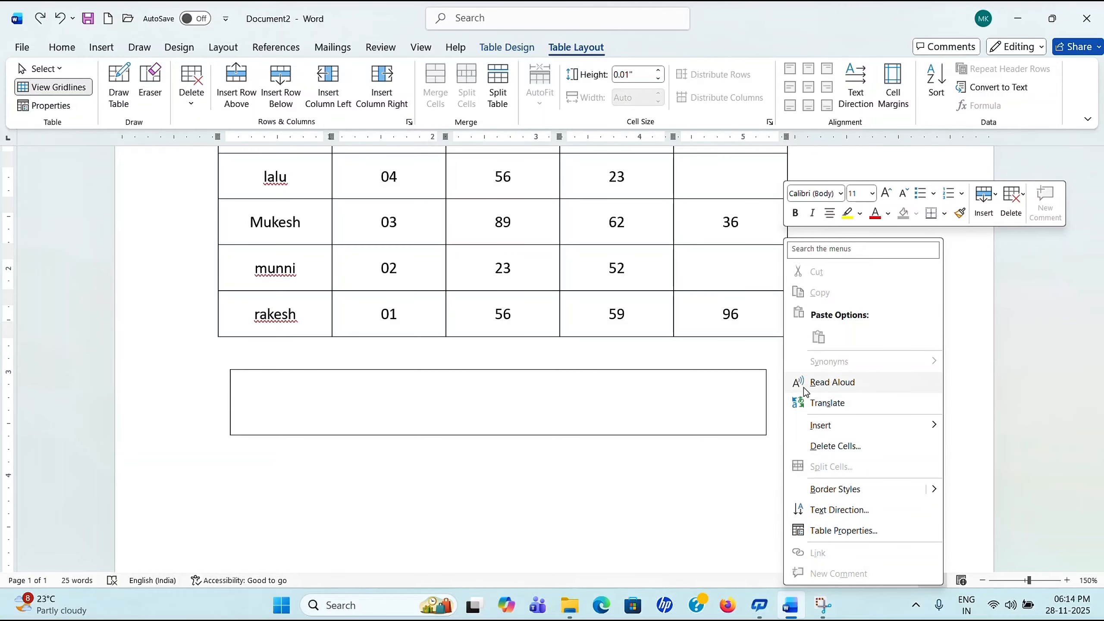
mouse_move(875, 424)
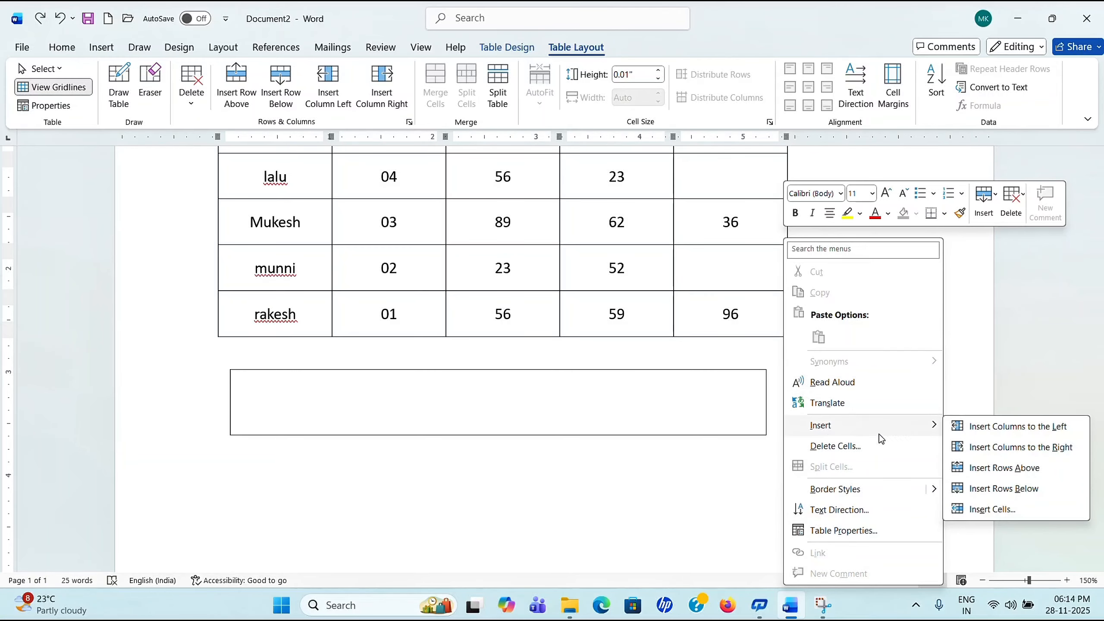
left_click(1030, 472)
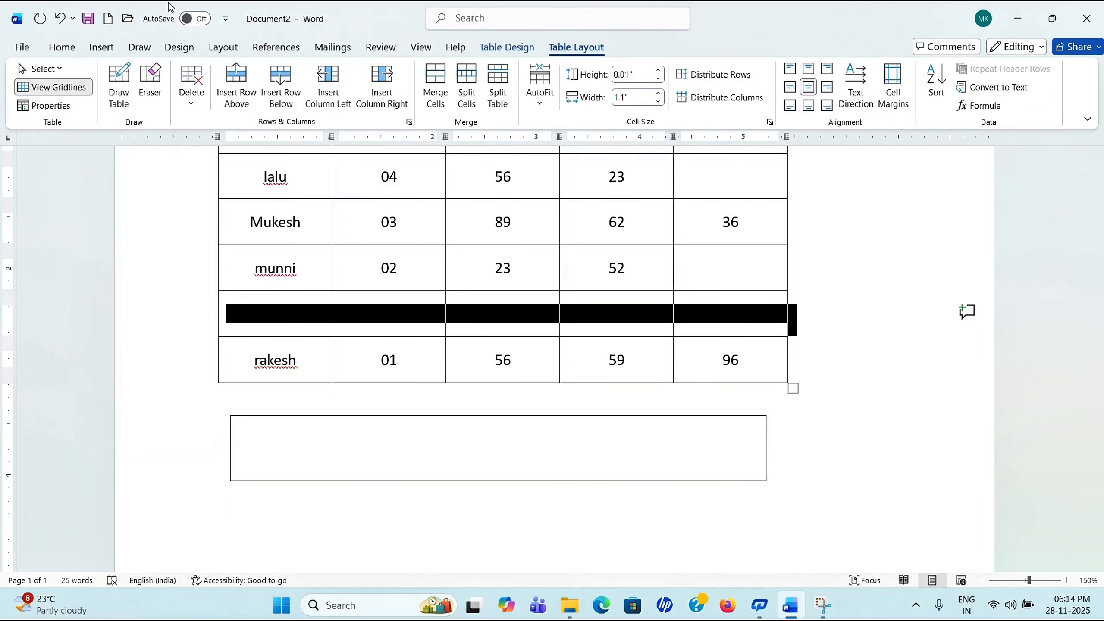
left_click(60, 18)
right_click(776, 314)
mouse_move(882, 428)
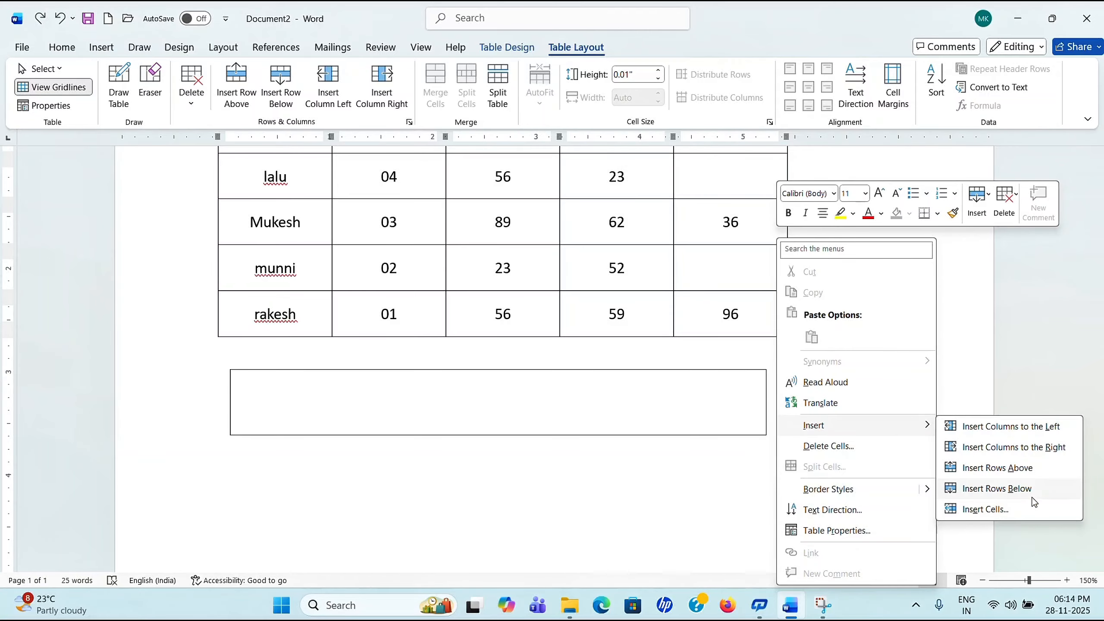
left_click(1031, 491)
Step: Put the cursor in the new bottom row's matha cell
left_click(868, 437)
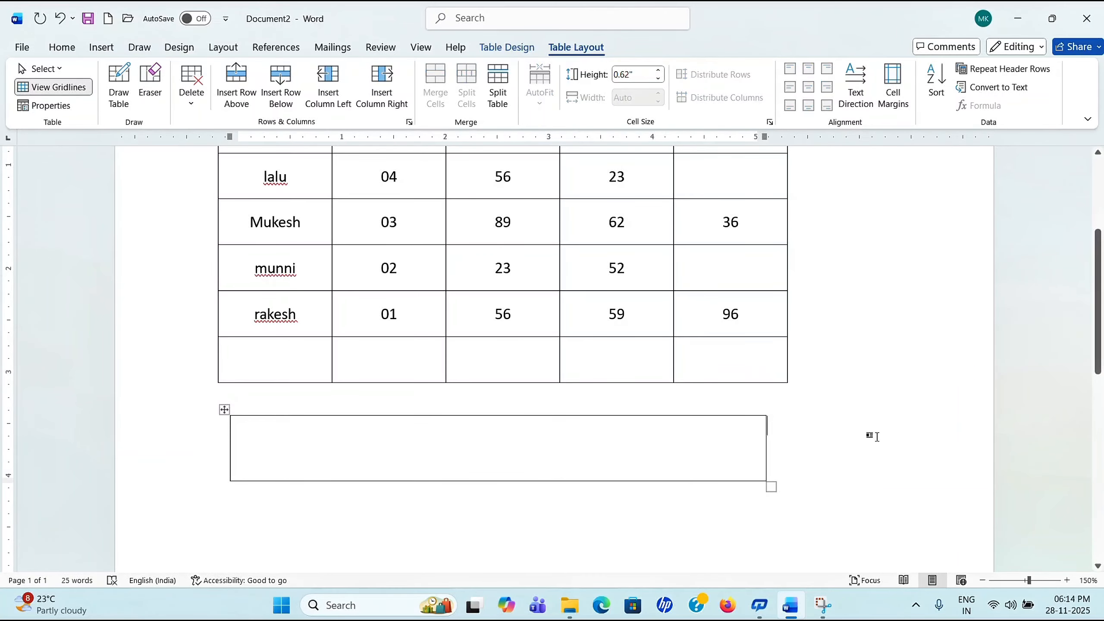
left_click(757, 362)
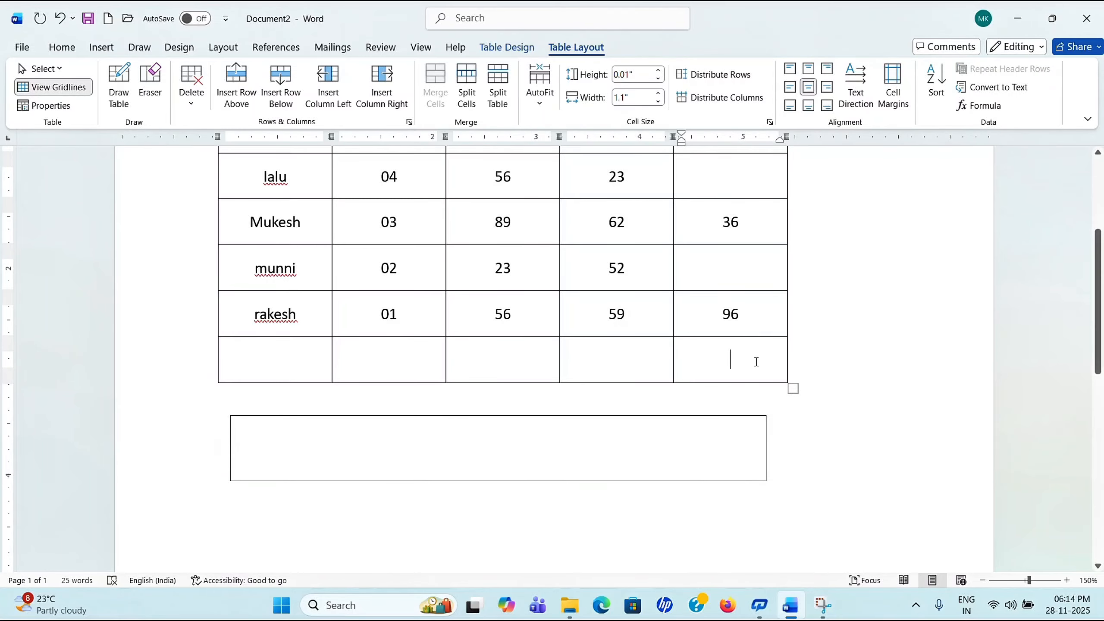
scroll(760, 295, "up", 5)
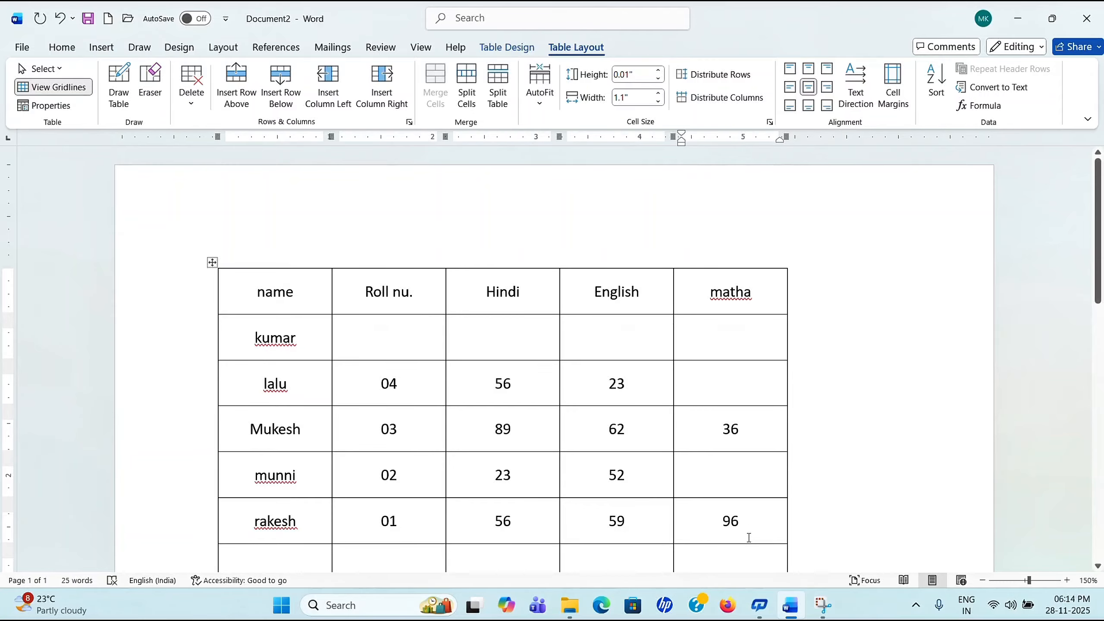
scroll(730, 402, "down", 3)
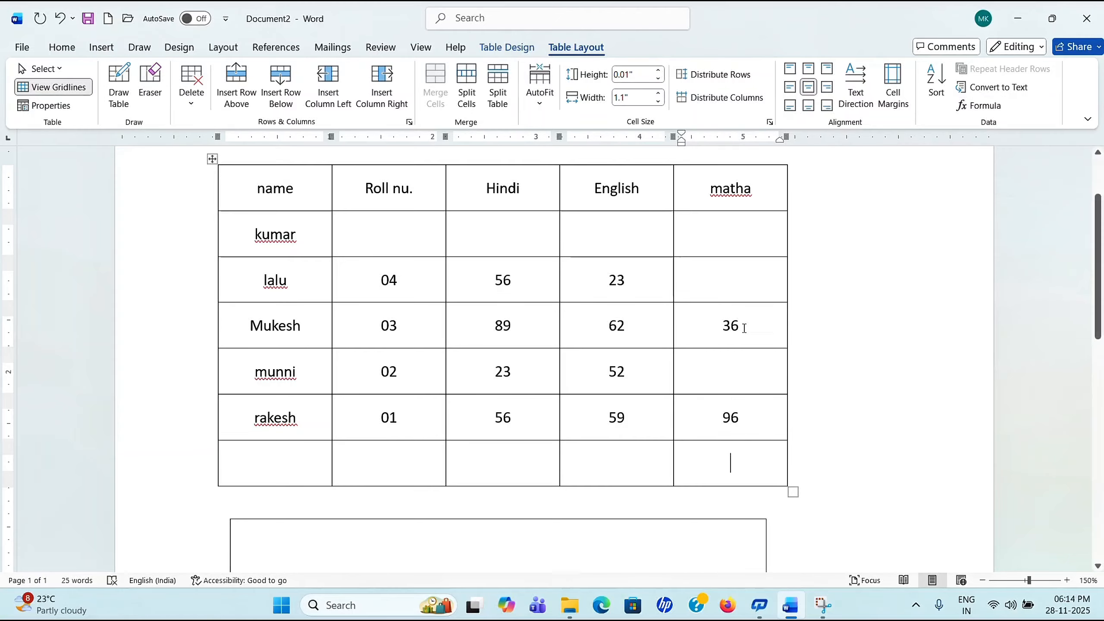
Step: Add =SUM(ABOVE) formula totals to the bottom row: 96 under matha and 196 under English
left_click(985, 109)
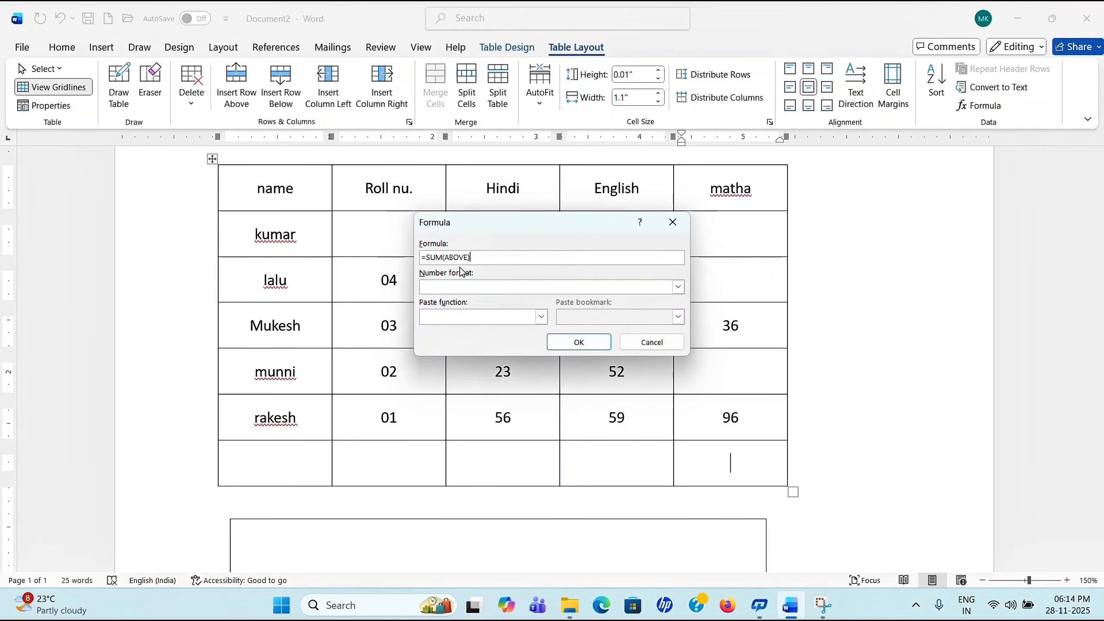
left_click(578, 342)
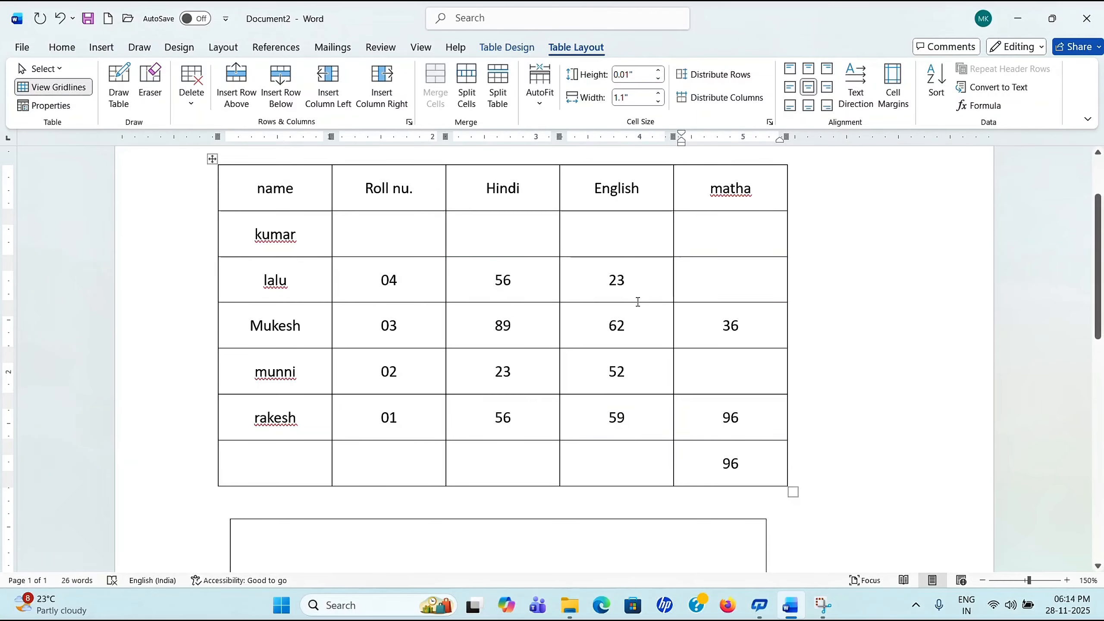
left_click(629, 460)
left_click(981, 105)
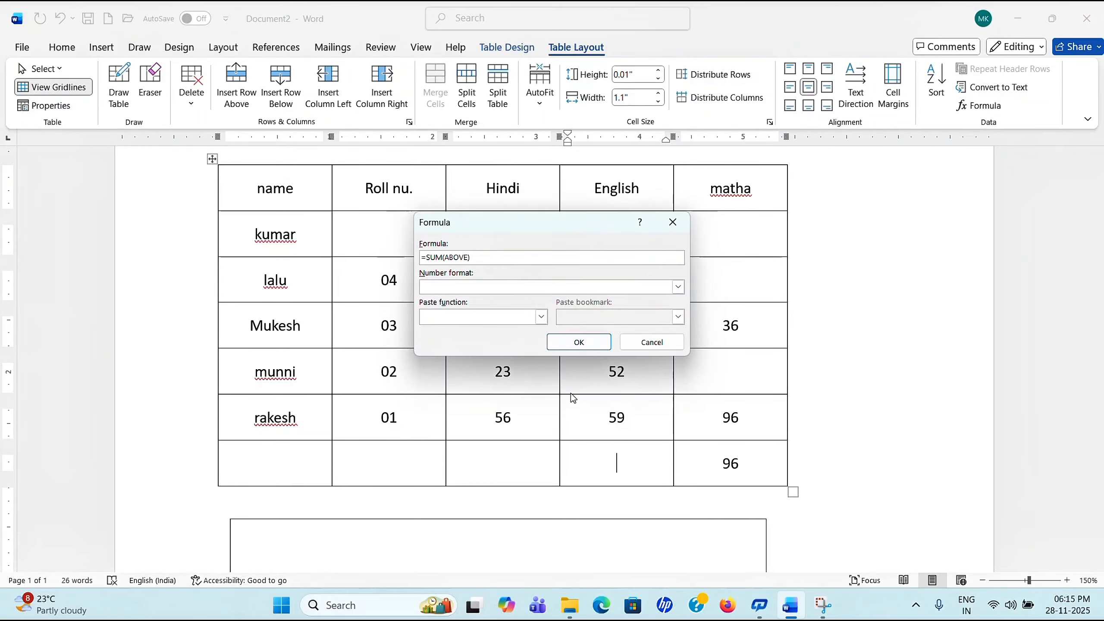
left_click(579, 340)
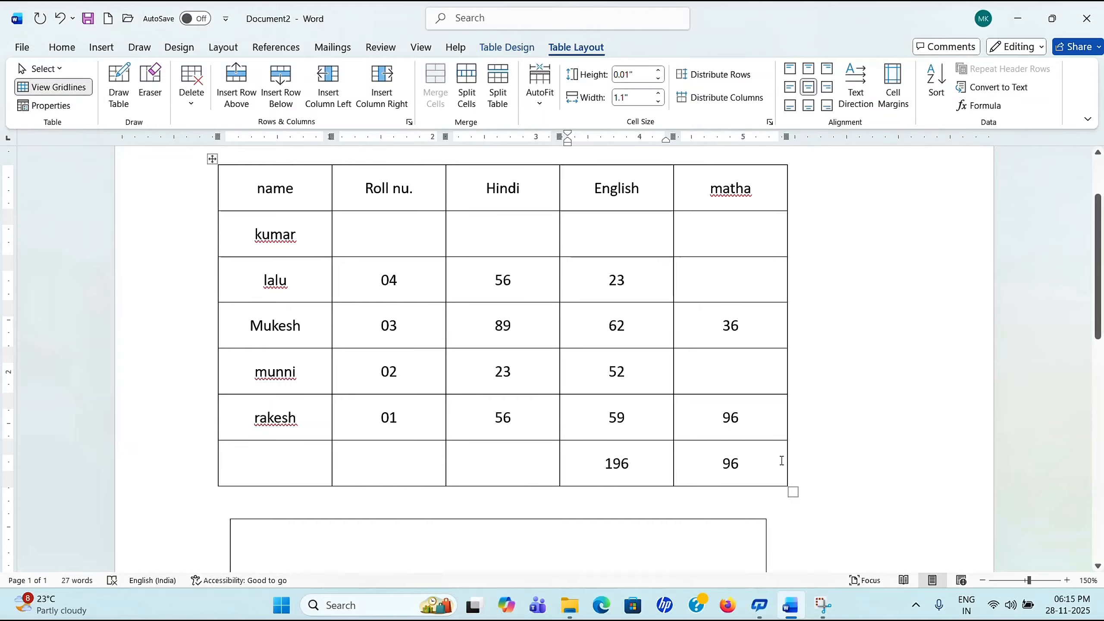
left_click(510, 468)
Step: Give the bottom Hindi cell an =SUM(RIGHT) formula total of 292, then browse Paste function without changes
left_click(982, 108)
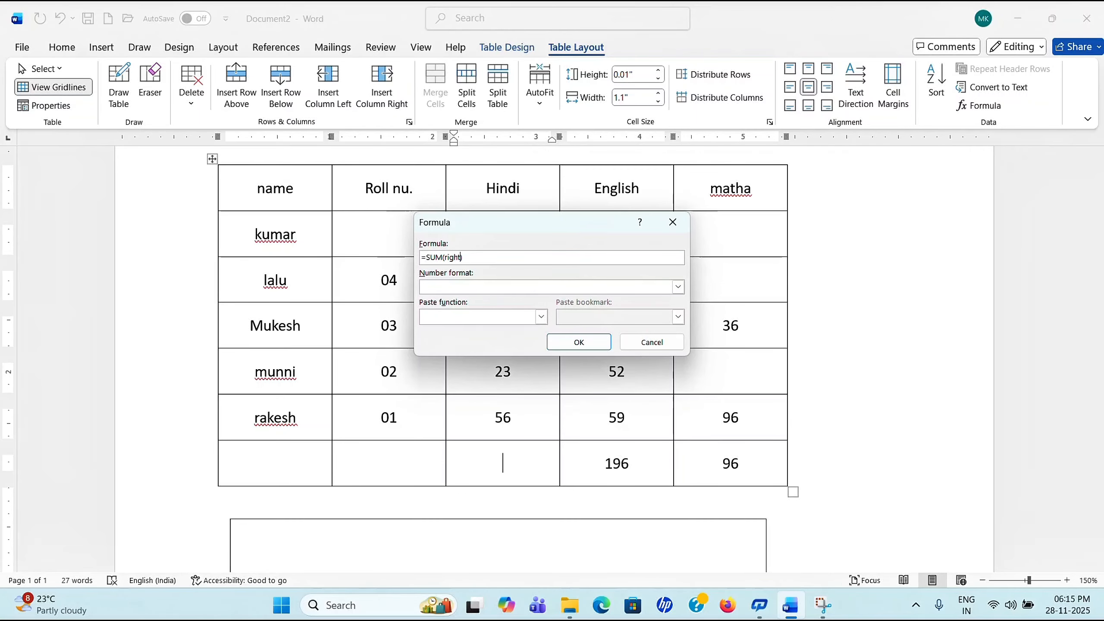
left_click(602, 349)
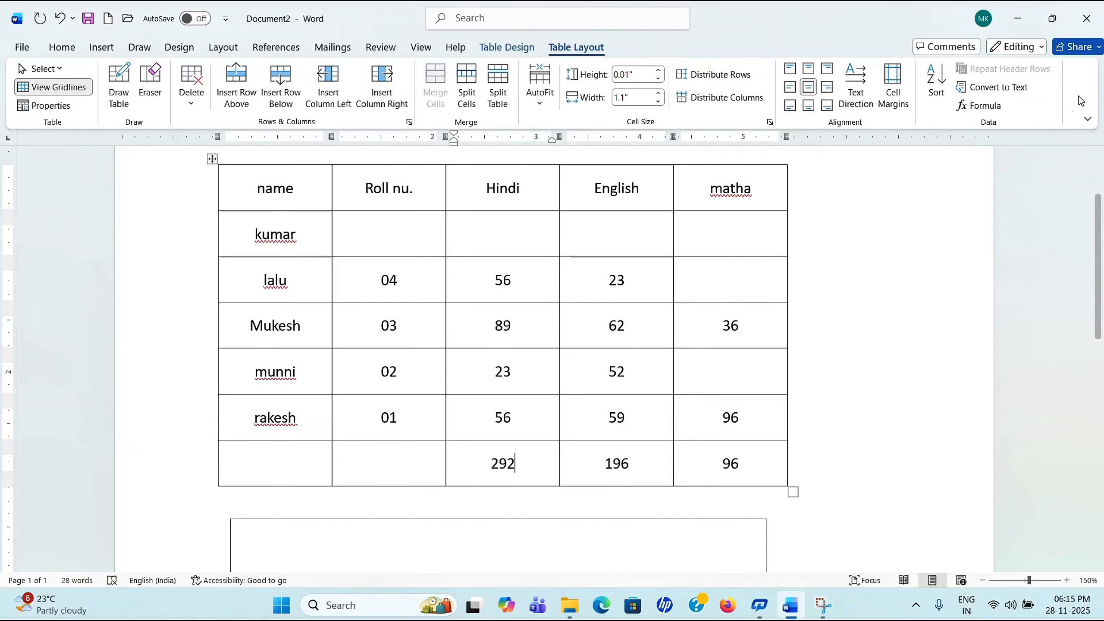
left_click(994, 106)
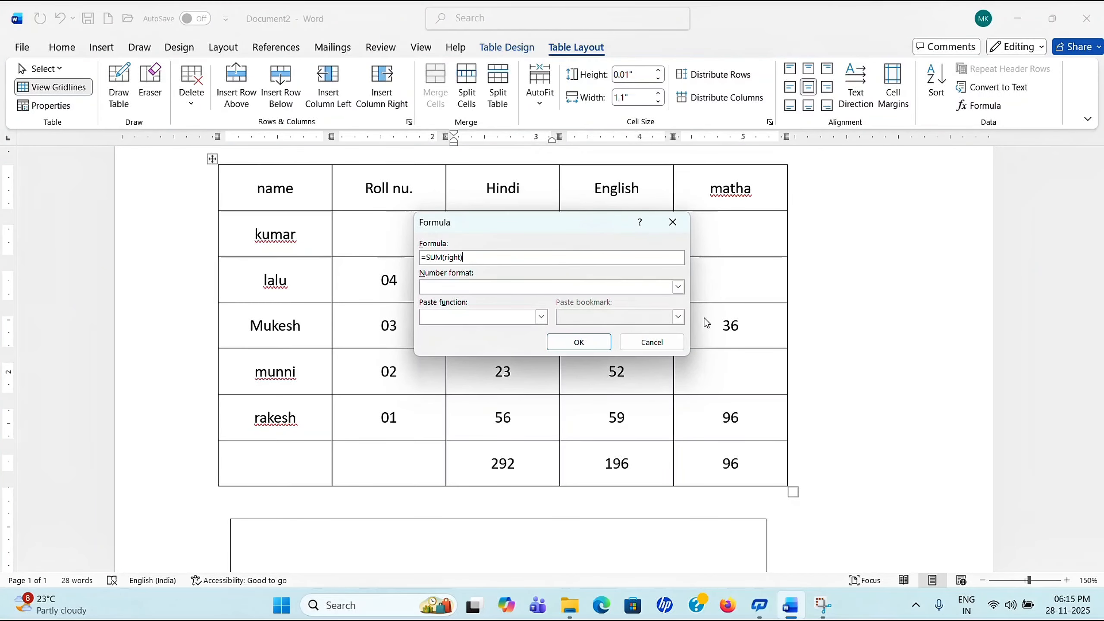
left_click(542, 319)
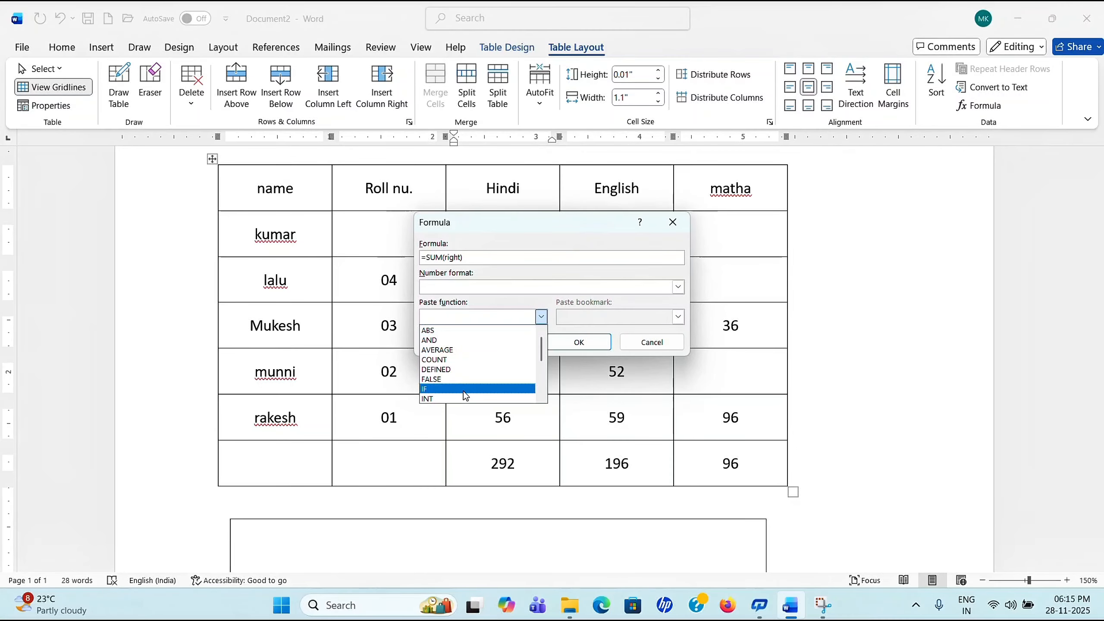
left_click(674, 224)
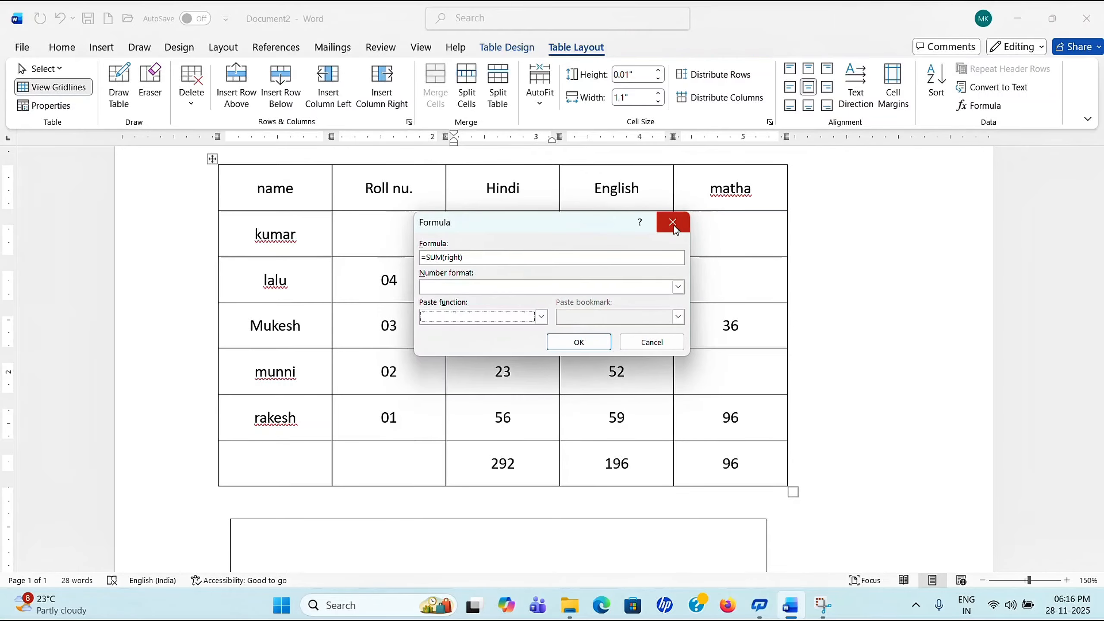
left_click(674, 224)
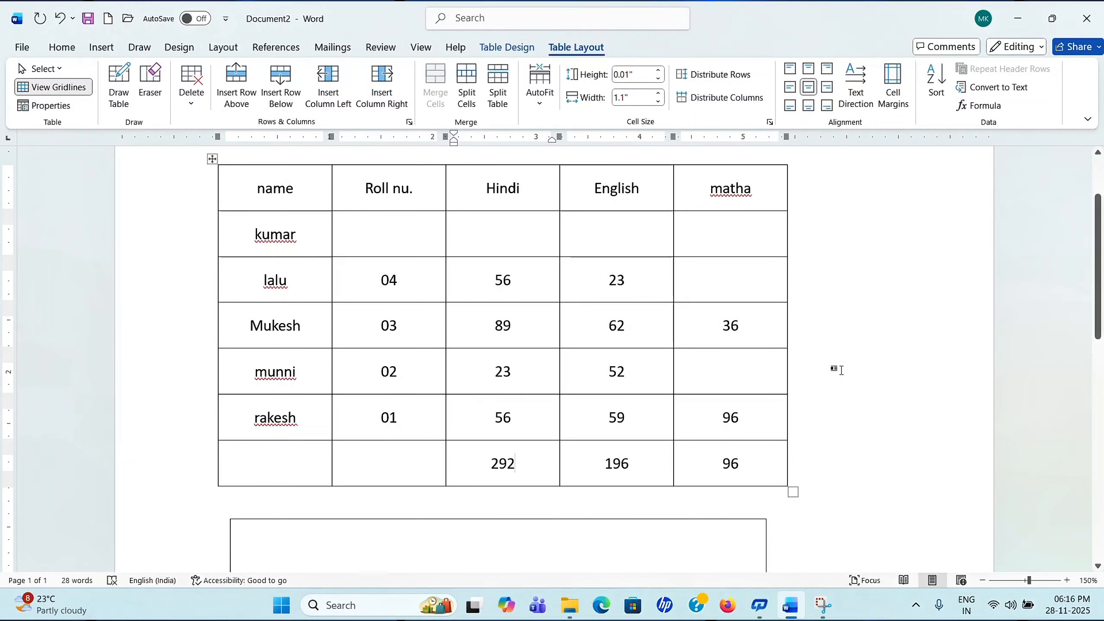